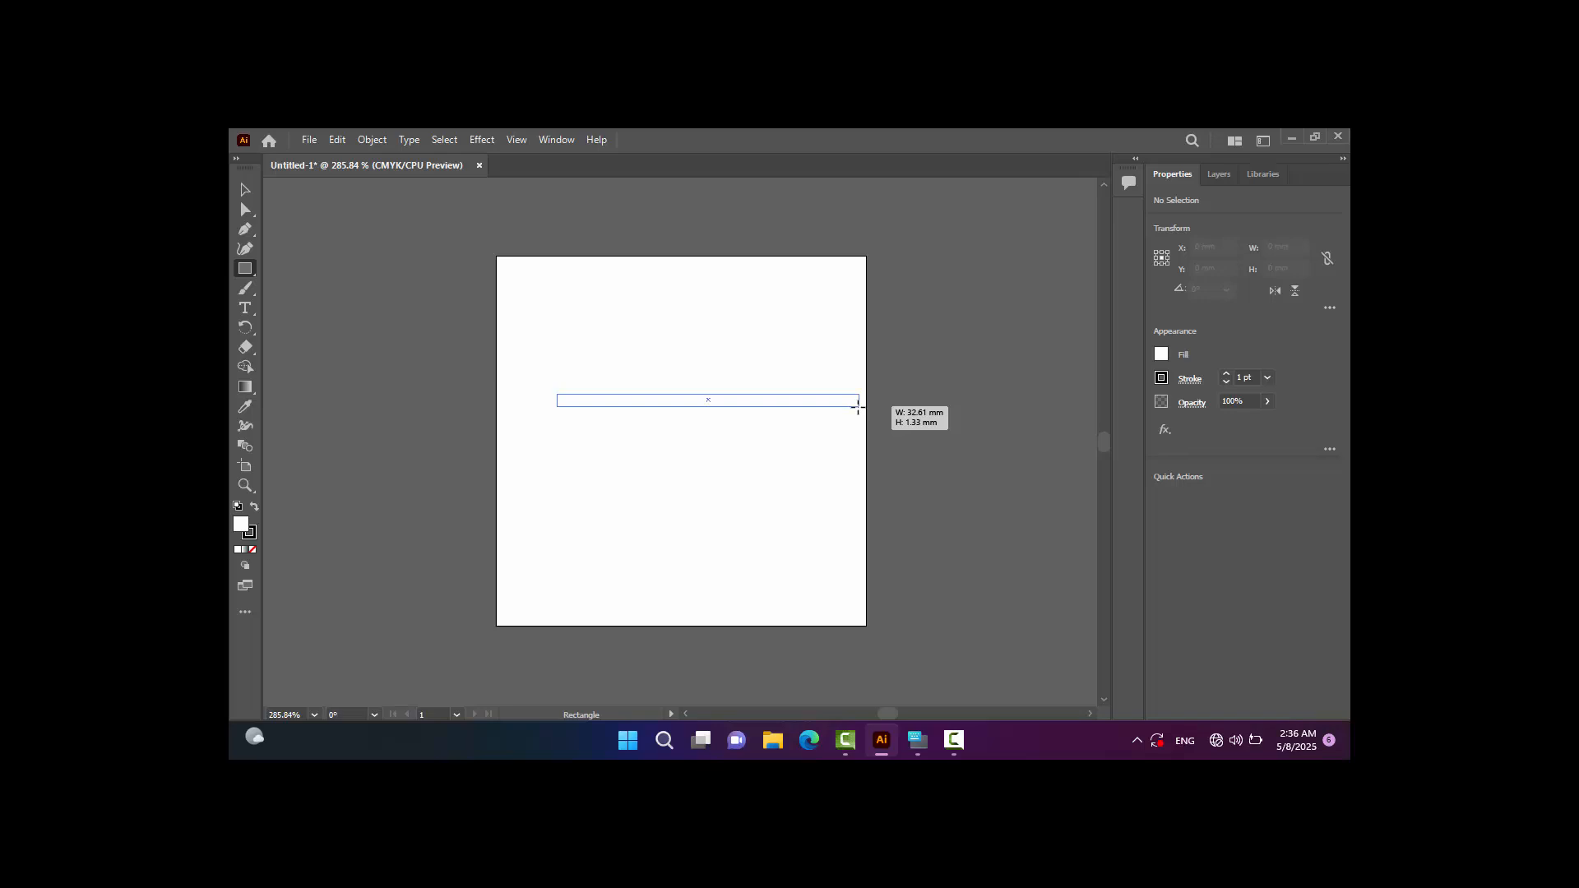
Draw a thin horizontal rectangle about 32.6 mm wide and 1.3 mm high, and nudge it left to centre it horizontally on the artboard.
drag(852, 411, 851, 411)
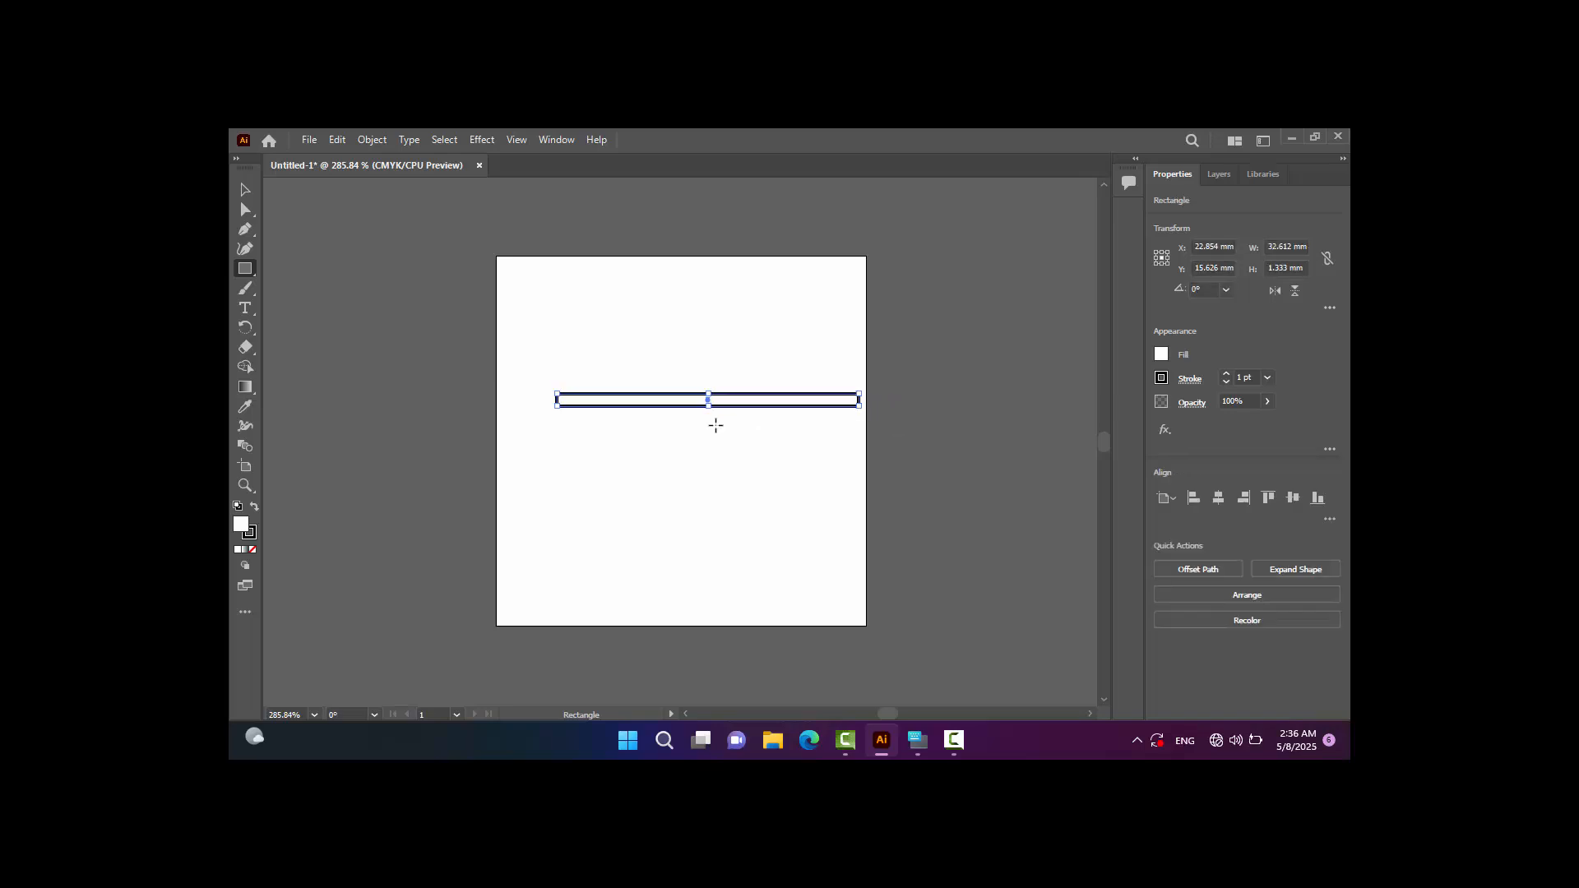
key(Left)
key(Left)
key(Left)
key(Left)
key(Left)
key(Left)
key(Left)
key(Left)
key(Right)
key(Left)
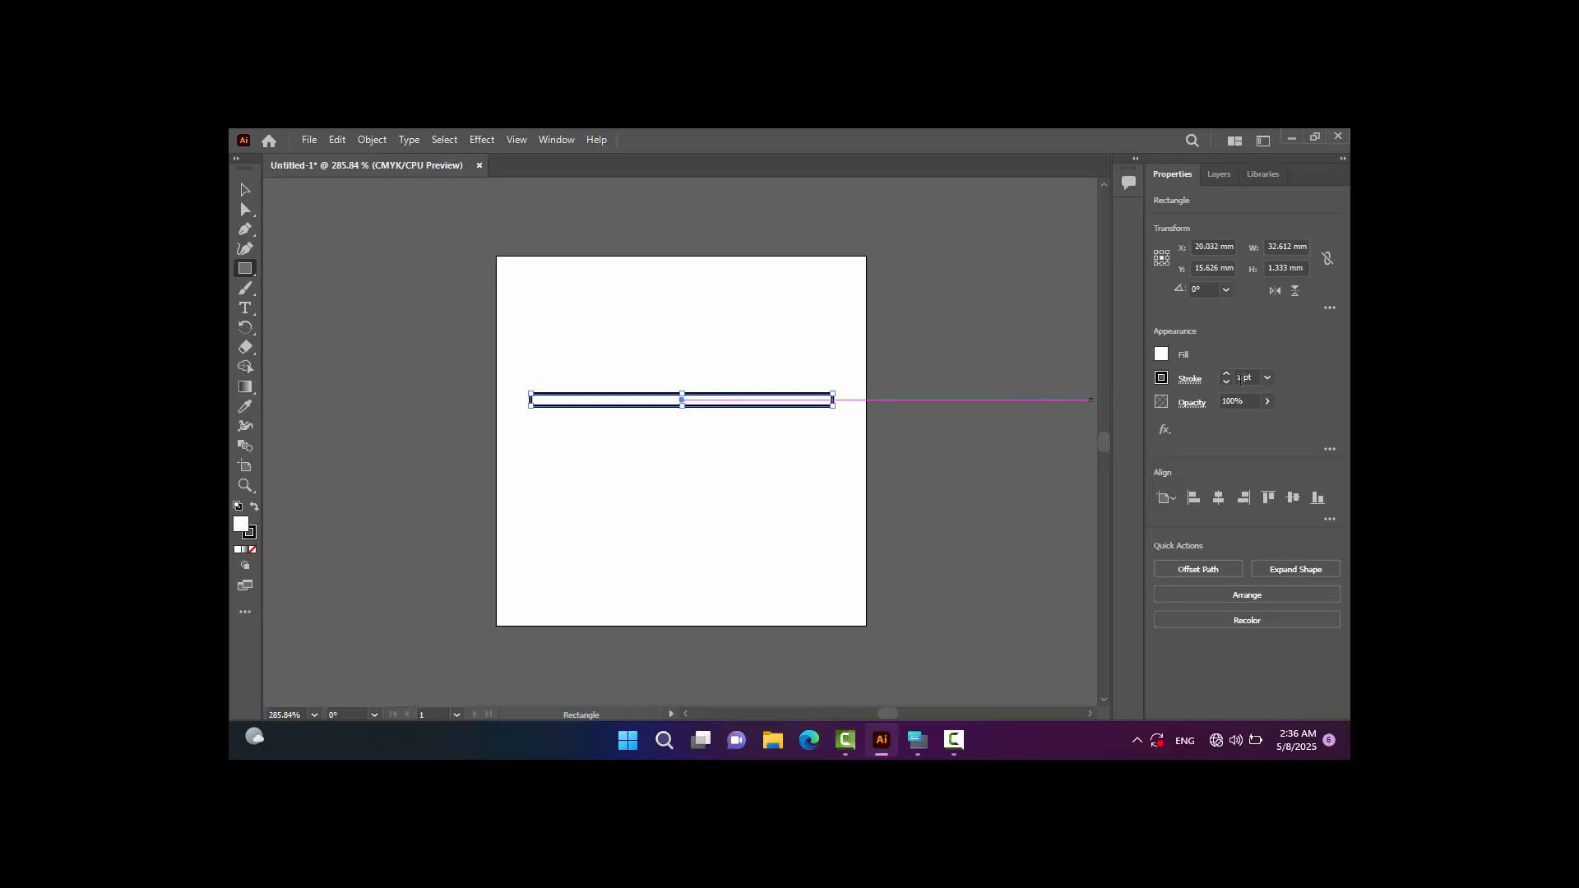
Remove the rectangle's stroke, fill it with blue, and deselect it.
click(1226, 383)
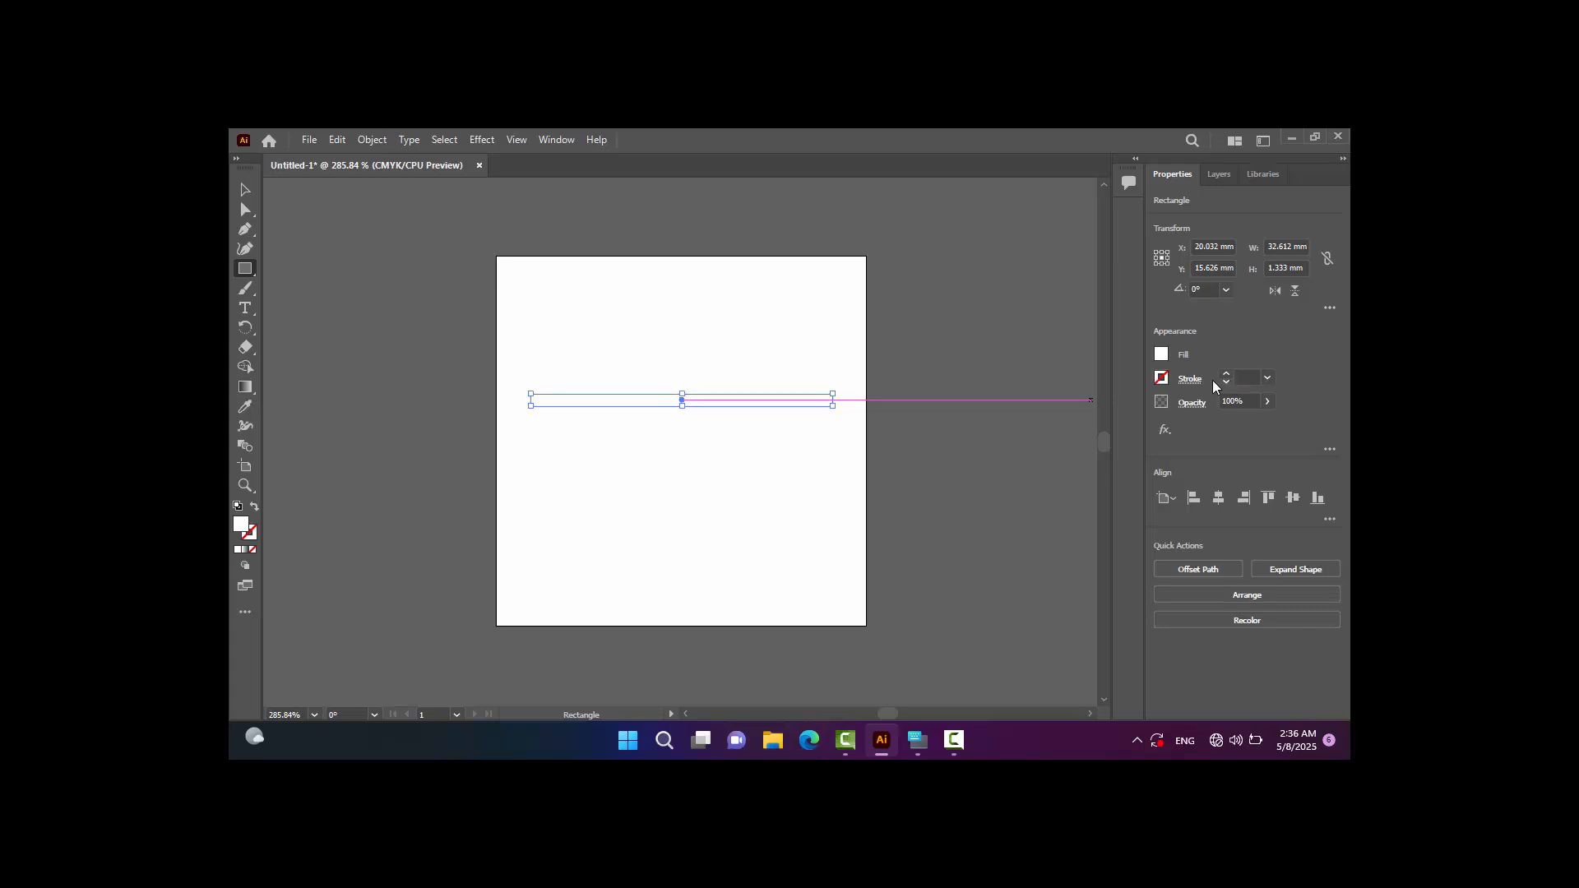
click(1162, 353)
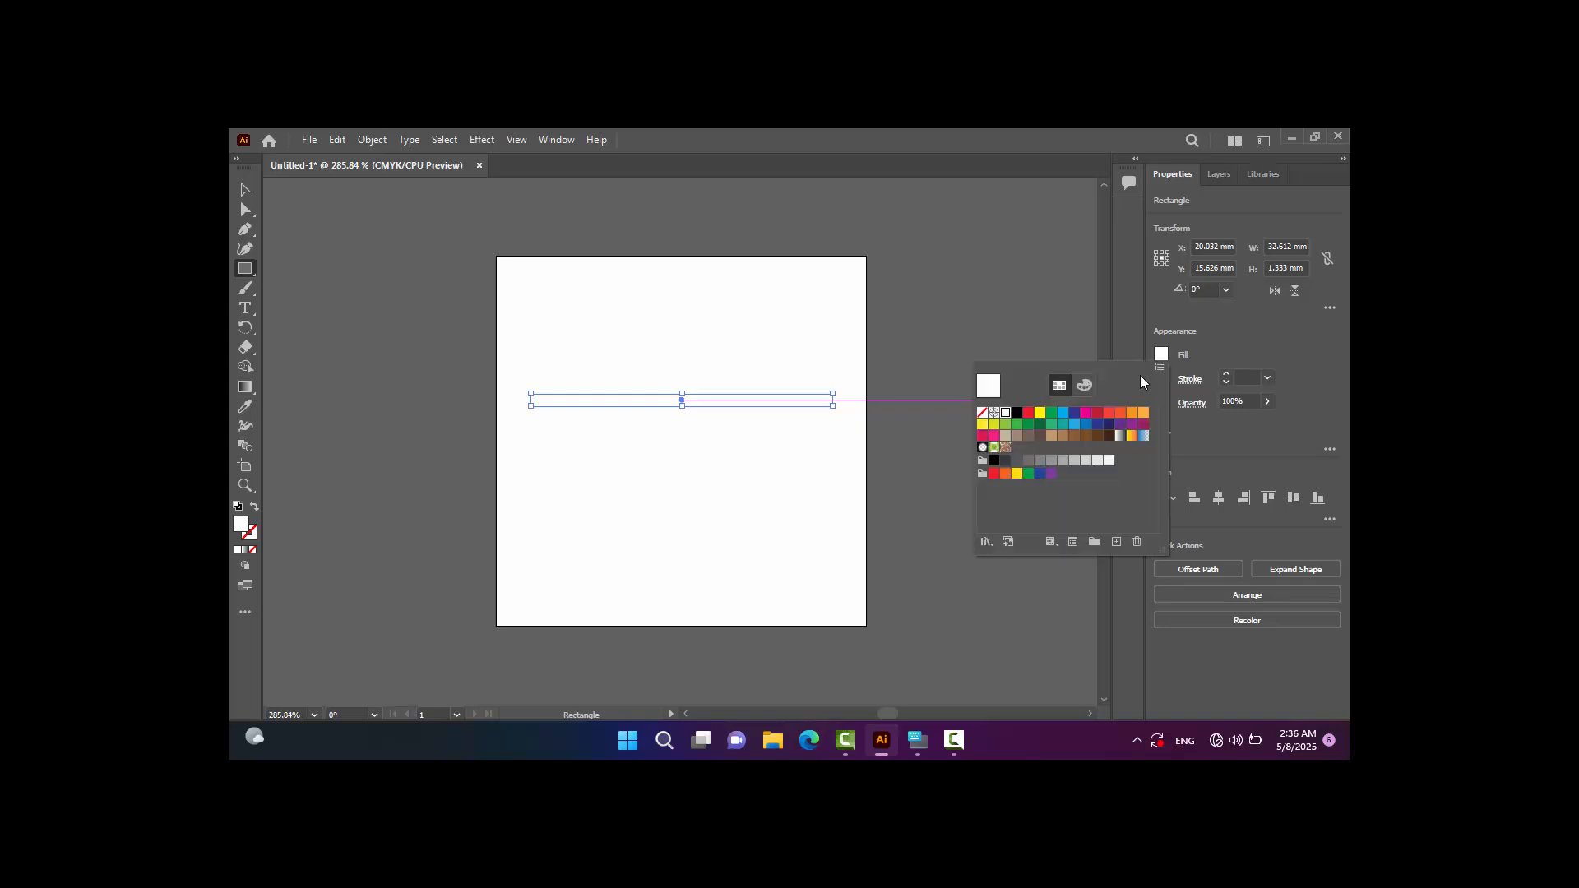
click(1085, 425)
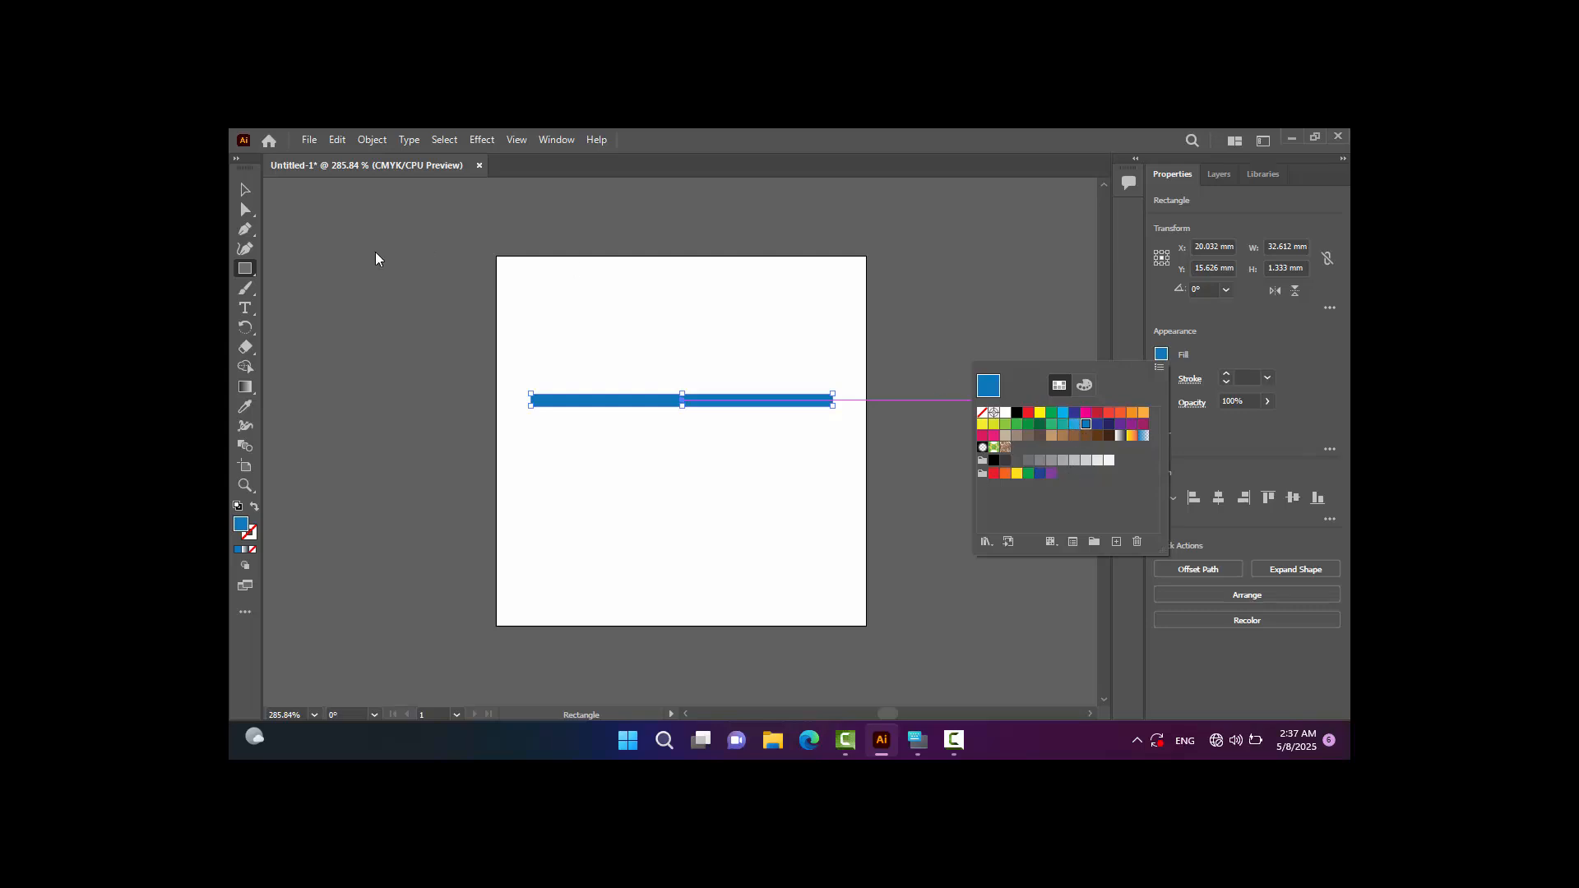
click(353, 328)
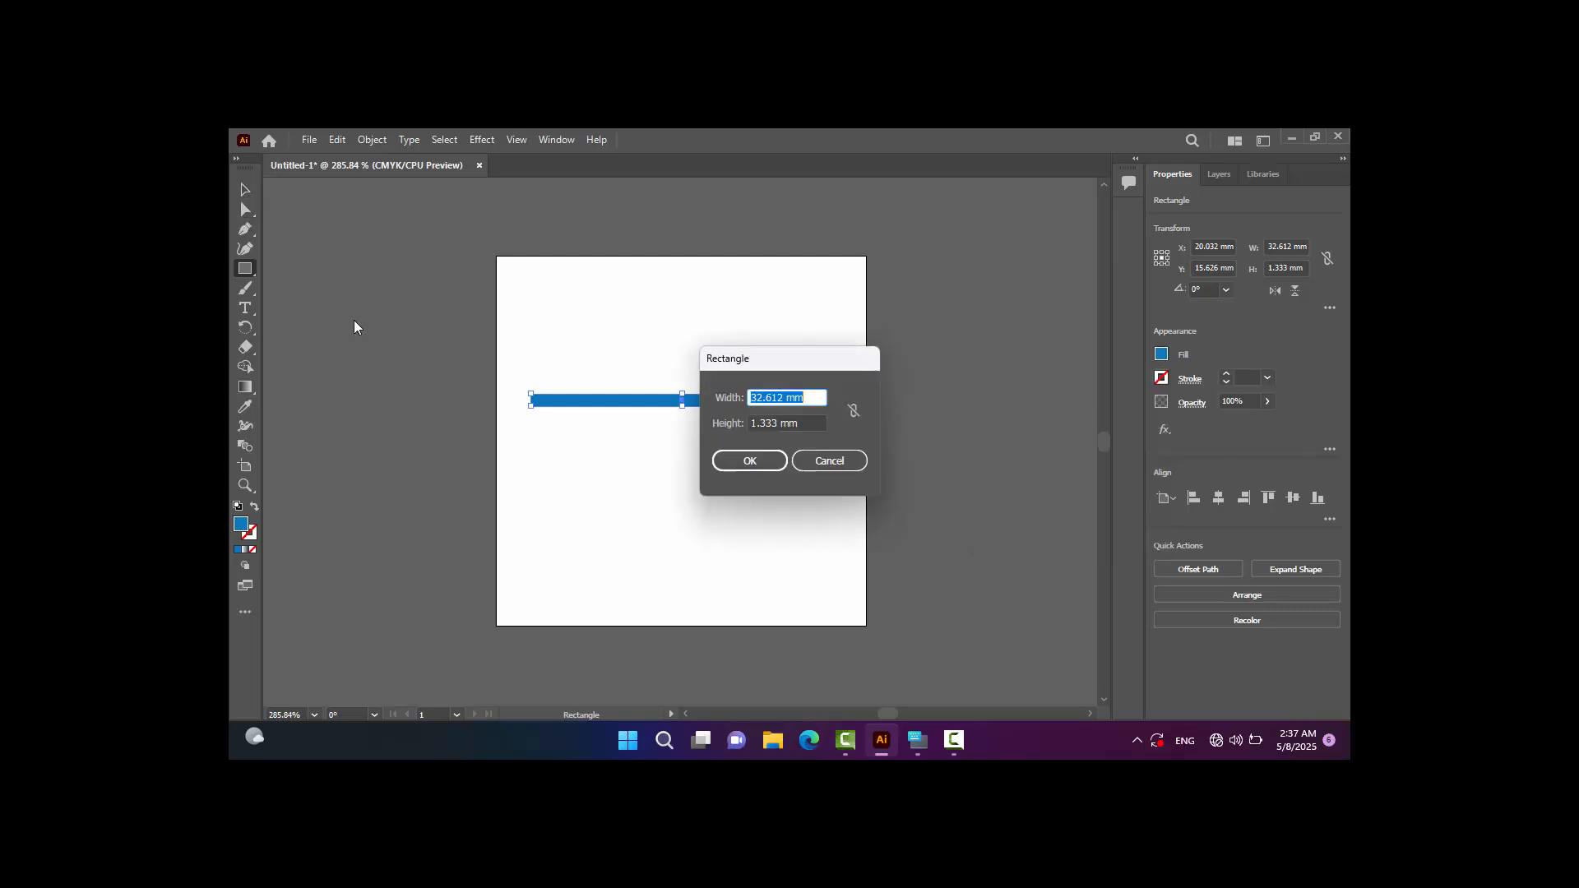
click(749, 461)
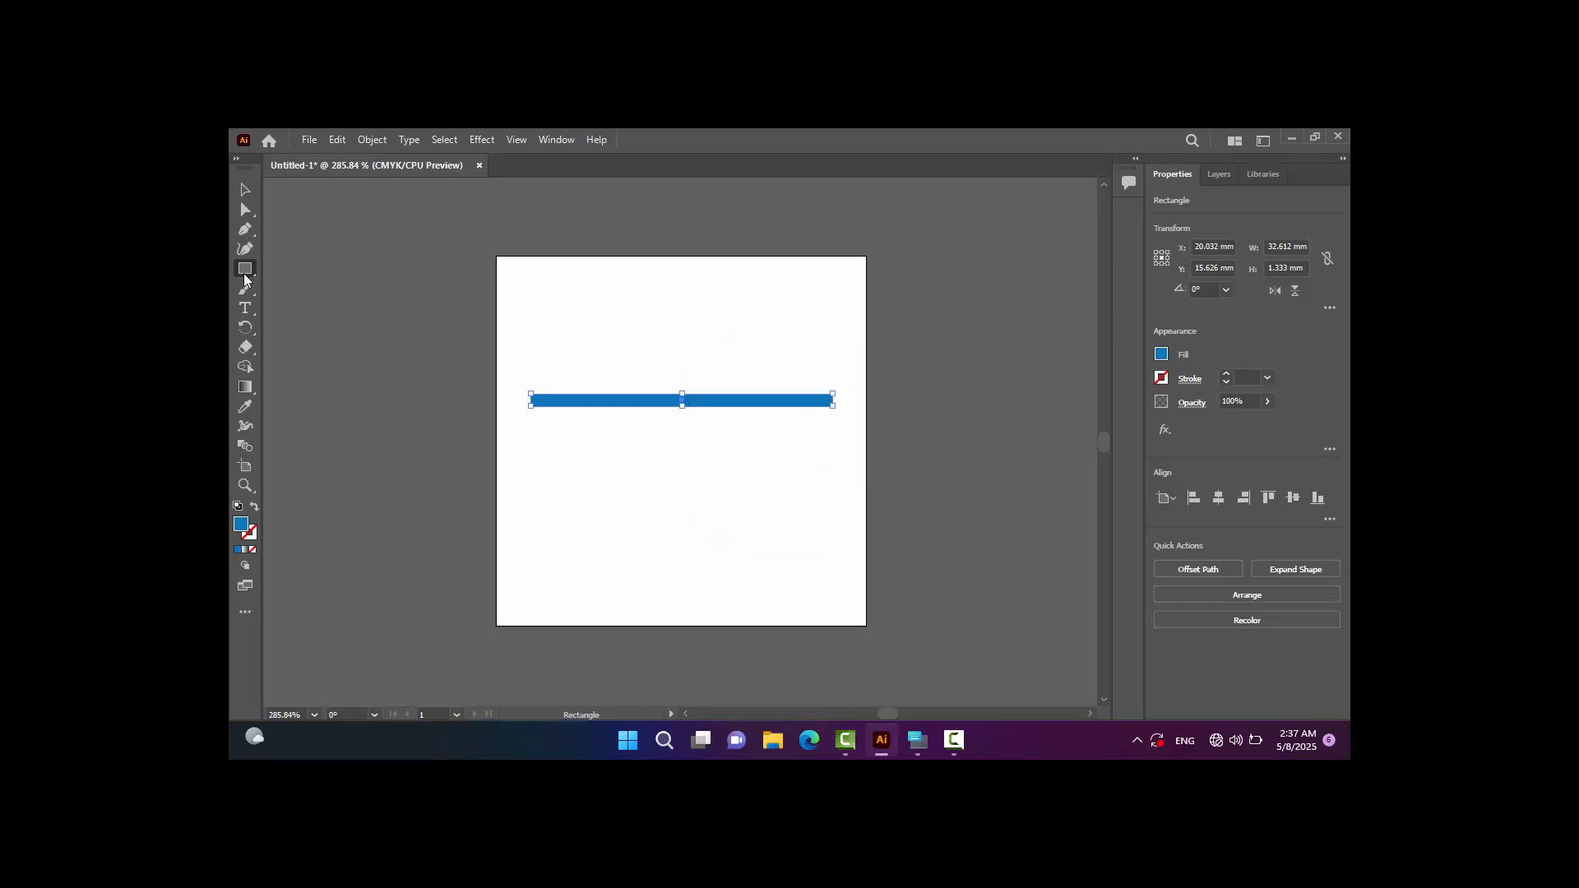
click(243, 197)
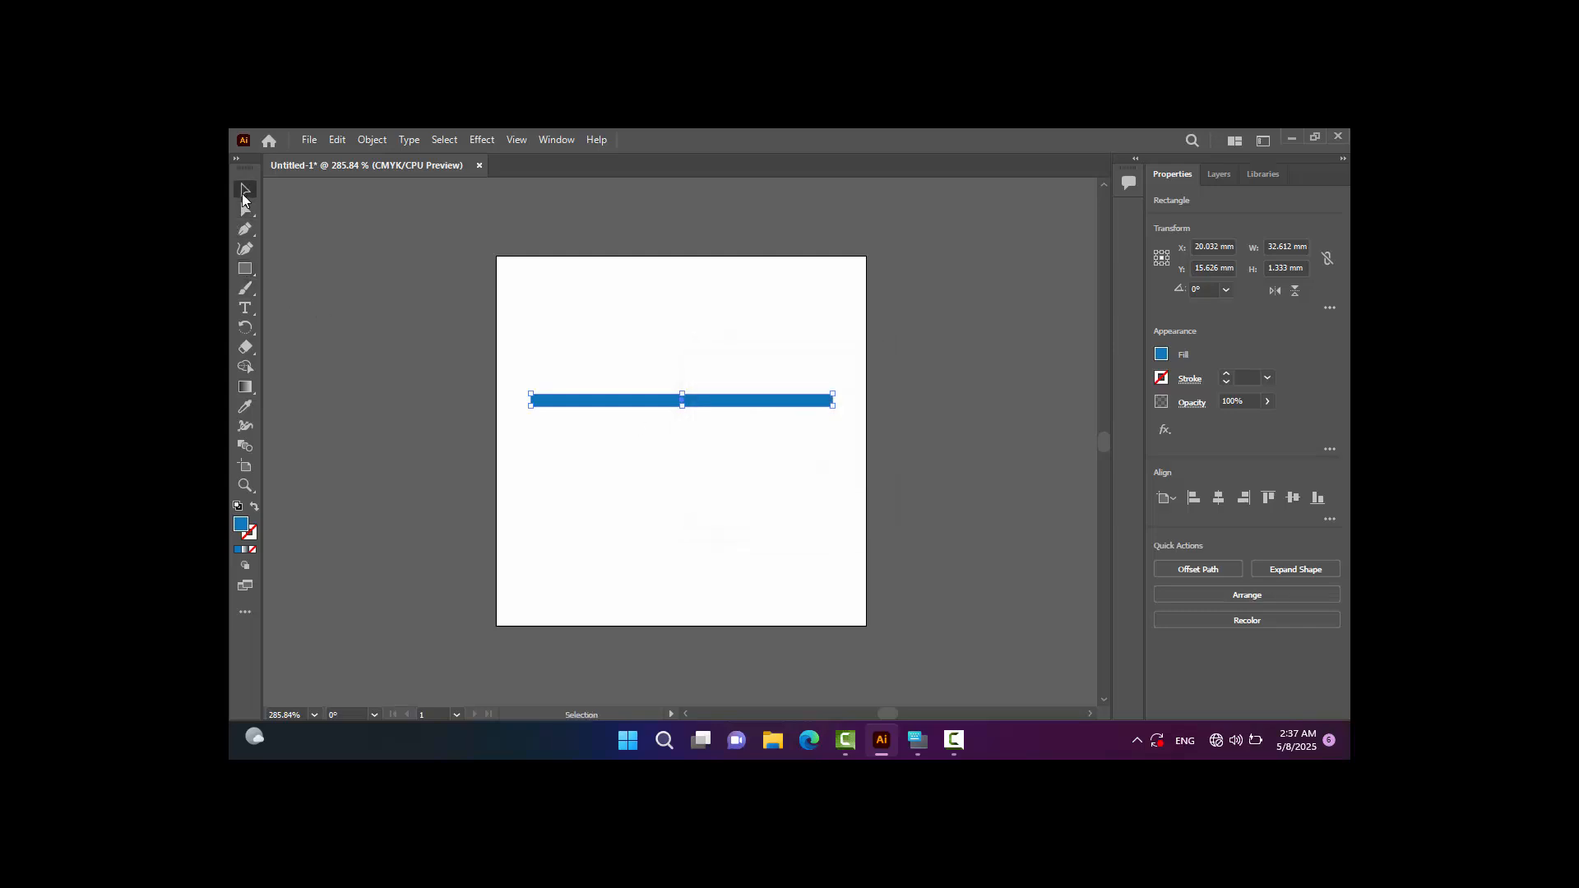
click(351, 297)
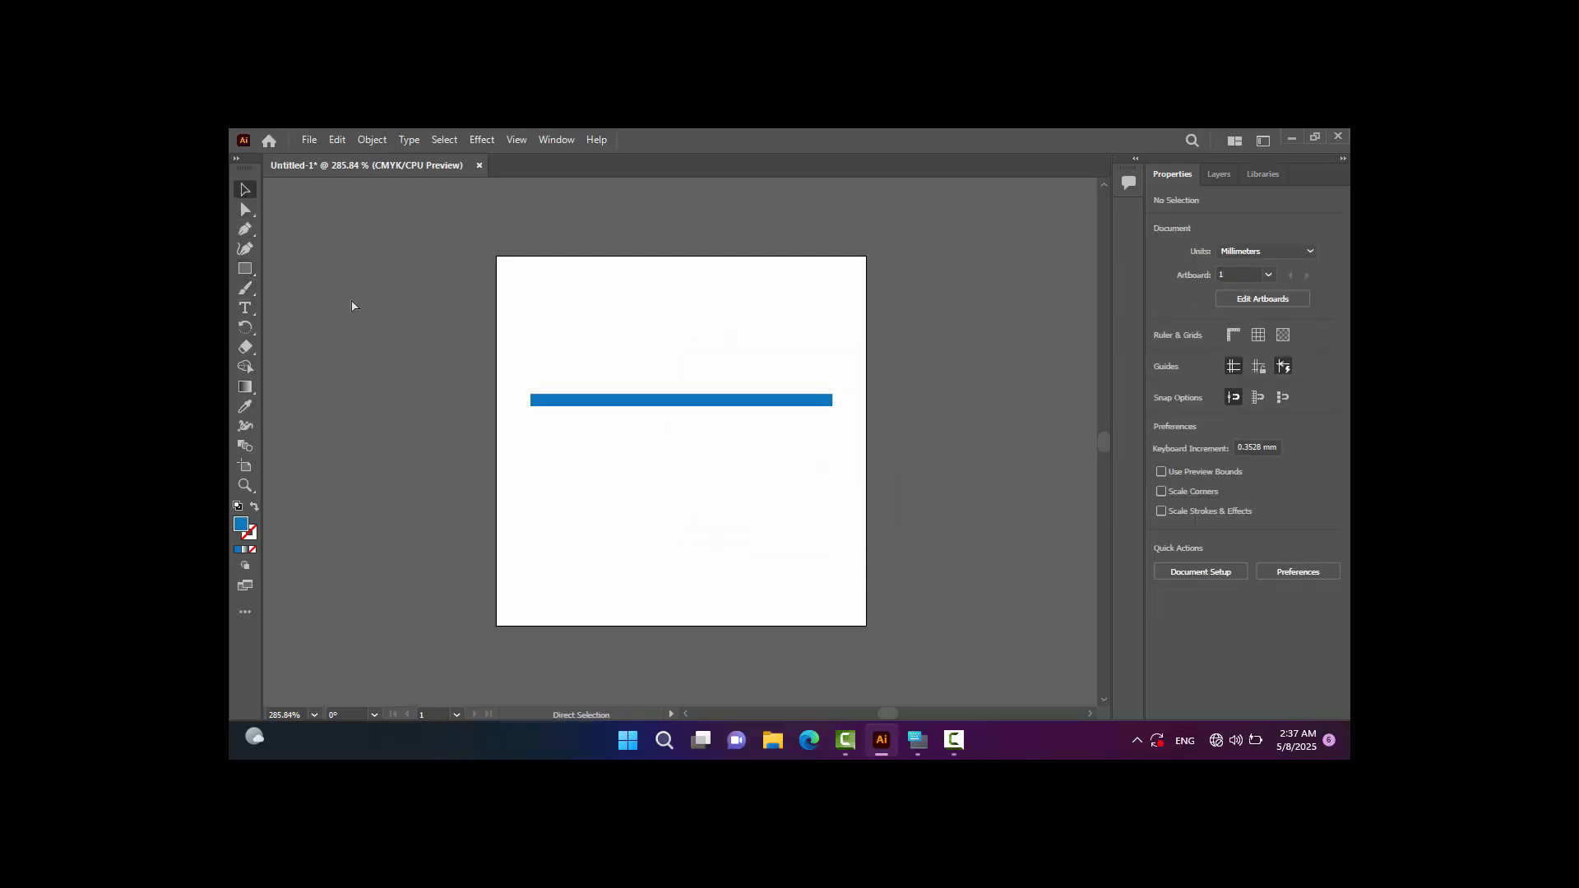
Add two anchor points on the blue bar's bottom edge, each about 1.6 mm in from its end, using the Pen tool.
key(ctrl+equal)
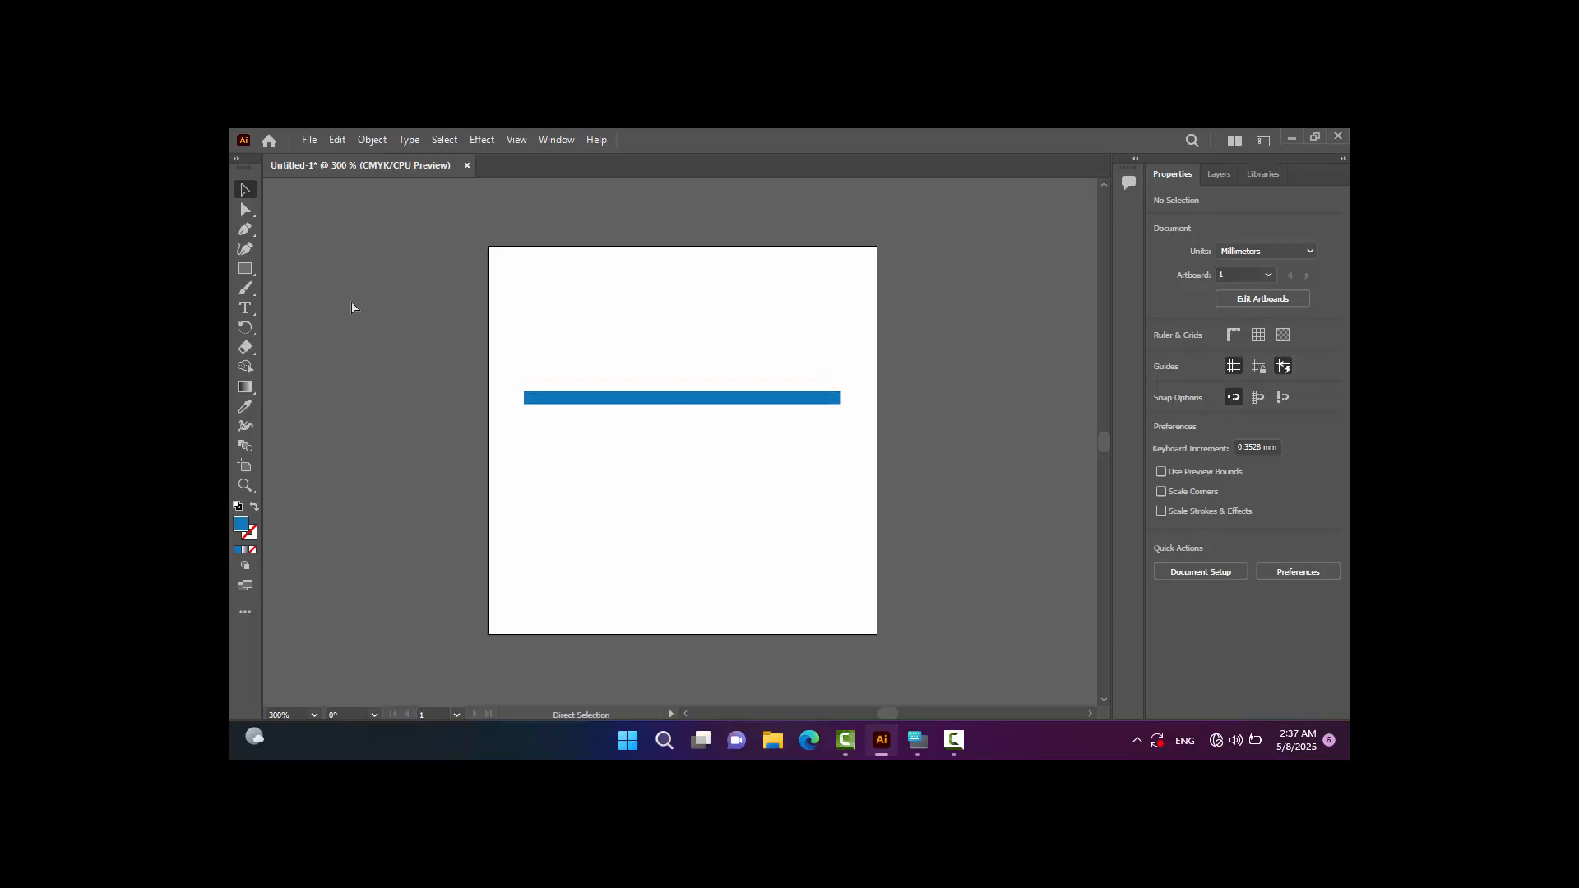
key(ctrl+equal)
key(ctrl+equal)
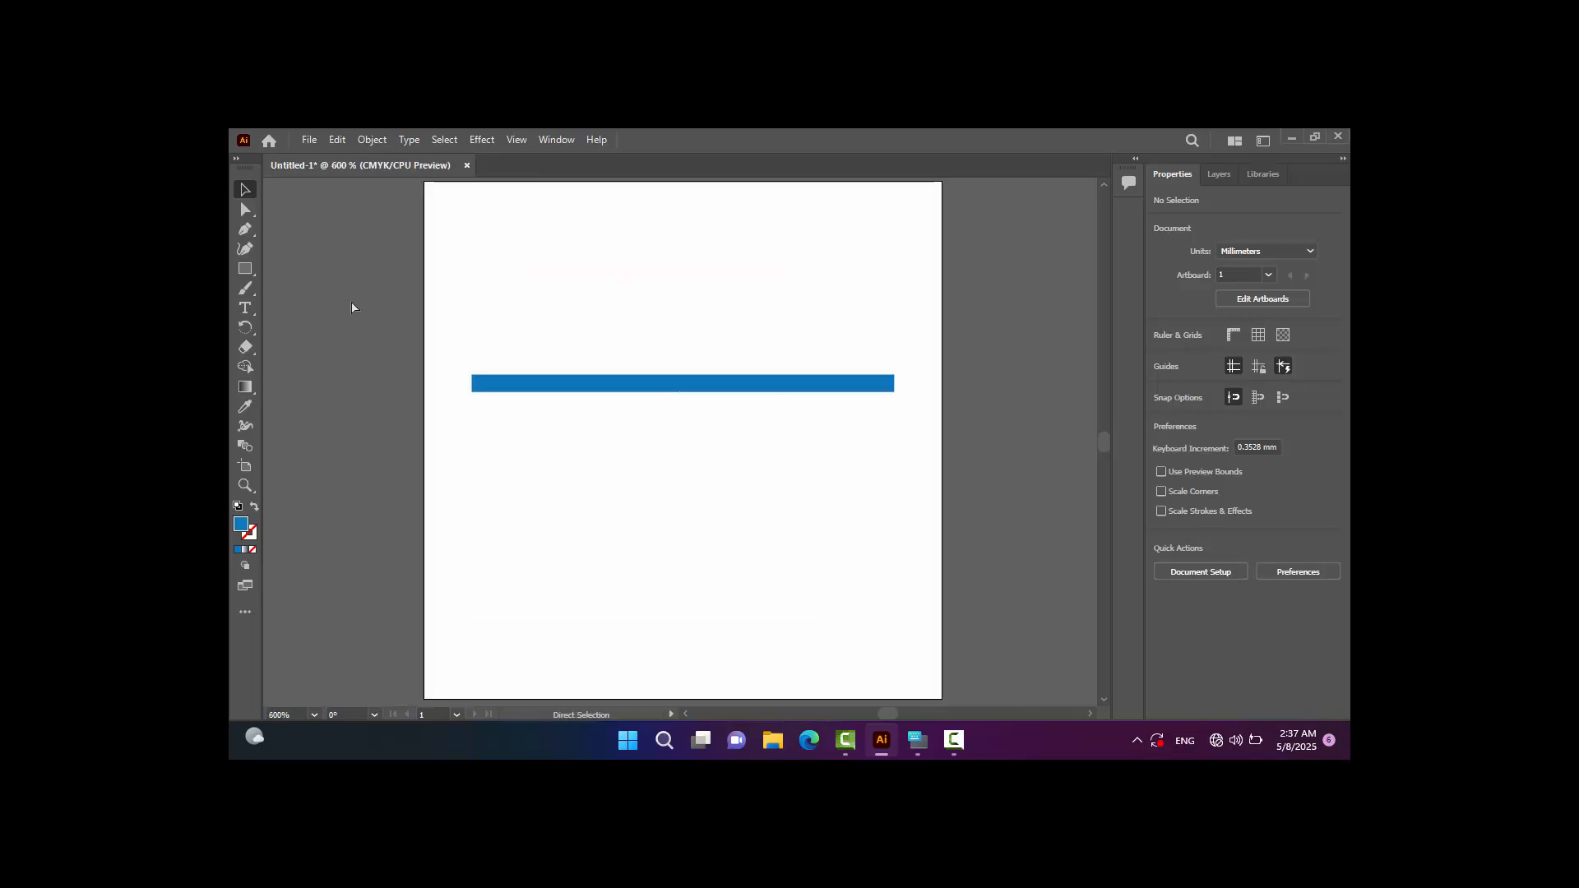
key(ctrl+equal)
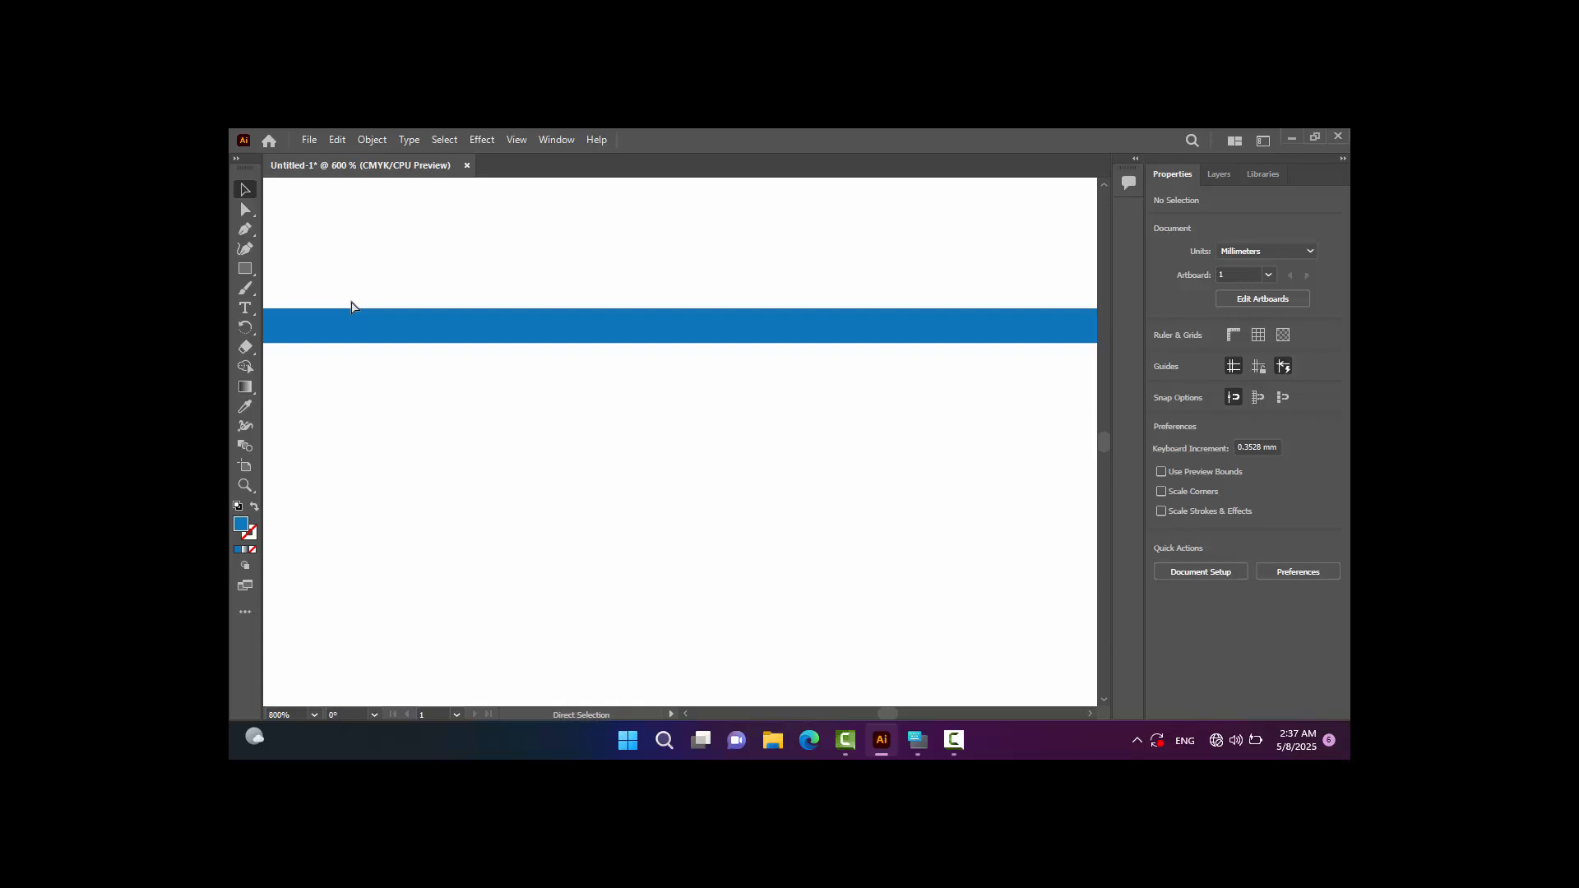
key(ctrl+minus)
click(366, 352)
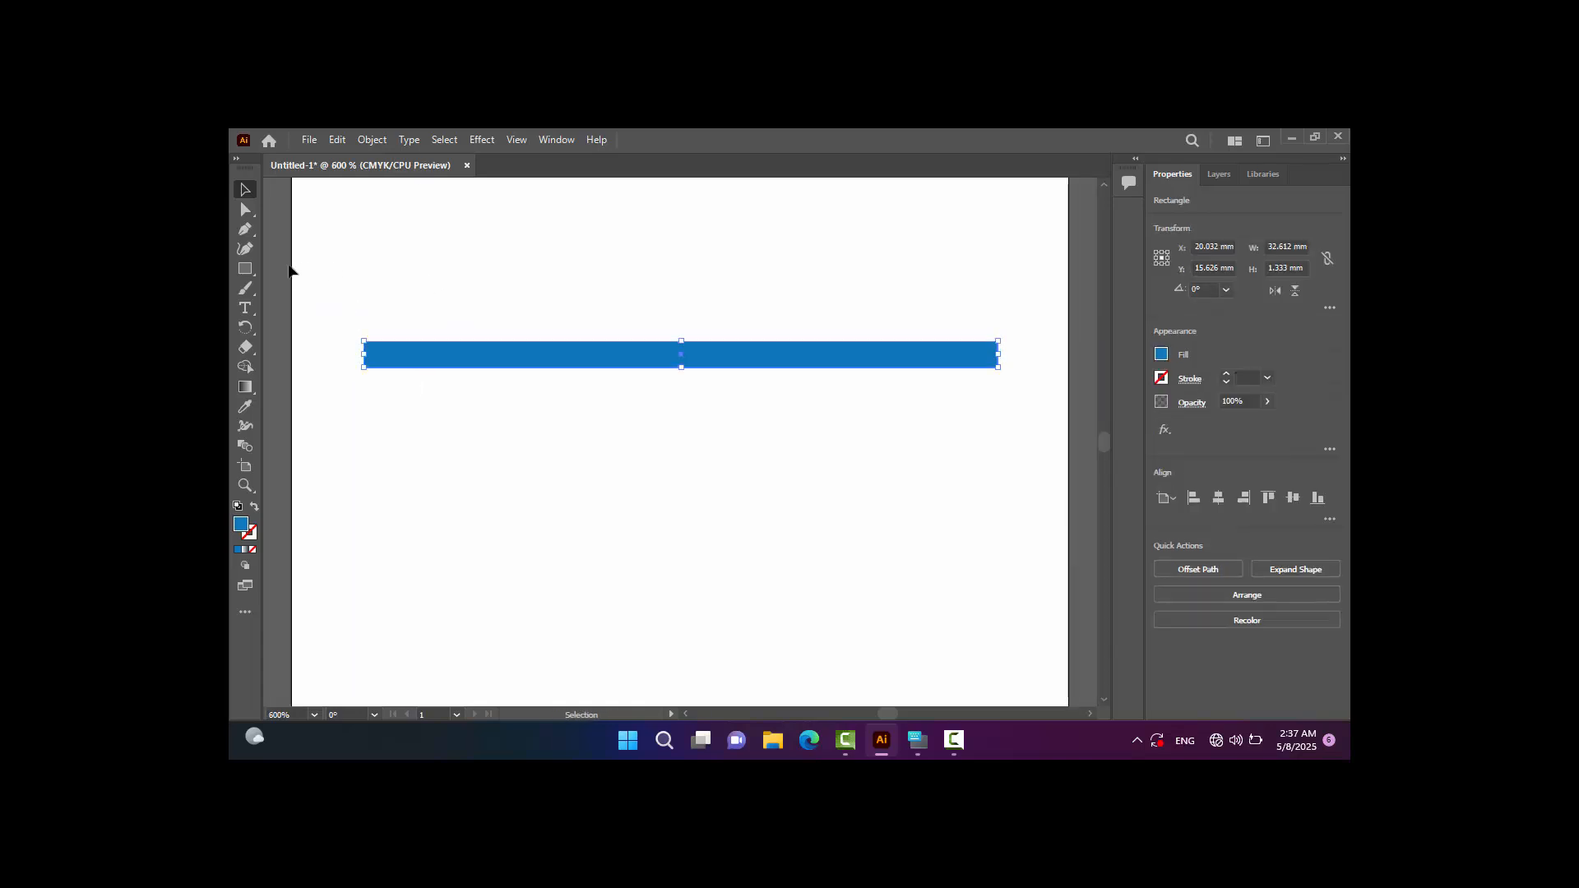
click(245, 212)
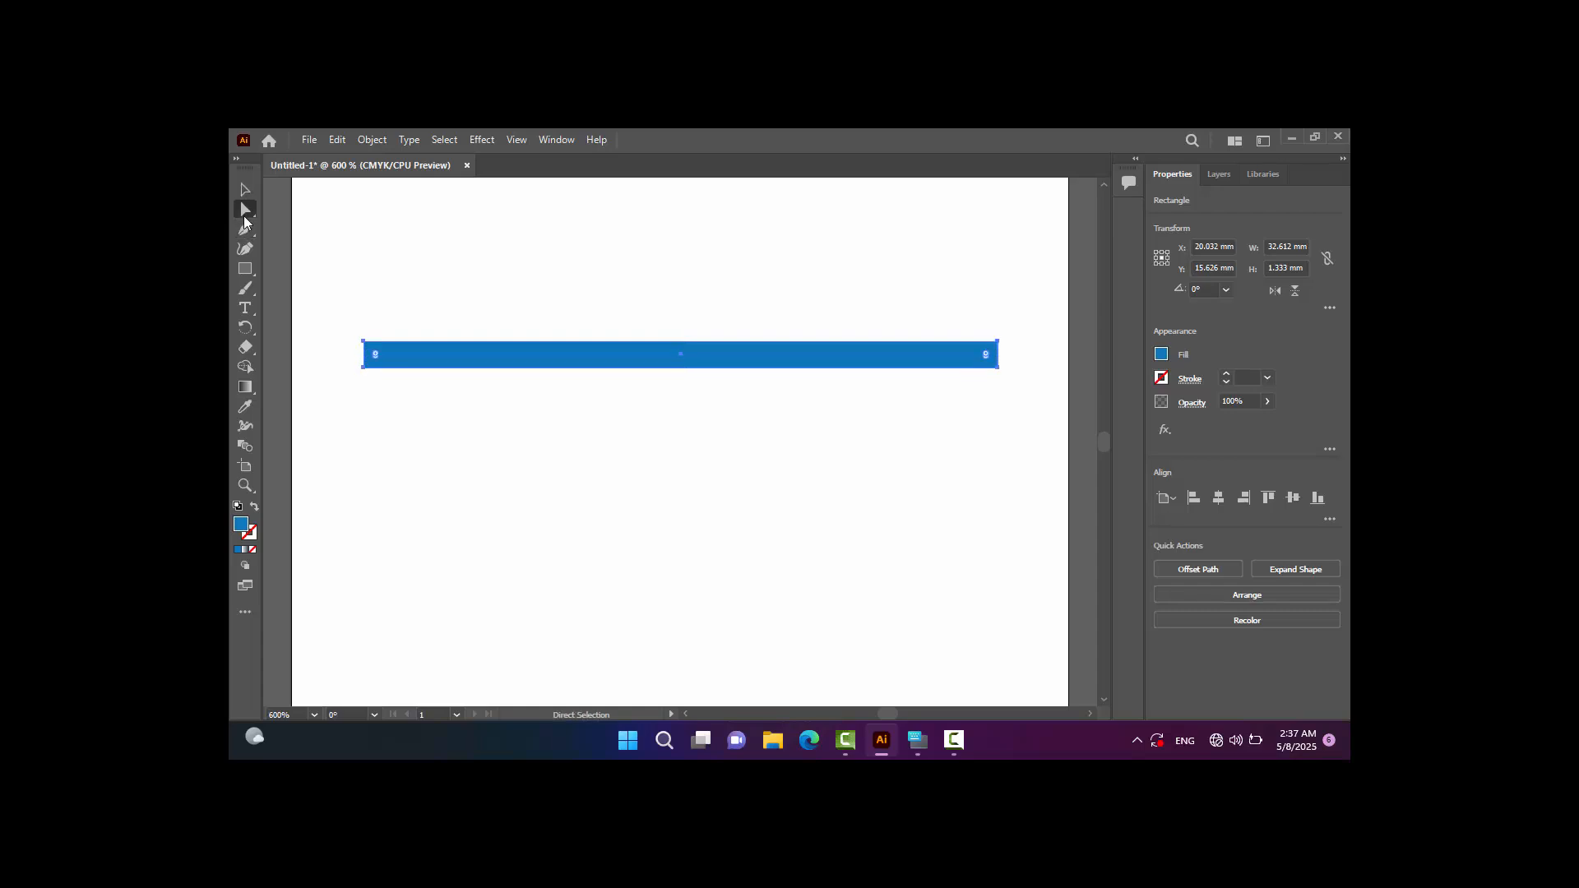
click(244, 229)
click(394, 367)
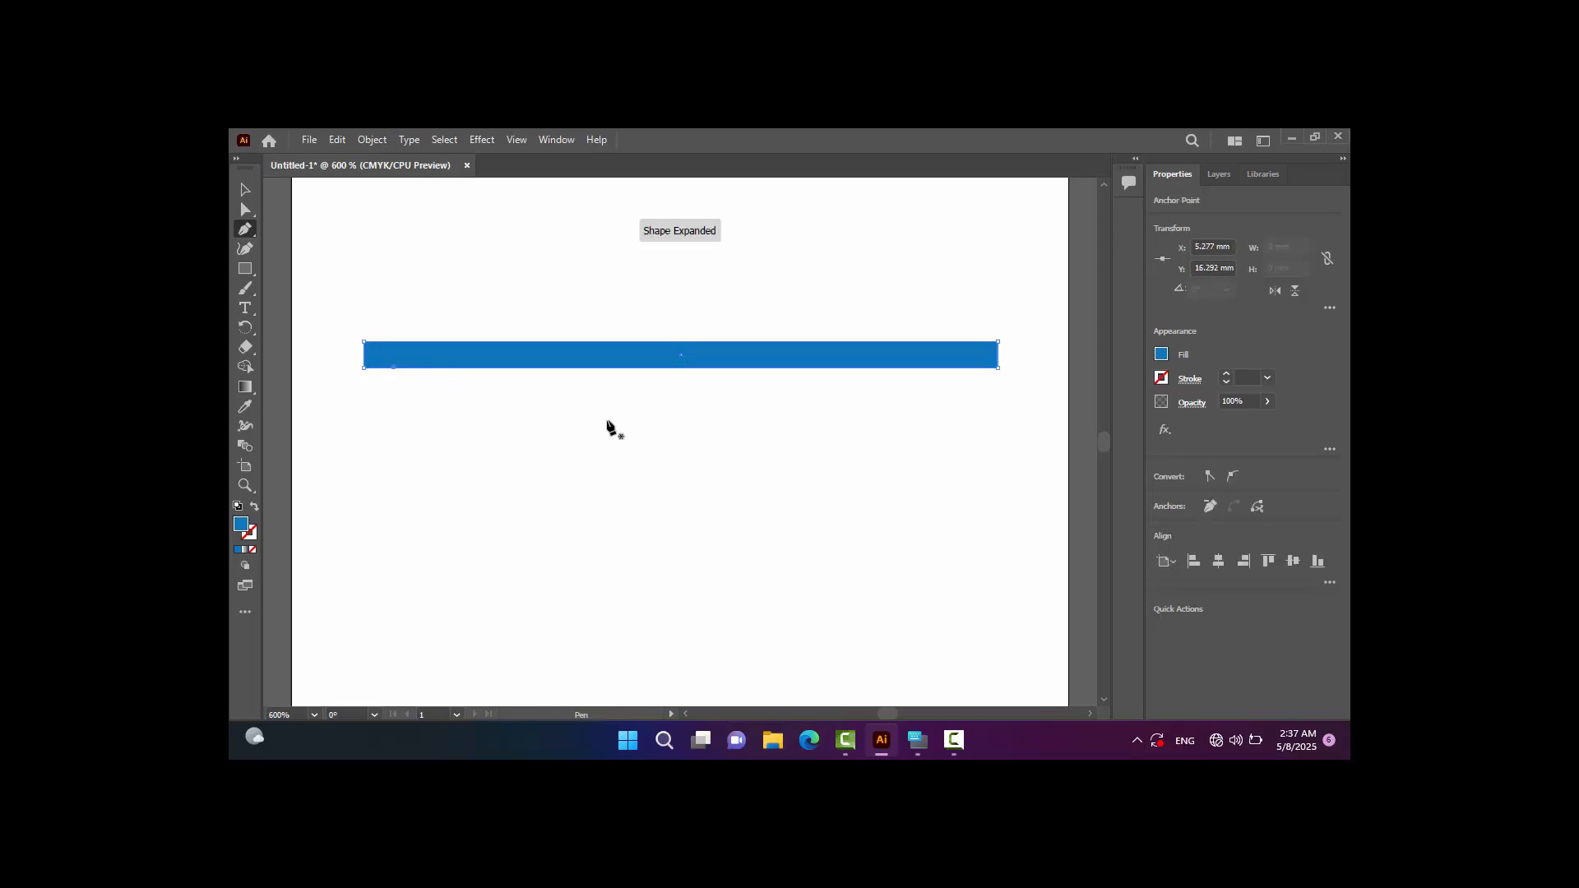
click(965, 368)
Cut off the blue bar's lower-left corner so its end slants diagonally to the added anchor point.
key(a)
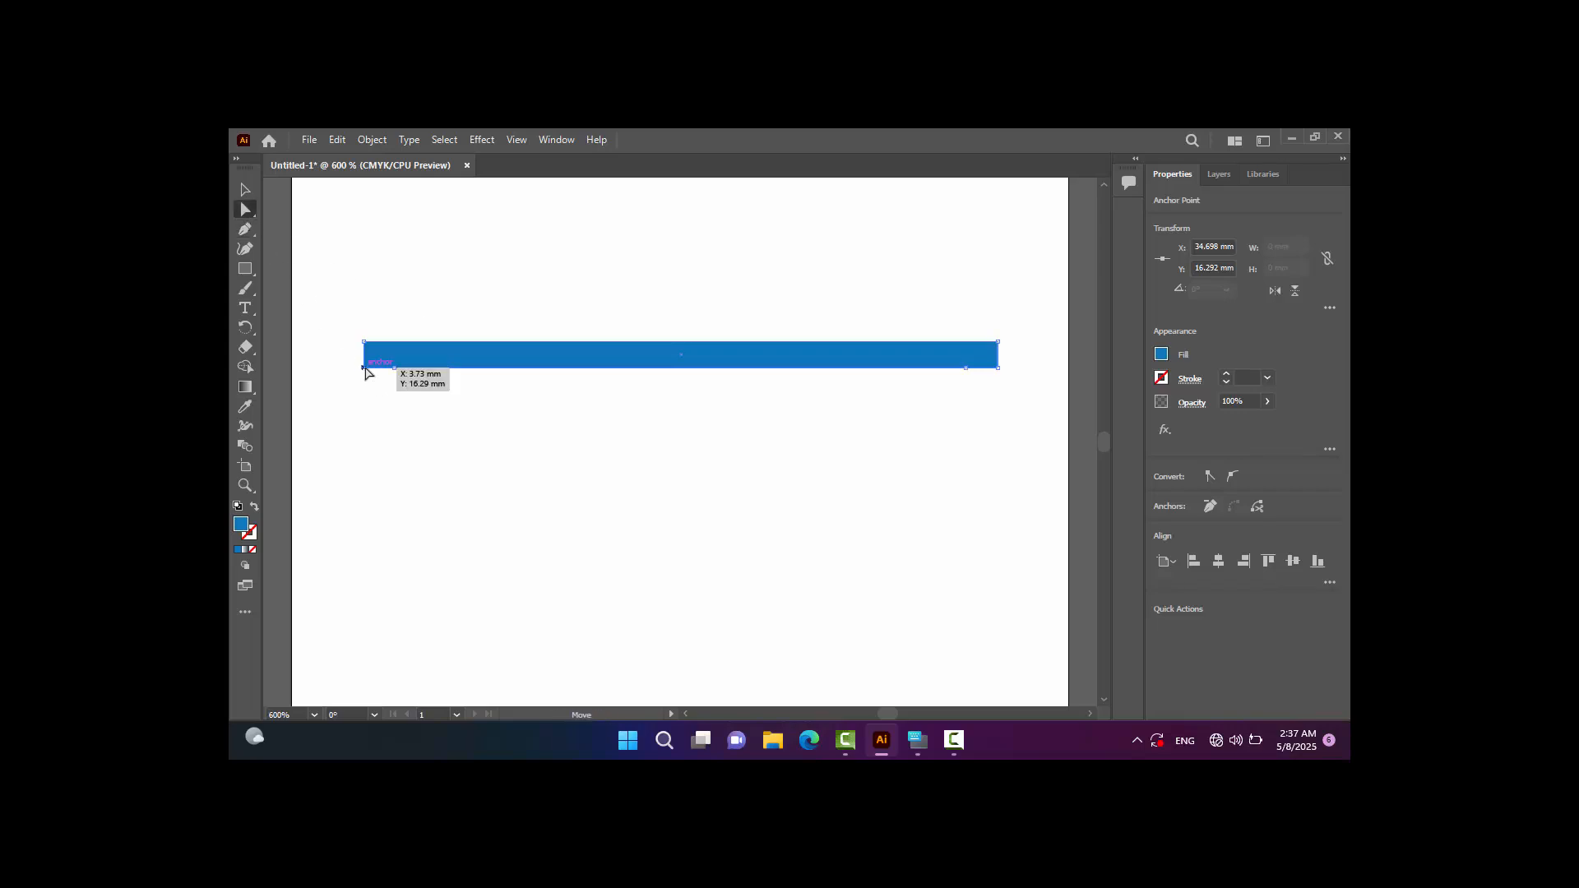
click(364, 368)
drag(365, 370, 461, 411)
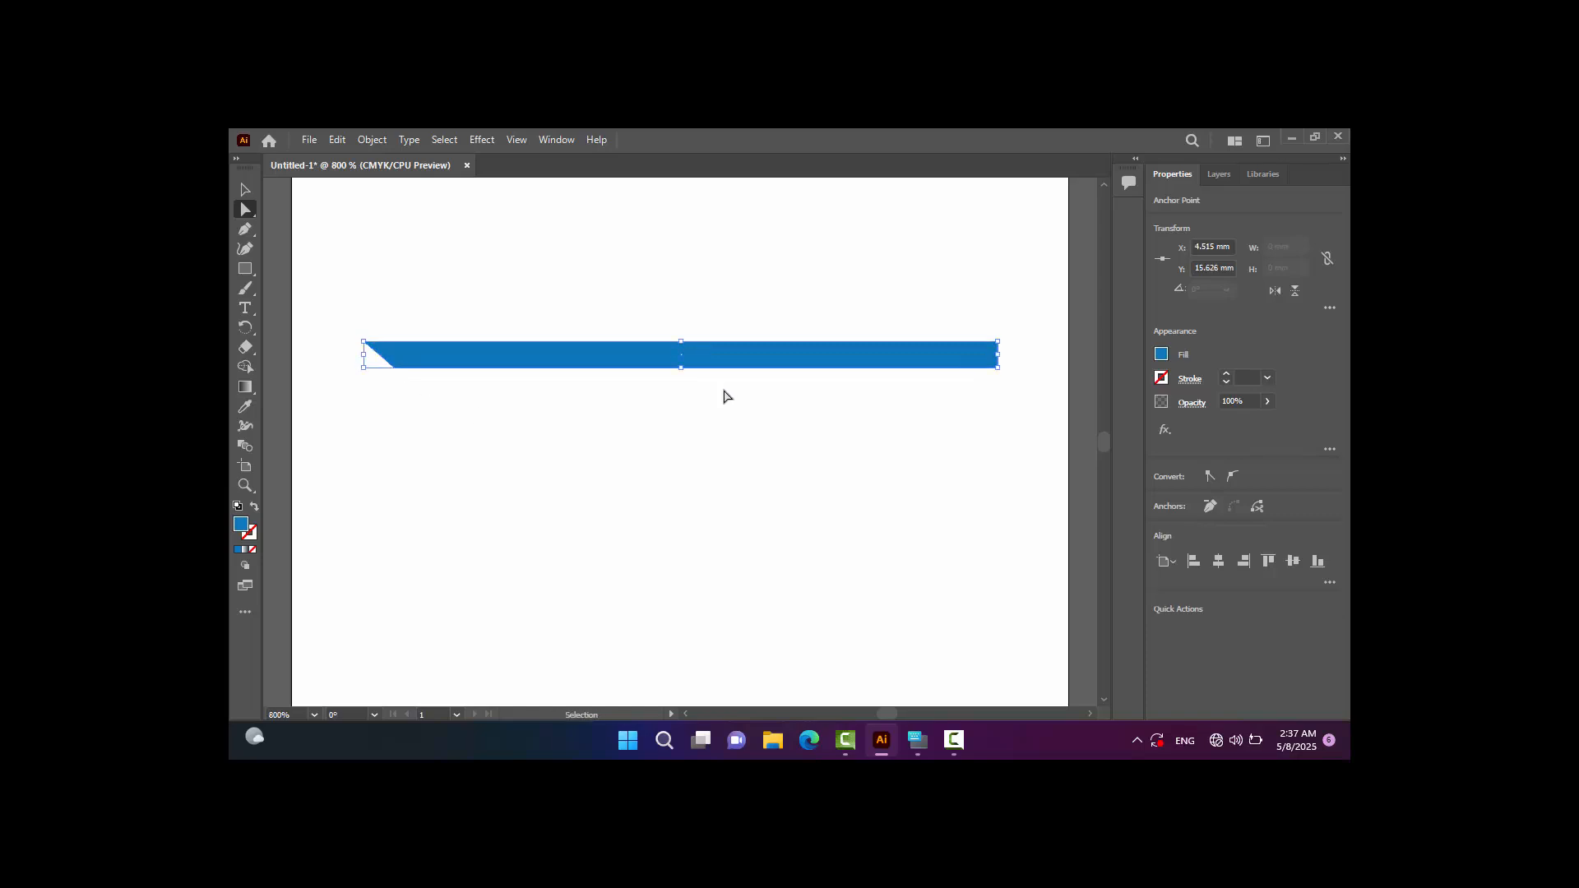
key(ctrl+plus)
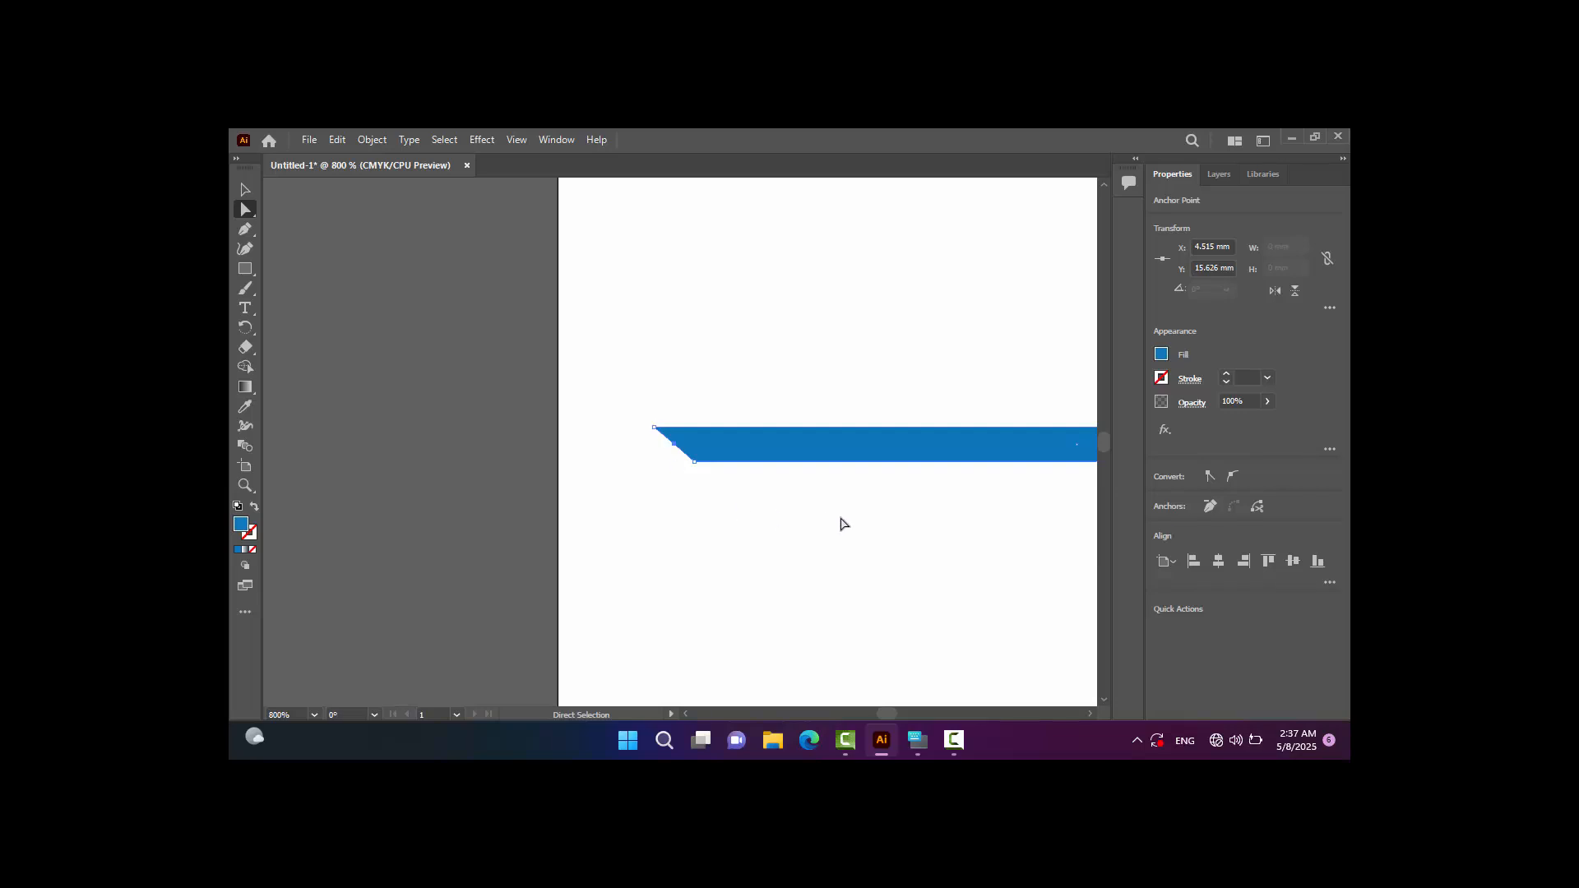
key(v)
key(ctrl+minus)
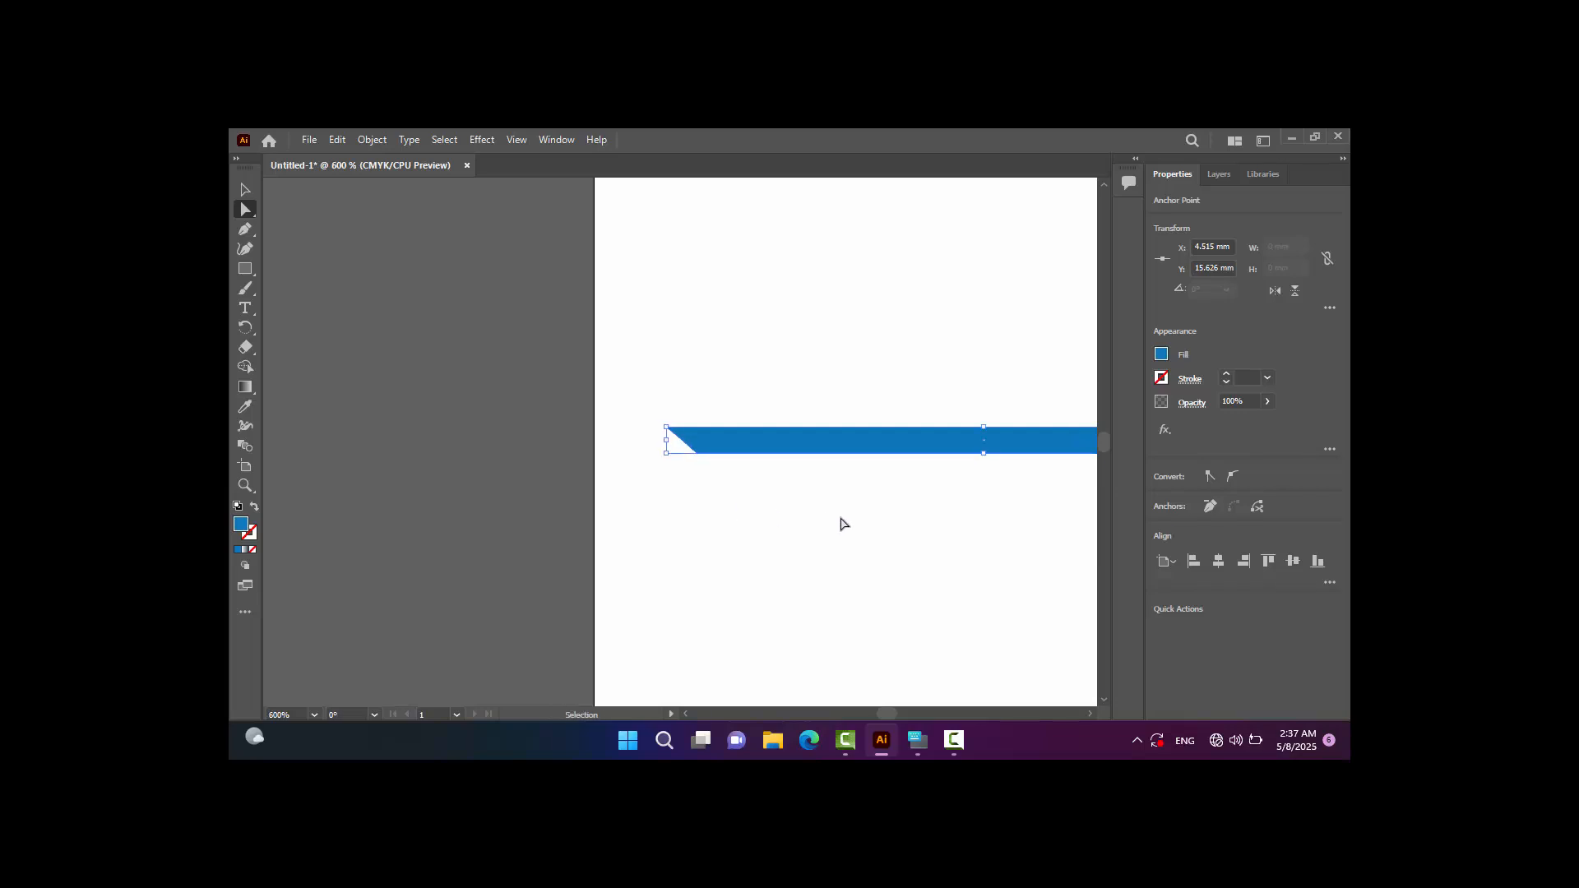
Cut off the blue bar's lower-right corner to mirror the slanted left end, and deselect the shape.
key(a)
drag(896, 713, 896, 713)
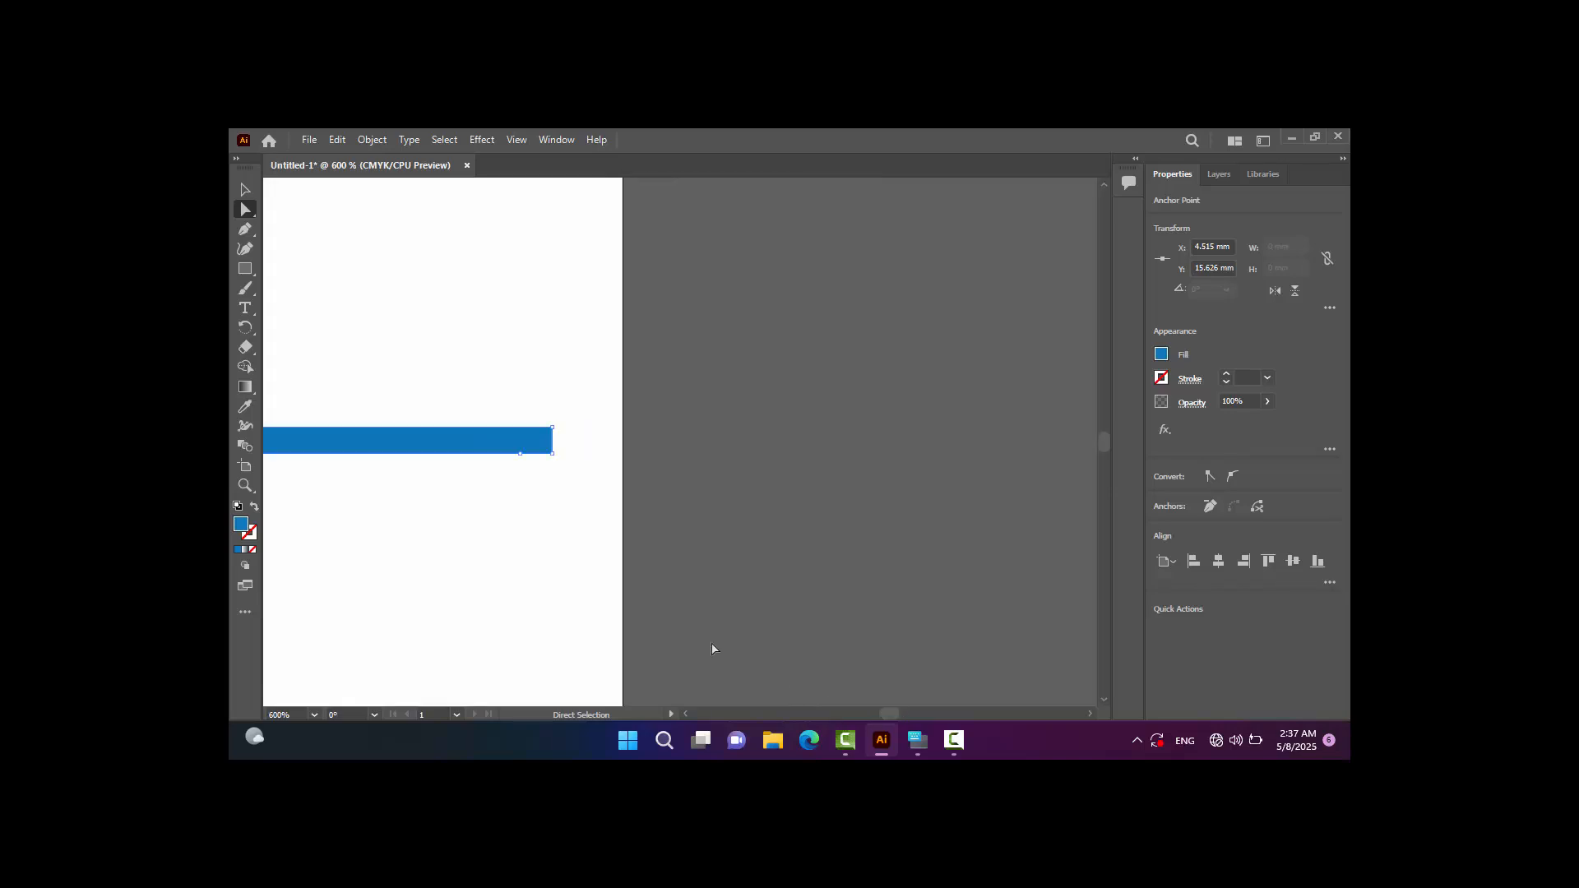
drag(552, 453, 536, 445)
click(245, 189)
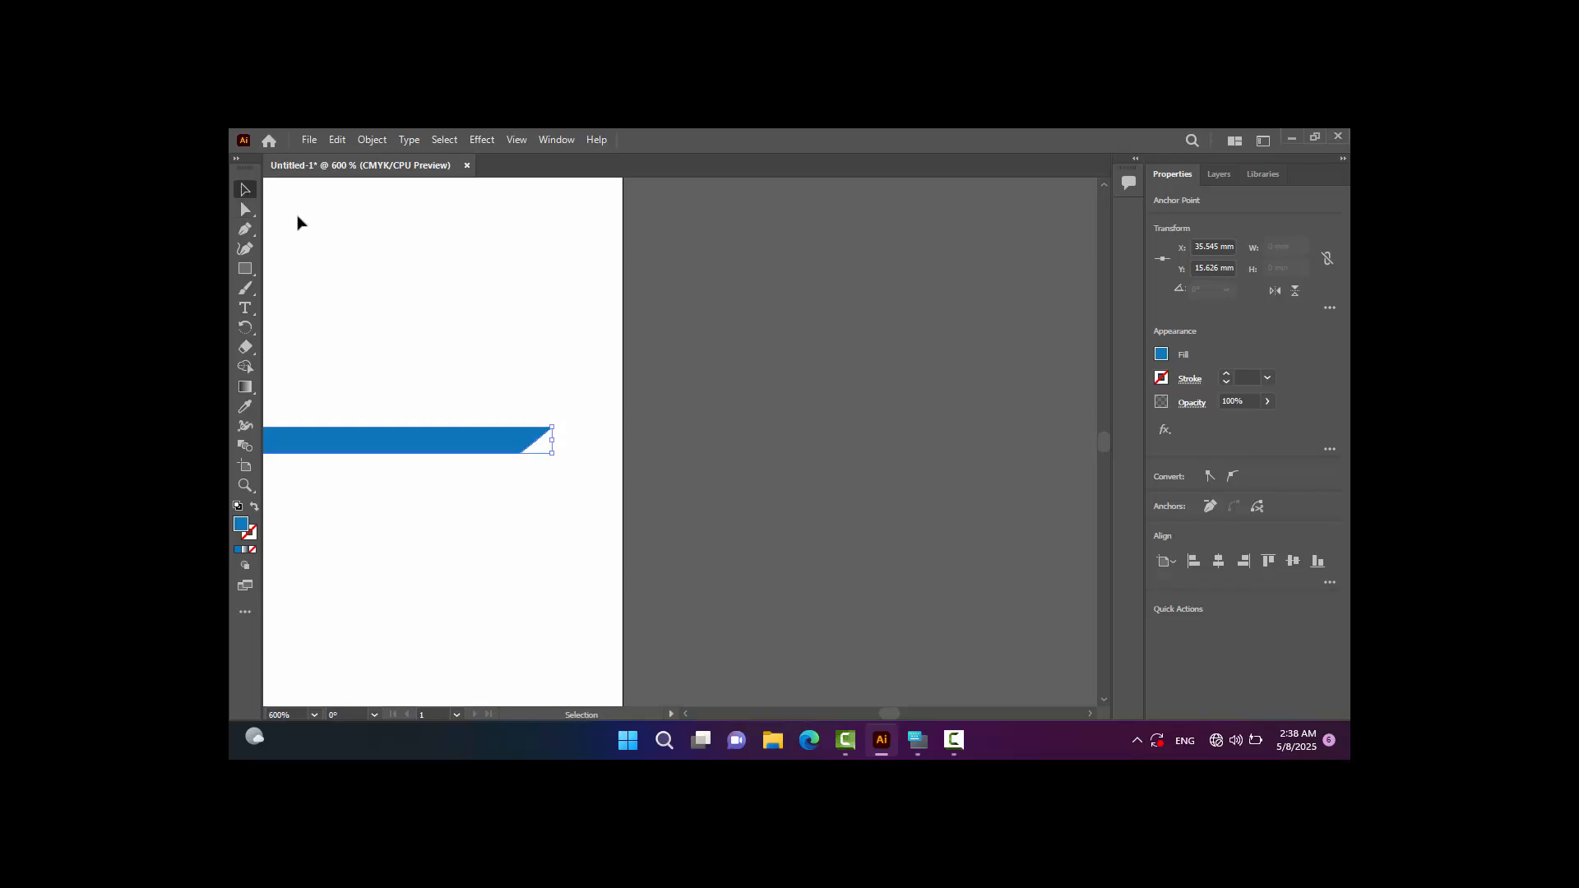
key(ctrl+minus)
key(ctrl+minus)
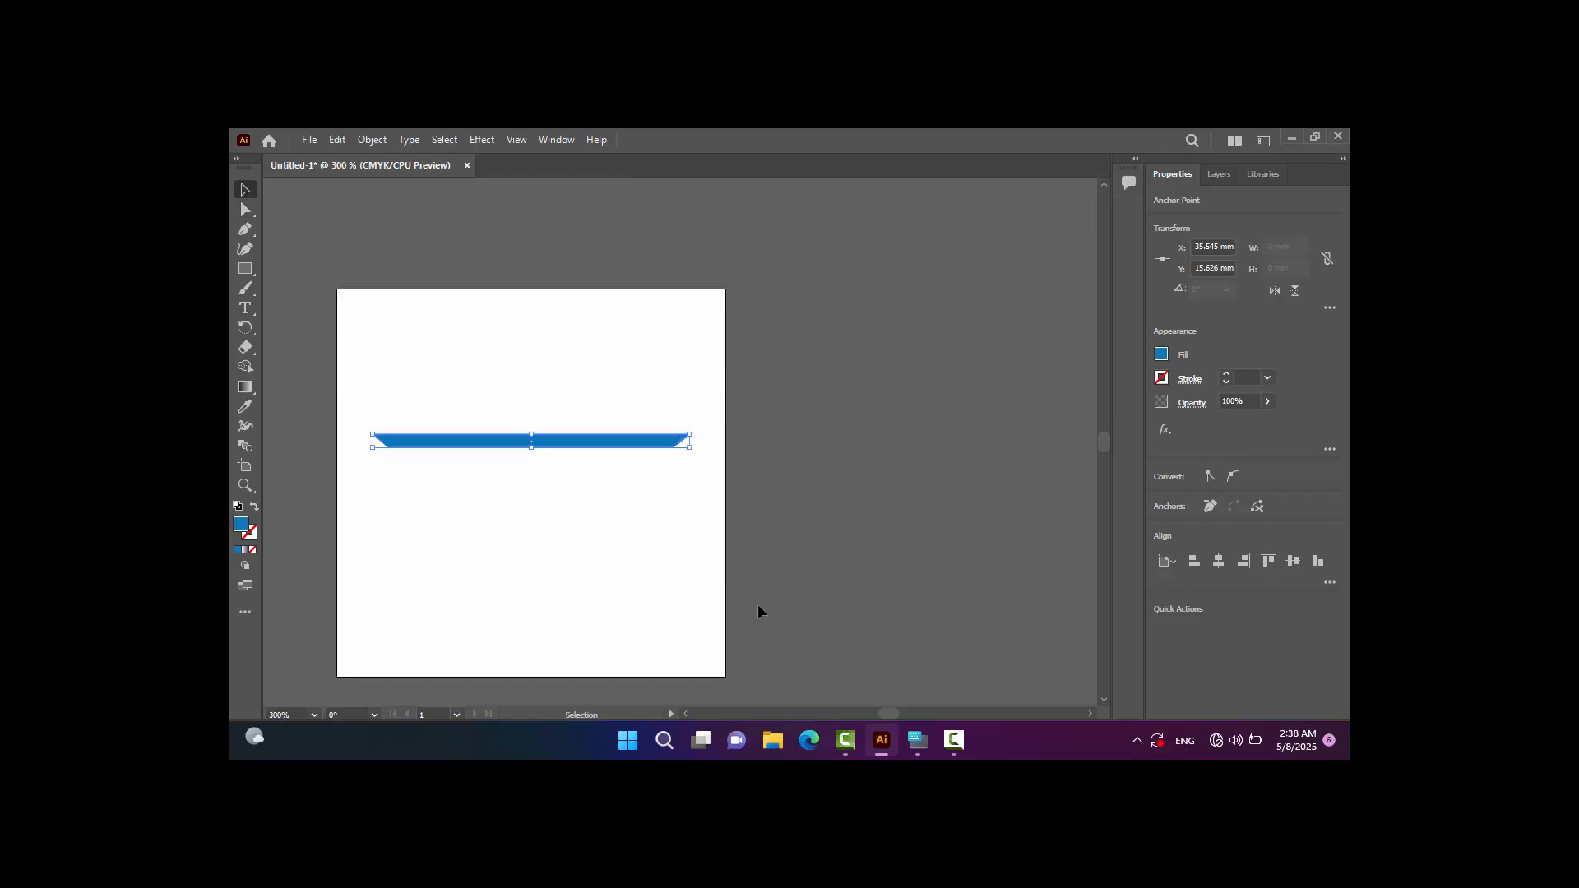
drag(889, 713, 887, 714)
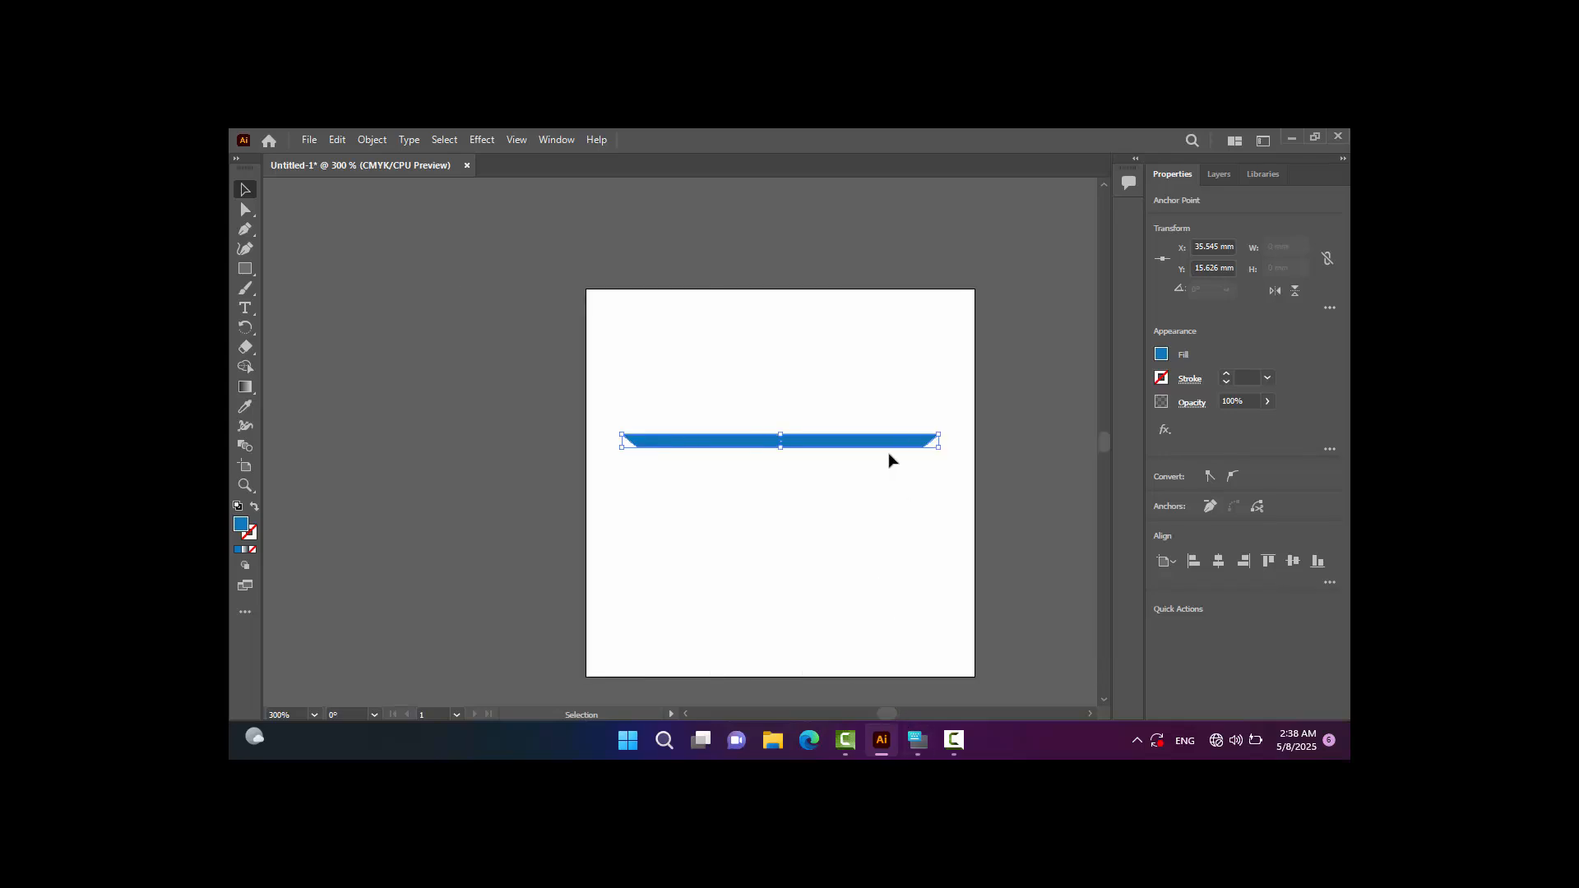
click(501, 375)
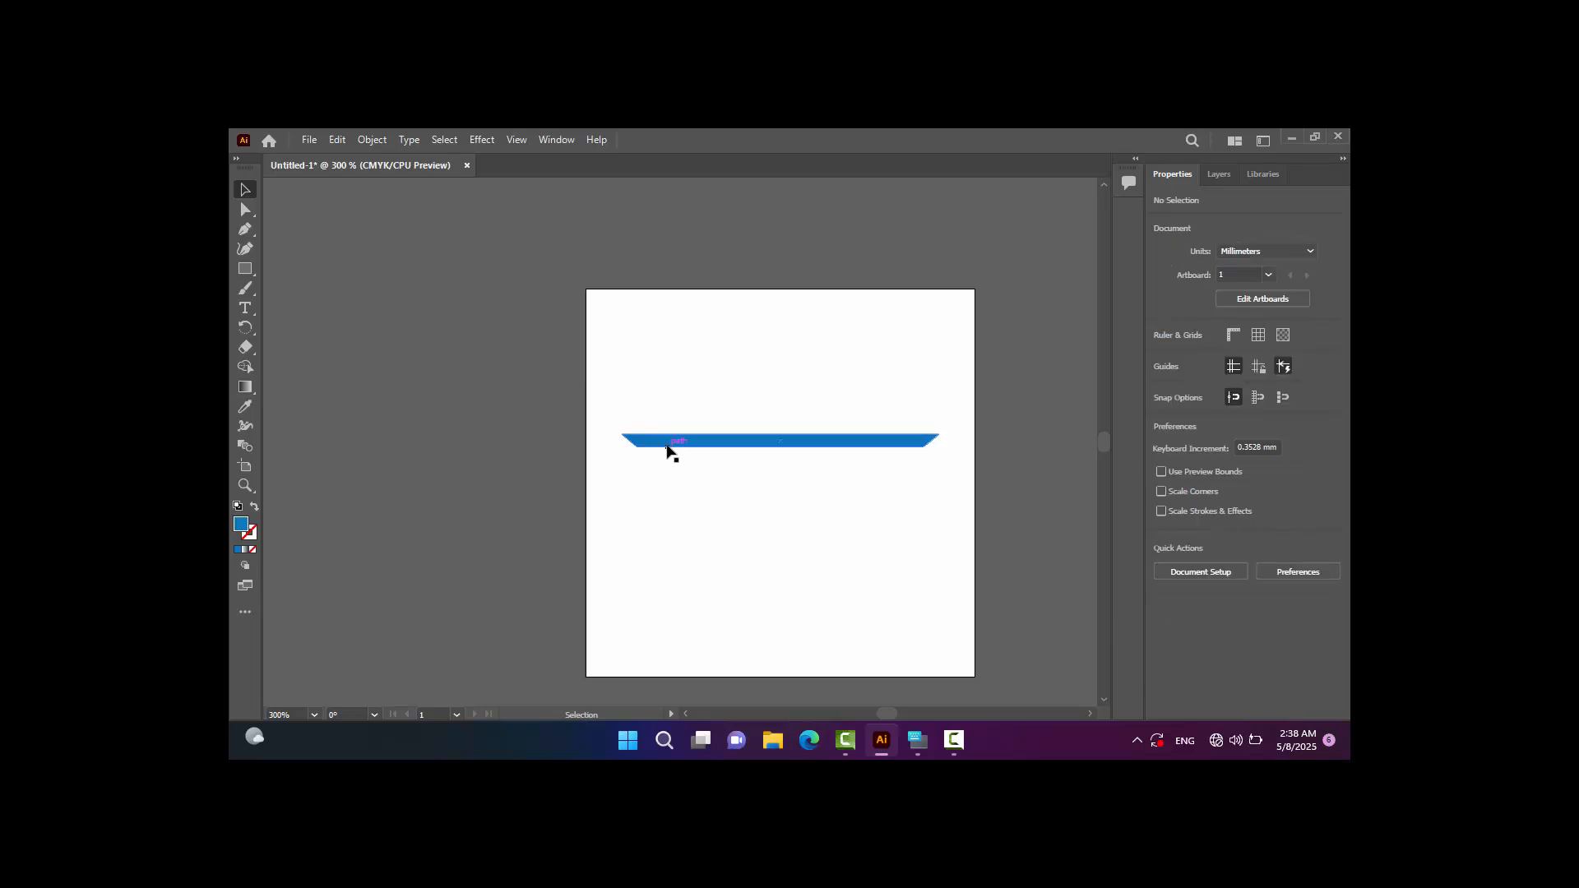
Duplicate the slanted blue bar and place the copy just beneath the original with a narrow gap.
click(668, 449)
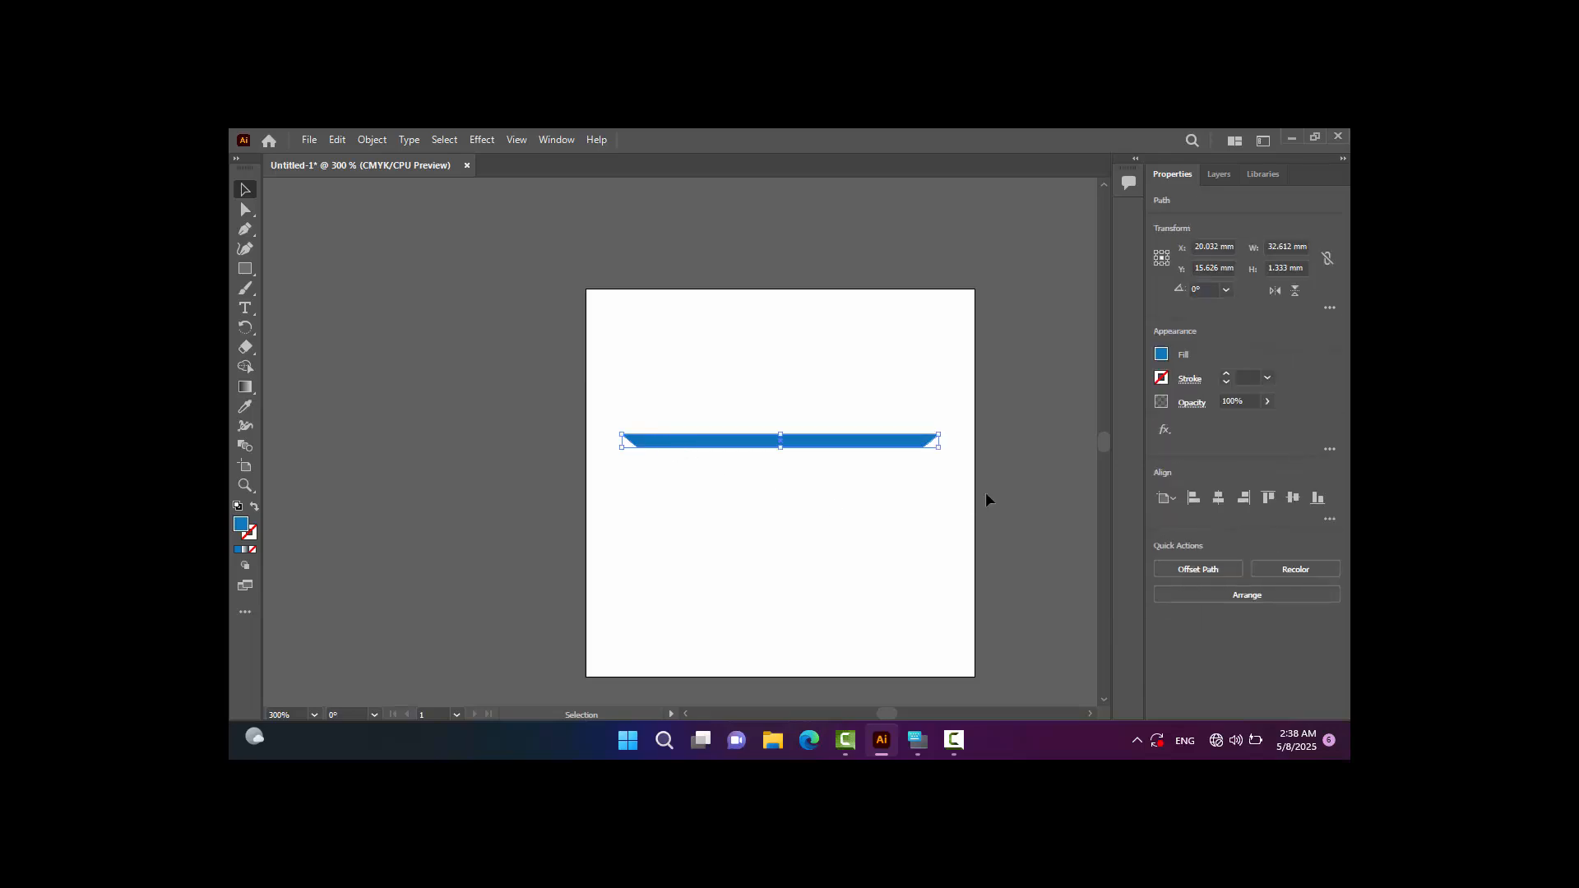
key(a)
key(ctrl+v)
key(Right)
key(Right)
key(Right)
key(Right)
key(Down)
key(Down)
key(Down)
key(Down)
key(Down)
key(Down)
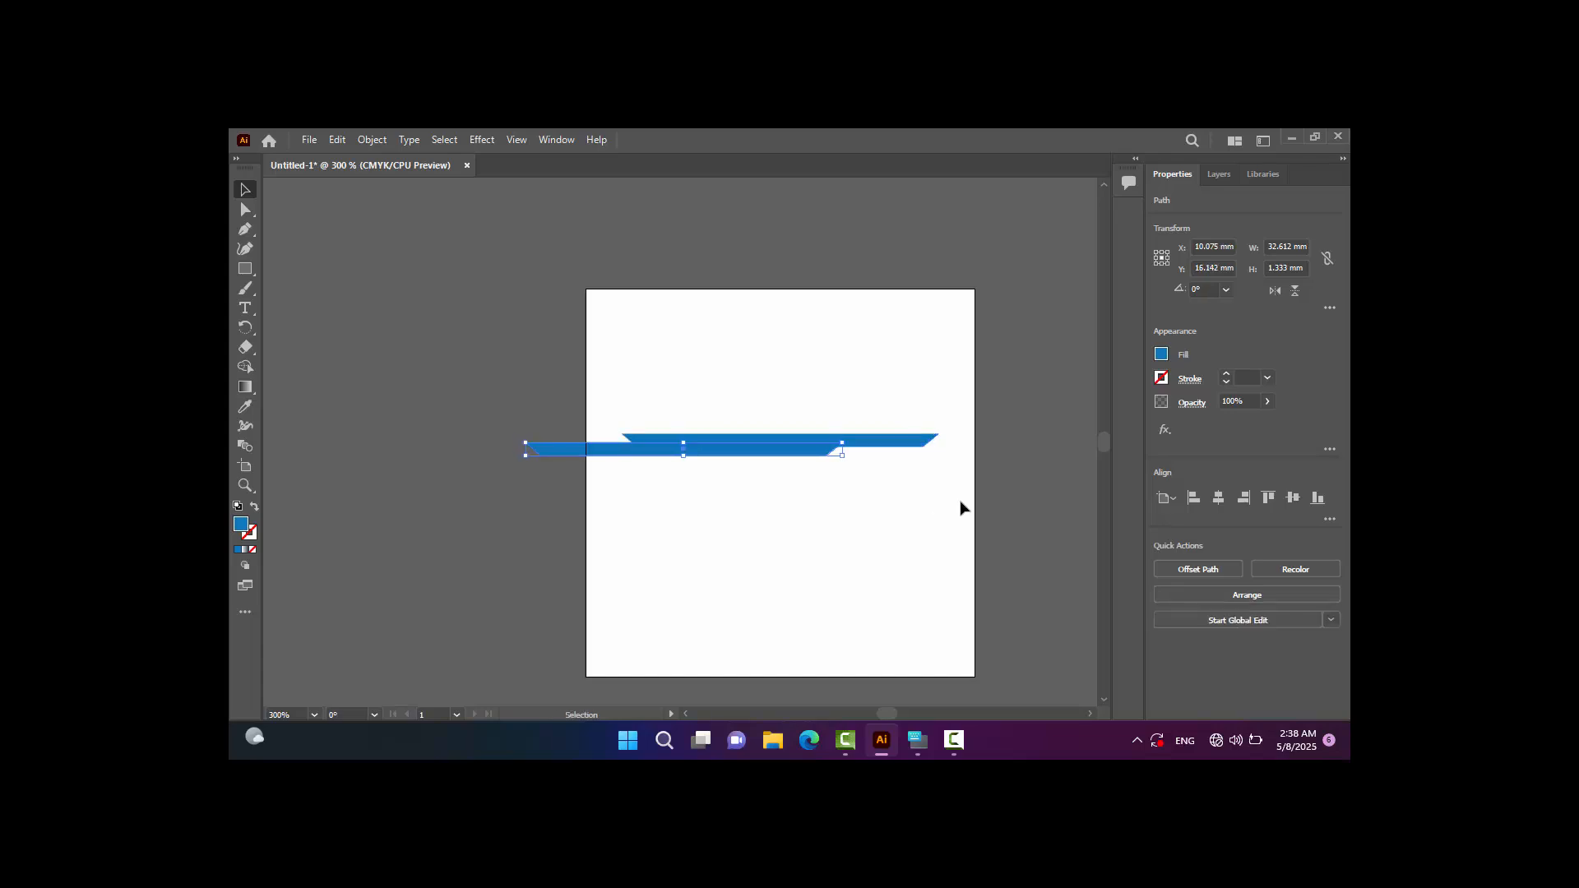
key(Right)
key(Right)
key(Right)
key(Right)
key(Right)
key(Right)
key(Right)
key(Right)
key(Right)
key(Right)
key(Right)
key(Right)
key(Right)
key(Right)
key(Right)
key(Right)
key(Right)
key(Right)
key(Right)
key(Right)
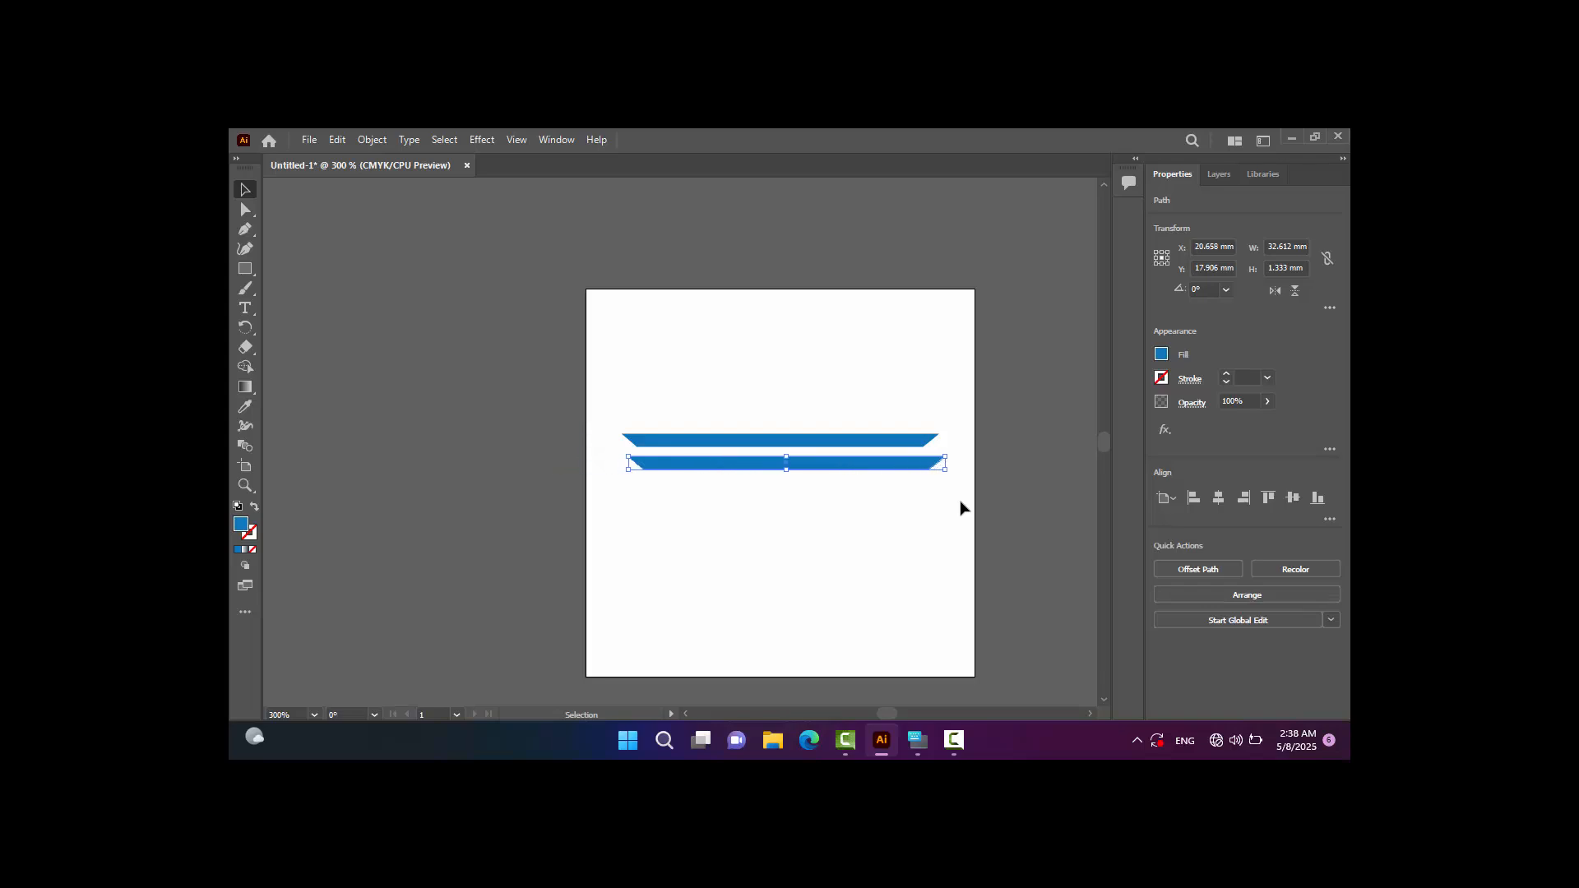
key(Up)
key(Up)
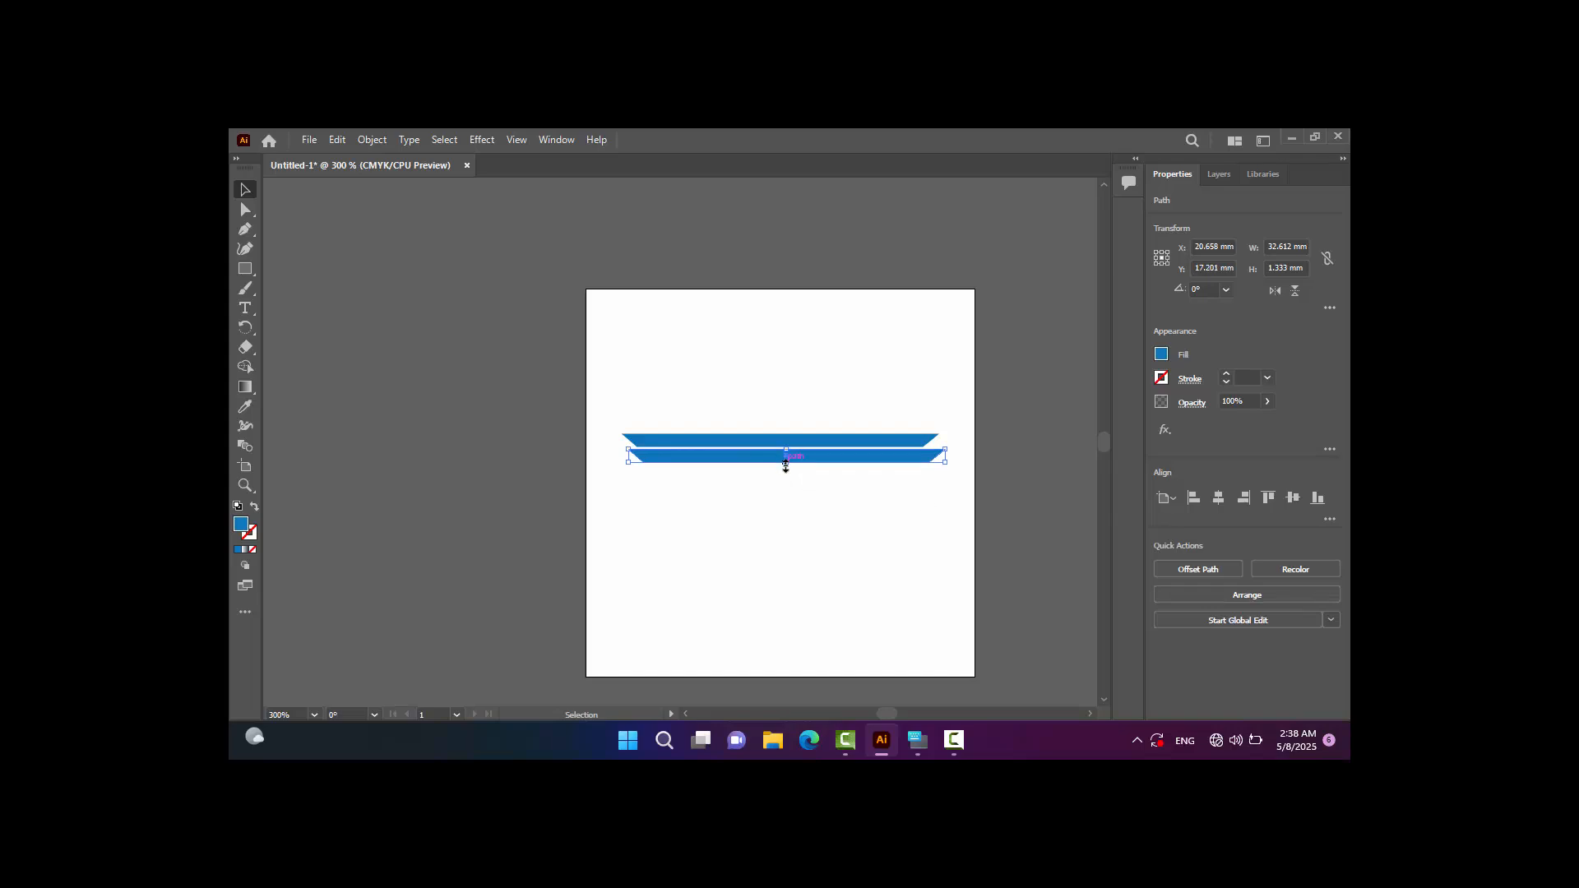
Resize the lower bar to about 29.3 mm wide and 1.3 mm high so it continues the upper bar's taper.
drag(785, 465, 788, 483)
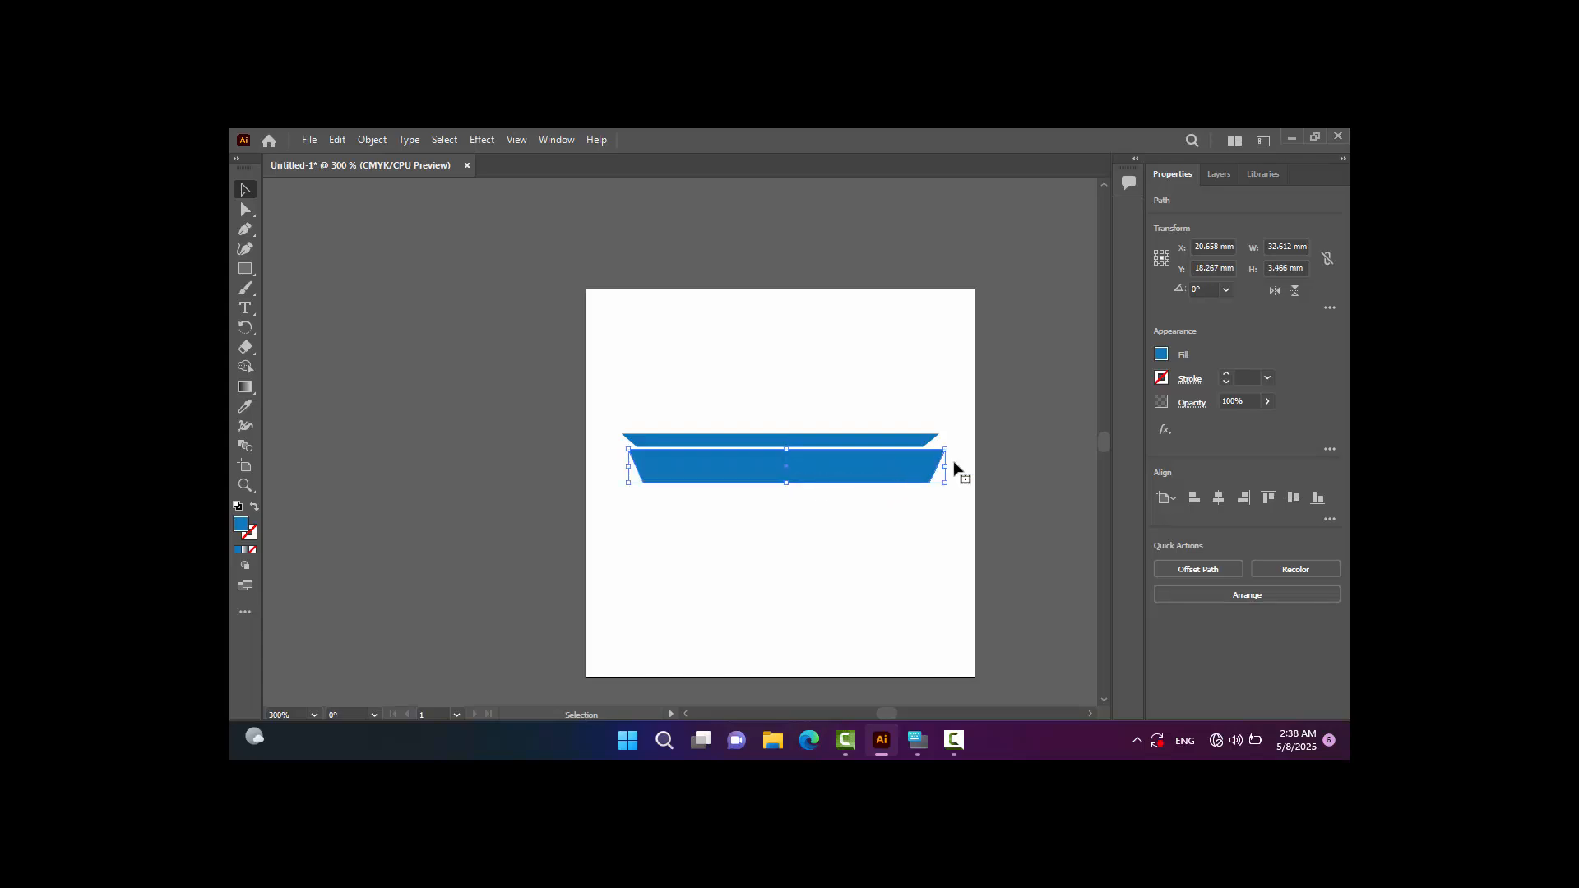
drag(947, 465, 924, 466)
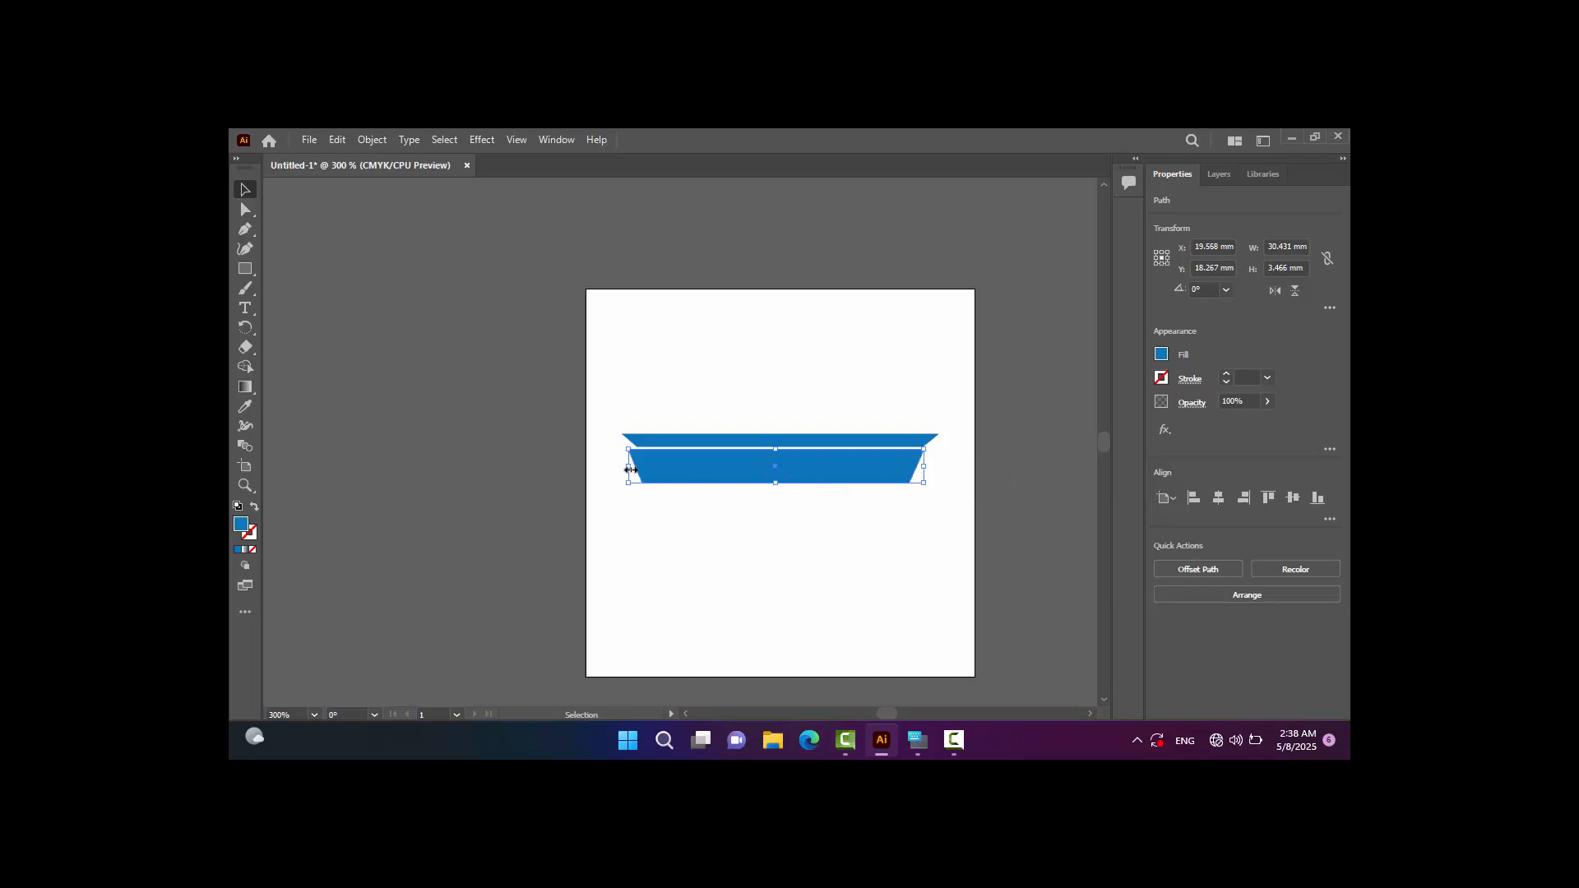
drag(629, 466, 640, 467)
mouse_move(782, 487)
mouse_down()
mouse_move(814, 462)
mouse_move(796, 465)
mouse_up()
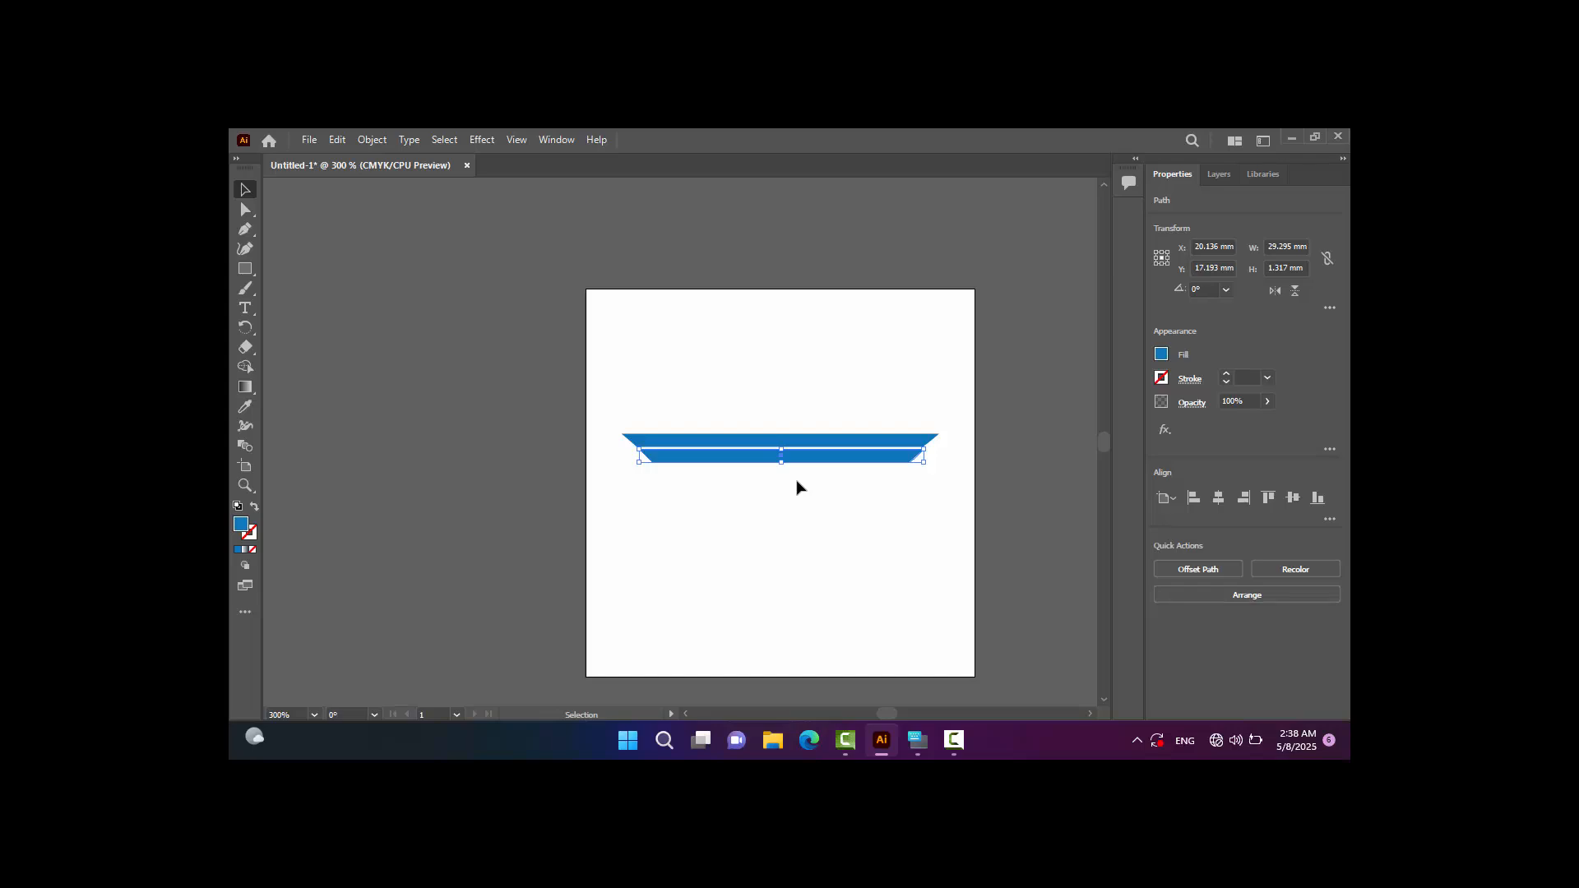
Try a red swatch on the lower bar, and change its fill to purple.
key(ctrl+equal)
key(ctrl+equal)
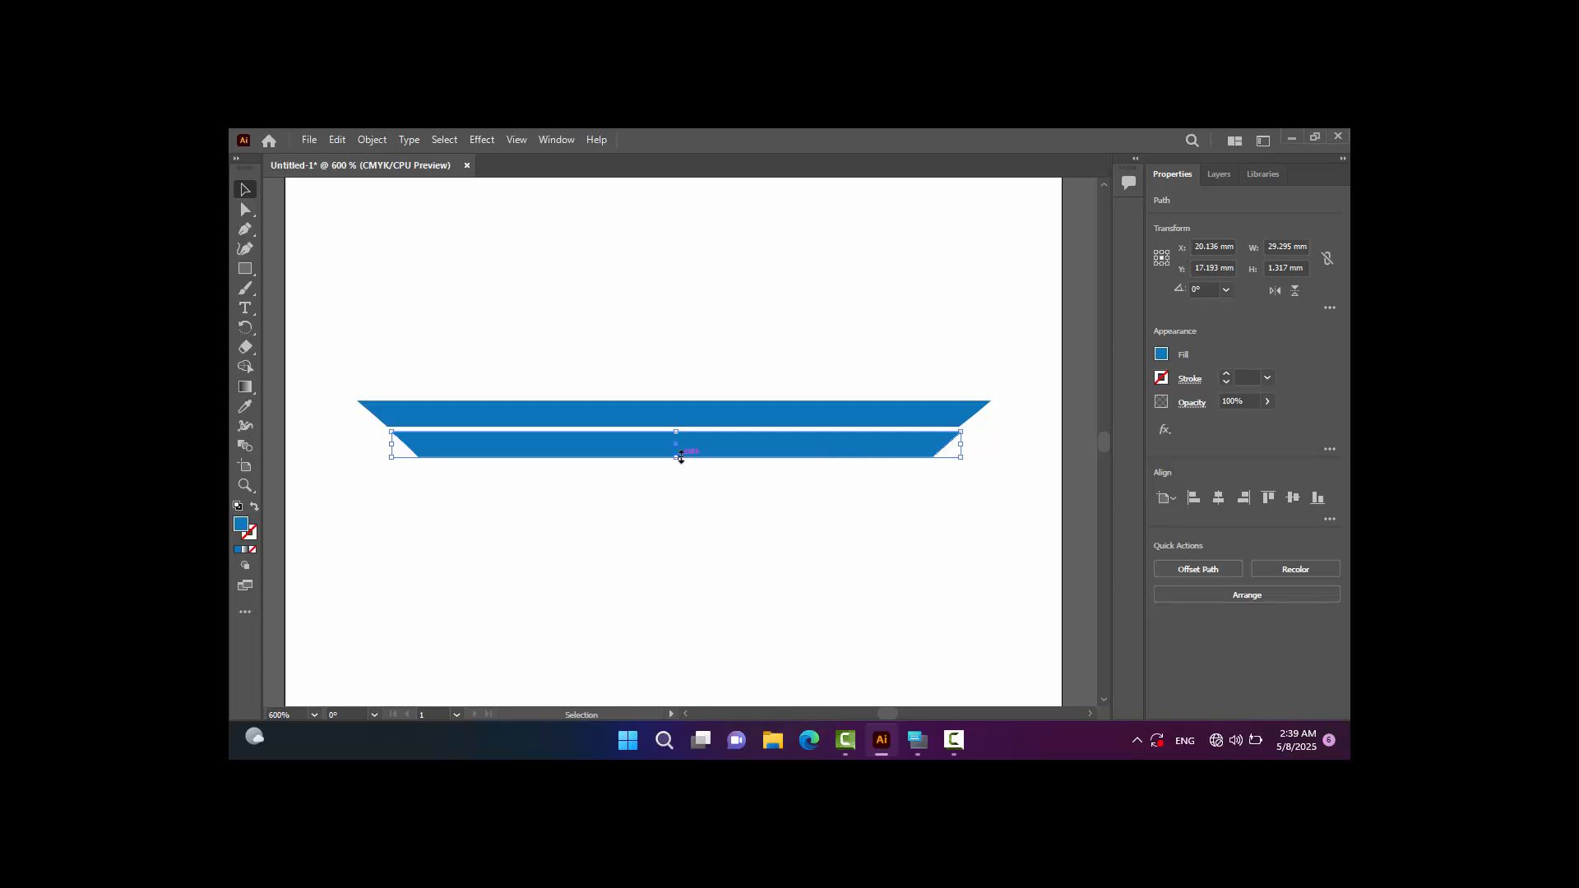
click(1161, 354)
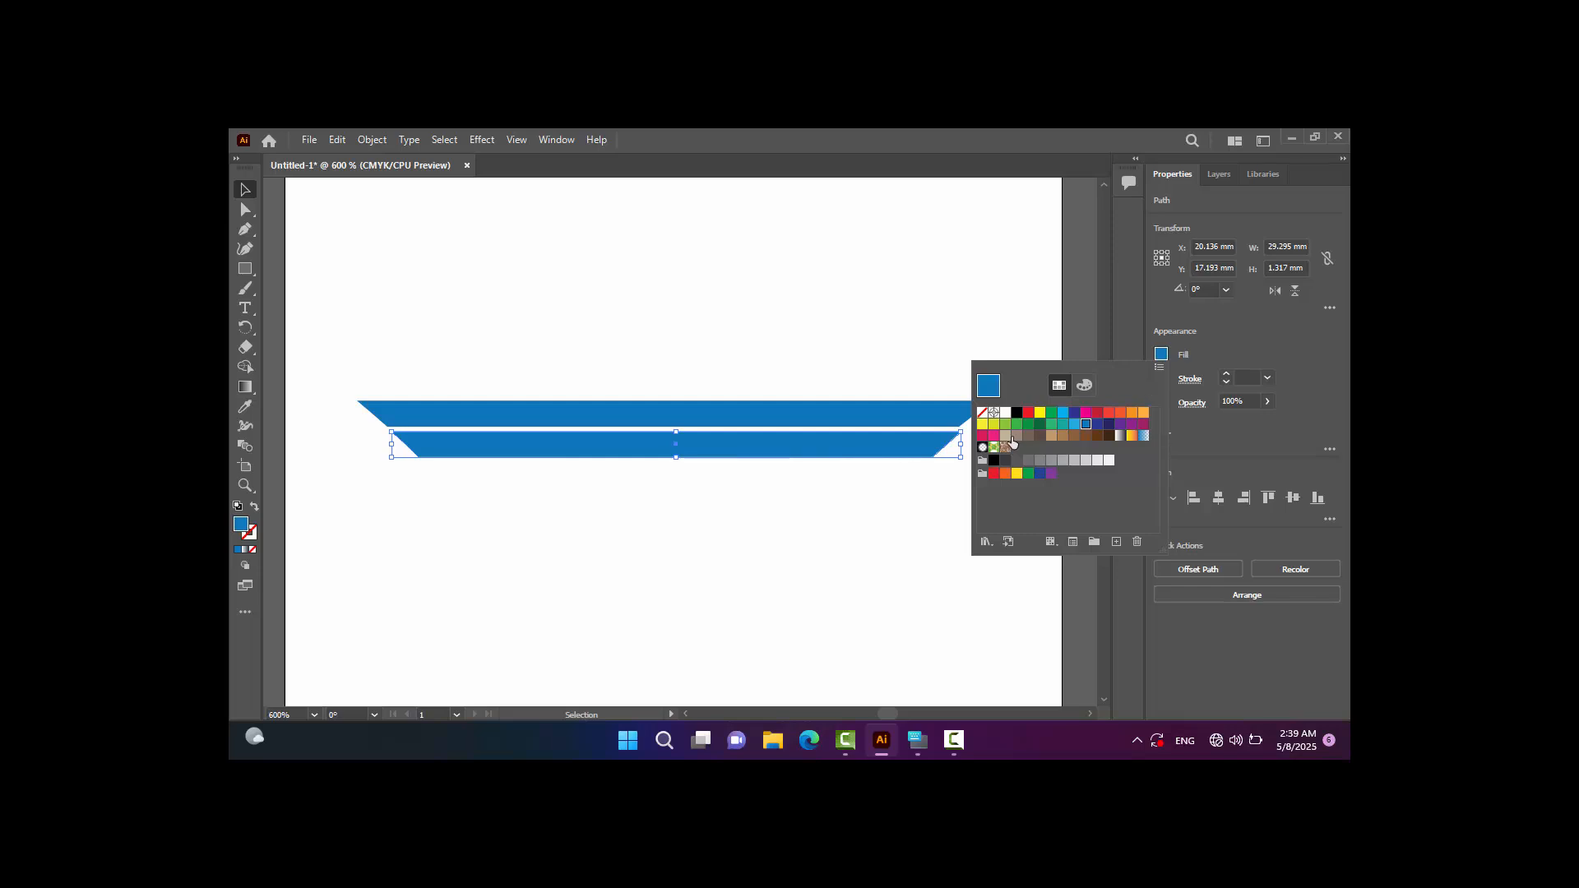
click(1095, 414)
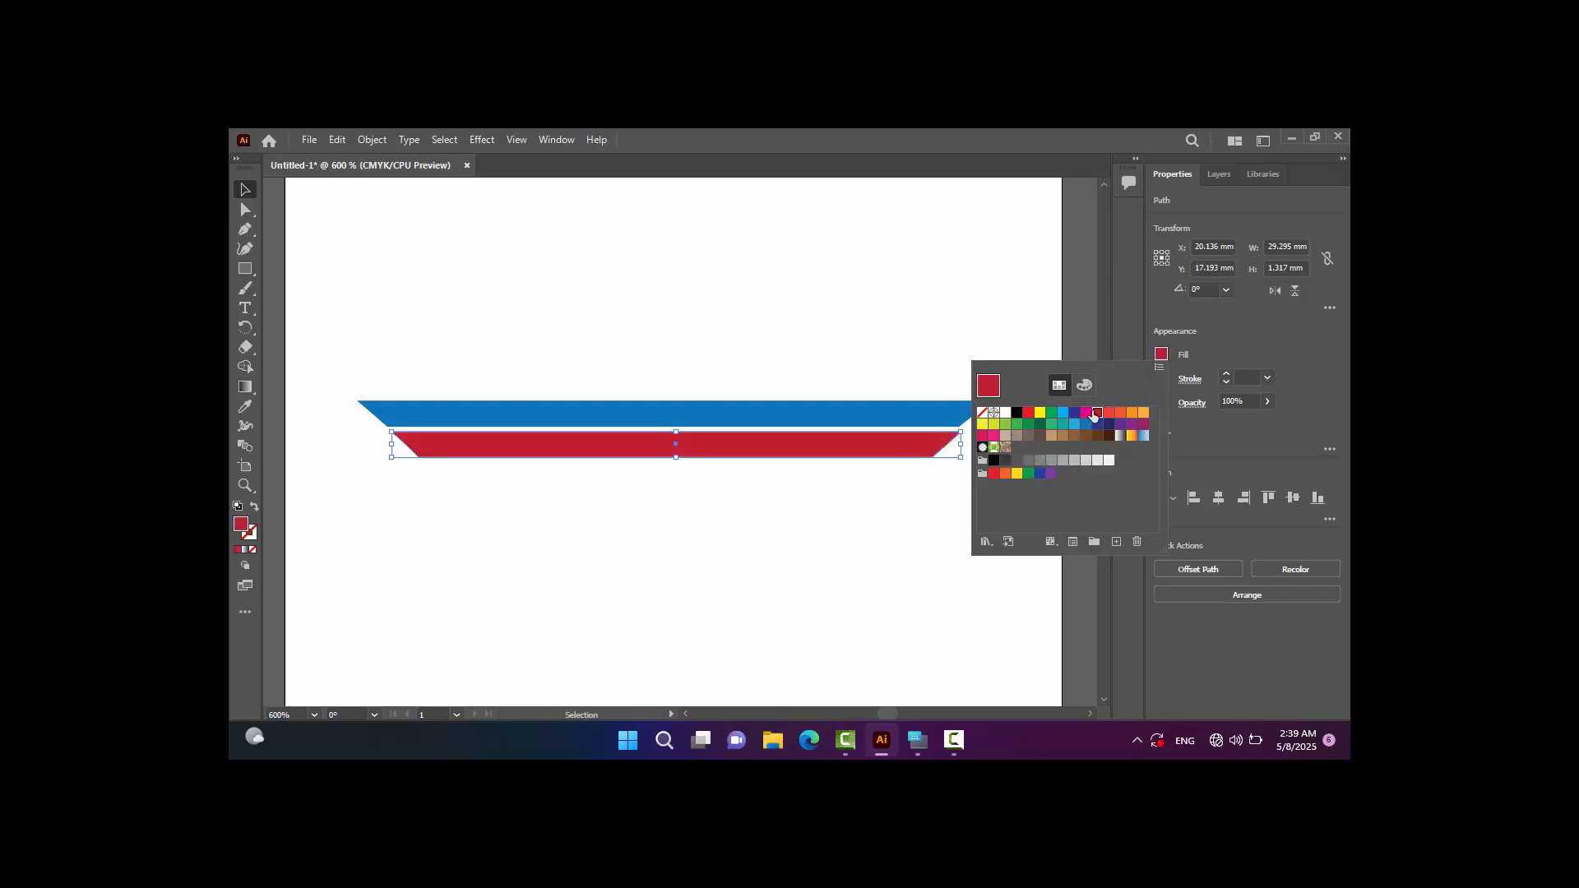
click(1132, 425)
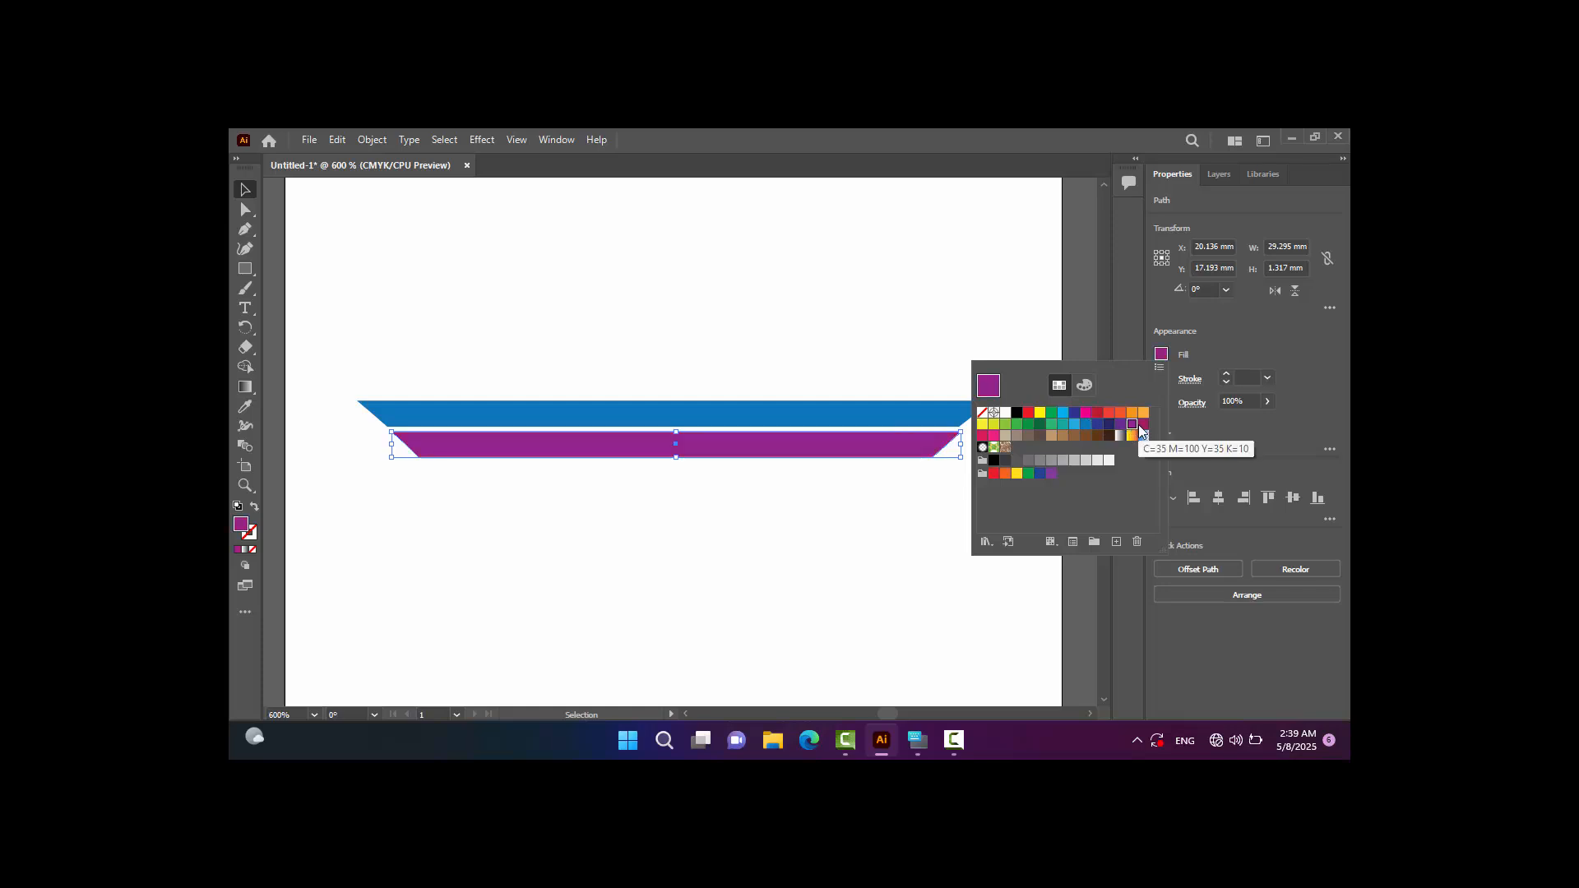
Fill the lower bar with the C=35 M=100 Y=35 K=10 swatch and place a duplicate of it just beneath.
click(1142, 425)
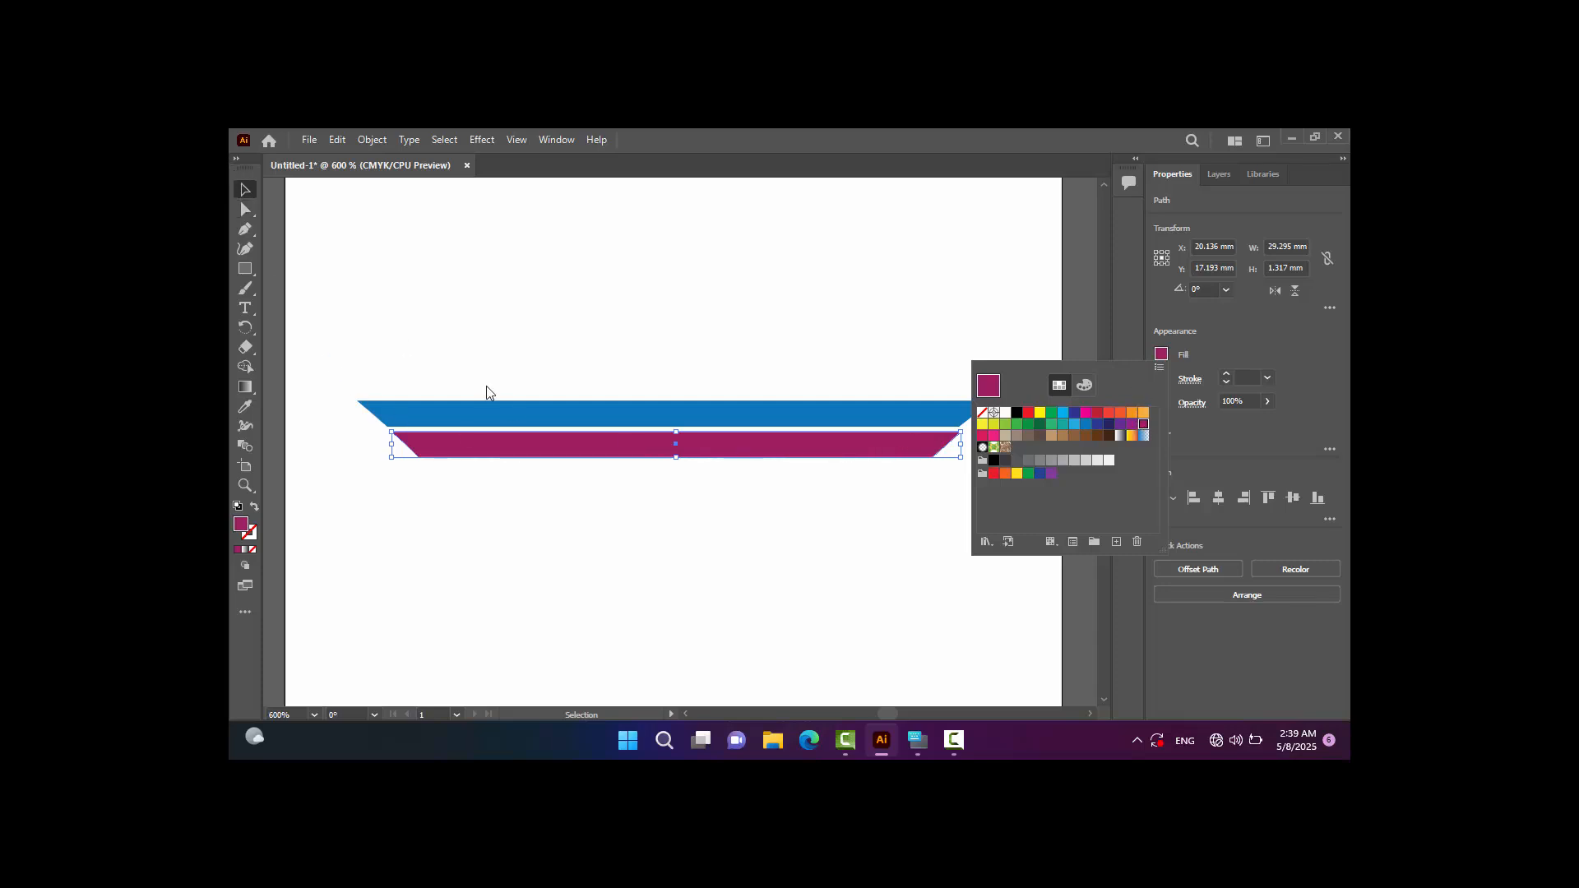
click(576, 461)
drag(576, 461, 580, 458)
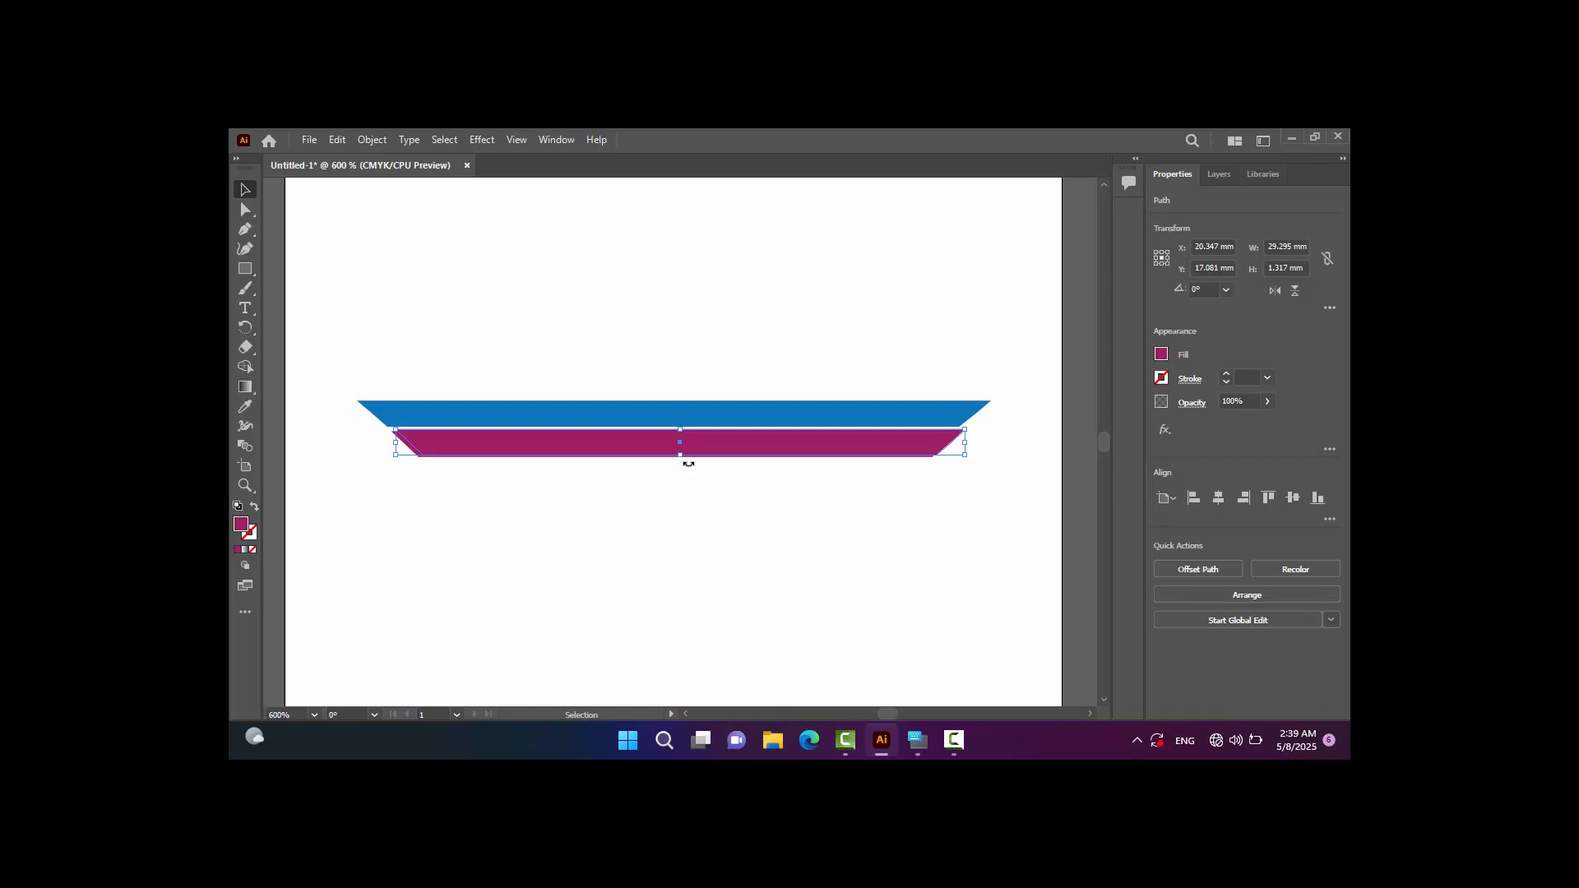
drag(684, 431, 686, 464)
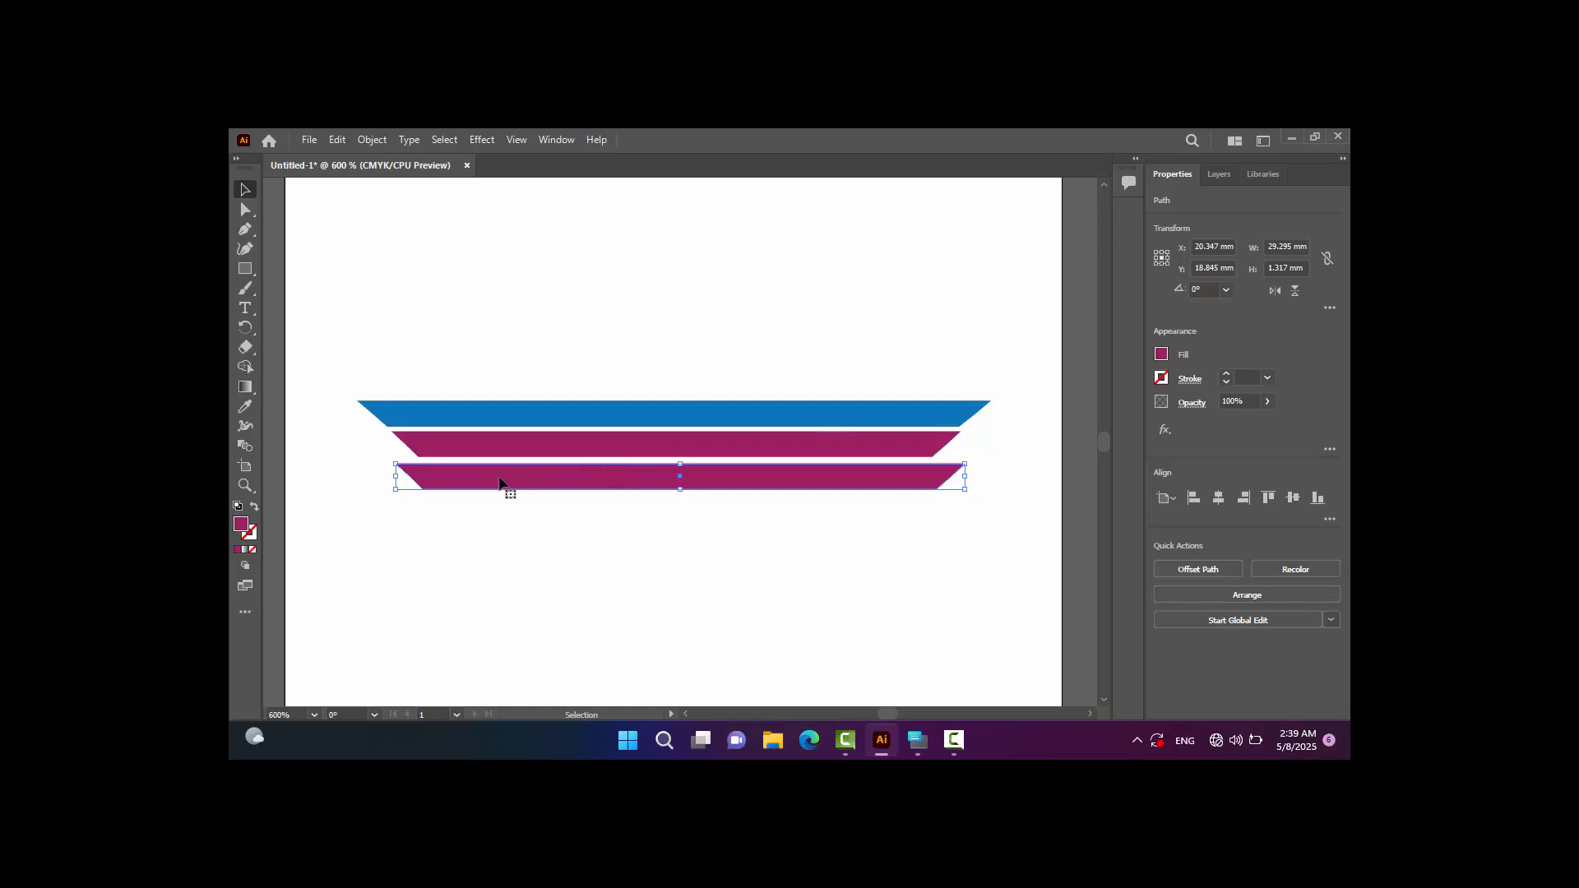
Narrow the new third bar at both ends to about 26.1 mm wide, and fill it with yellow.
drag(401, 482, 424, 480)
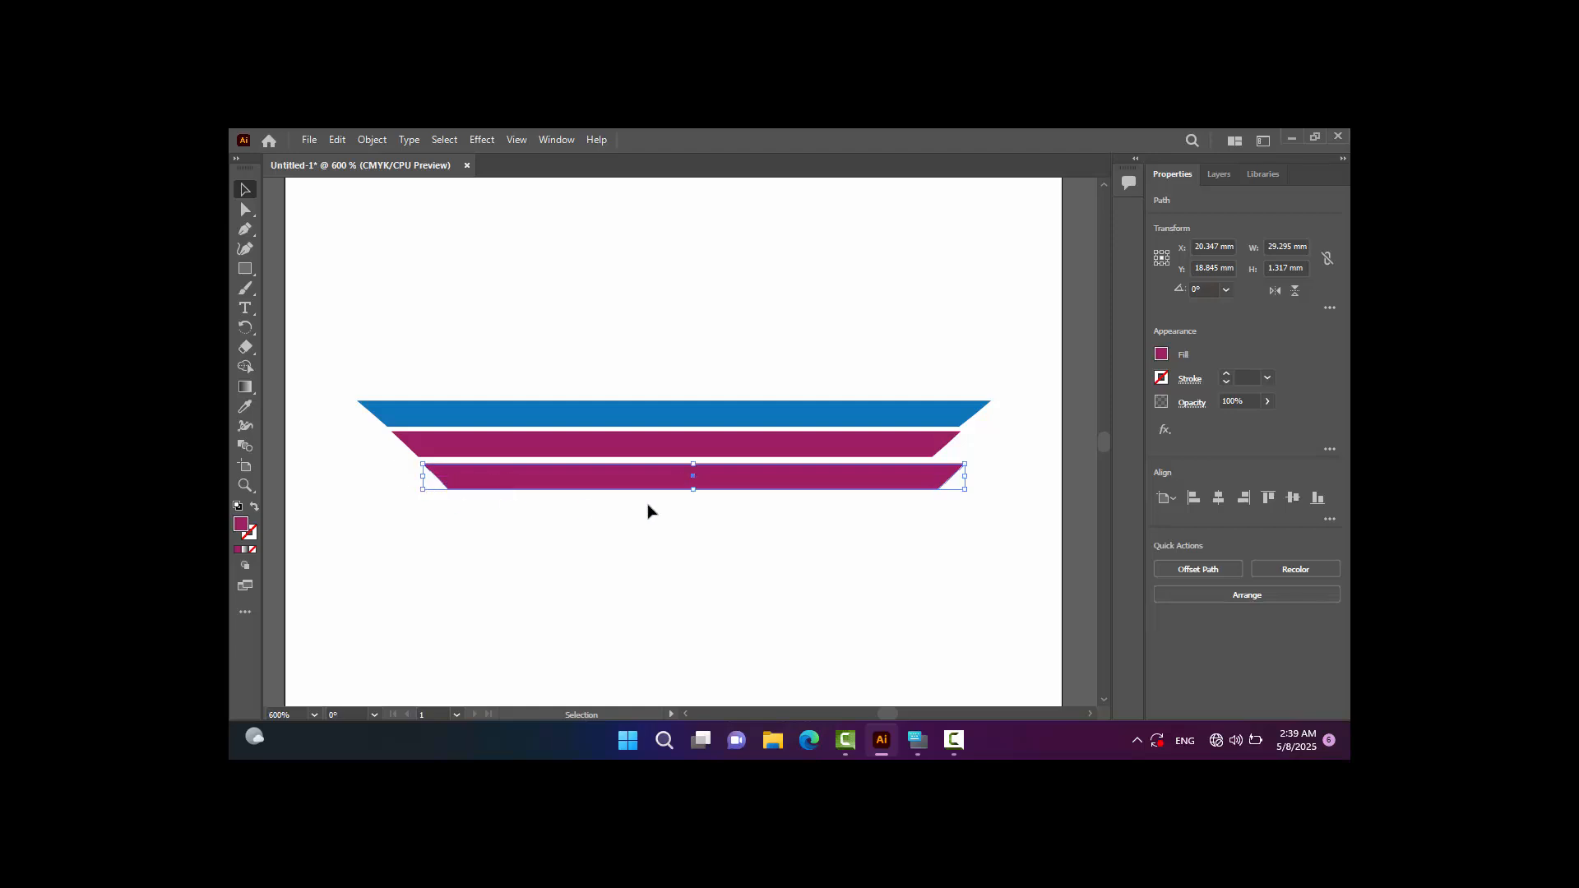
mouse_move(950, 478)
mouse_down()
mouse_move(911, 476)
mouse_move(931, 476)
mouse_up()
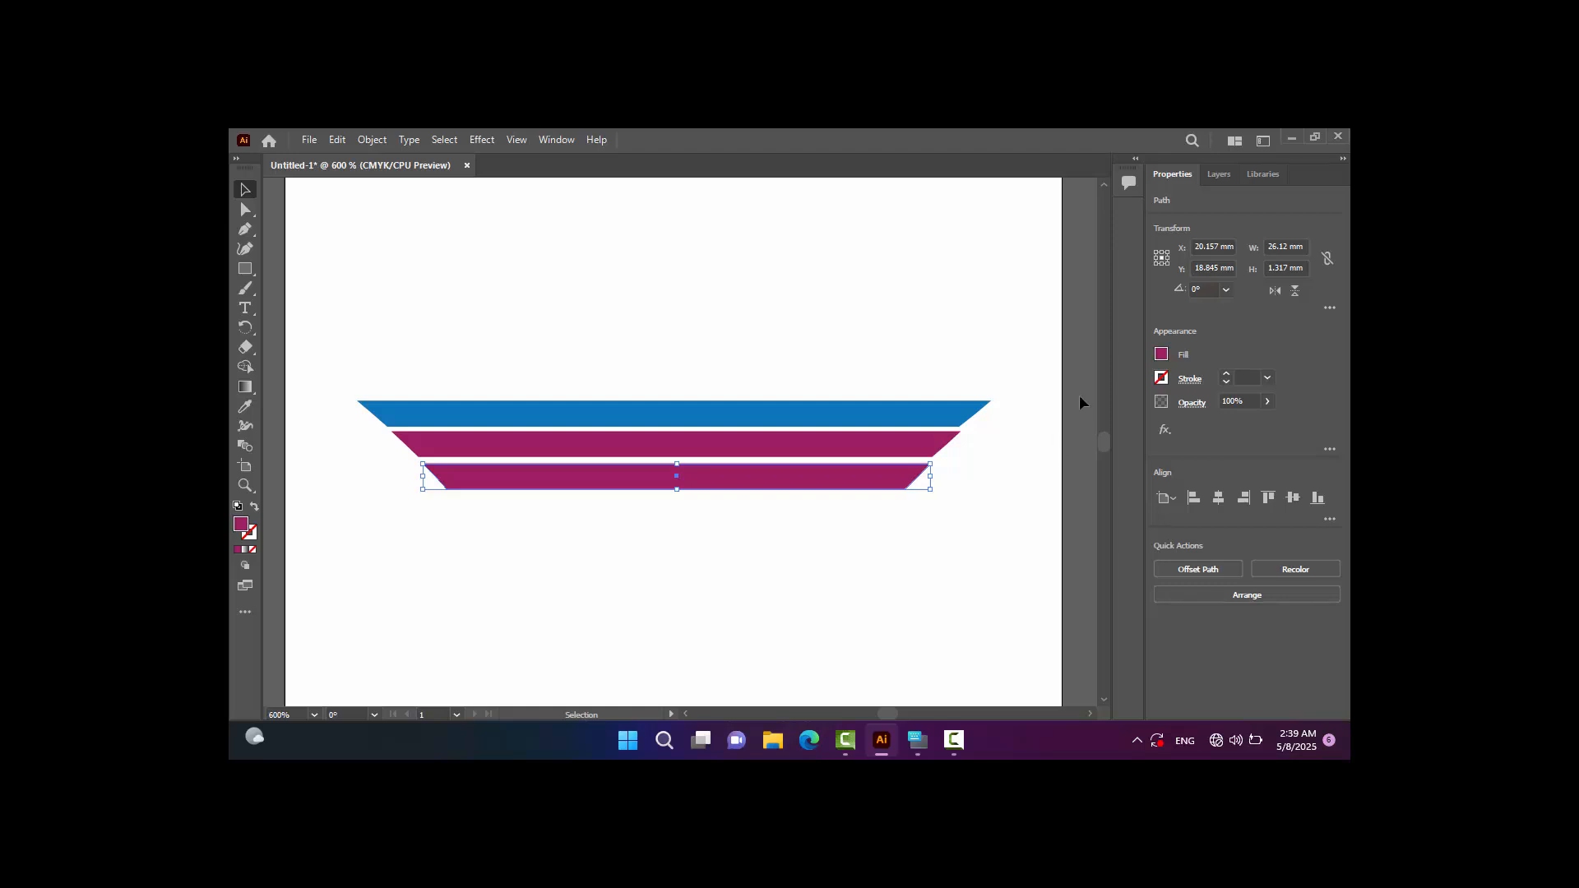
click(1160, 355)
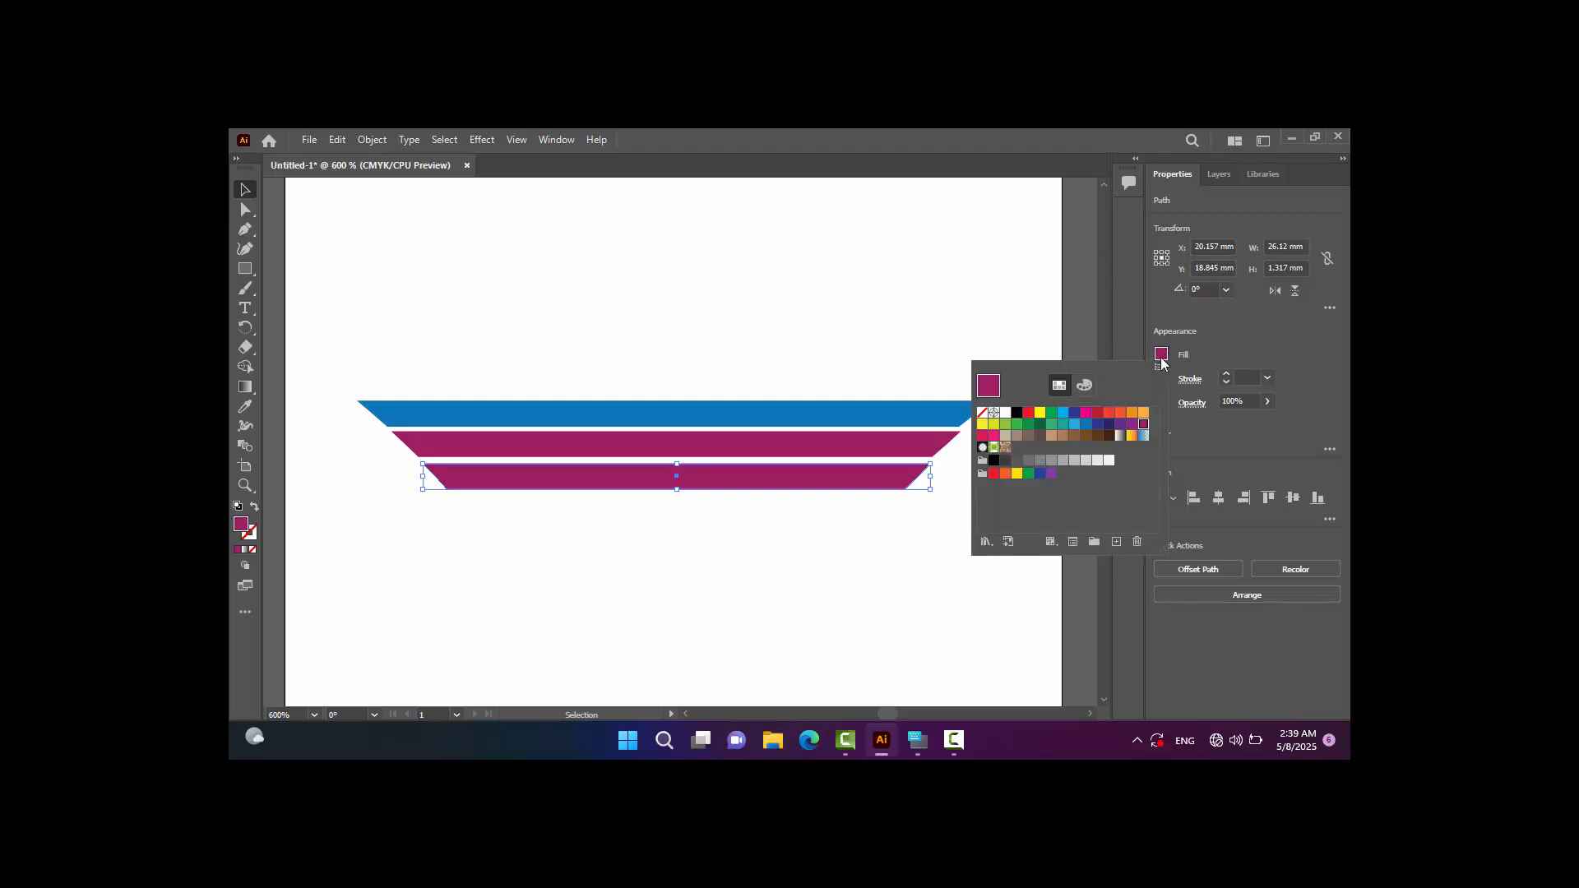
click(1040, 414)
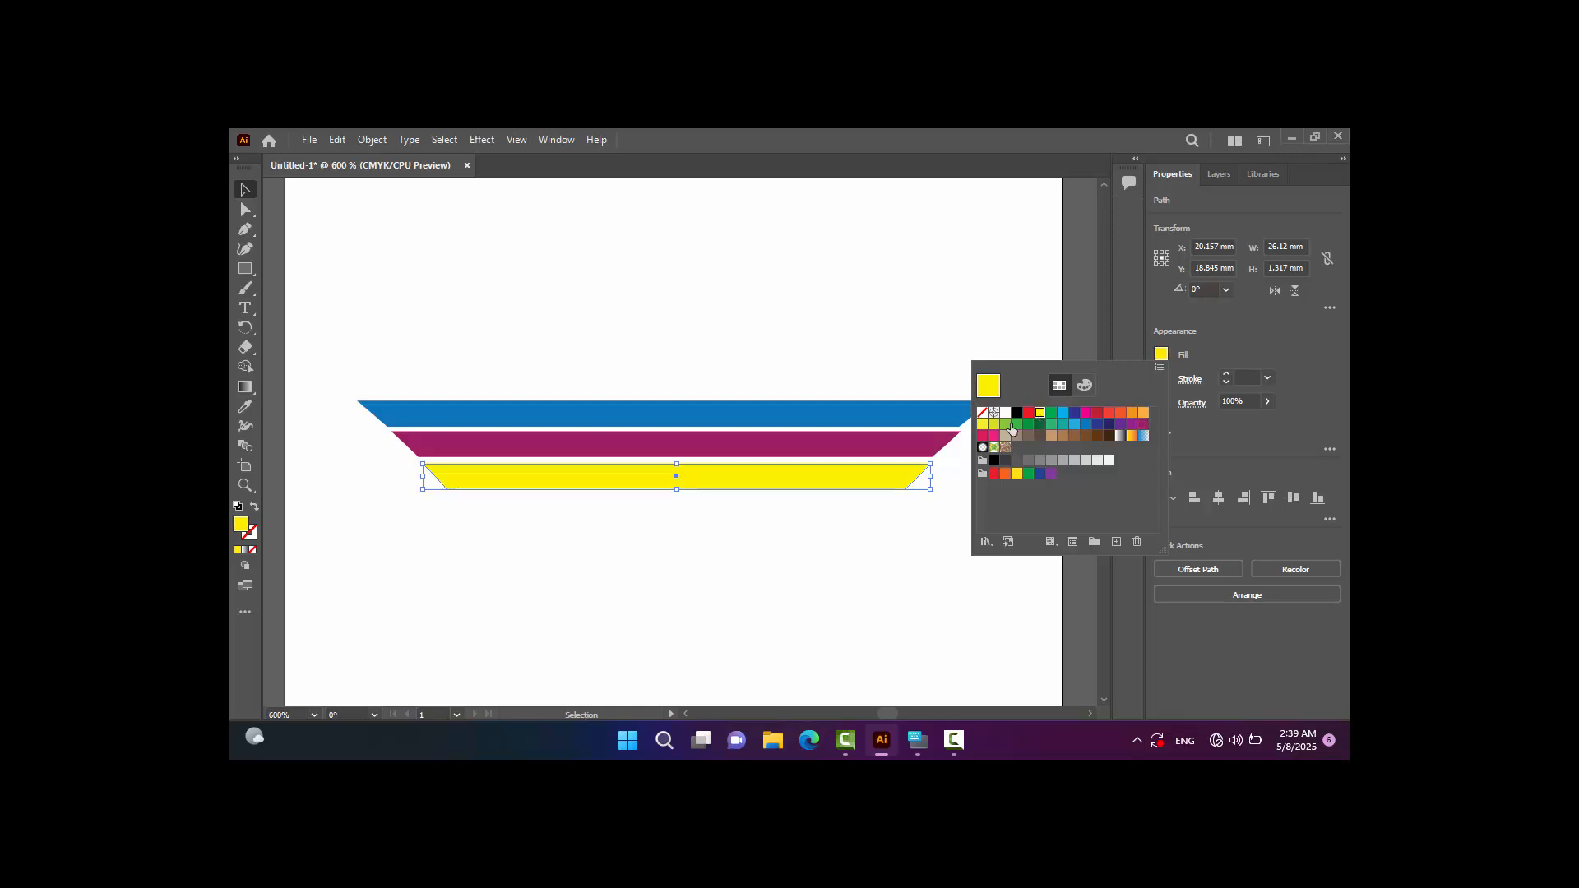
key(Escape)
click(393, 296)
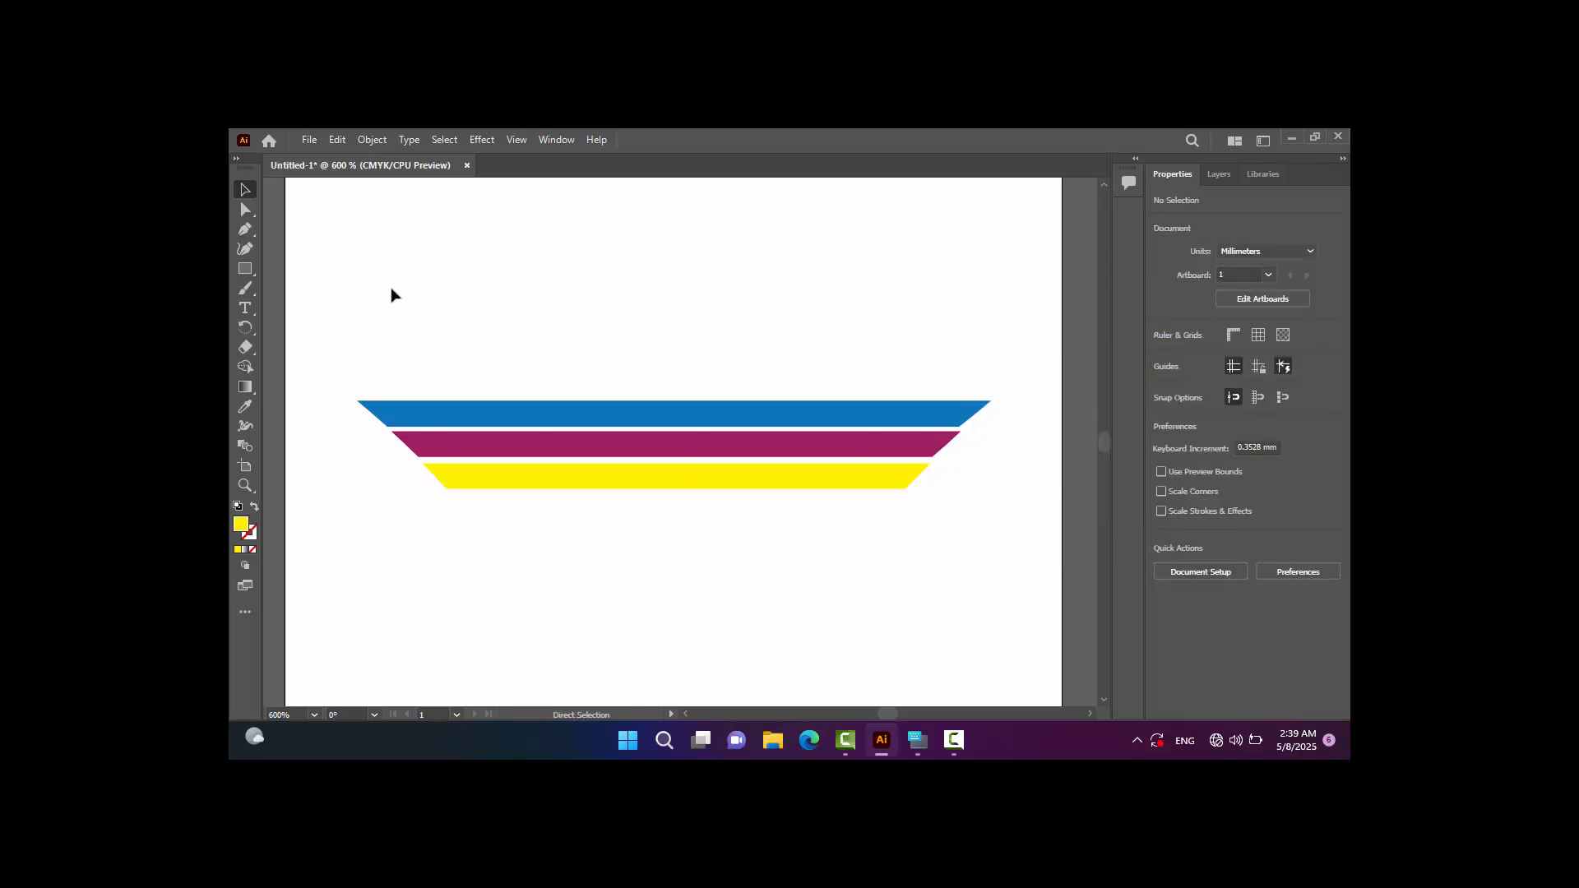
Move the yellow bar straight down by about 2.5 mm, away from the magenta bar.
key(ctrl+minus)
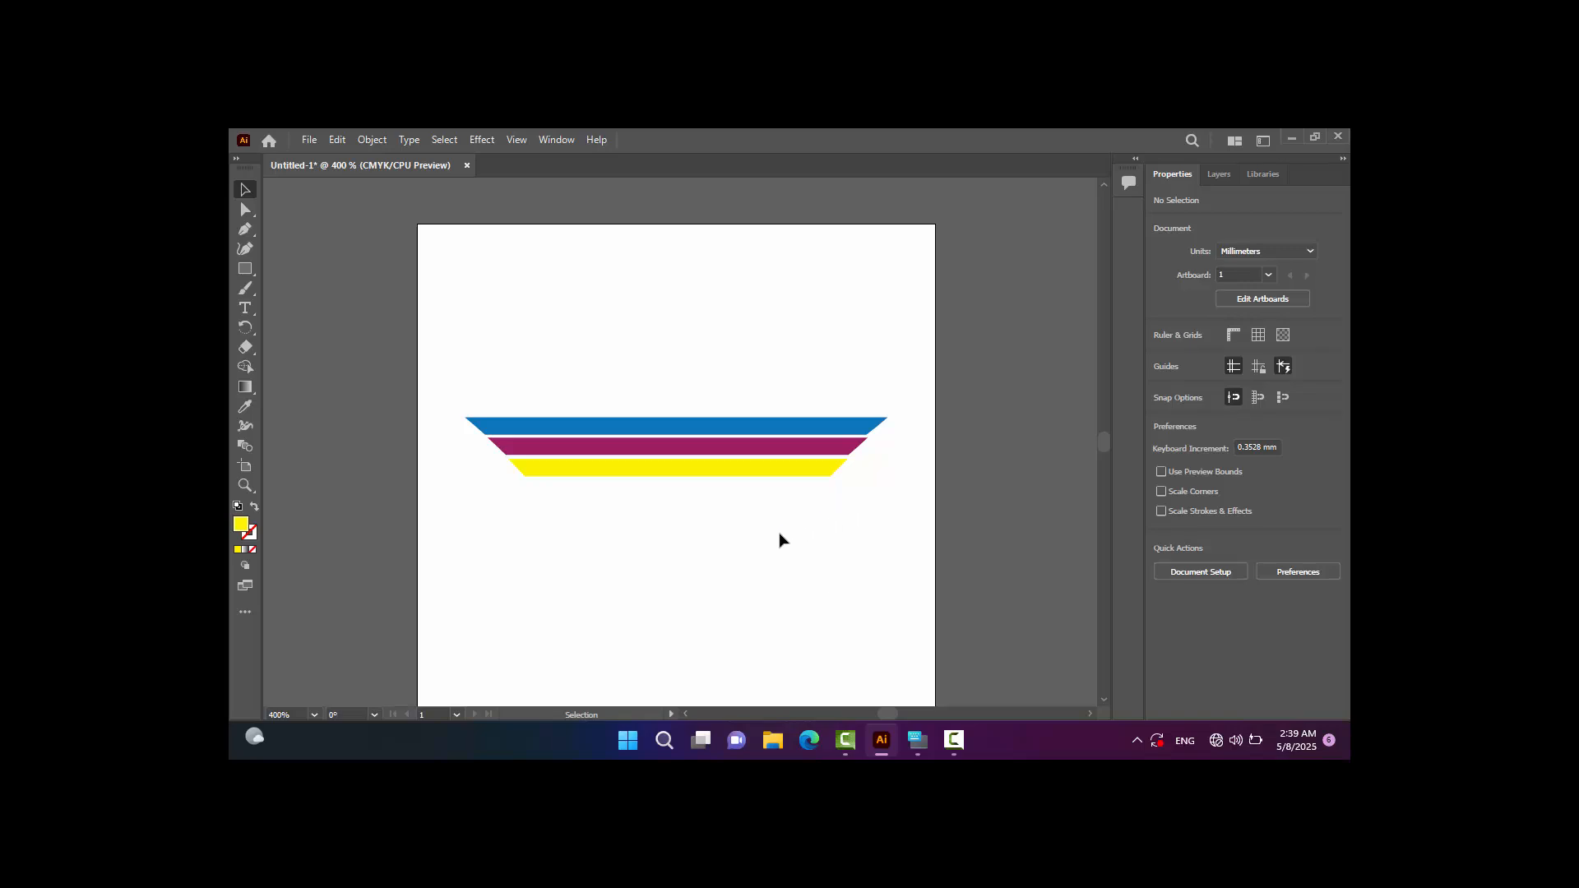
click(745, 475)
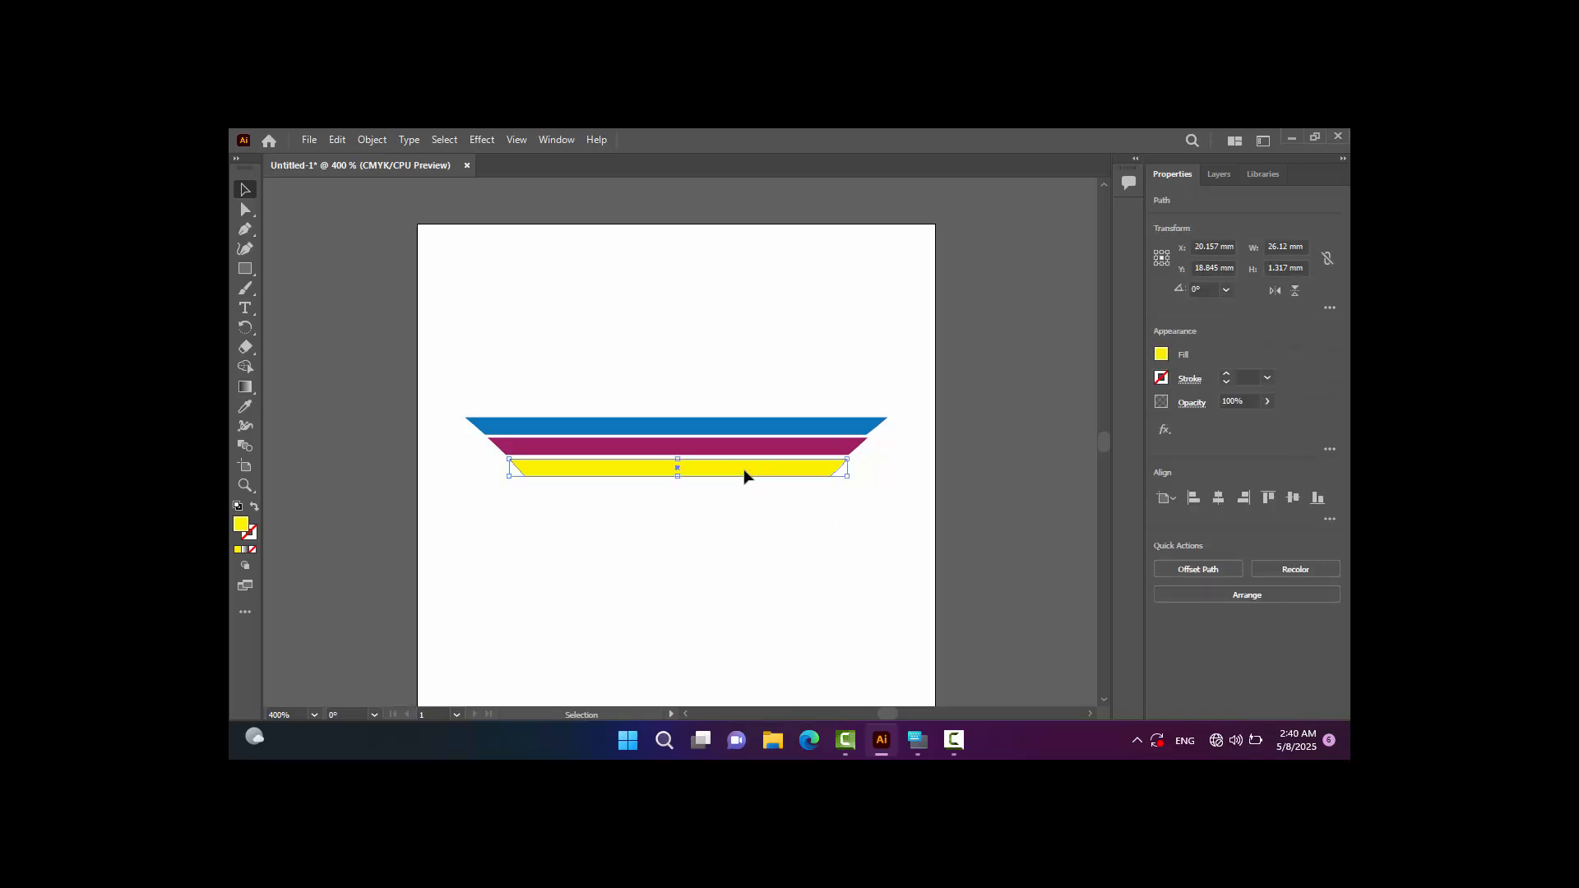
key(Down)
key(Down)
key(Down)
key(Down)
key(Down)
key(Down)
key(Down)
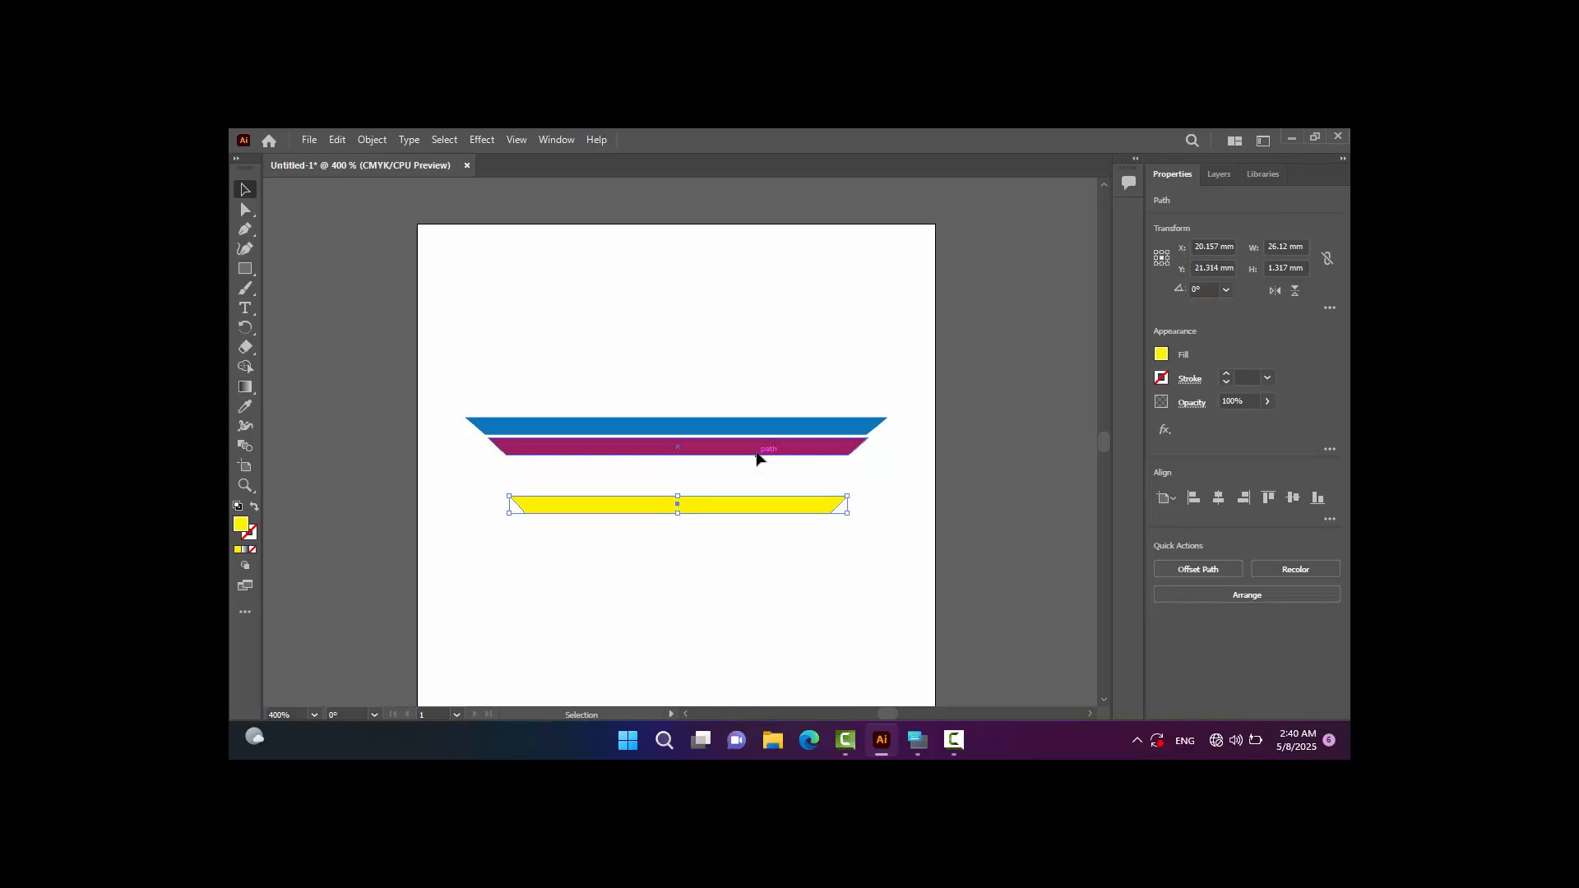
Move the magenta bar straight down until it sits just above the yellow bar with a narrow gap.
click(756, 457)
key(Down)
key(Down)
key(Down)
key(Down)
key(Down)
key(Down)
key(Down)
key(Down)
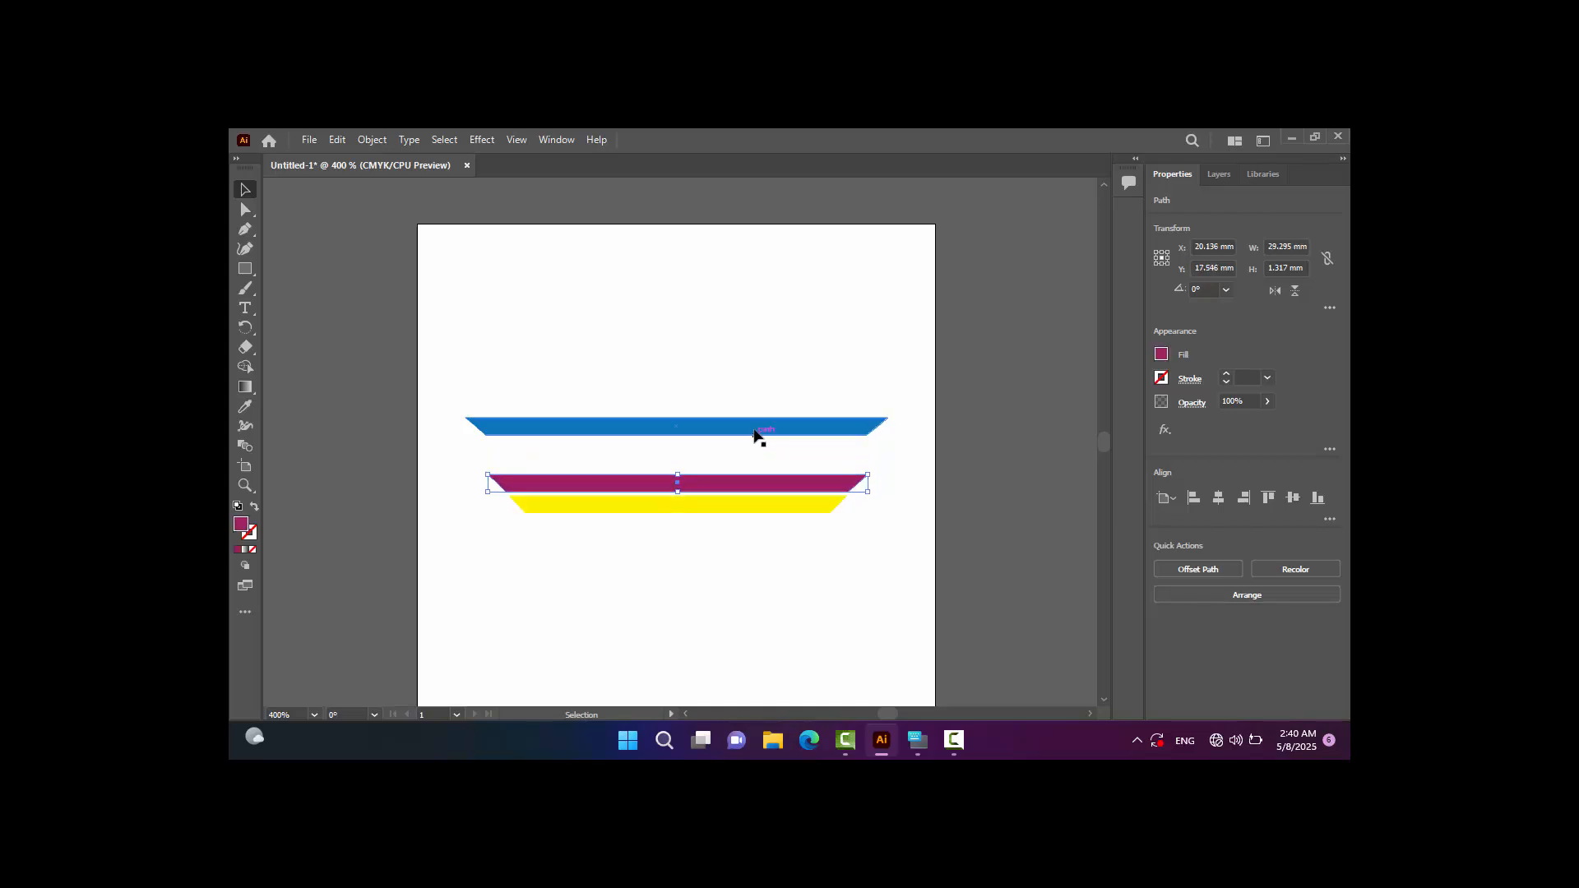
Move the blue bar straight down to just above the magenta bar, leaving a small gap.
click(754, 434)
key(Down)
key(Down)
key(Down)
key(Down)
key(Down)
key(Down)
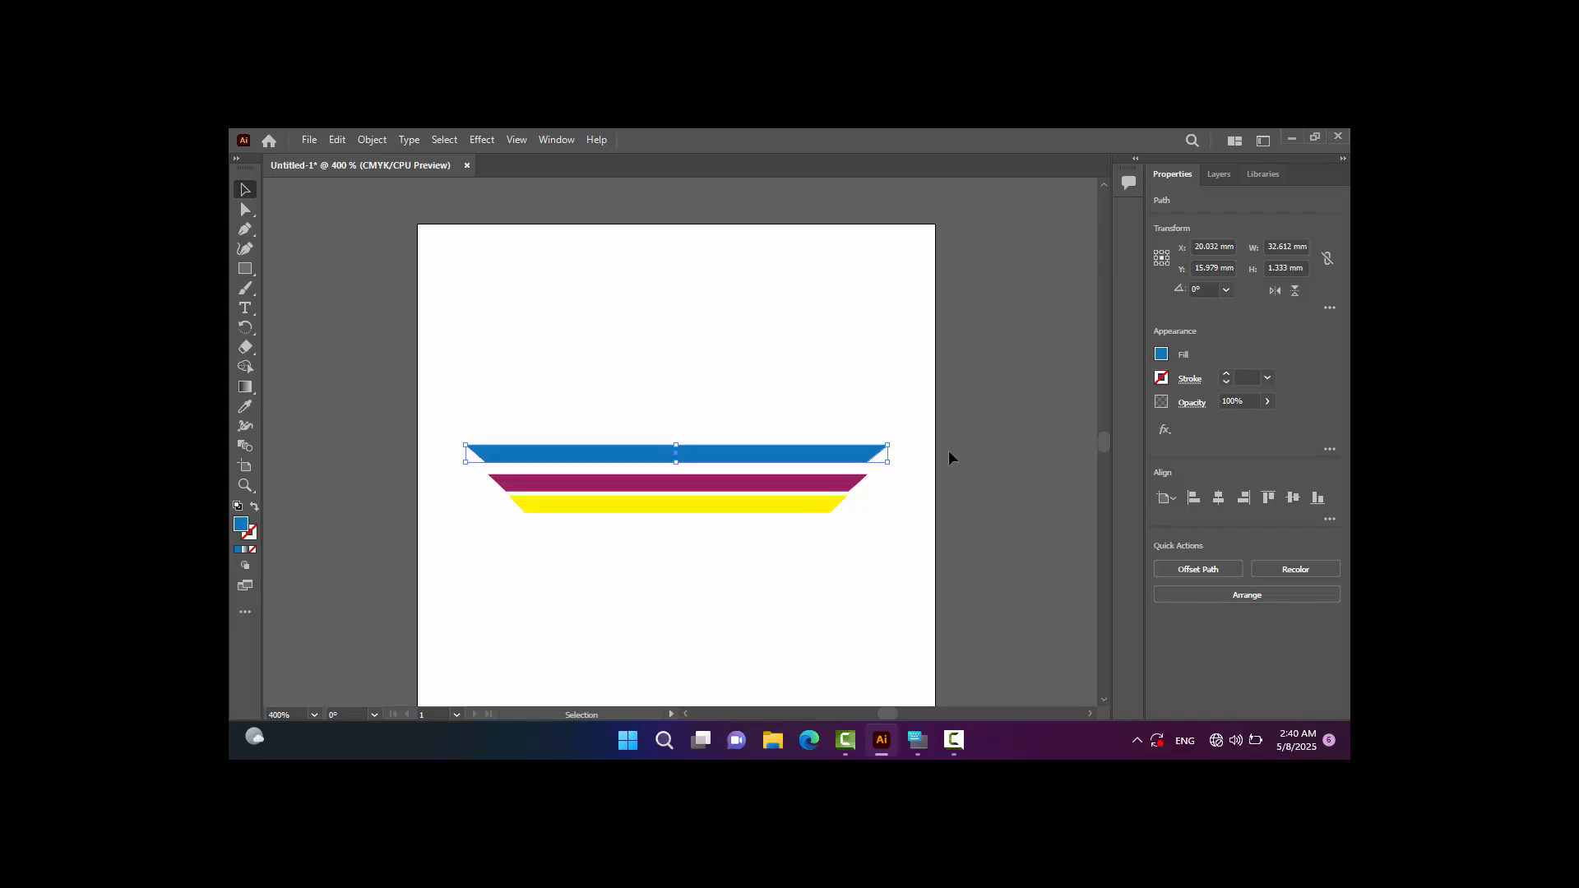
key(Down)
key(Down)
key(Down)
key(Down)
key(Down)
key(Down)
key(Down)
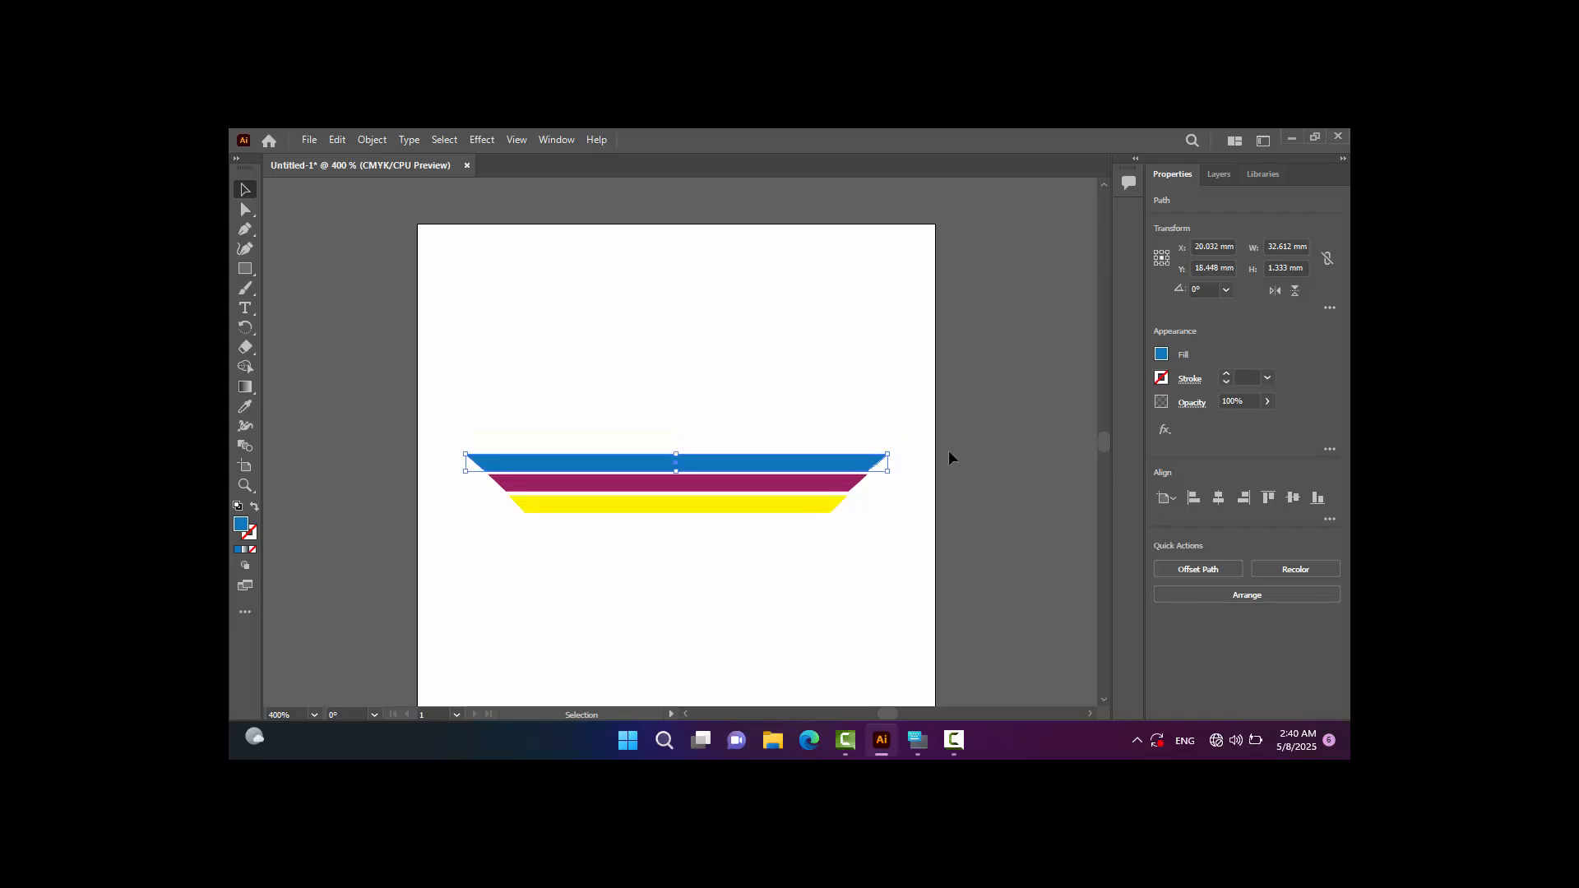
key(Up)
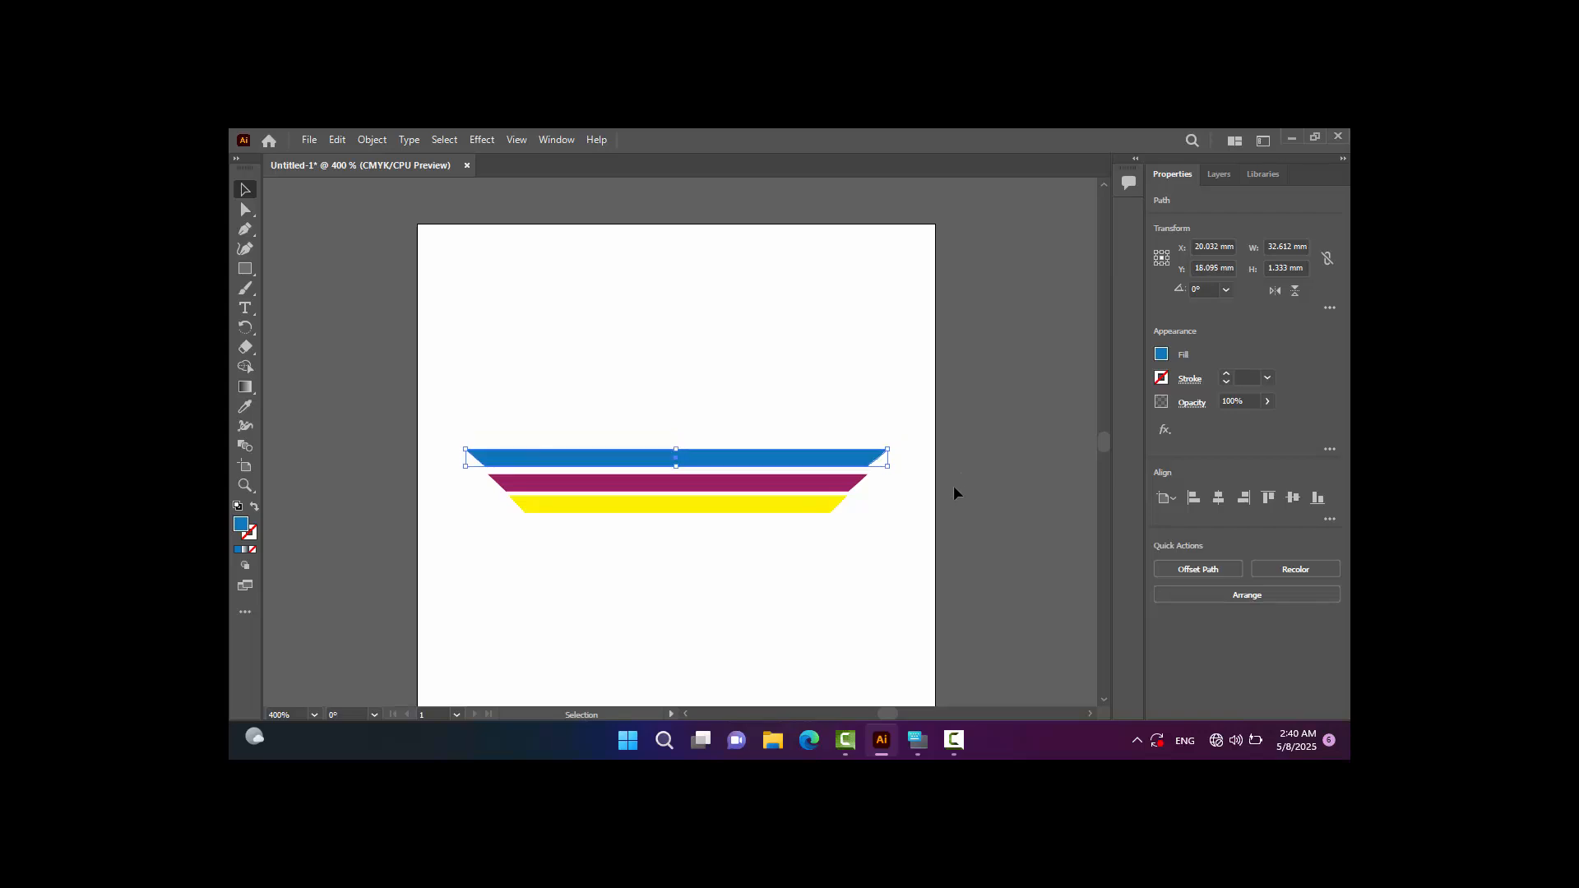
Thin the bars from their lower edges to about 0.69 mm high for blue, 0.73 mm for magenta and 0.75 mm for yellow.
key(ctrl+equal)
key(ctrl+equal)
key(ctrl+equal)
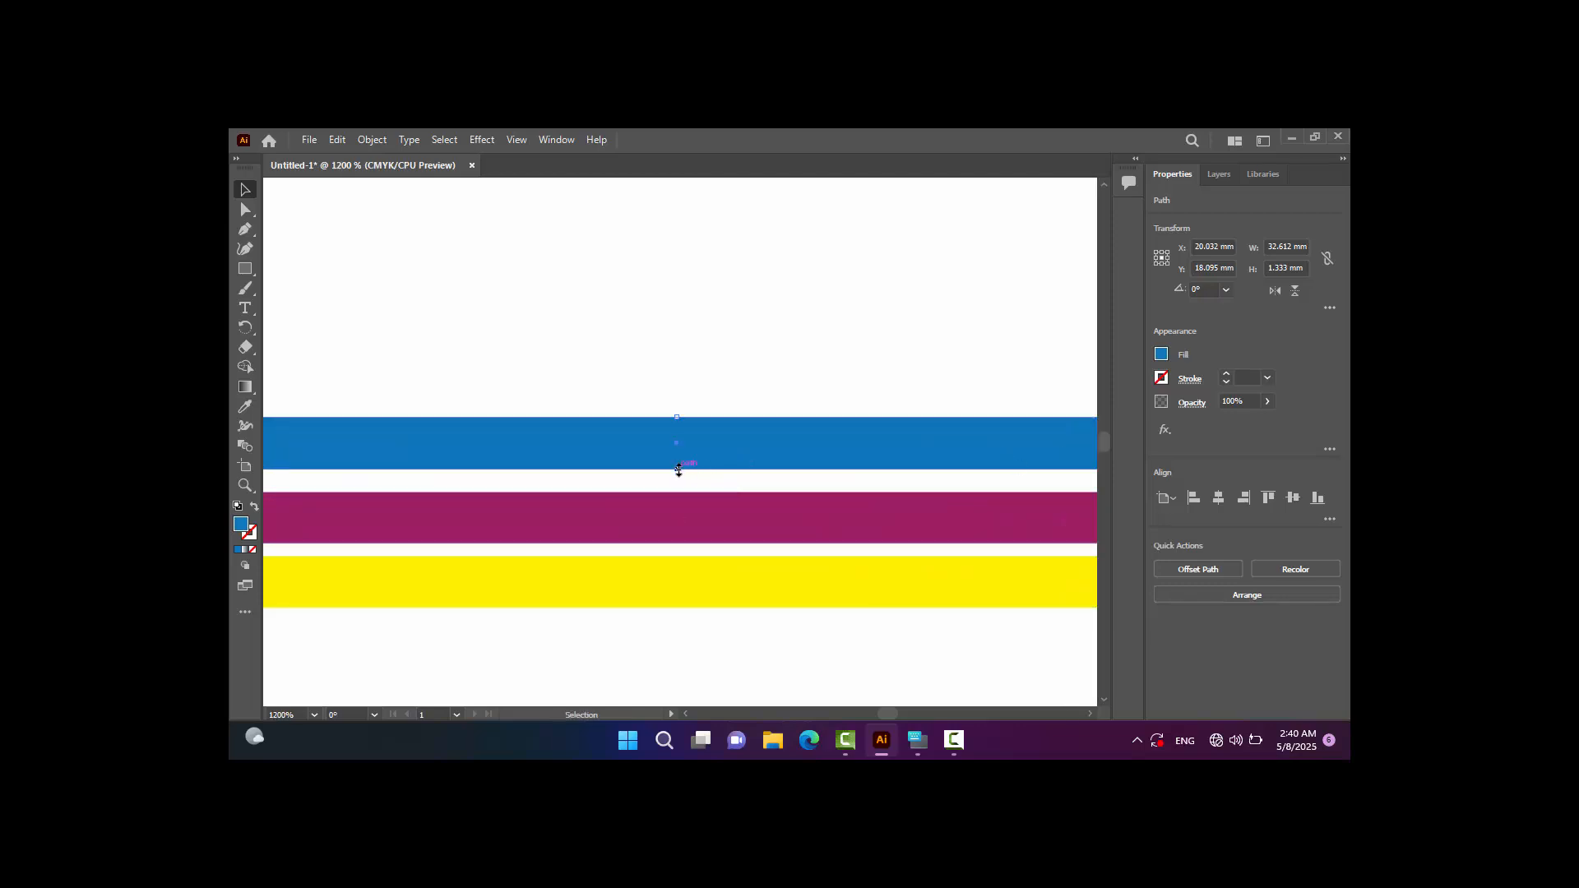
drag(680, 467, 689, 452)
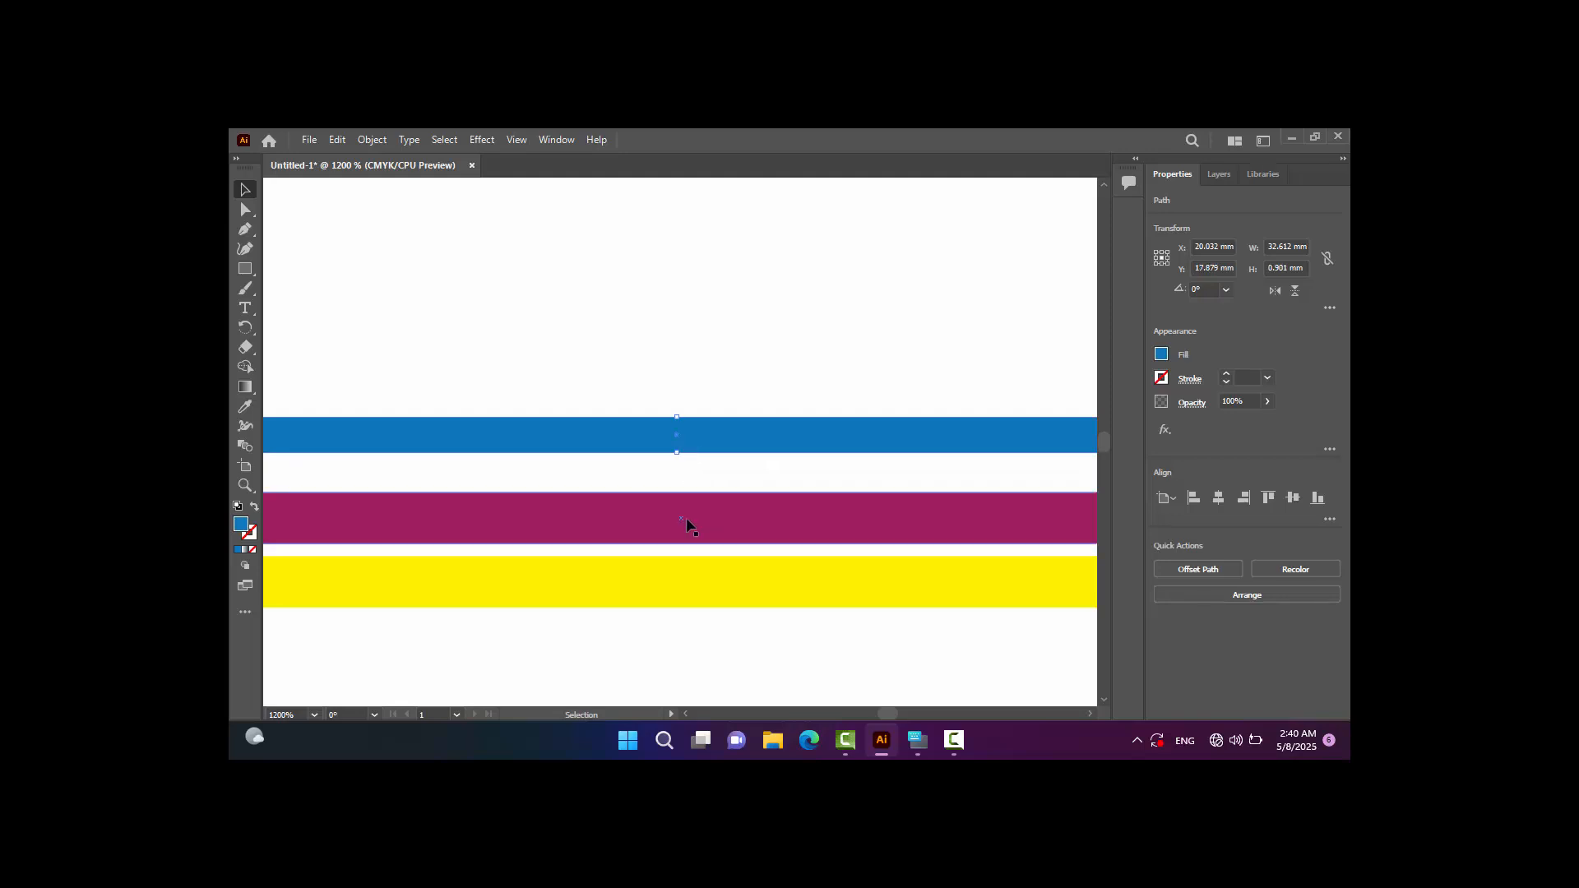
click(686, 536)
drag(681, 542, 704, 519)
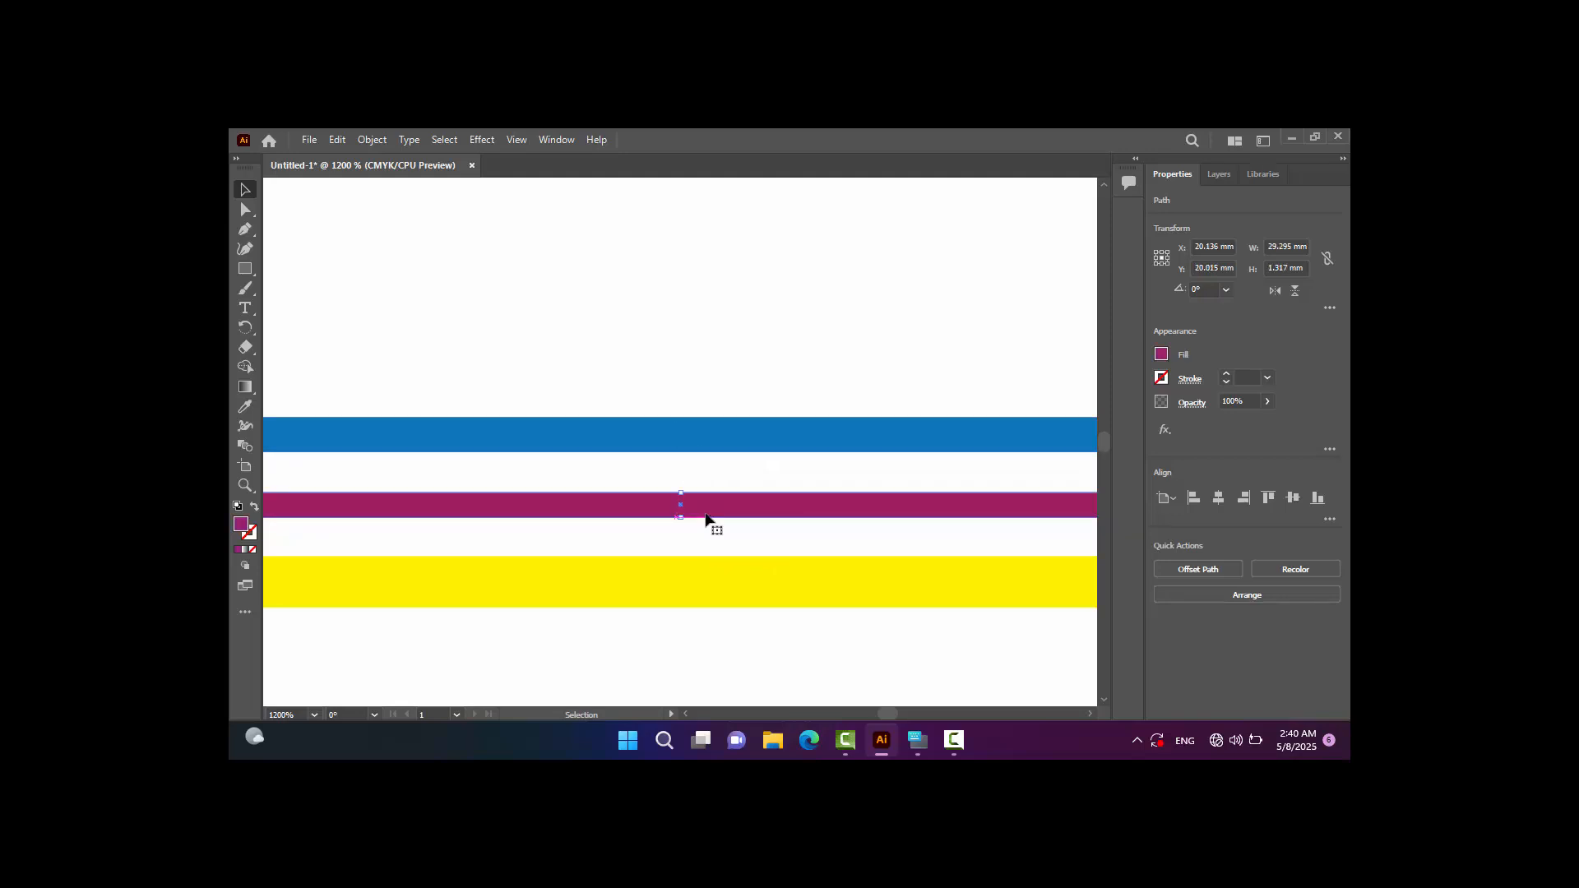
click(684, 433)
drag(685, 454, 700, 448)
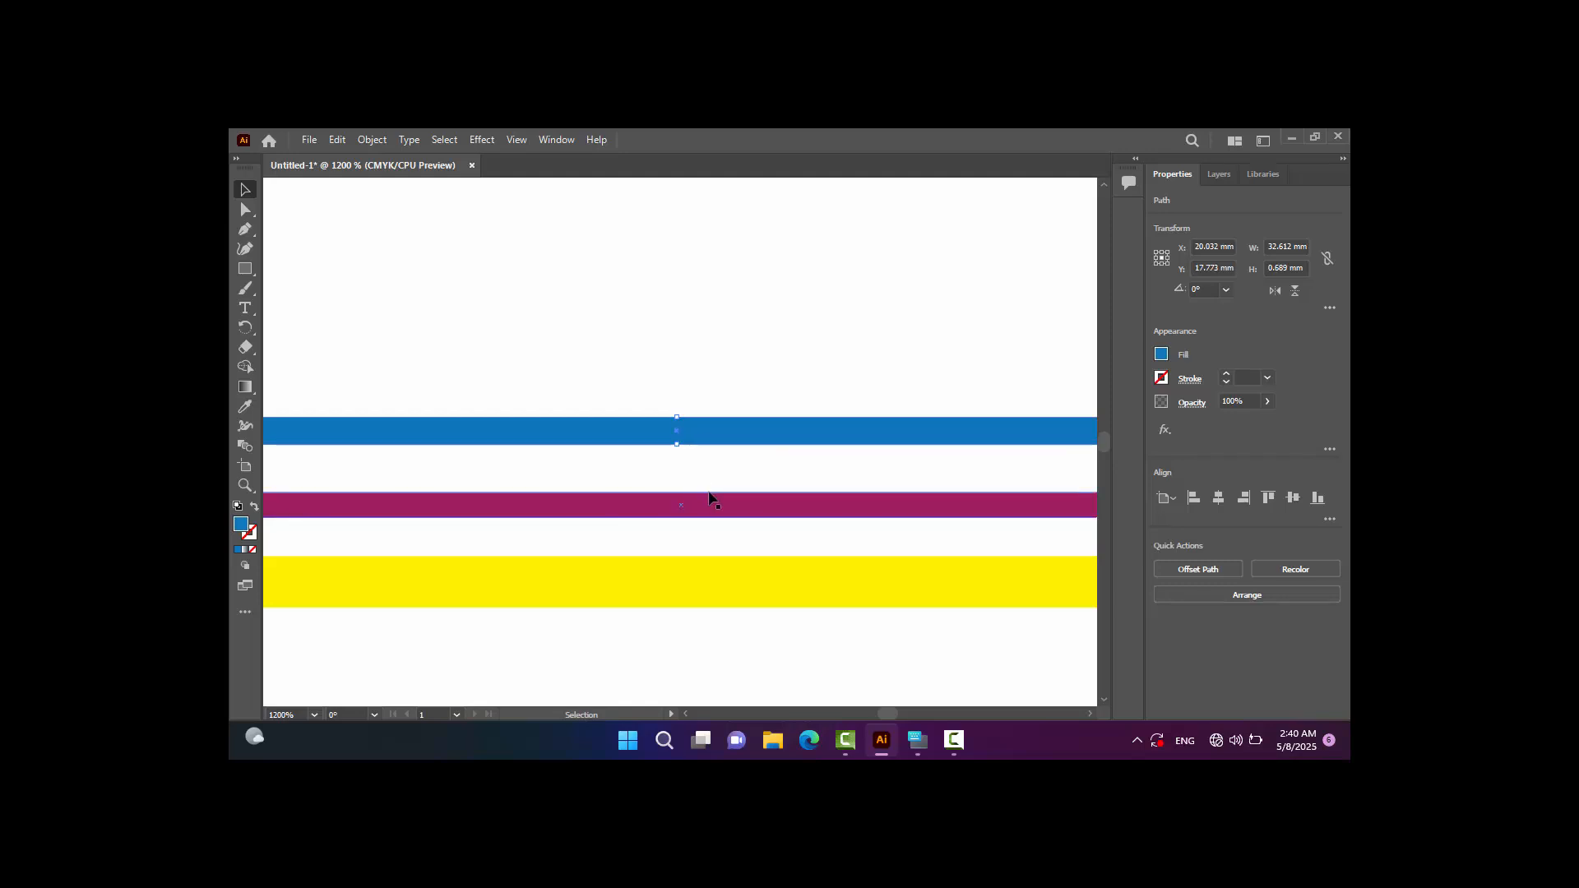
click(695, 507)
drag(682, 518, 700, 523)
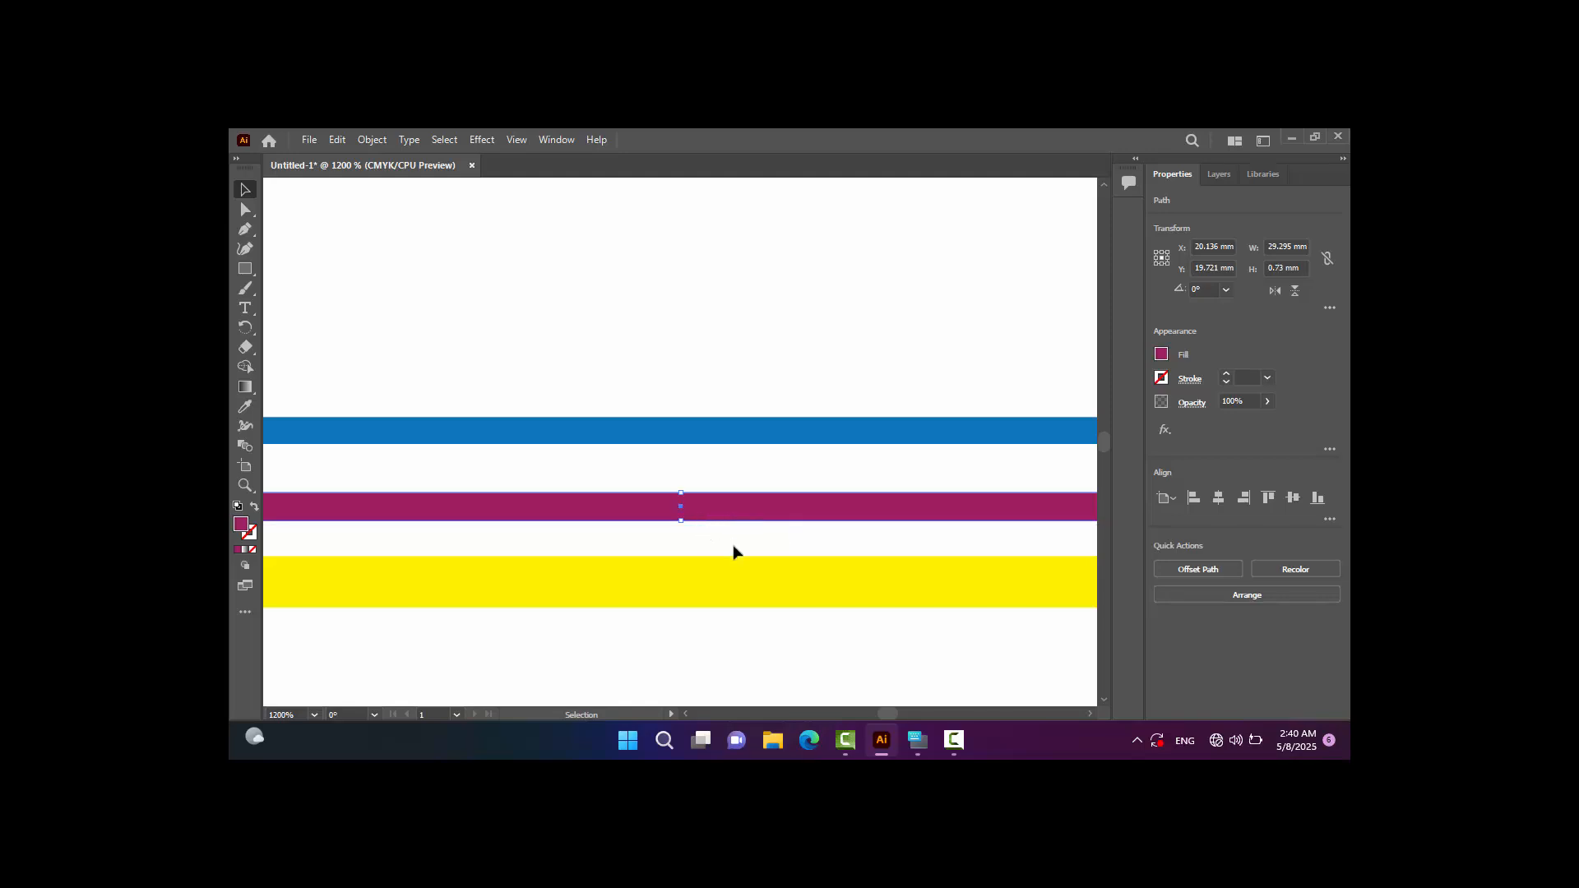
click(699, 581)
drag(683, 605, 698, 586)
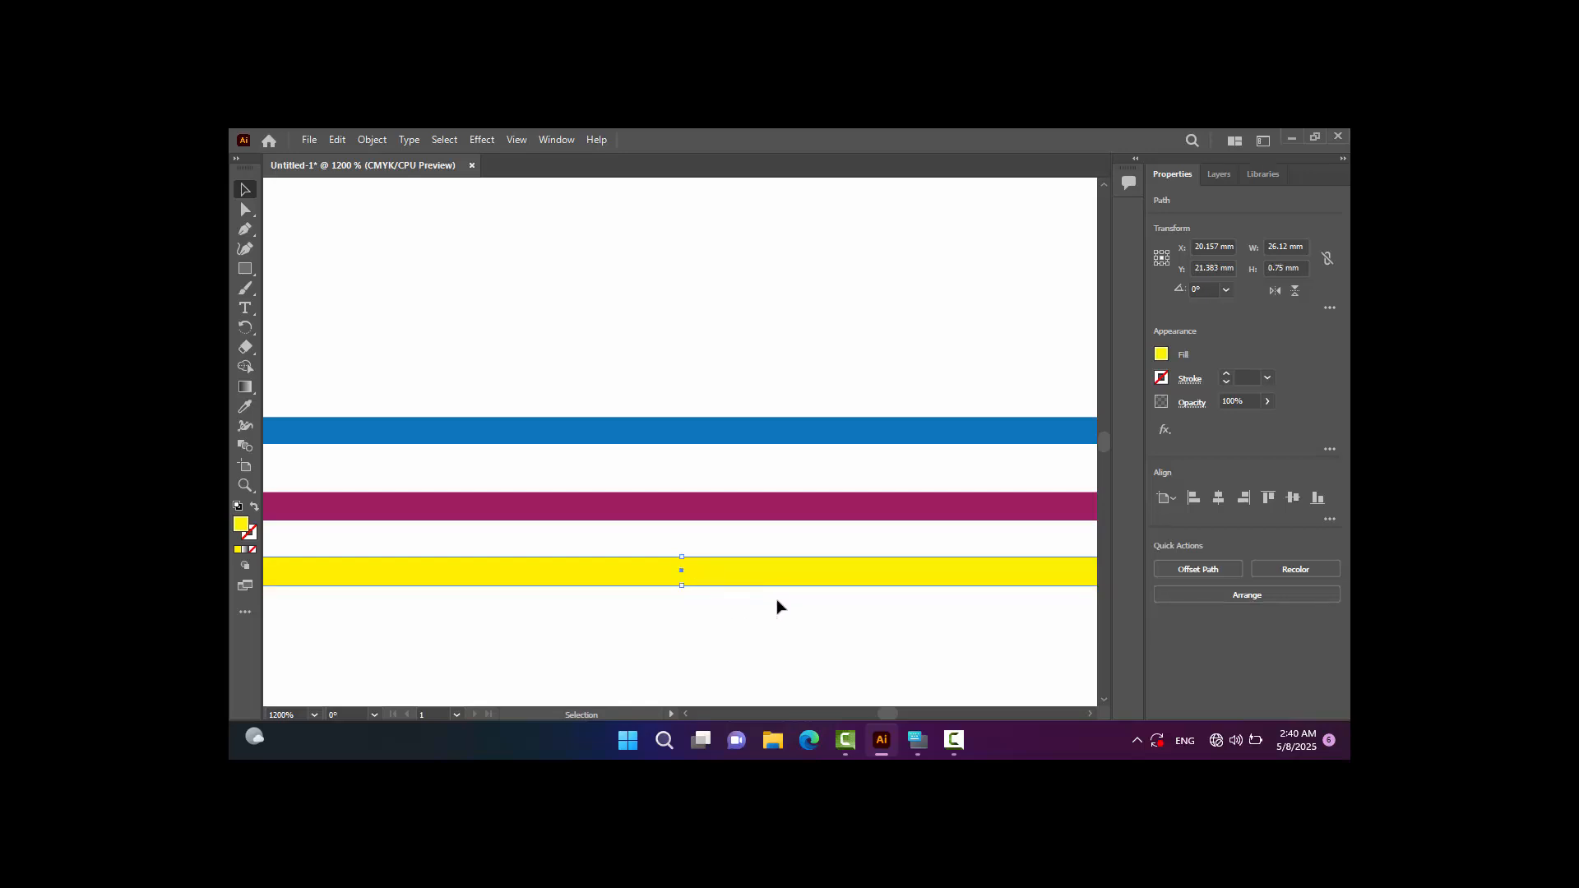
Close the gaps around the magenta bar by moving the yellow bar up and the blue bar down.
drag(787, 582, 801, 530)
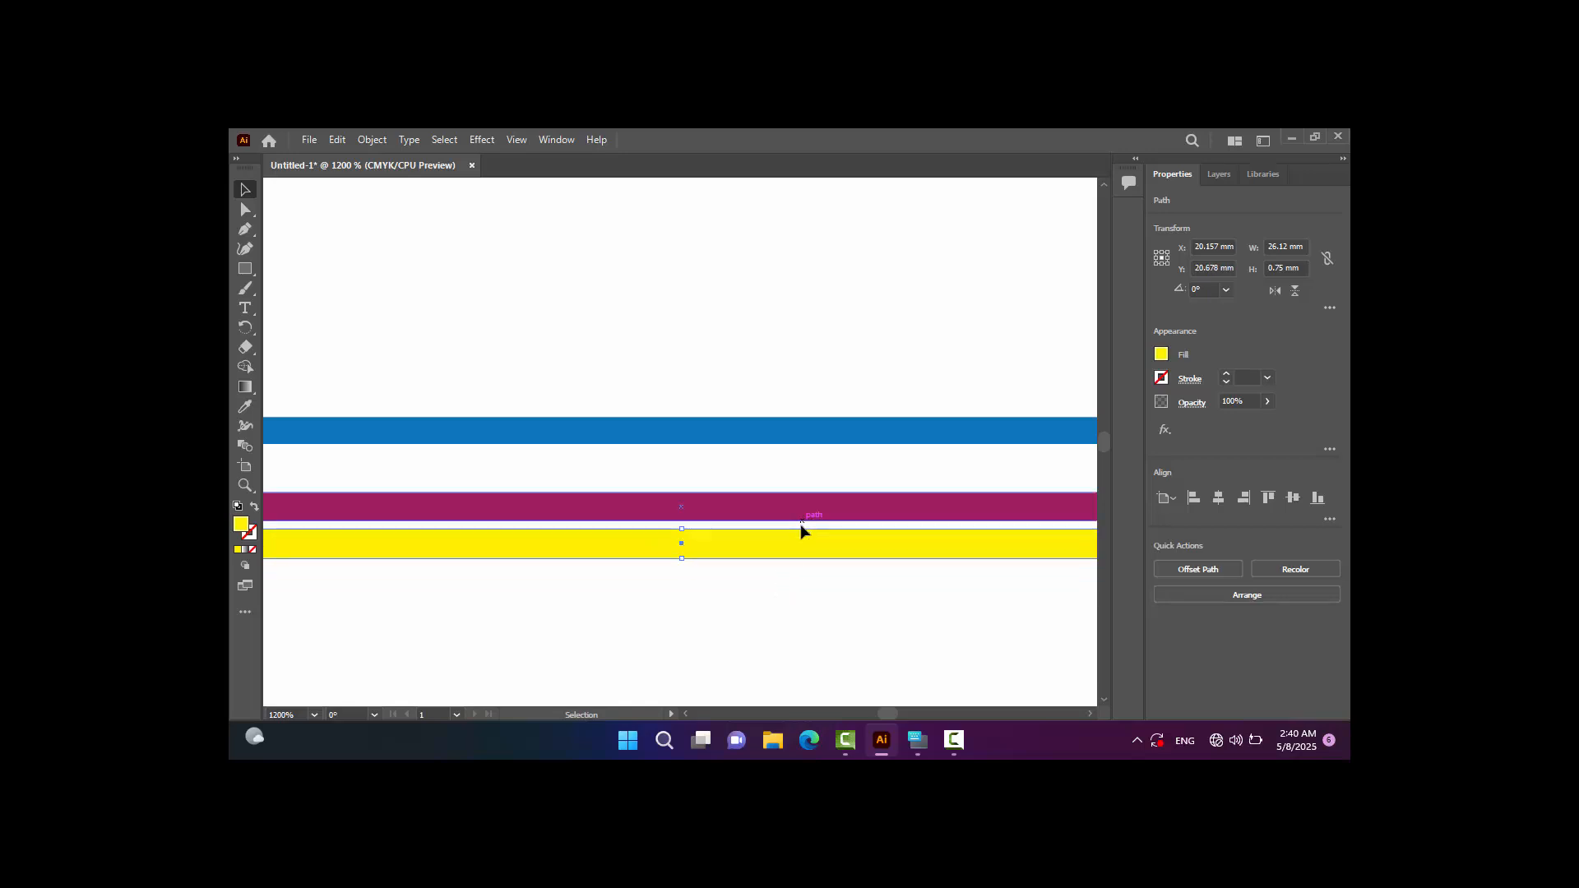
drag(754, 442, 758, 472)
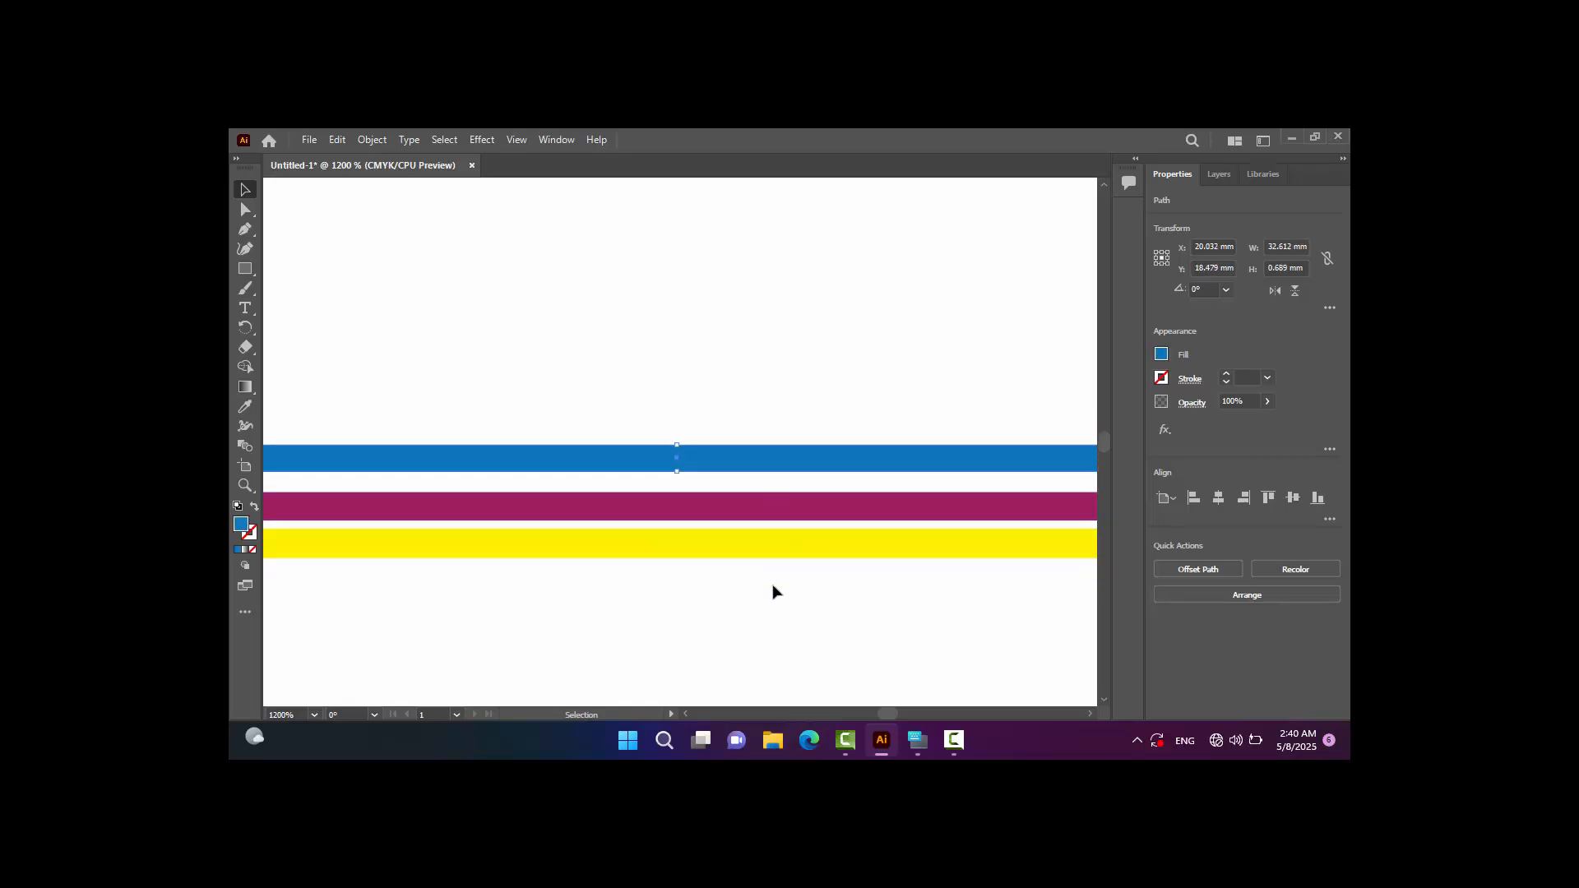
key(Down)
Lower the yellow bar by about 0.7 mm and bring the magenta bar down to just above it.
click(816, 549)
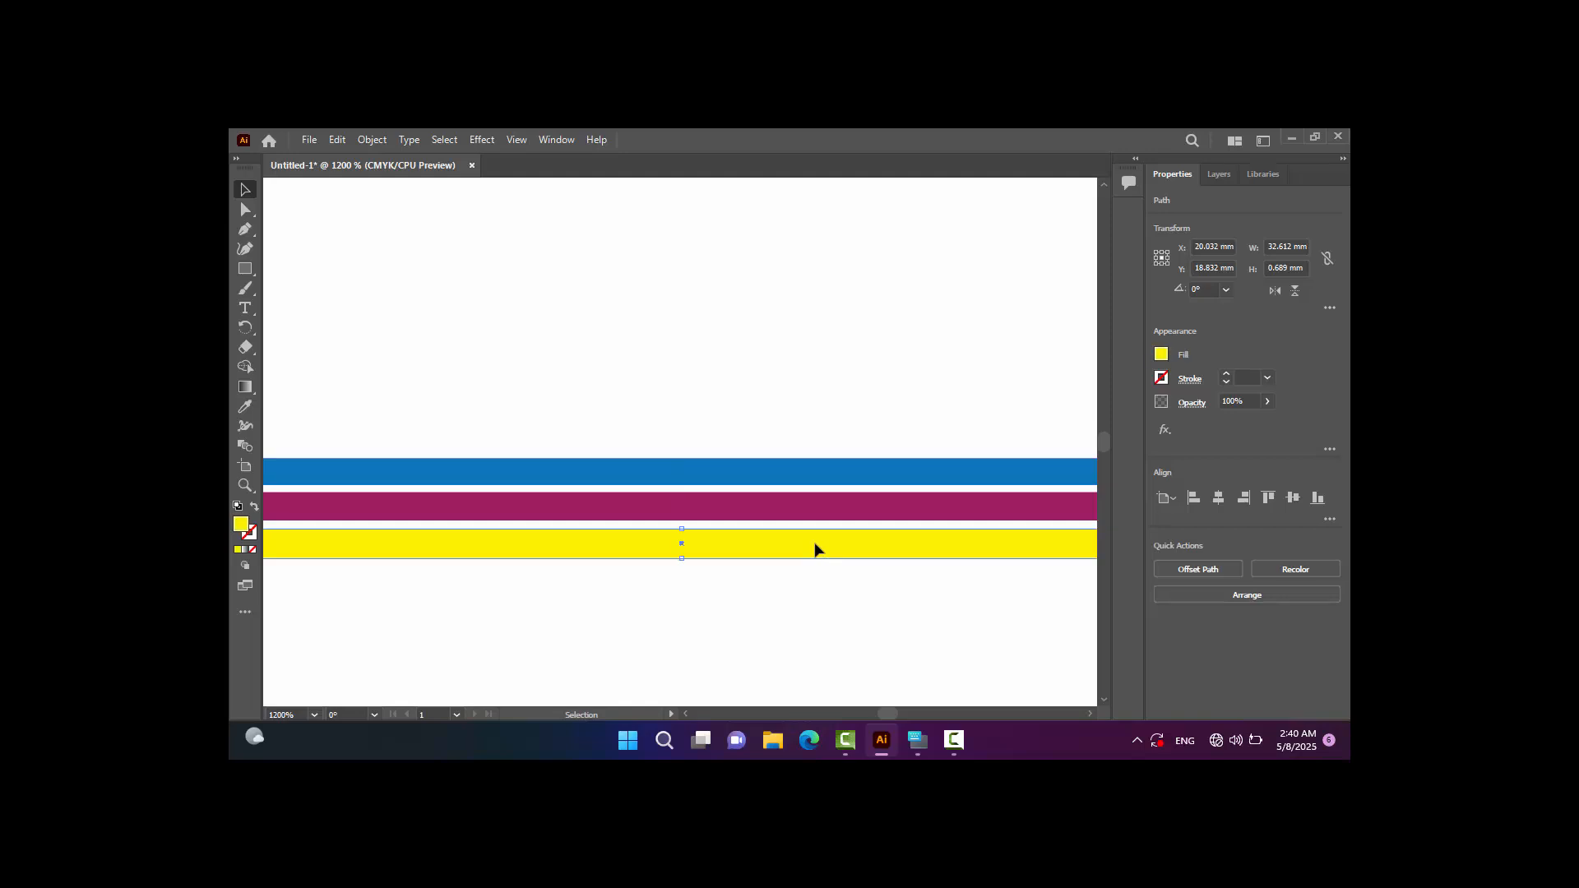
key(Down)
key(Down)
click(810, 516)
drag(812, 519, 811, 530)
key(Down)
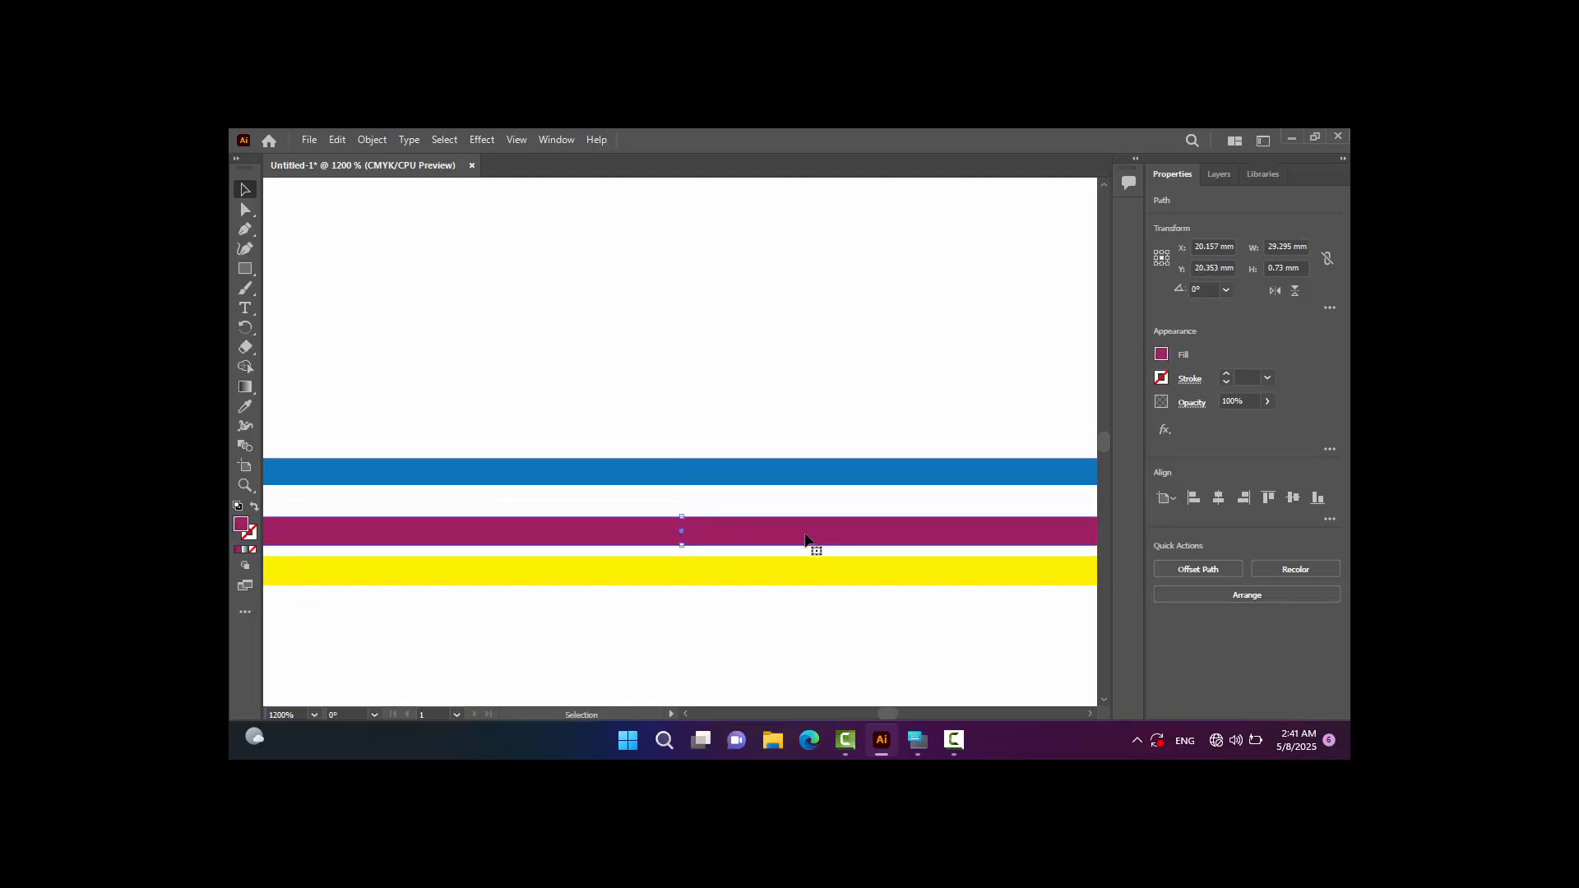
key(Down)
key(Up)
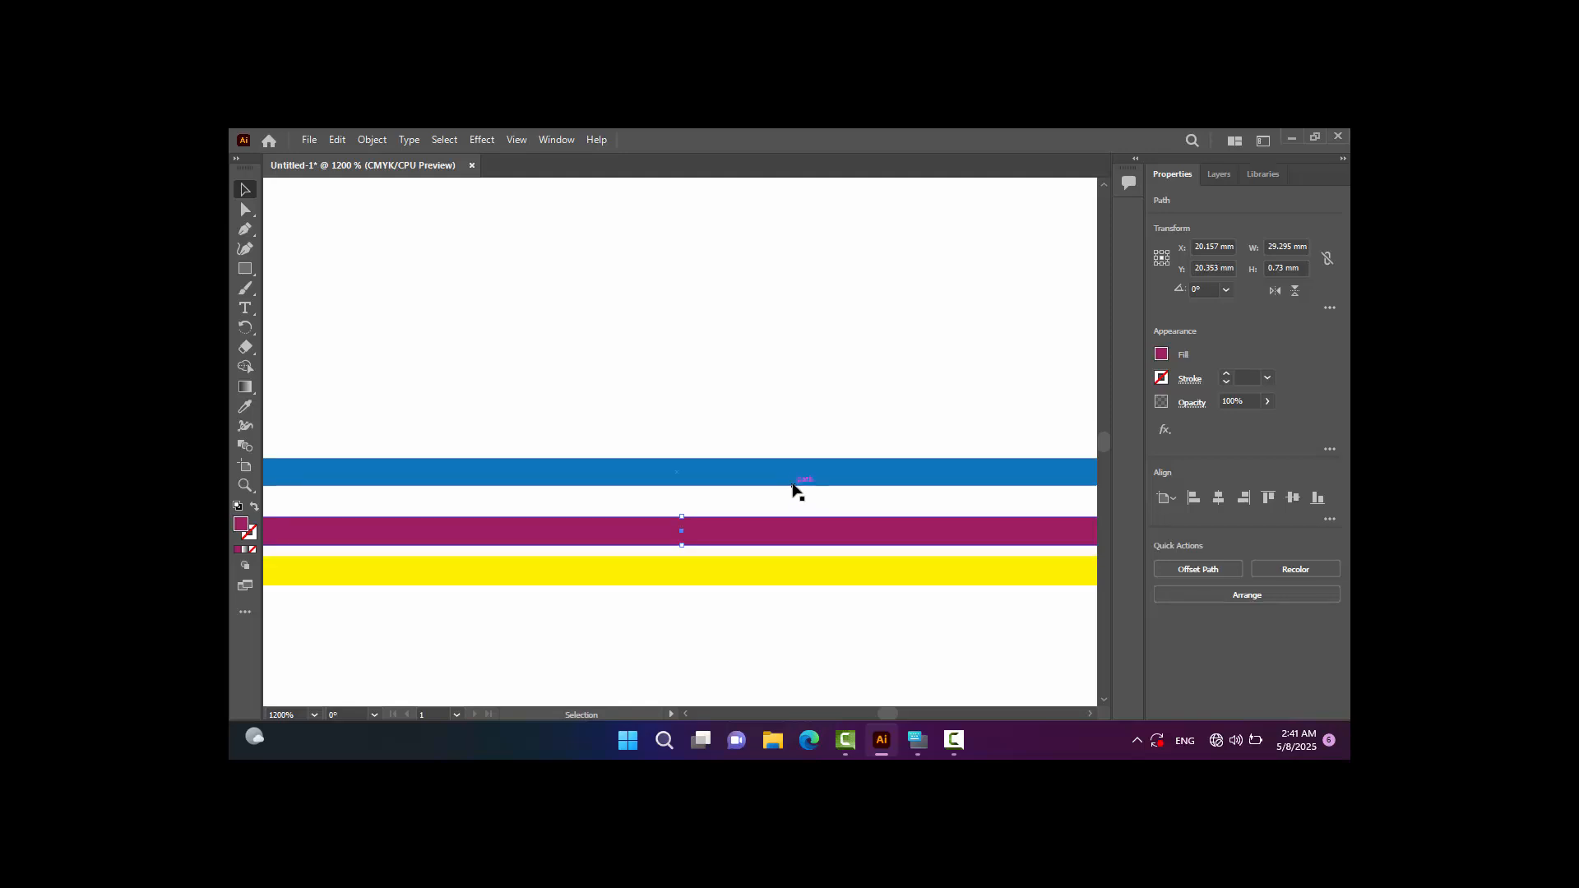
Lower the blue bar to just above the magenta bar so the gaps between the three bars match, and deselect it.
click(793, 484)
key(Down)
key(Down)
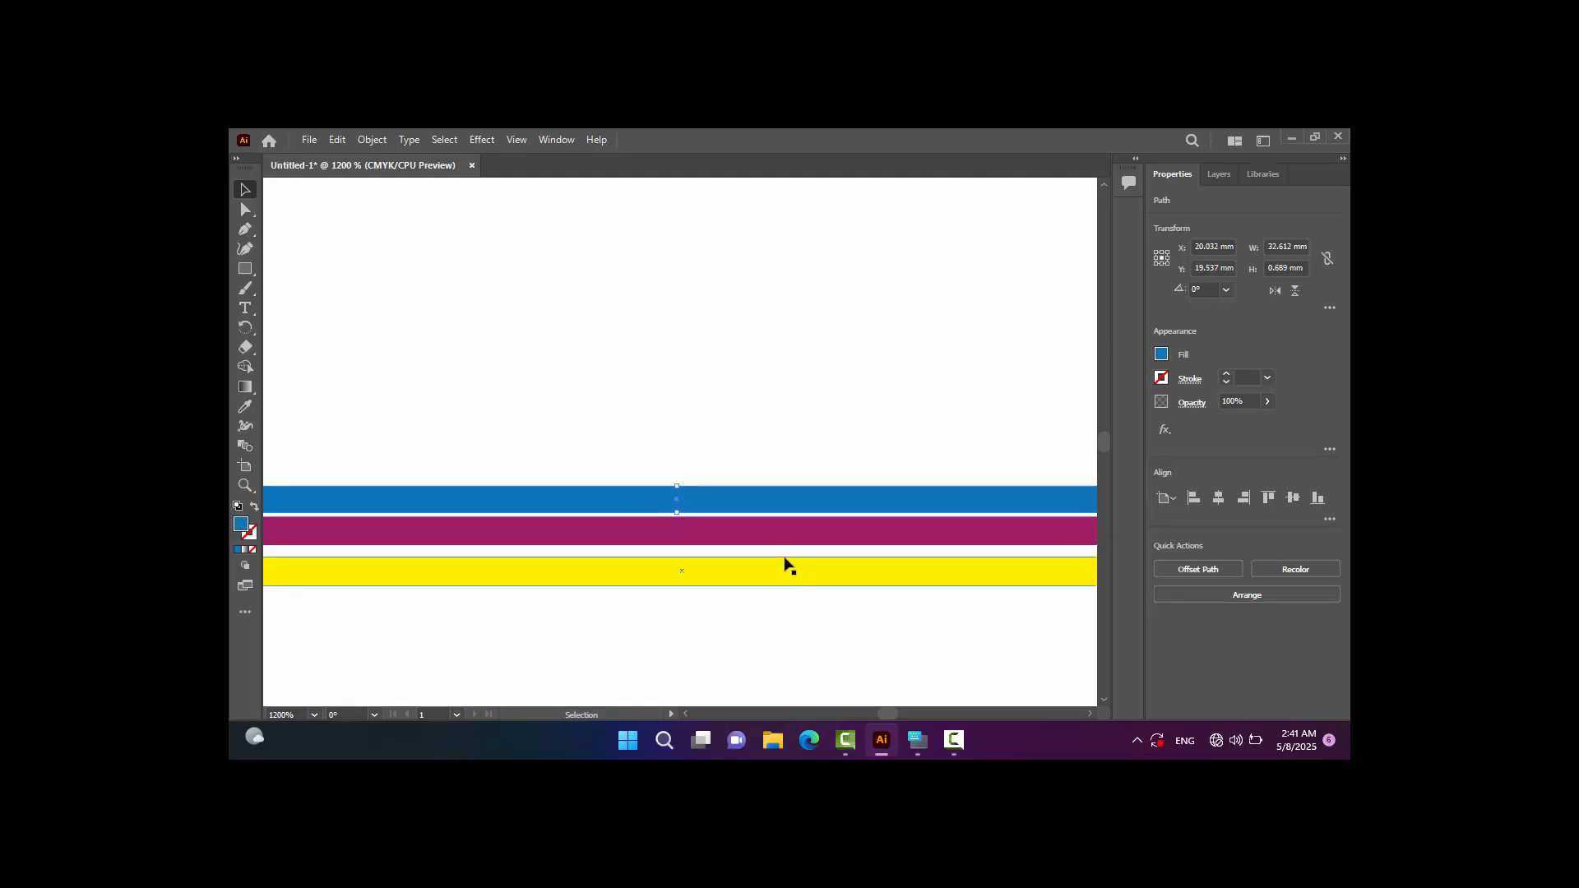
key(Up)
mouse_move(771, 498)
mouse_down()
mouse_move(771, 483)
mouse_move(775, 514)
mouse_up()
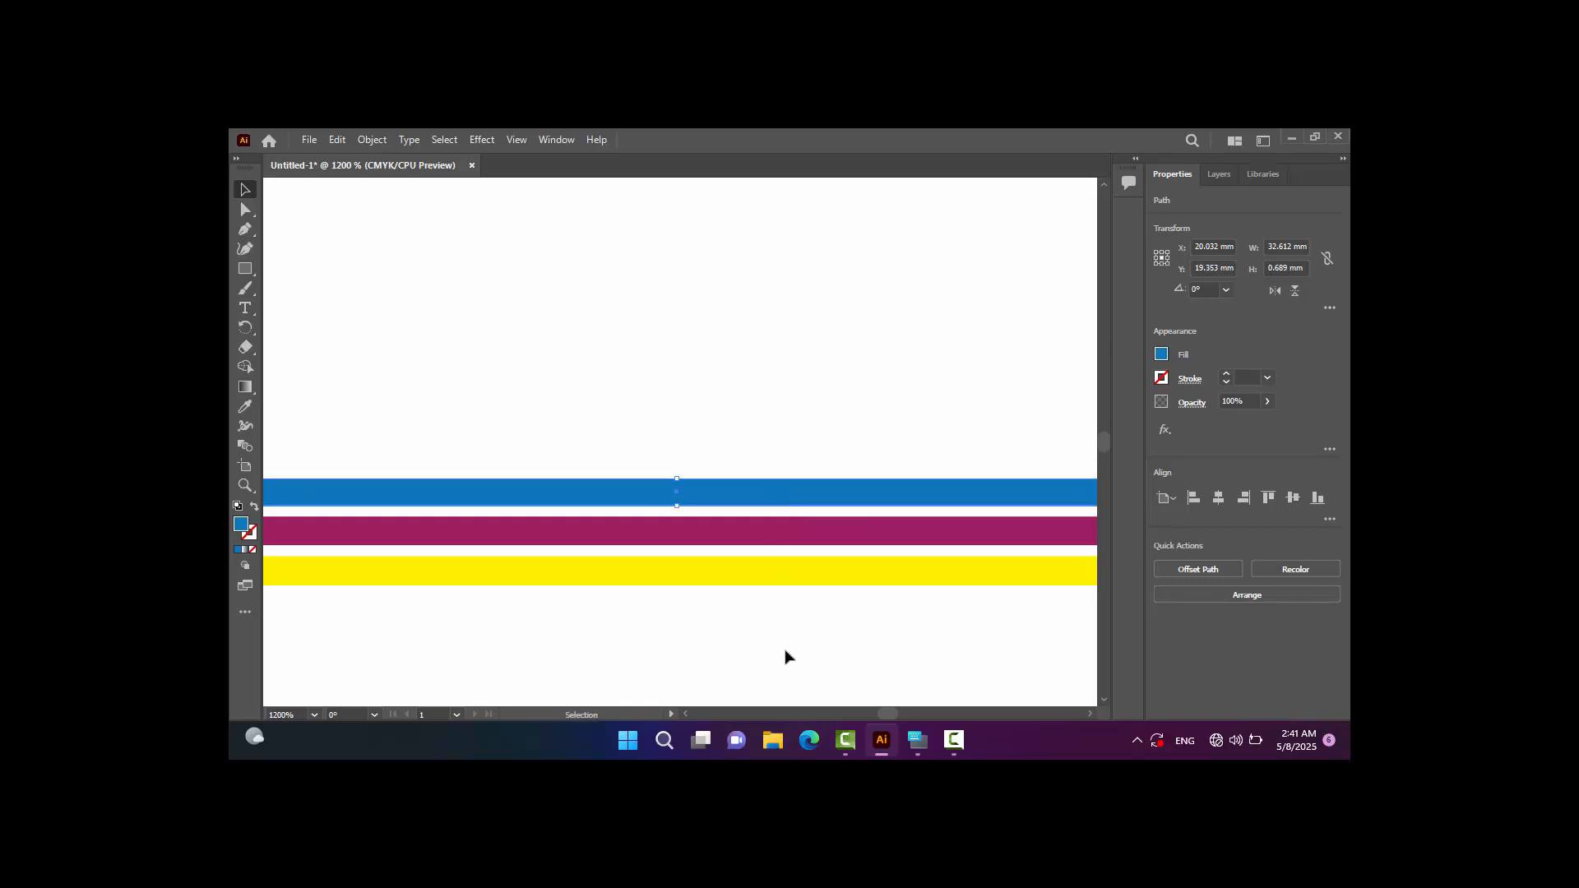
click(785, 656)
Draw a blue circle about 24.8 mm in diameter with the Ellipse tool and move it over the middle of the bars.
key(ctrl+minus)
key(ctrl+minus)
key(ctrl+minus)
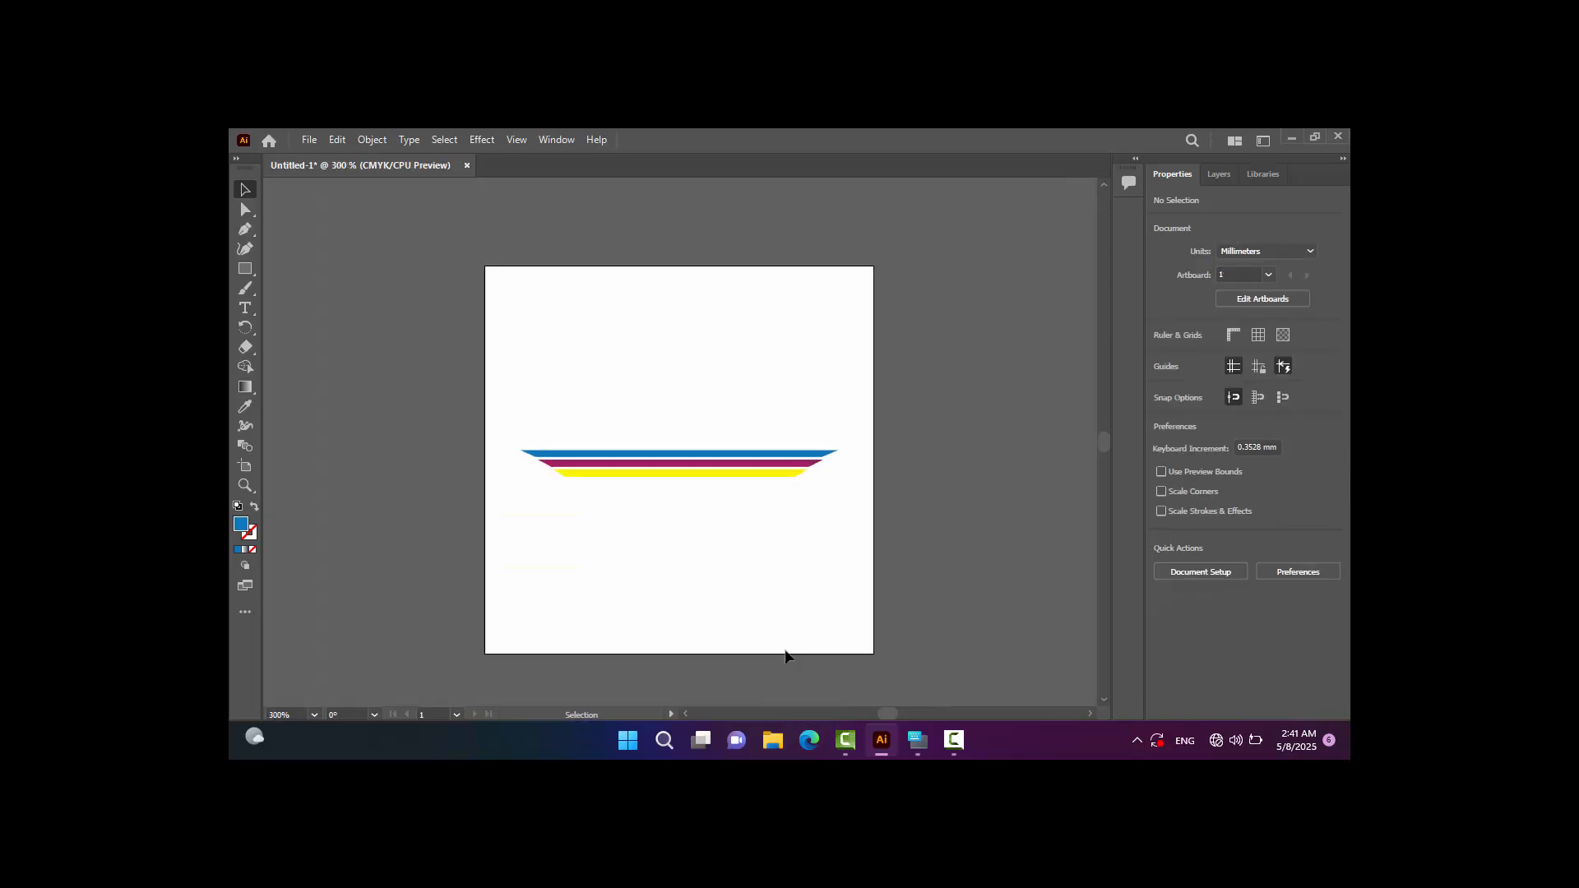
key(ctrl+plus)
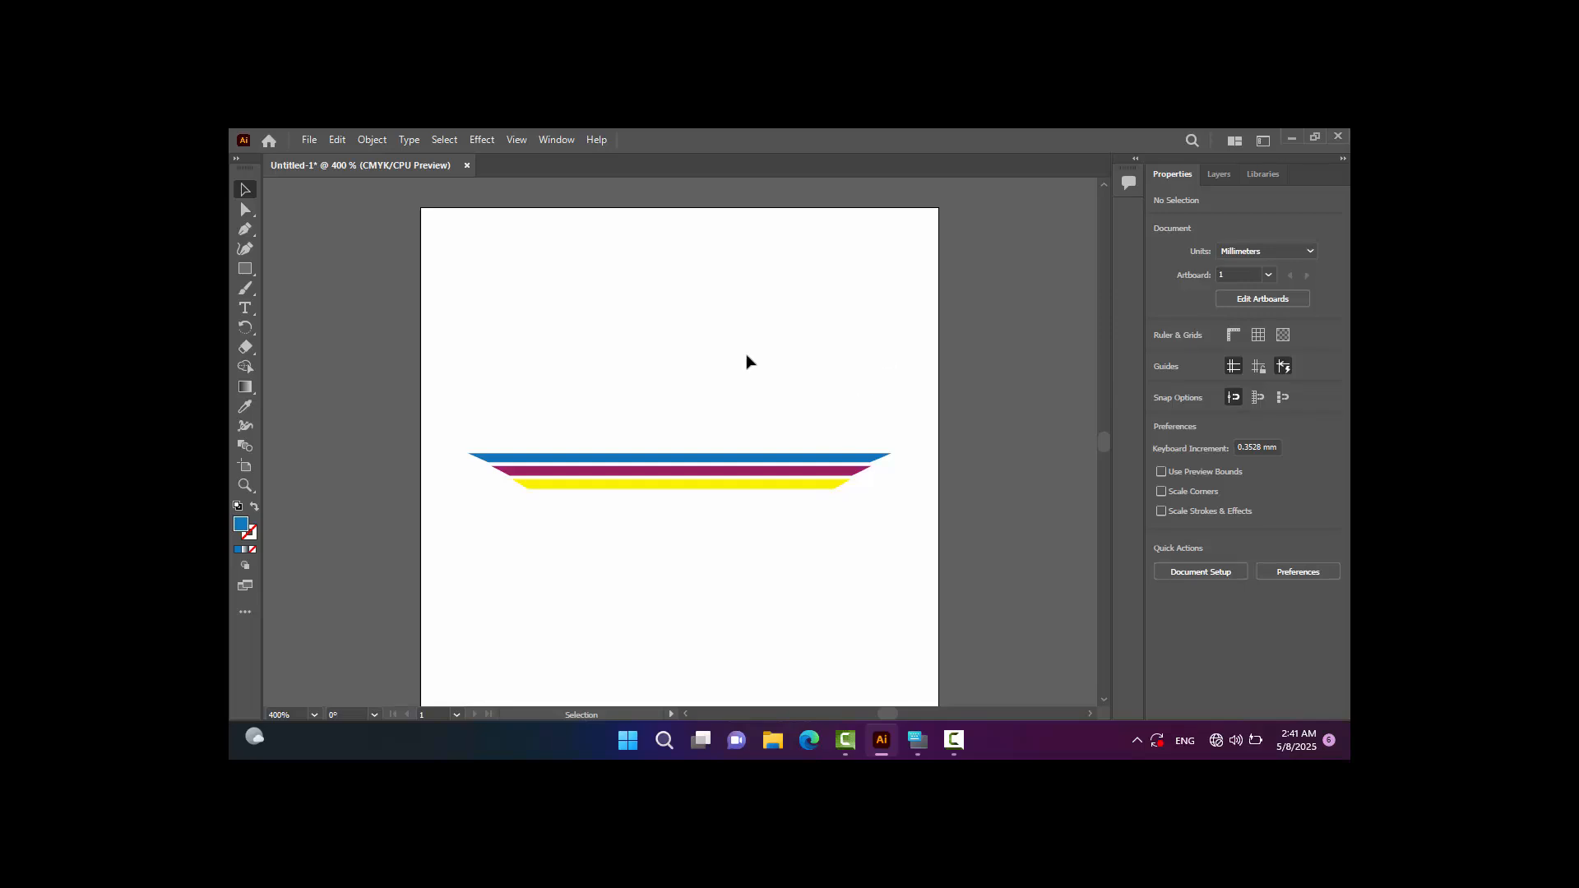
drag(248, 276, 309, 282)
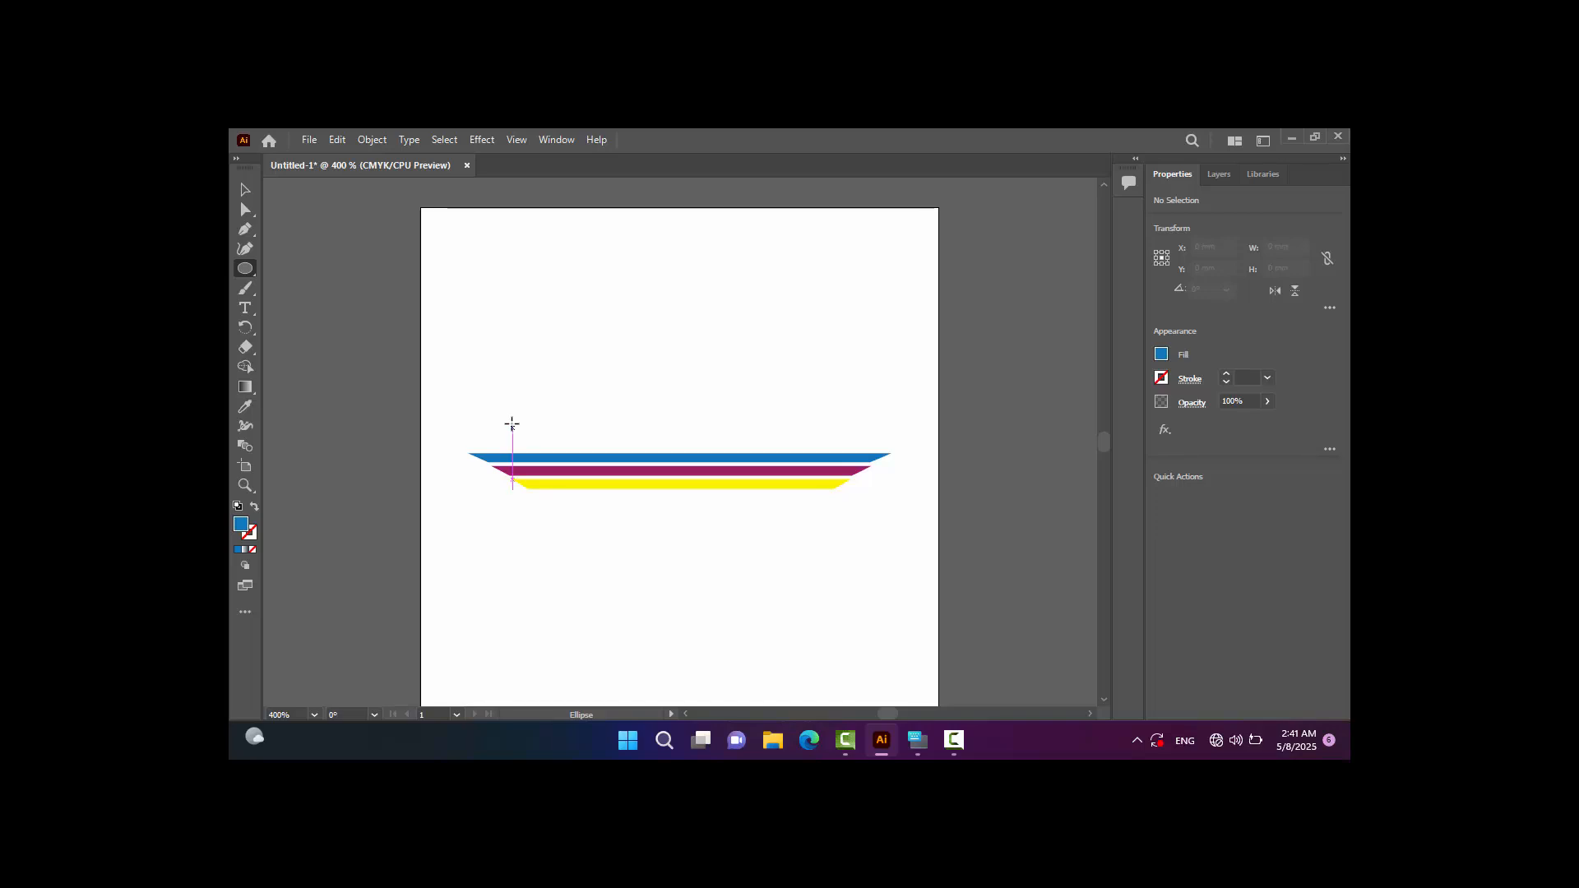
drag(543, 362, 673, 524)
click(245, 190)
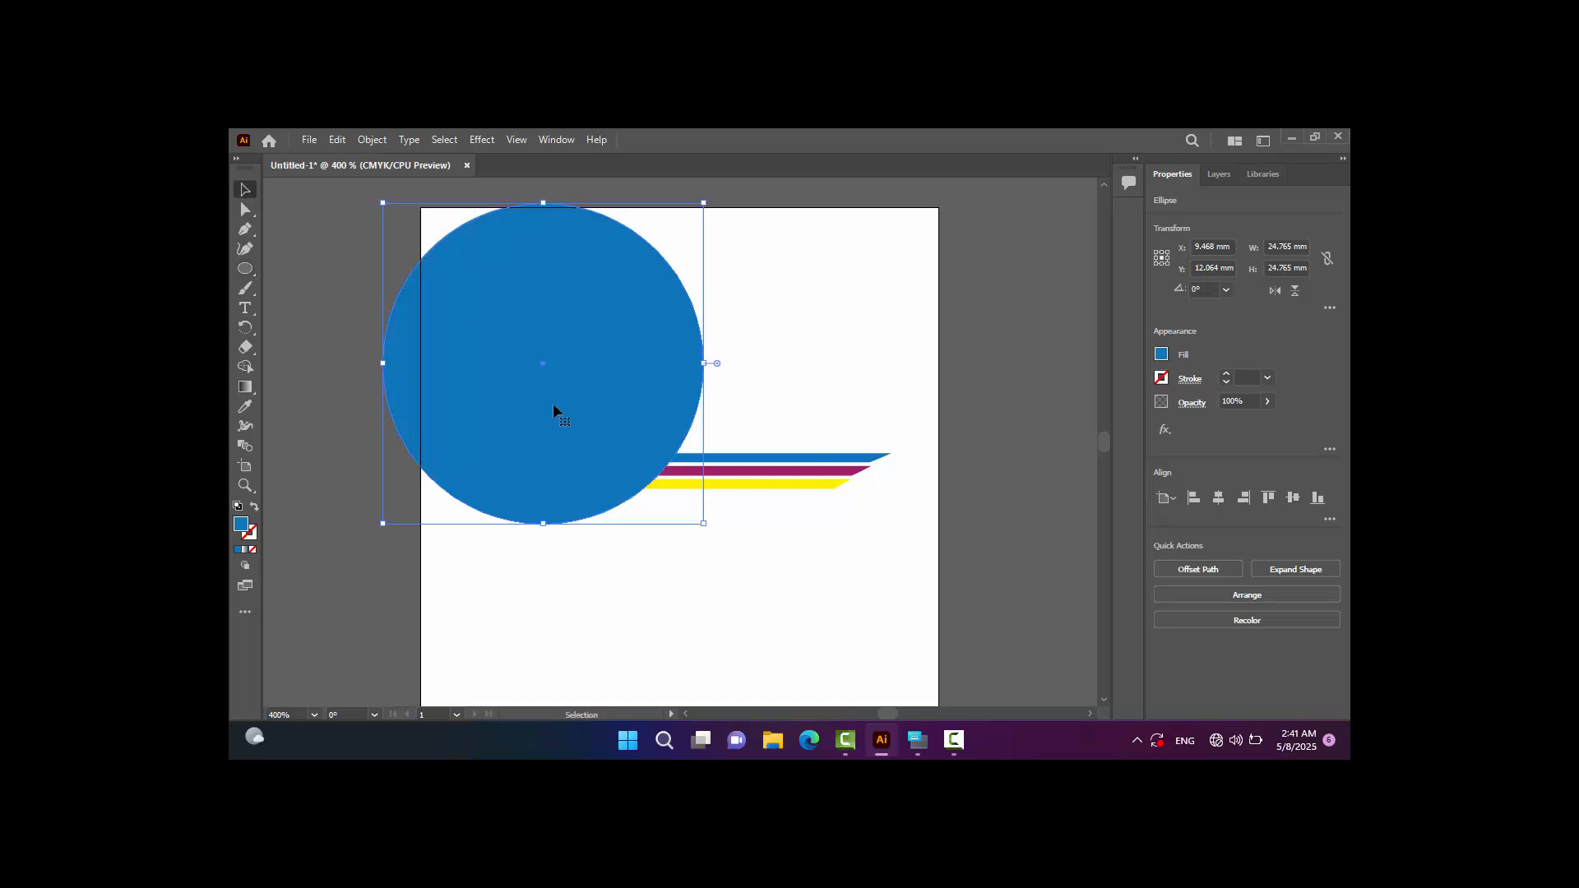
drag(553, 406, 697, 491)
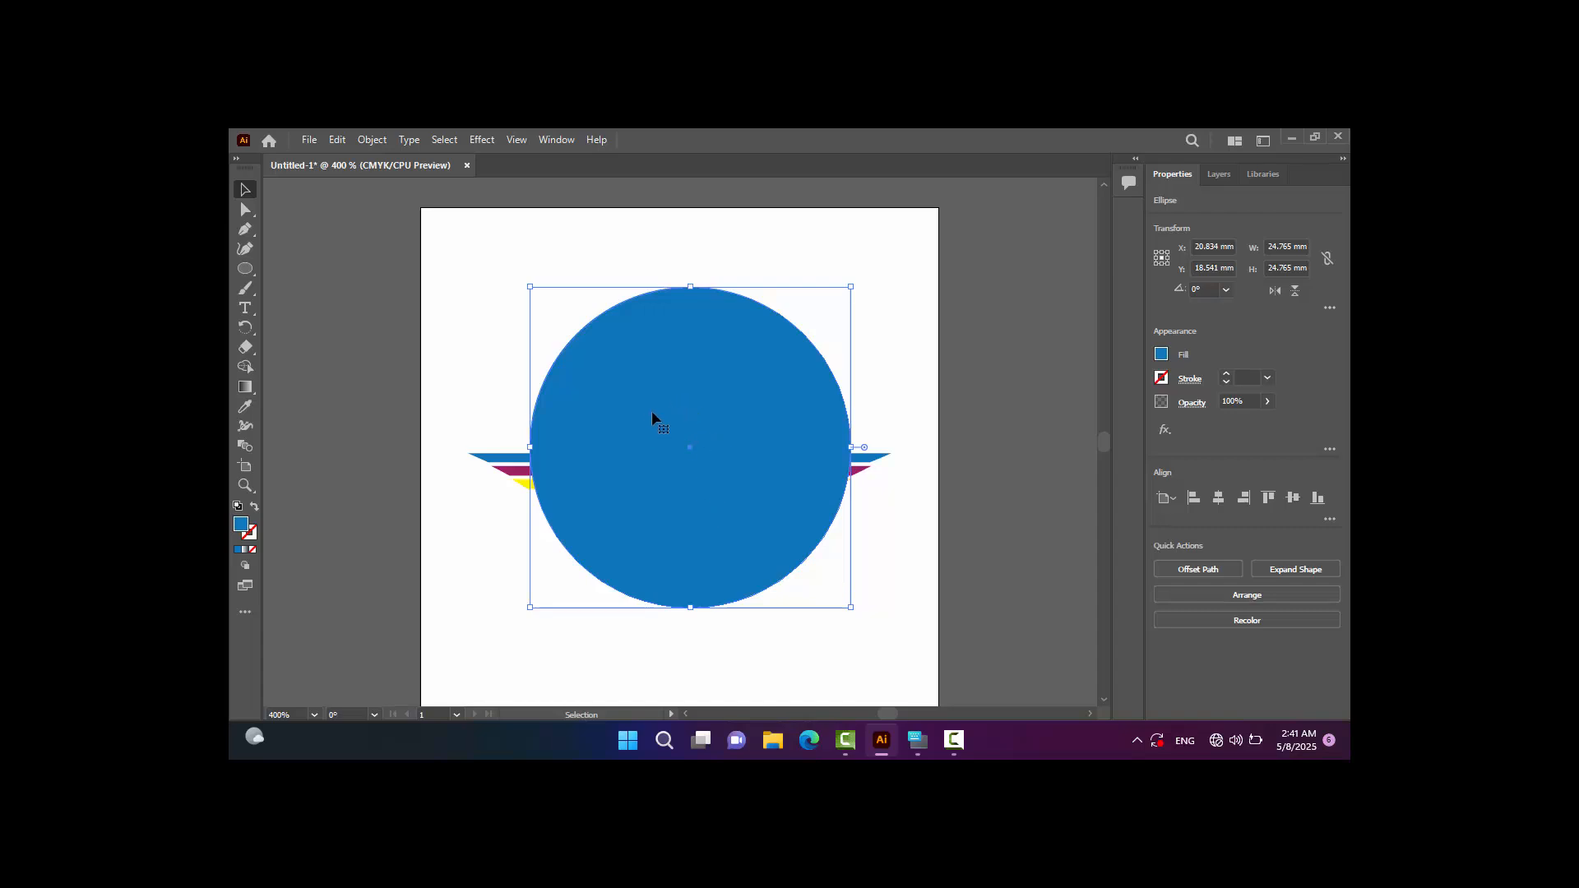
Nudge the circle about 1.4 mm to the left to centre it on the bars.
key(Left)
key(Left)
key(Left)
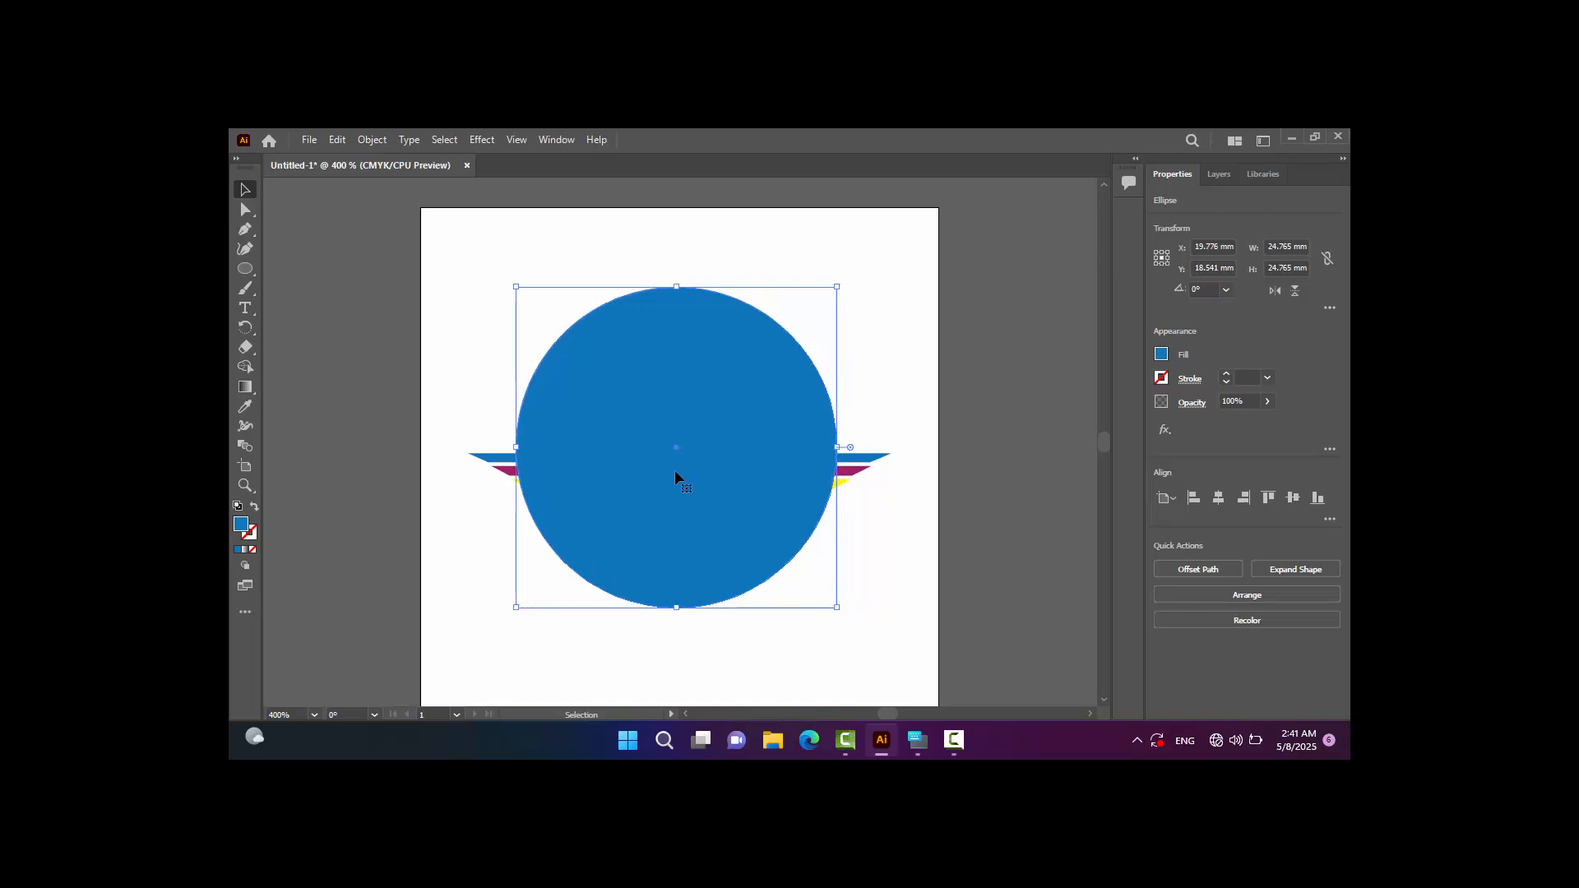
key(Left)
click(972, 459)
click(801, 469)
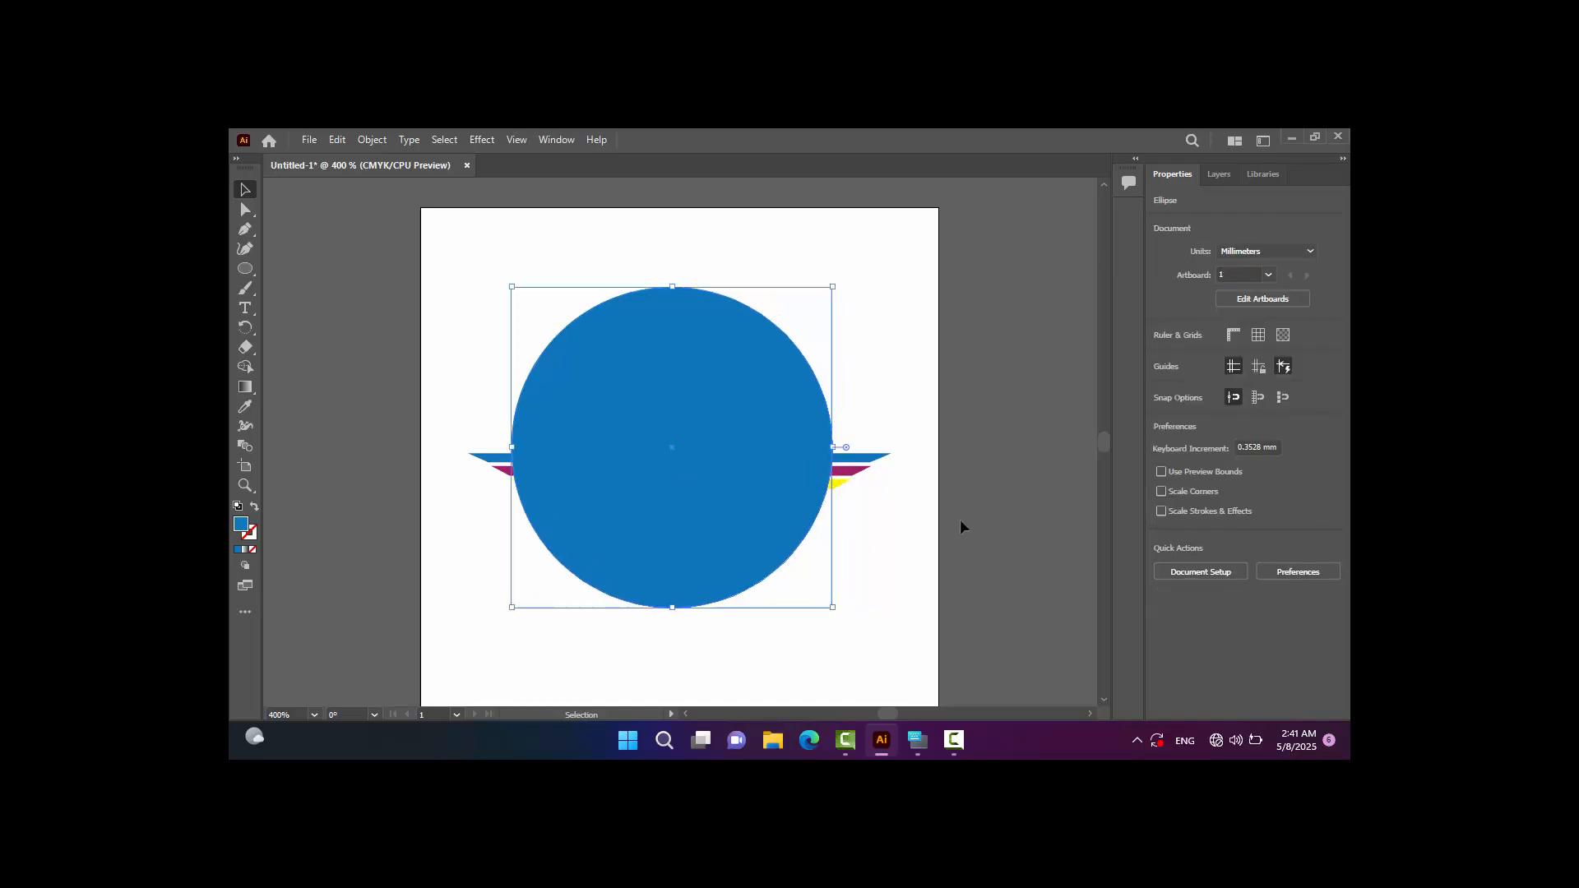
Shrink the circle evenly about its centre to about 23.7 mm in diameter, nudge it right to centre it on the bars, and deselect it.
key(Right)
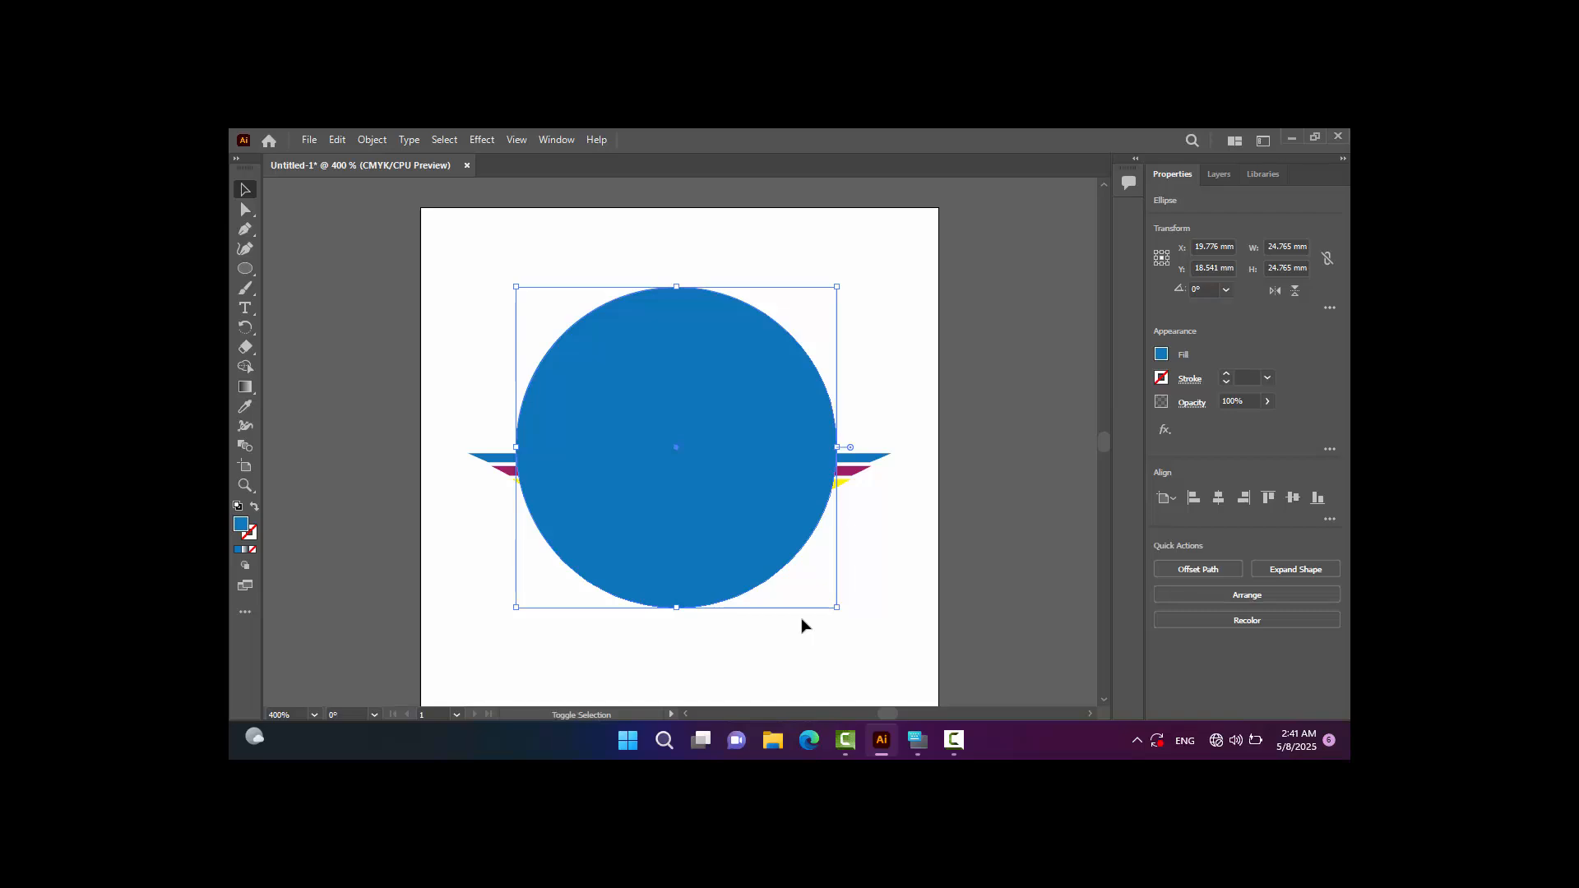
drag(838, 612, 830, 602)
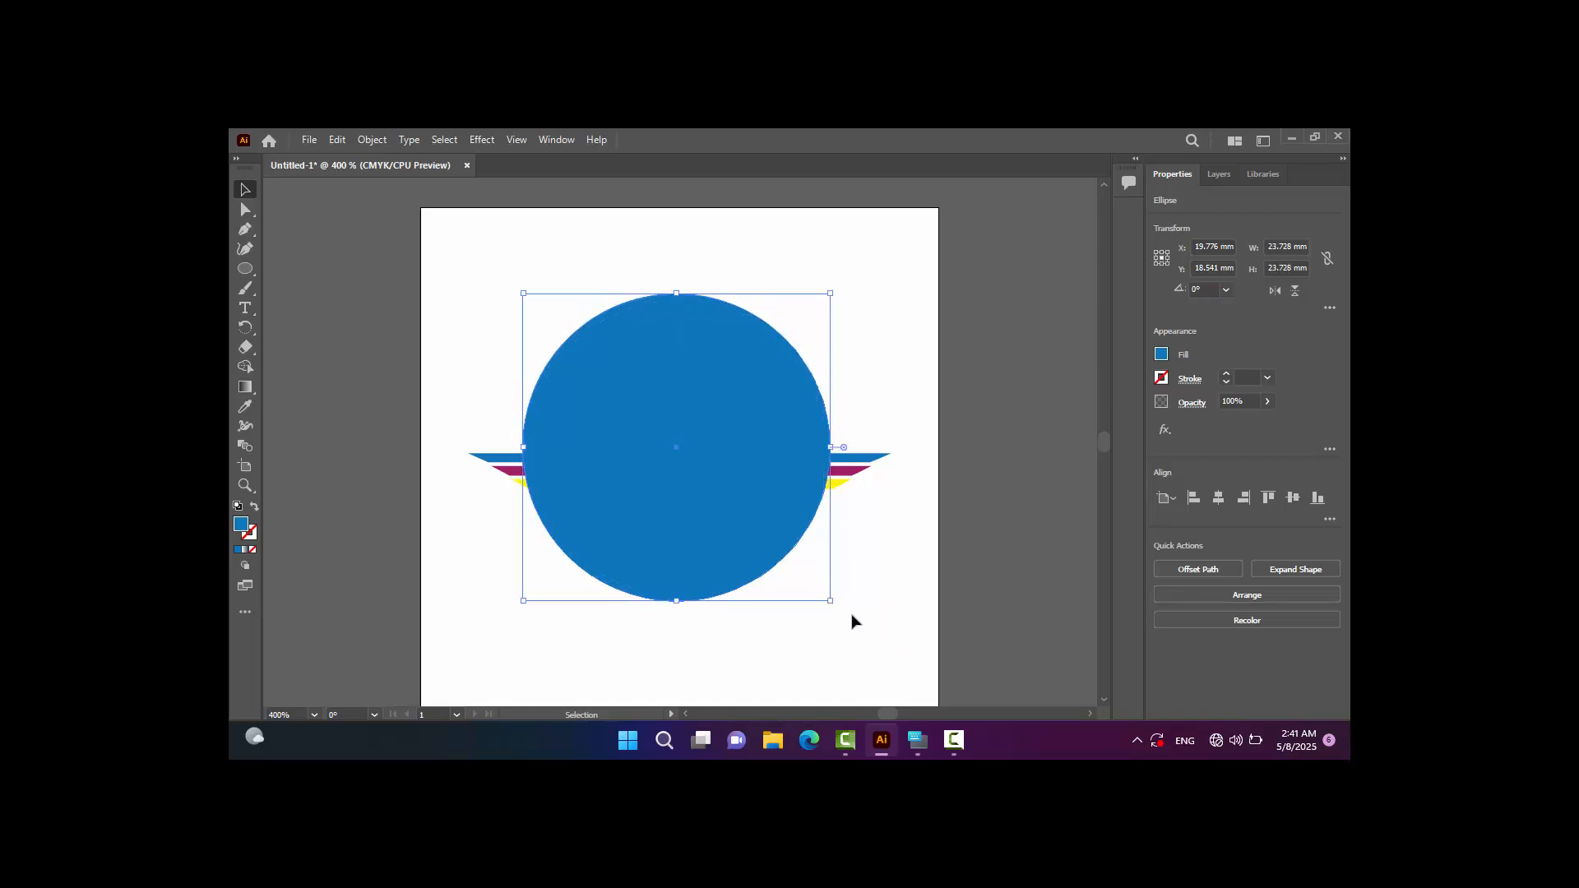
key(Right)
click(985, 491)
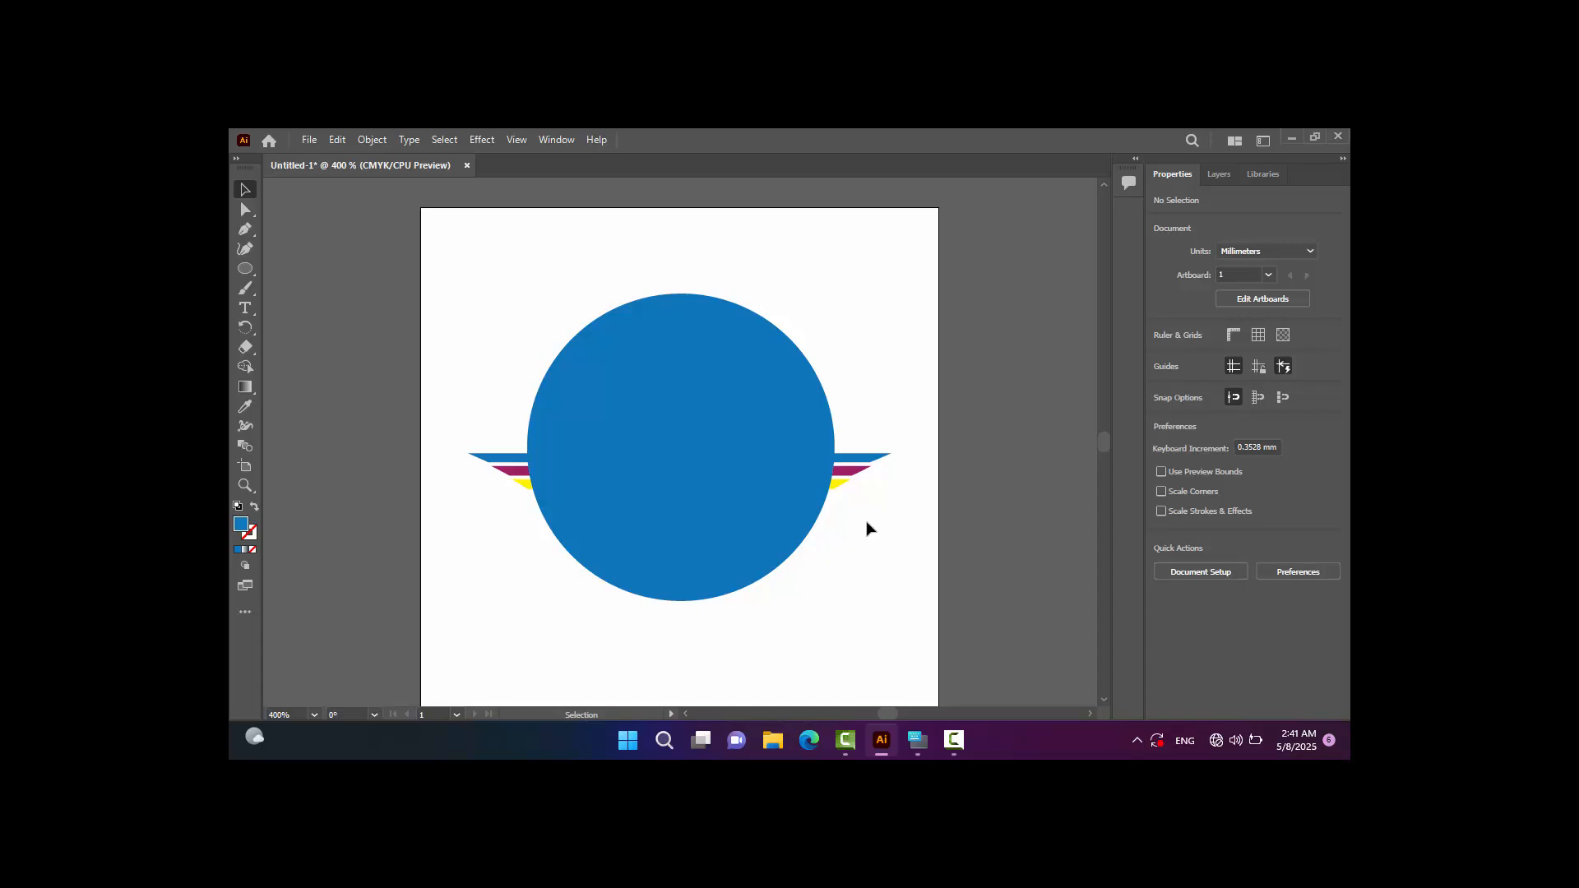
Stretch the blue bar upward to a height of about 1.16 mm.
key(ctrl+=)
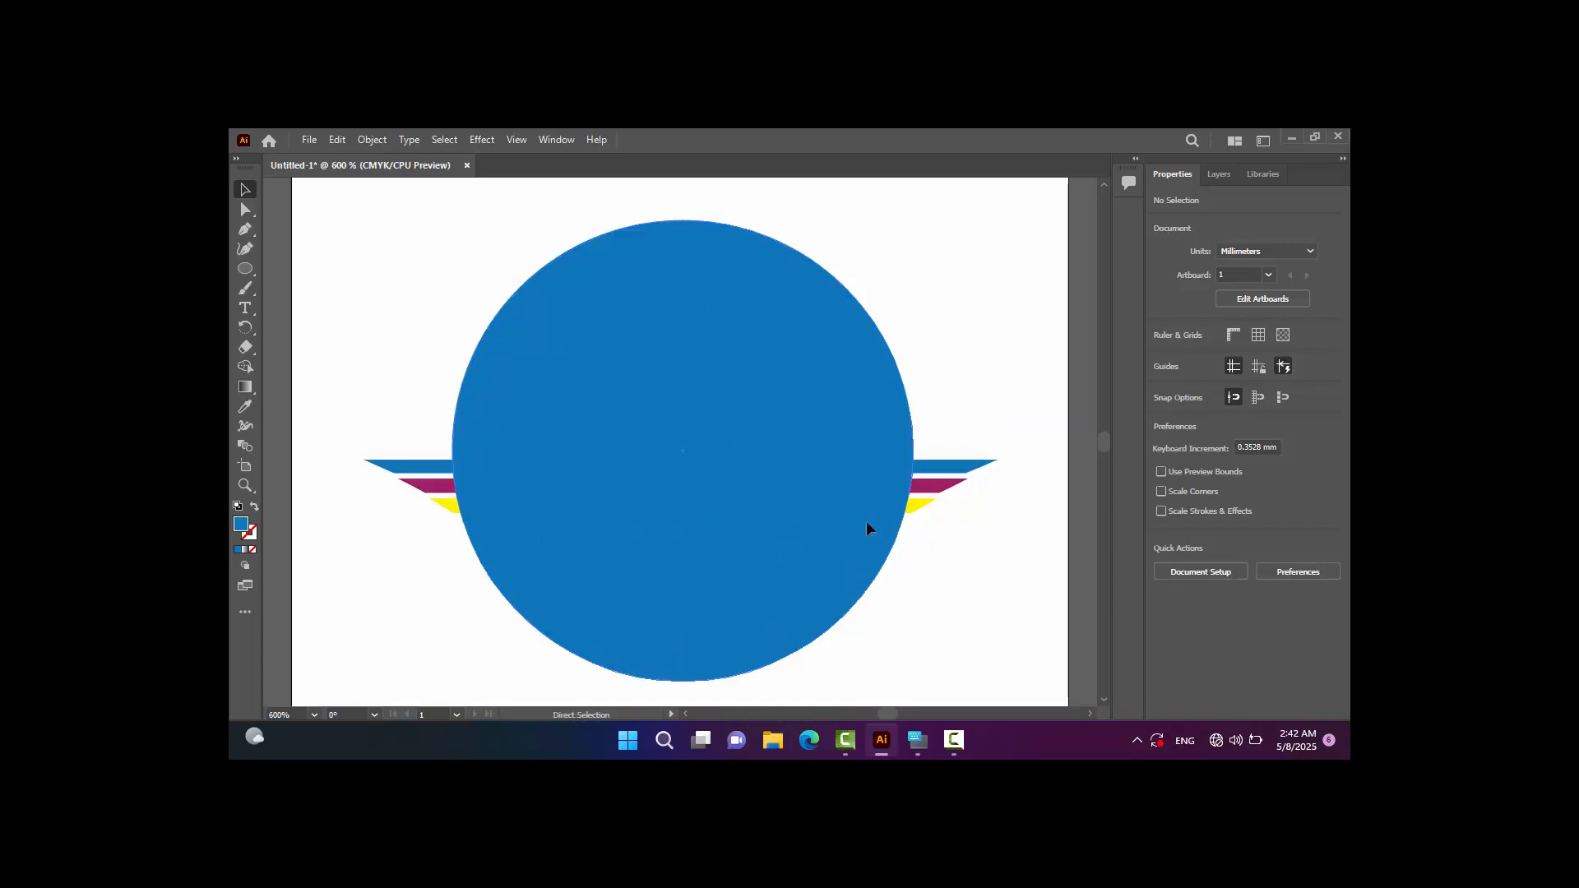
click(945, 469)
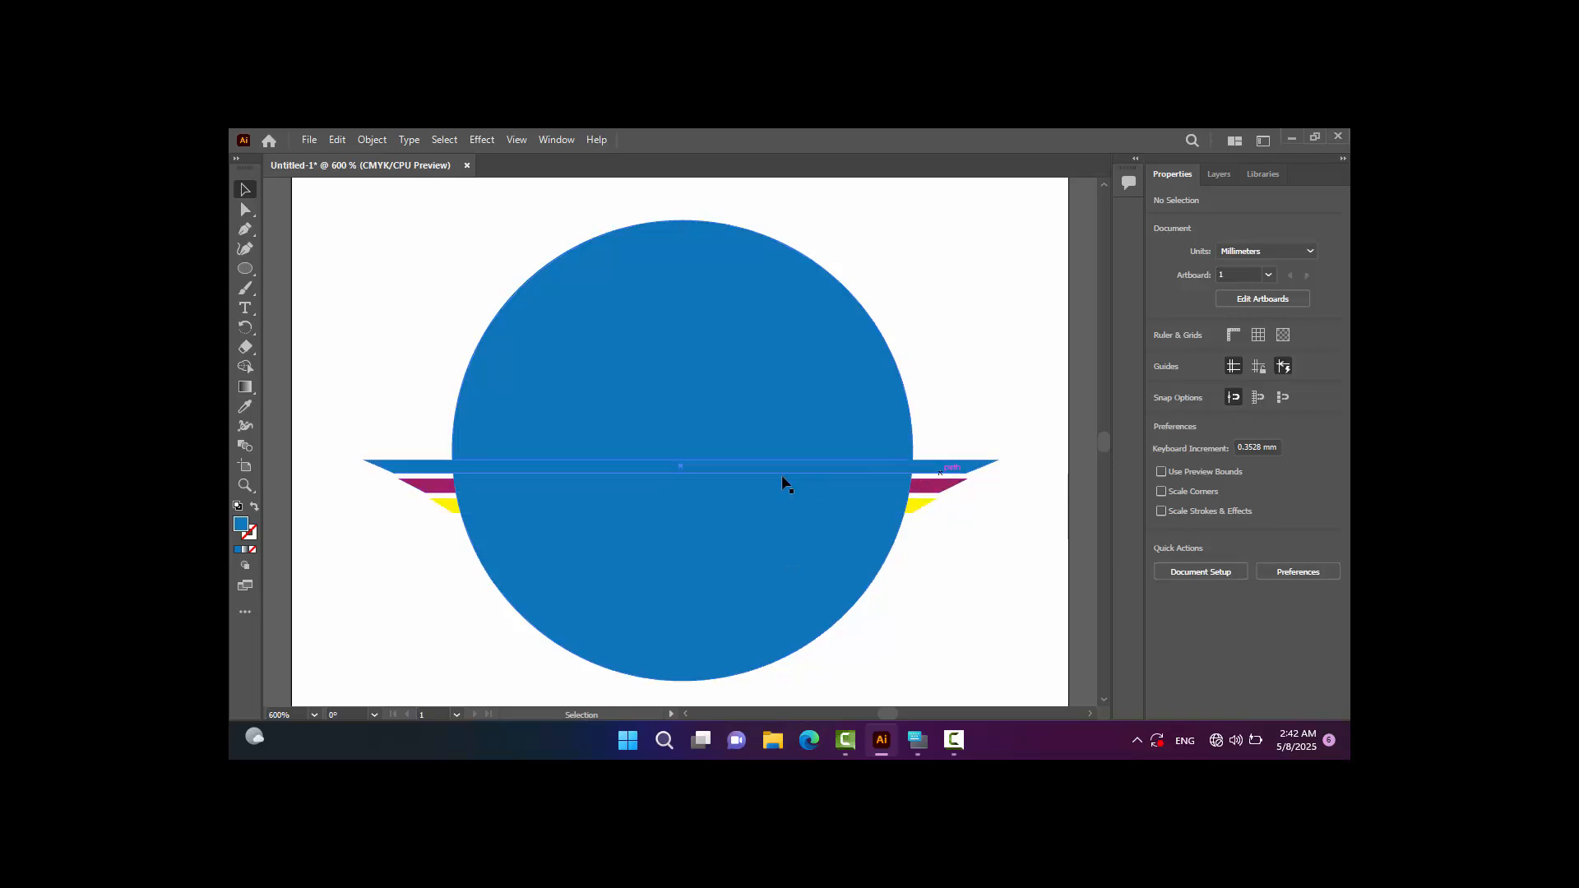
drag(683, 459, 683, 450)
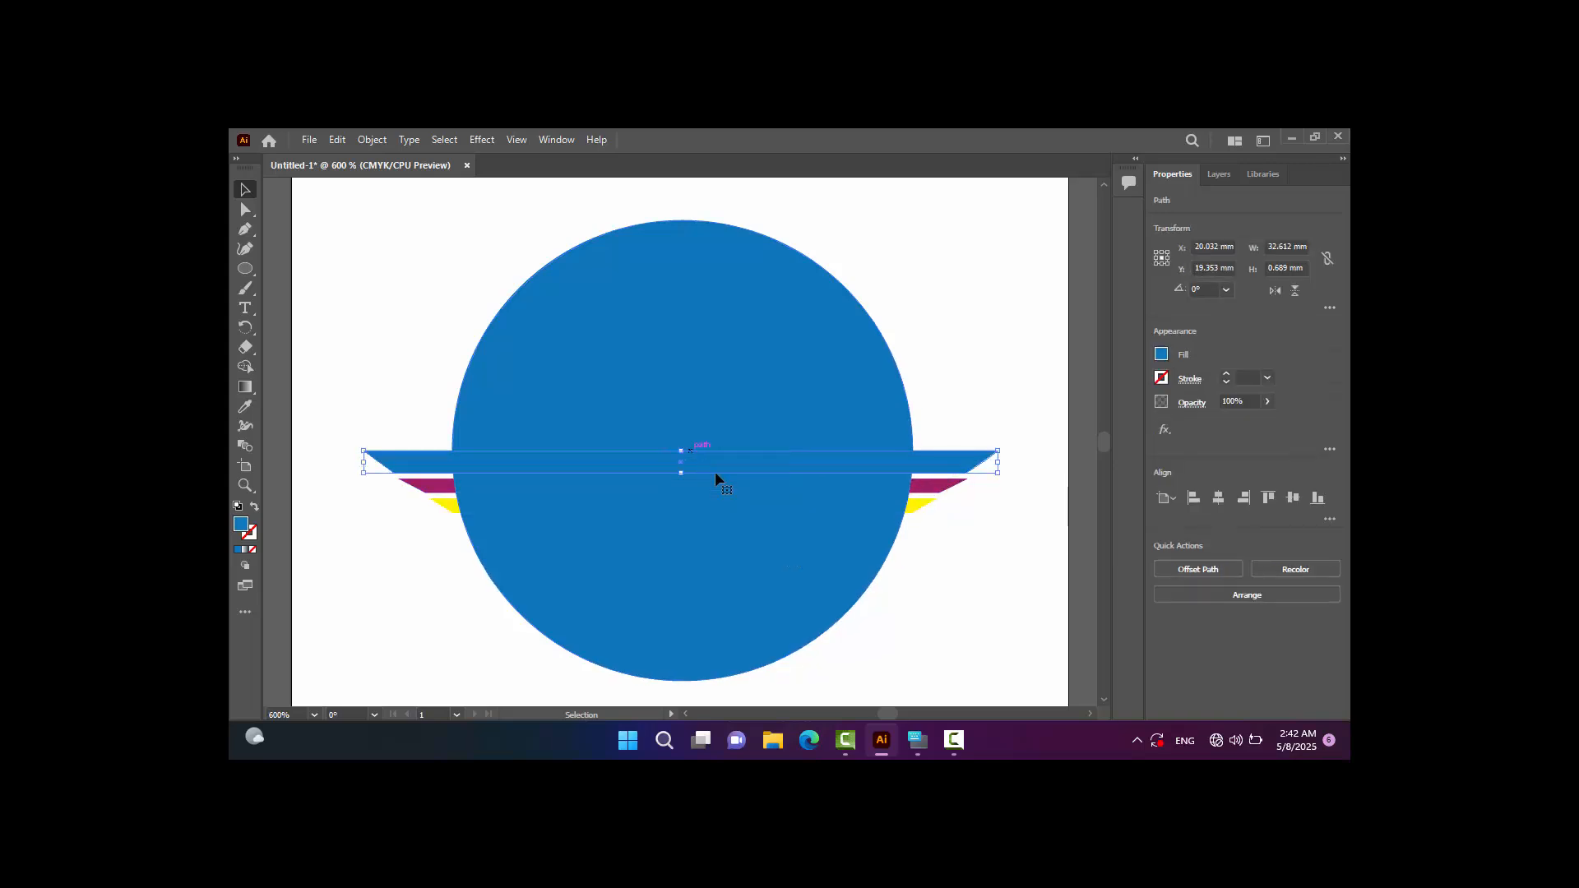
Stretch the yellow bar downward to a height of about 1.17 mm and move it down to leave room below the magenta bar.
click(918, 504)
drag(682, 516, 692, 521)
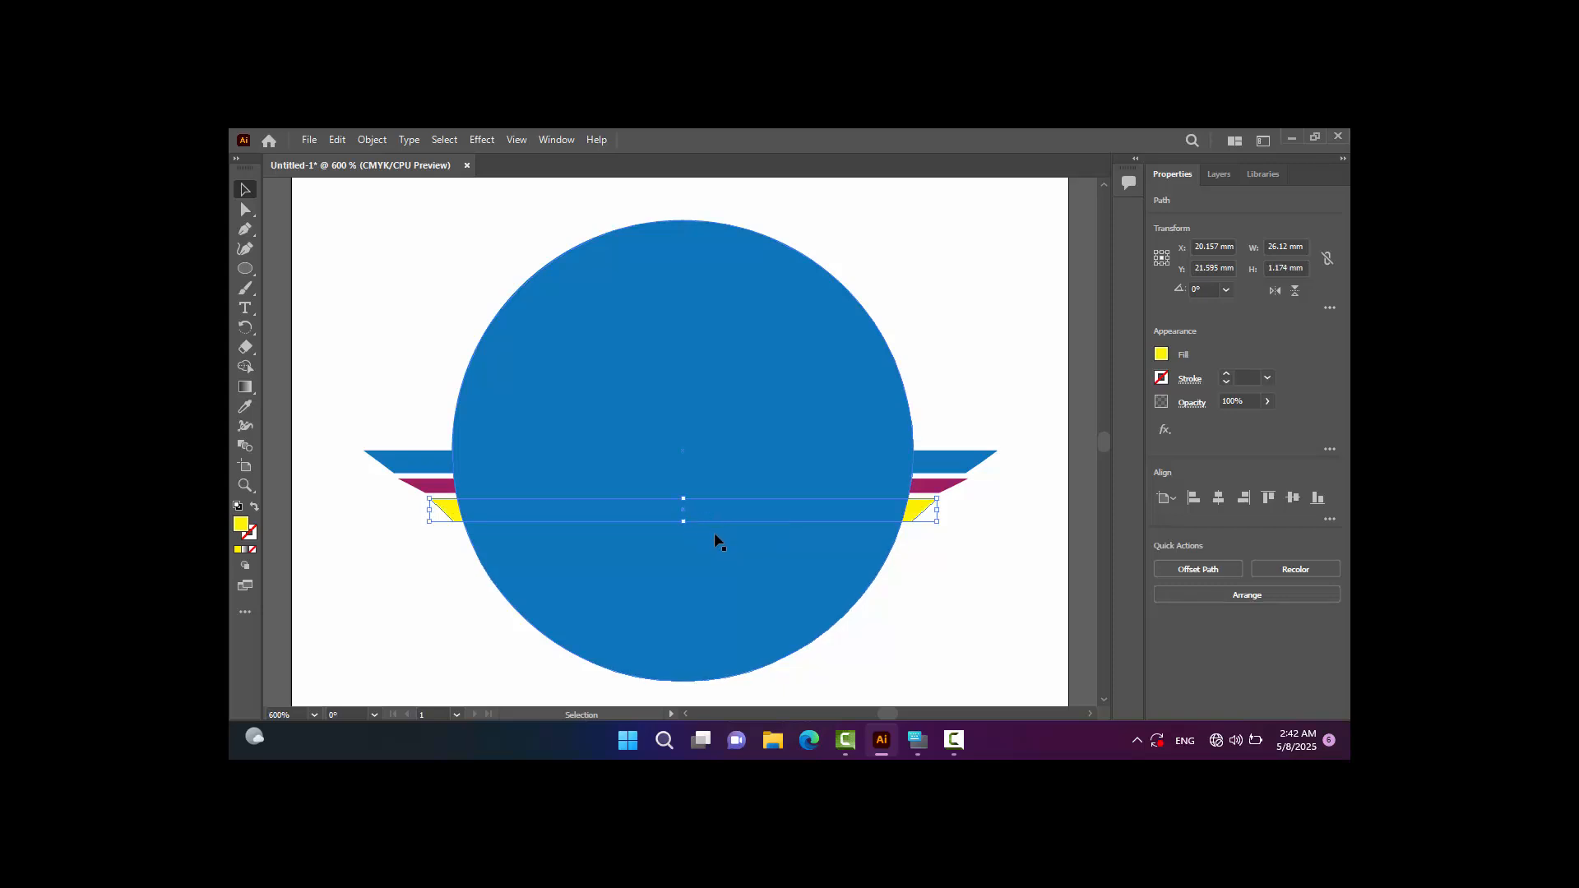
key(Down)
key(Down)
key(Down)
key(Down)
Stretch the magenta bar downward to a height of about 1.09 mm and raise the yellow bar to just below it.
click(927, 489)
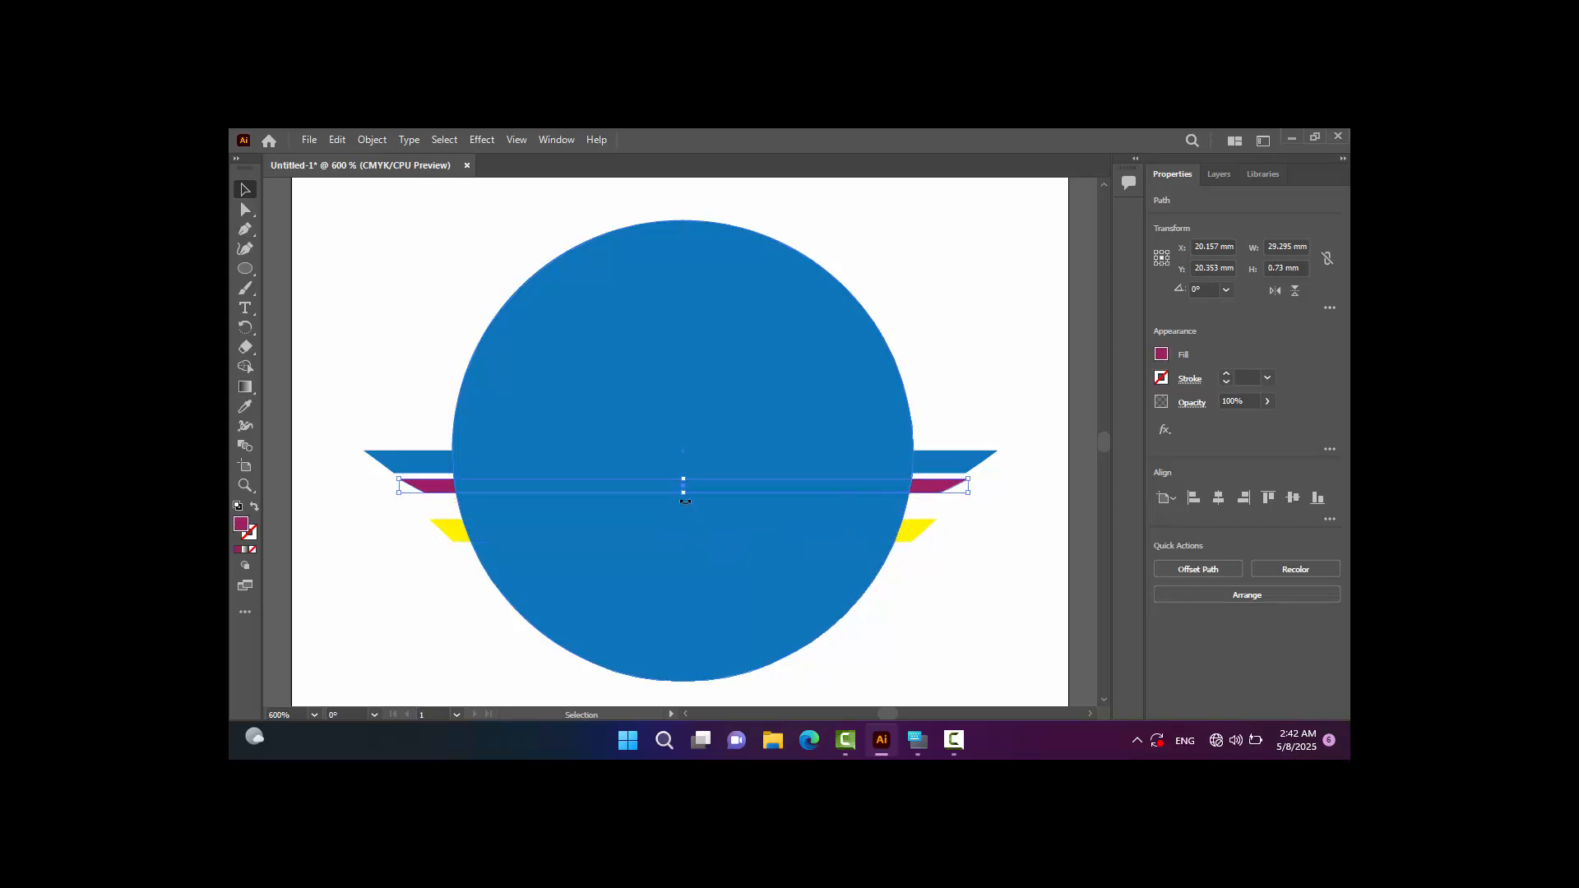
drag(684, 492, 692, 503)
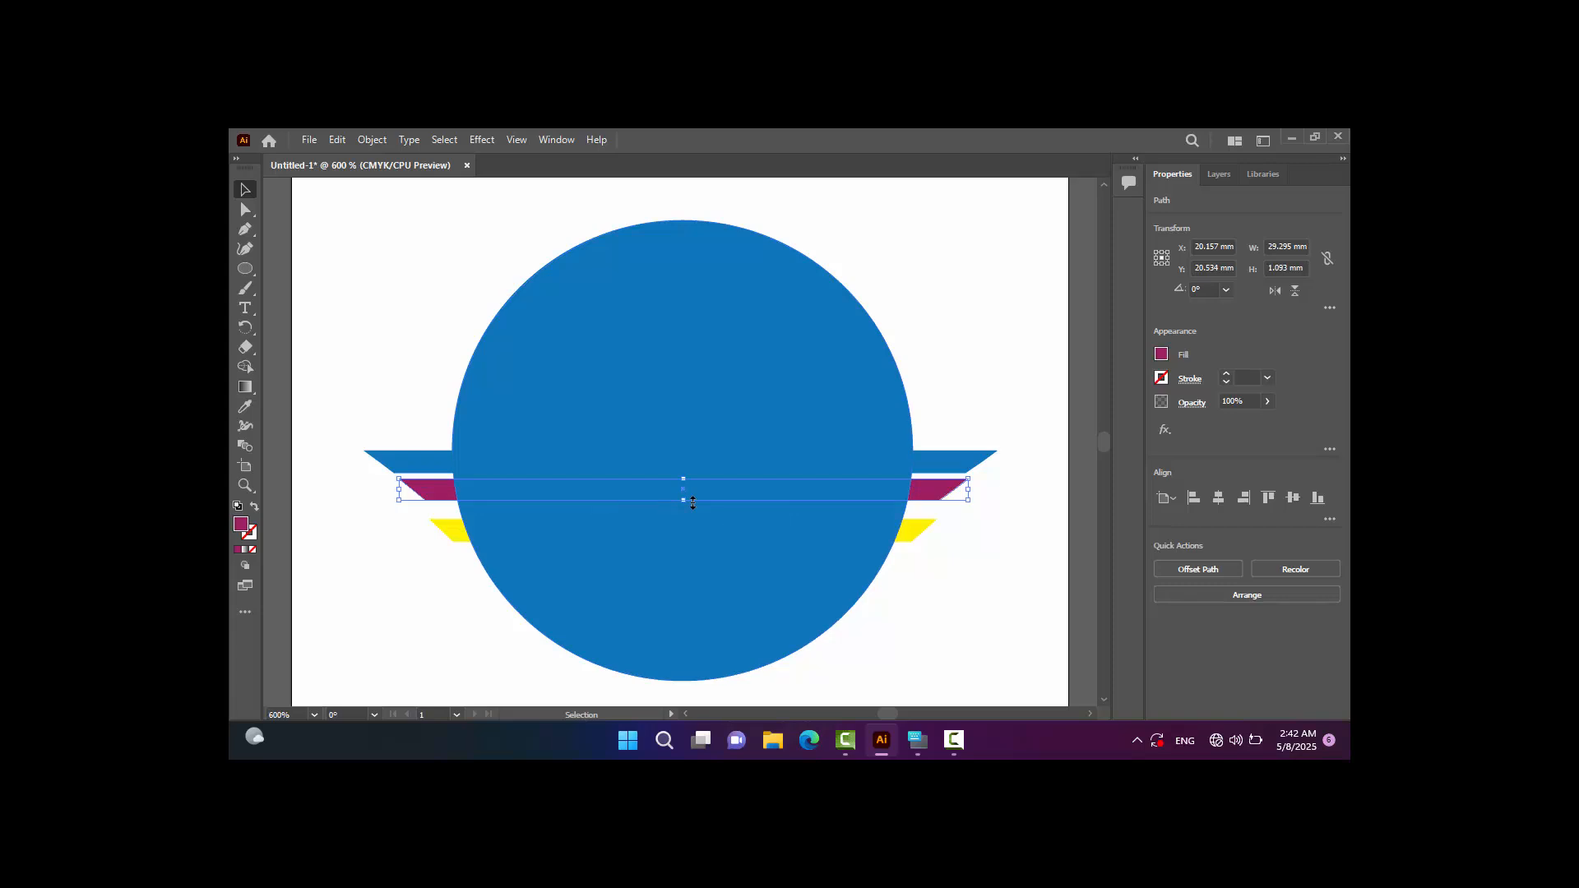
click(909, 529)
key(Up)
key(Up)
click(967, 543)
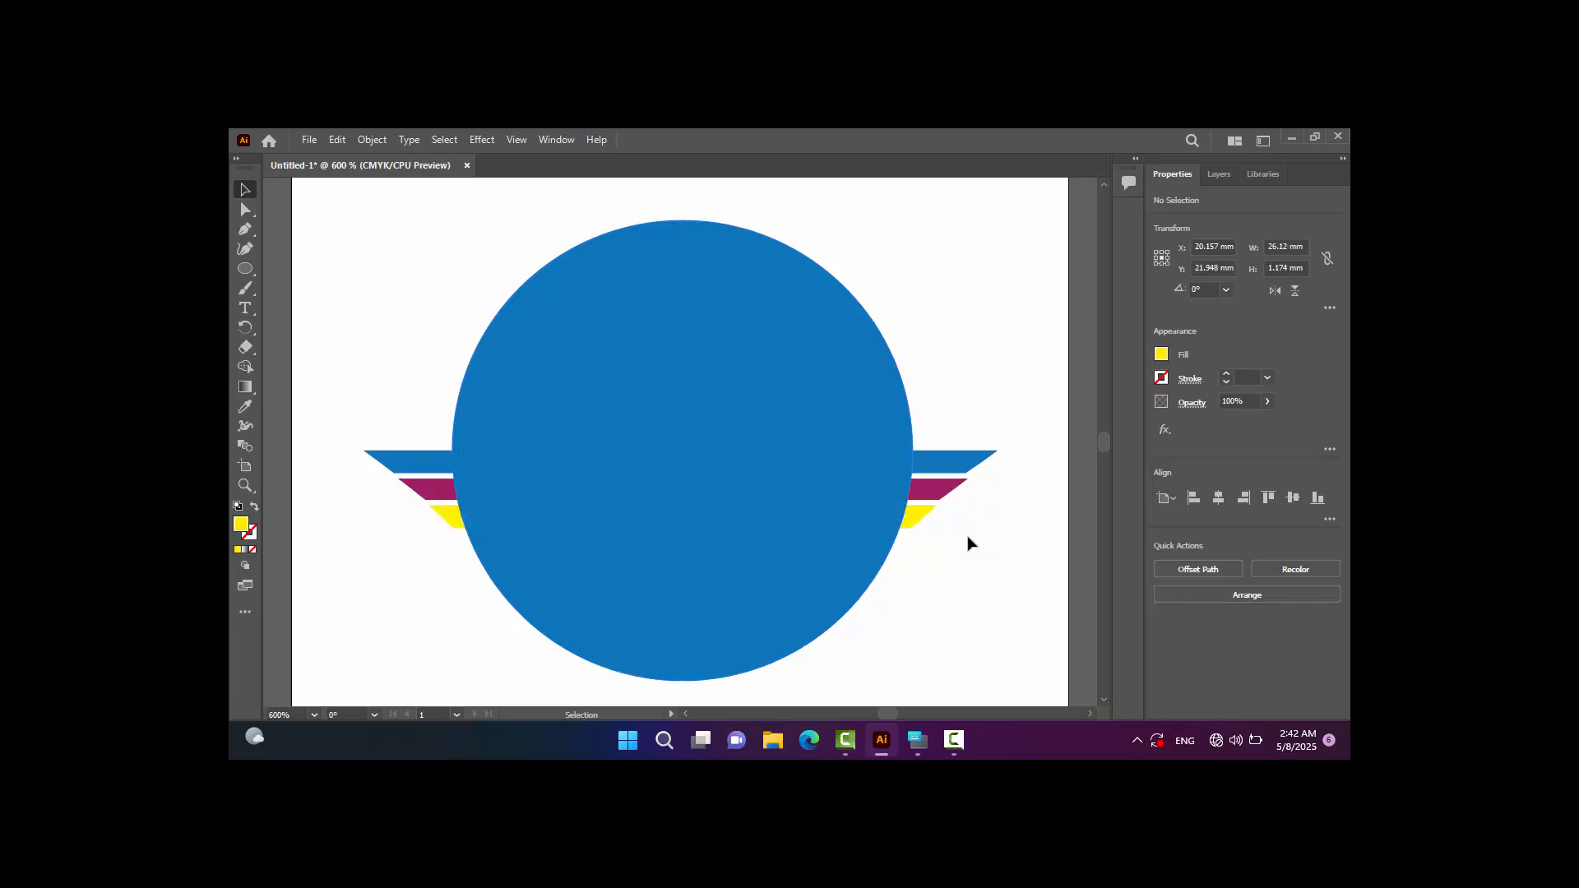
Widen the blue bar at both ends and extend the left ends of the magenta and yellow bars to follow its taper.
click(955, 472)
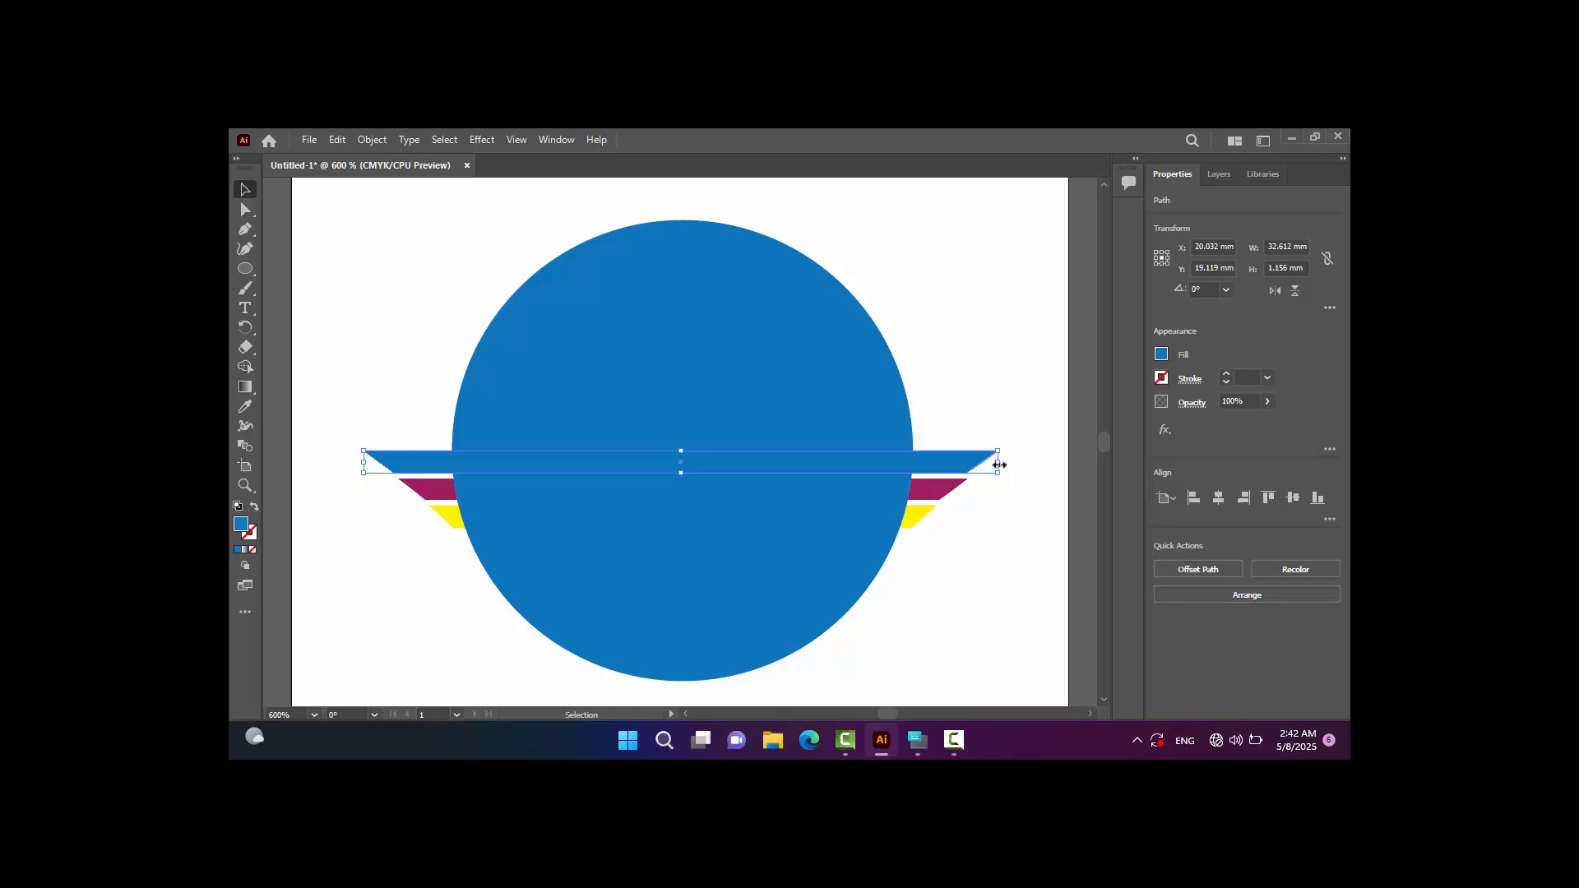
drag(999, 464, 1012, 465)
drag(357, 464, 414, 516)
click(418, 492)
click(444, 518)
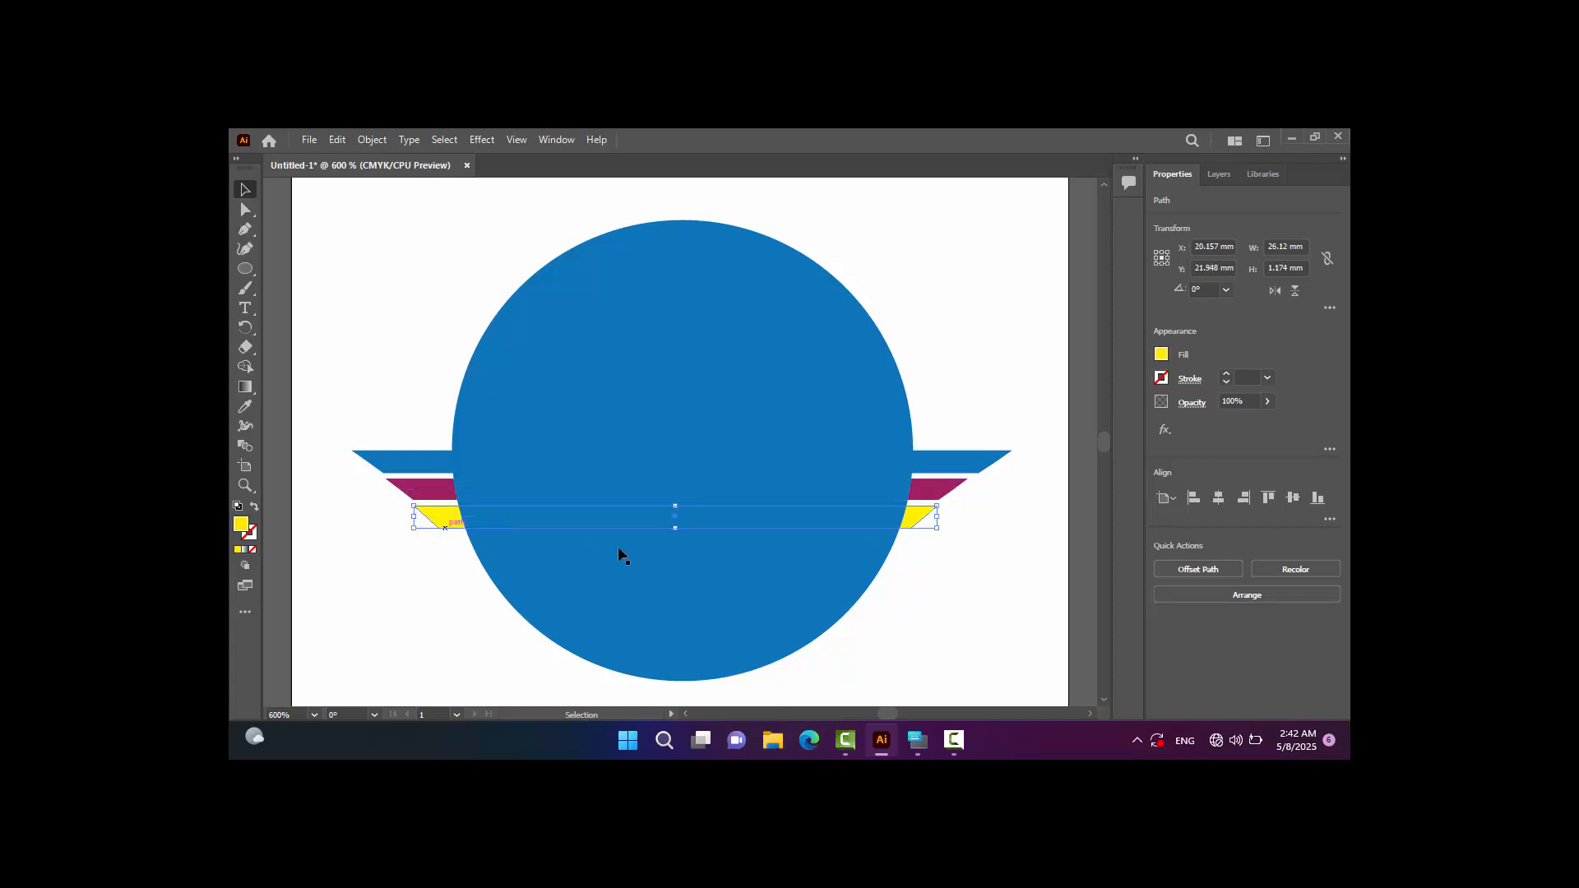
Extend the bars' right ends to total widths of about 34.2 mm for blue, 30.5 mm for magenta and 27.5 mm for yellow.
click(954, 494)
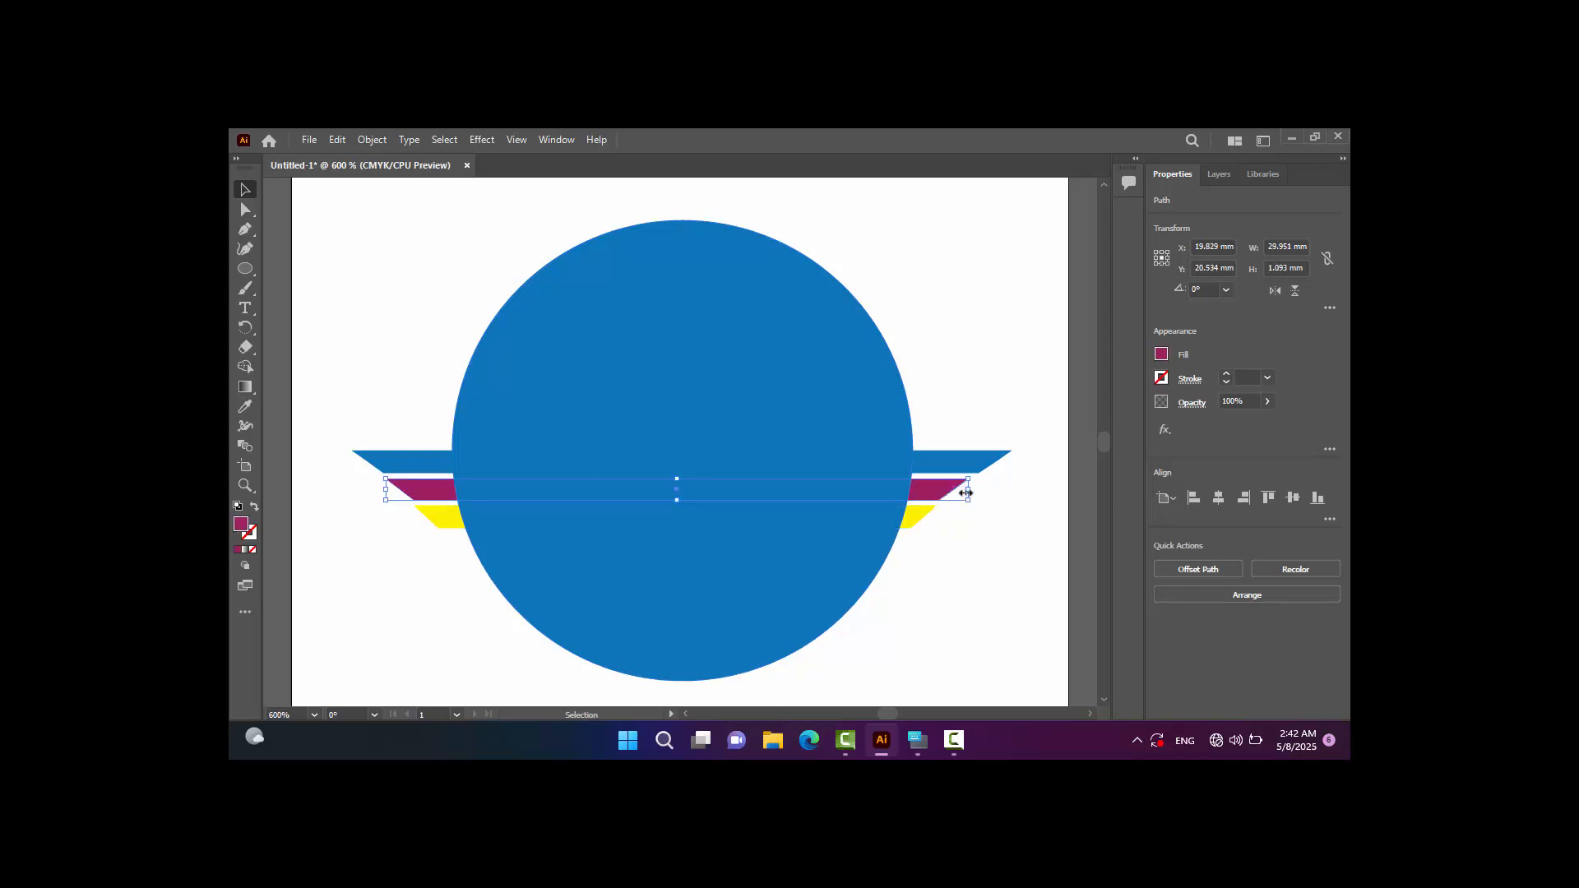
drag(969, 491, 977, 492)
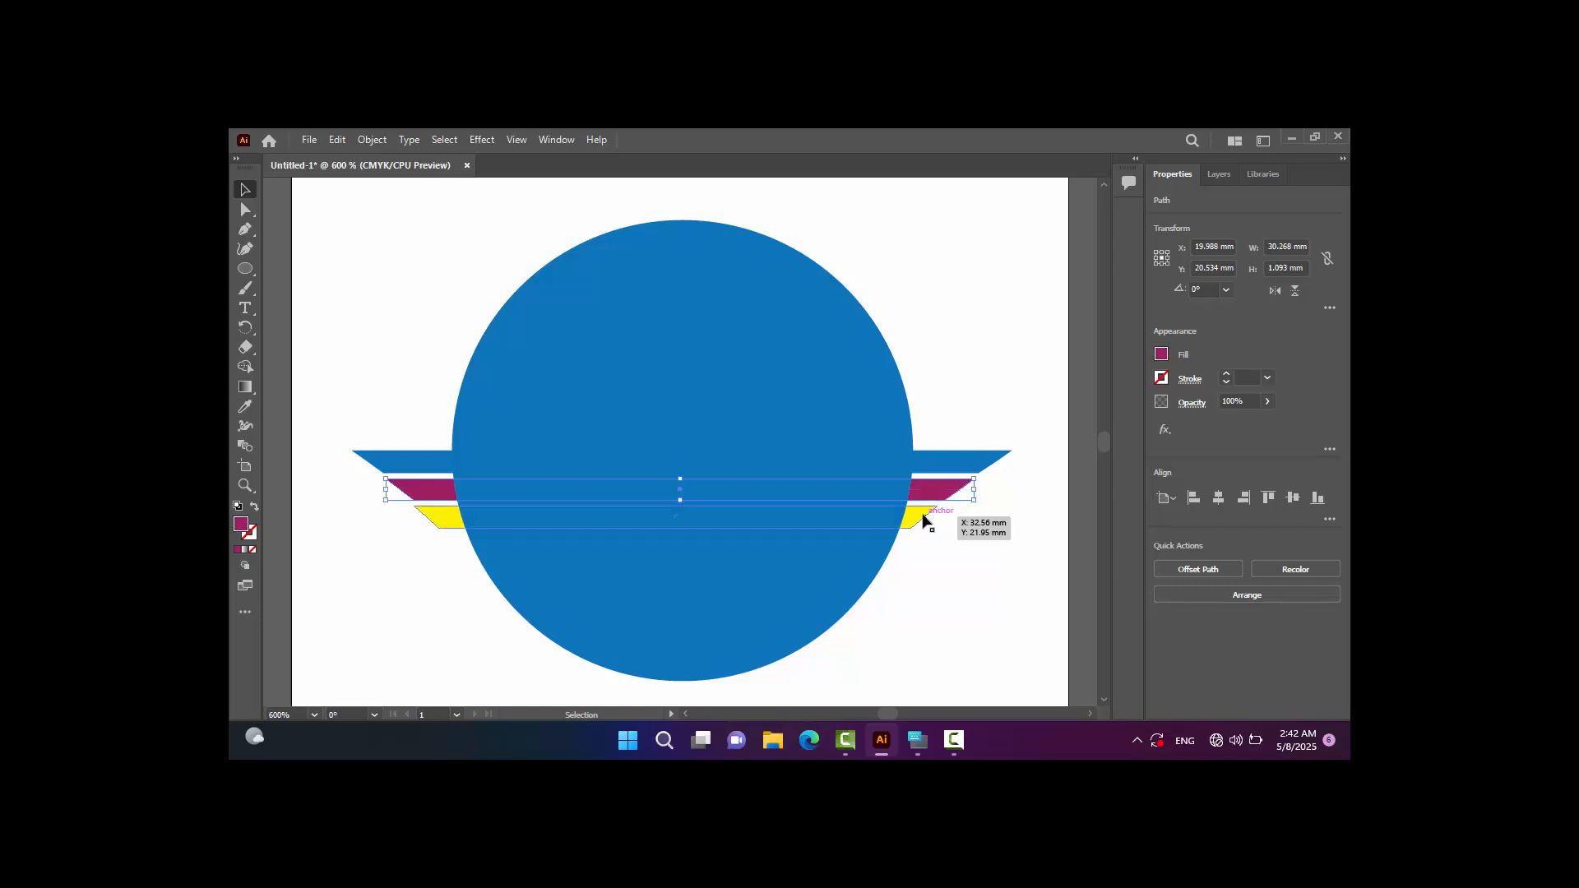
click(924, 520)
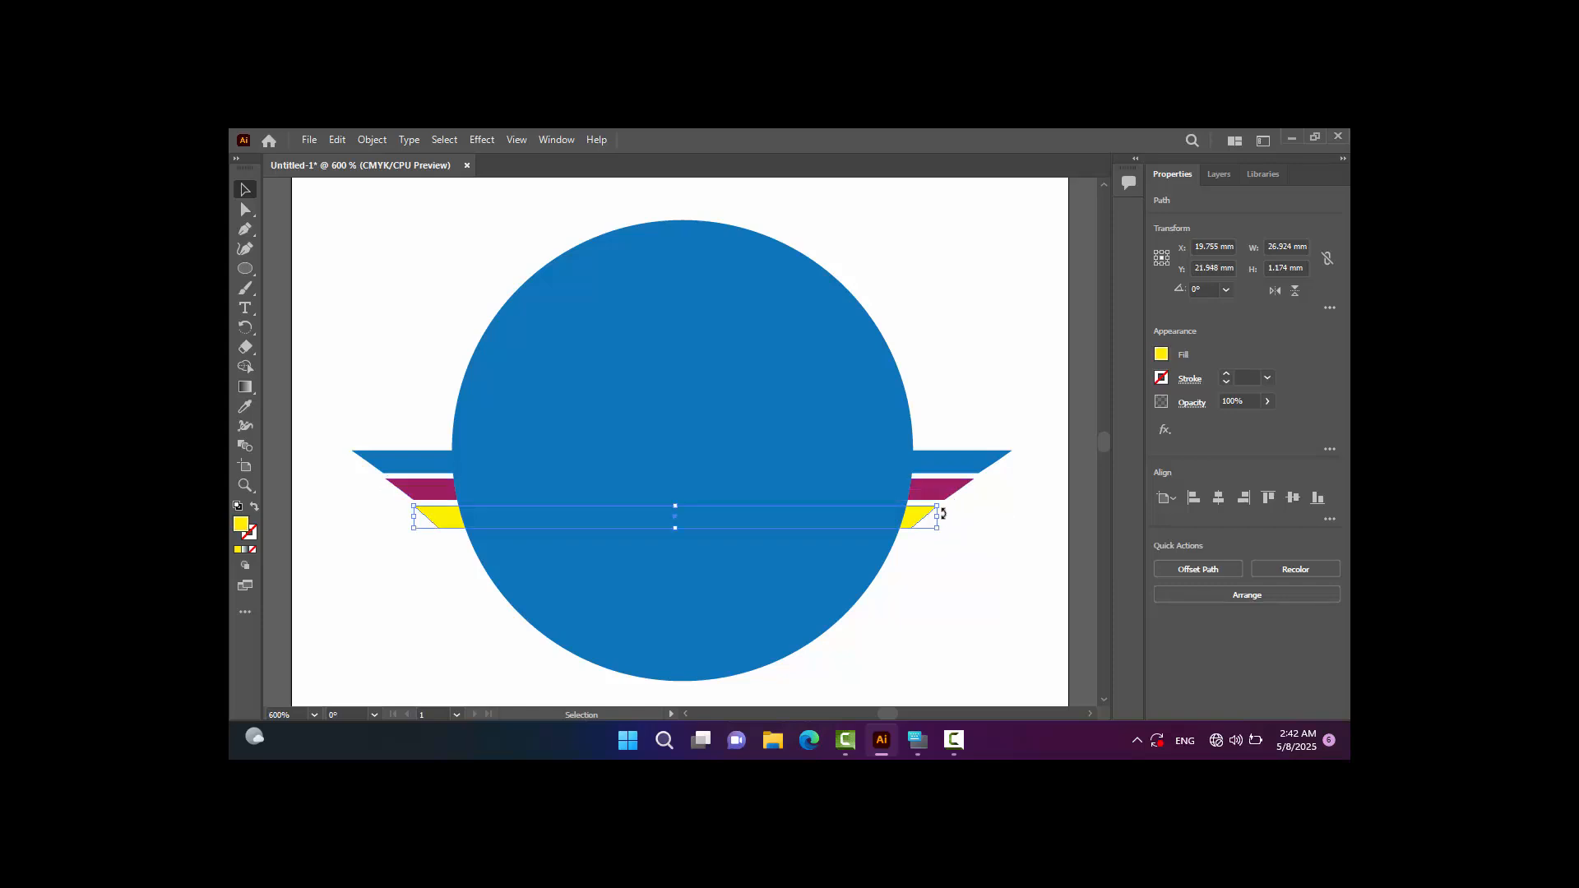
drag(939, 518, 944, 517)
click(1007, 465)
drag(1013, 466, 949, 515)
click(954, 487)
click(935, 518)
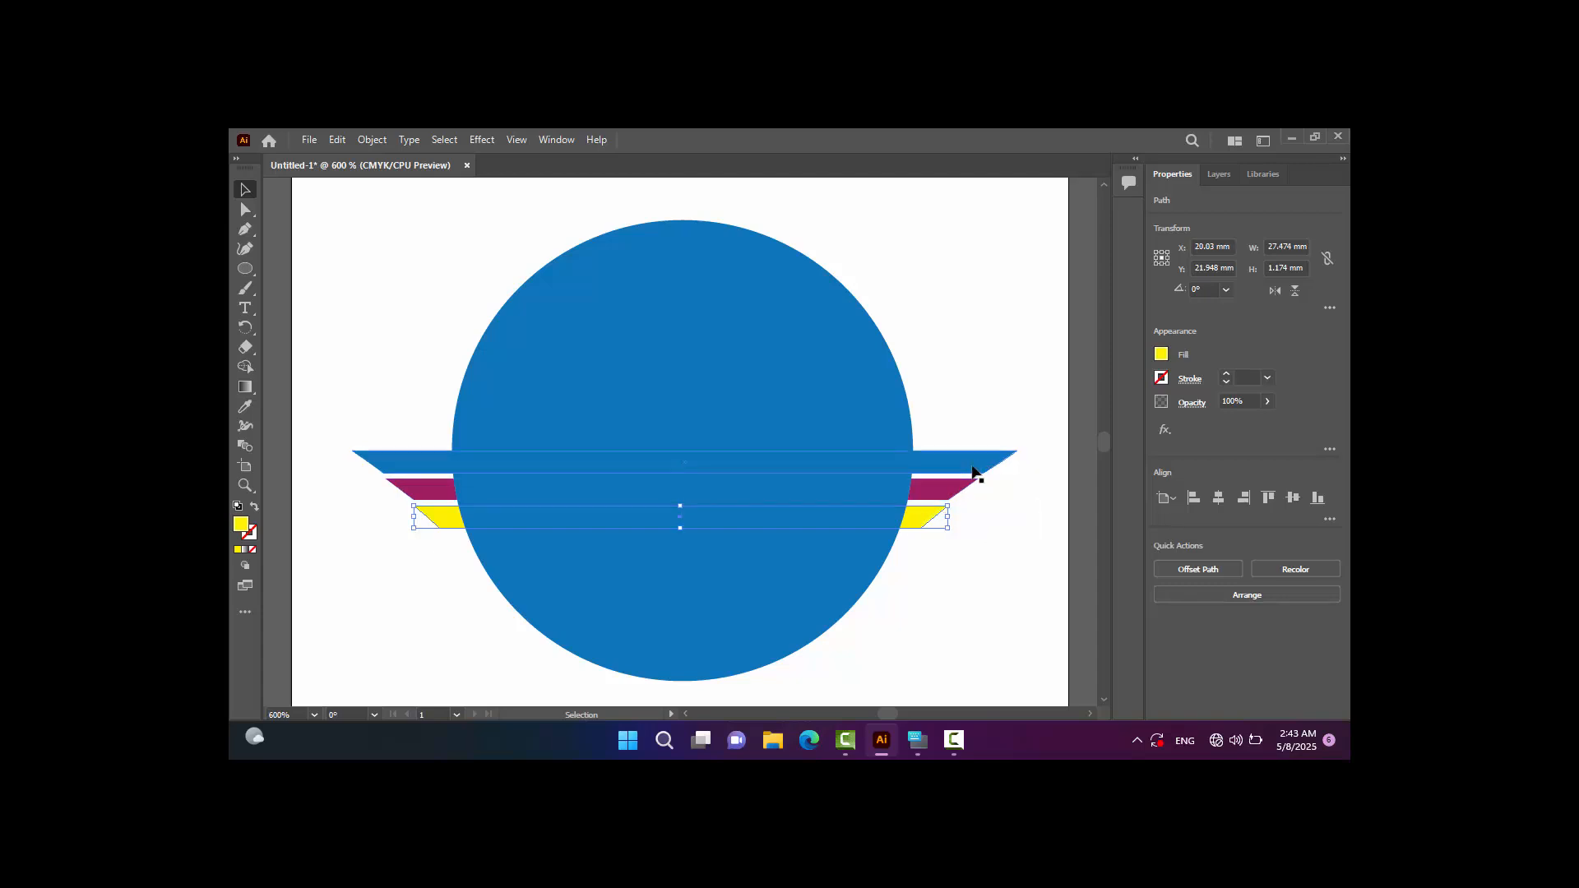
Try narrowing the yellow bar from its right end to about 27.2 mm.
click(972, 483)
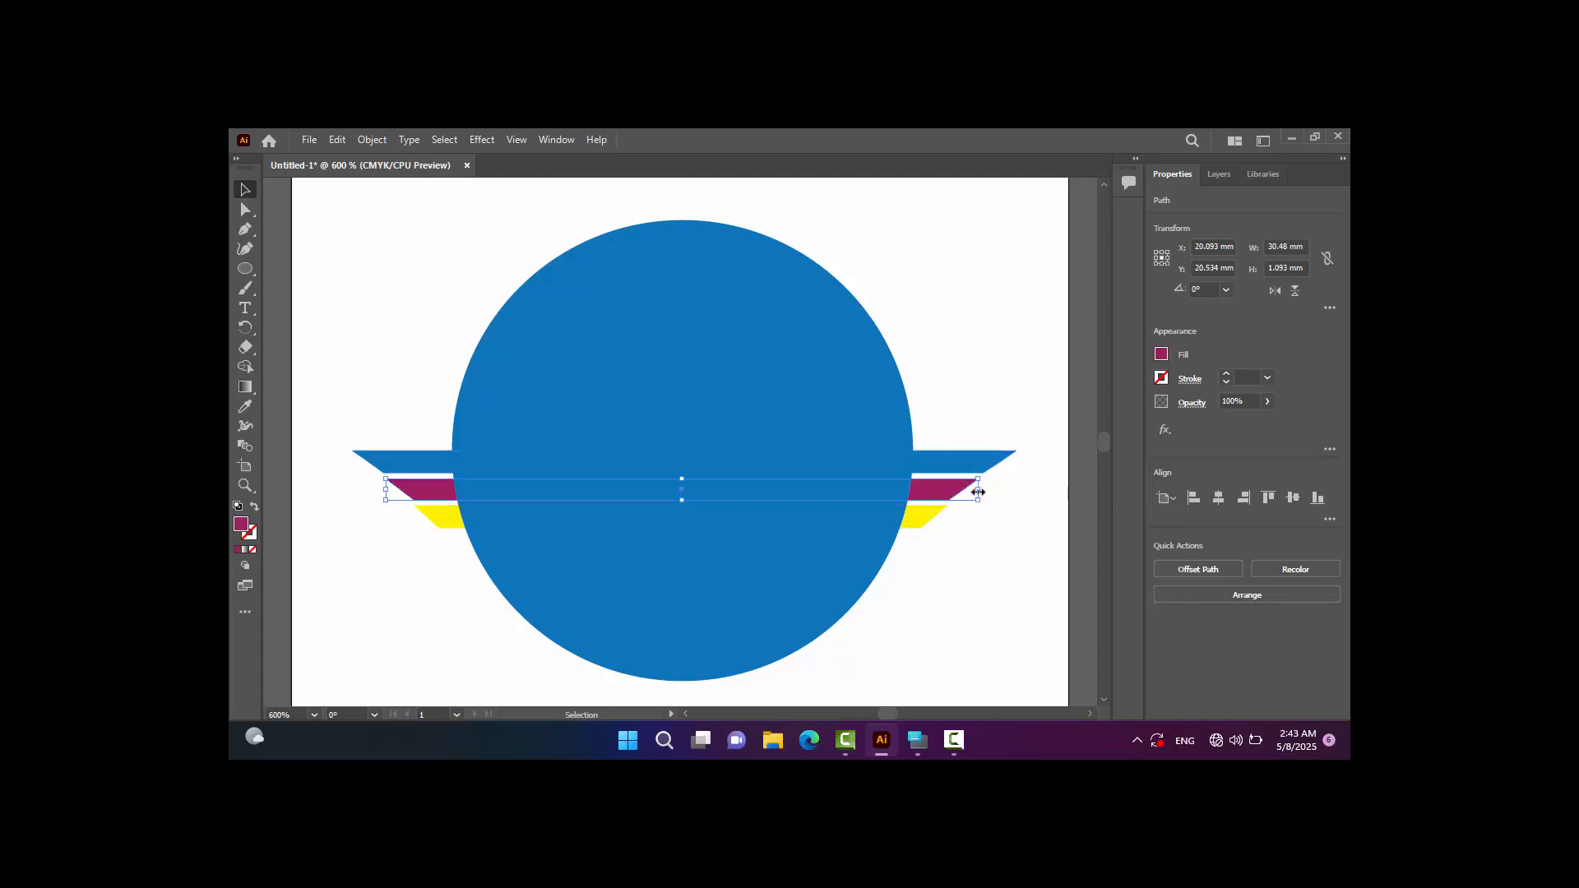
click(979, 492)
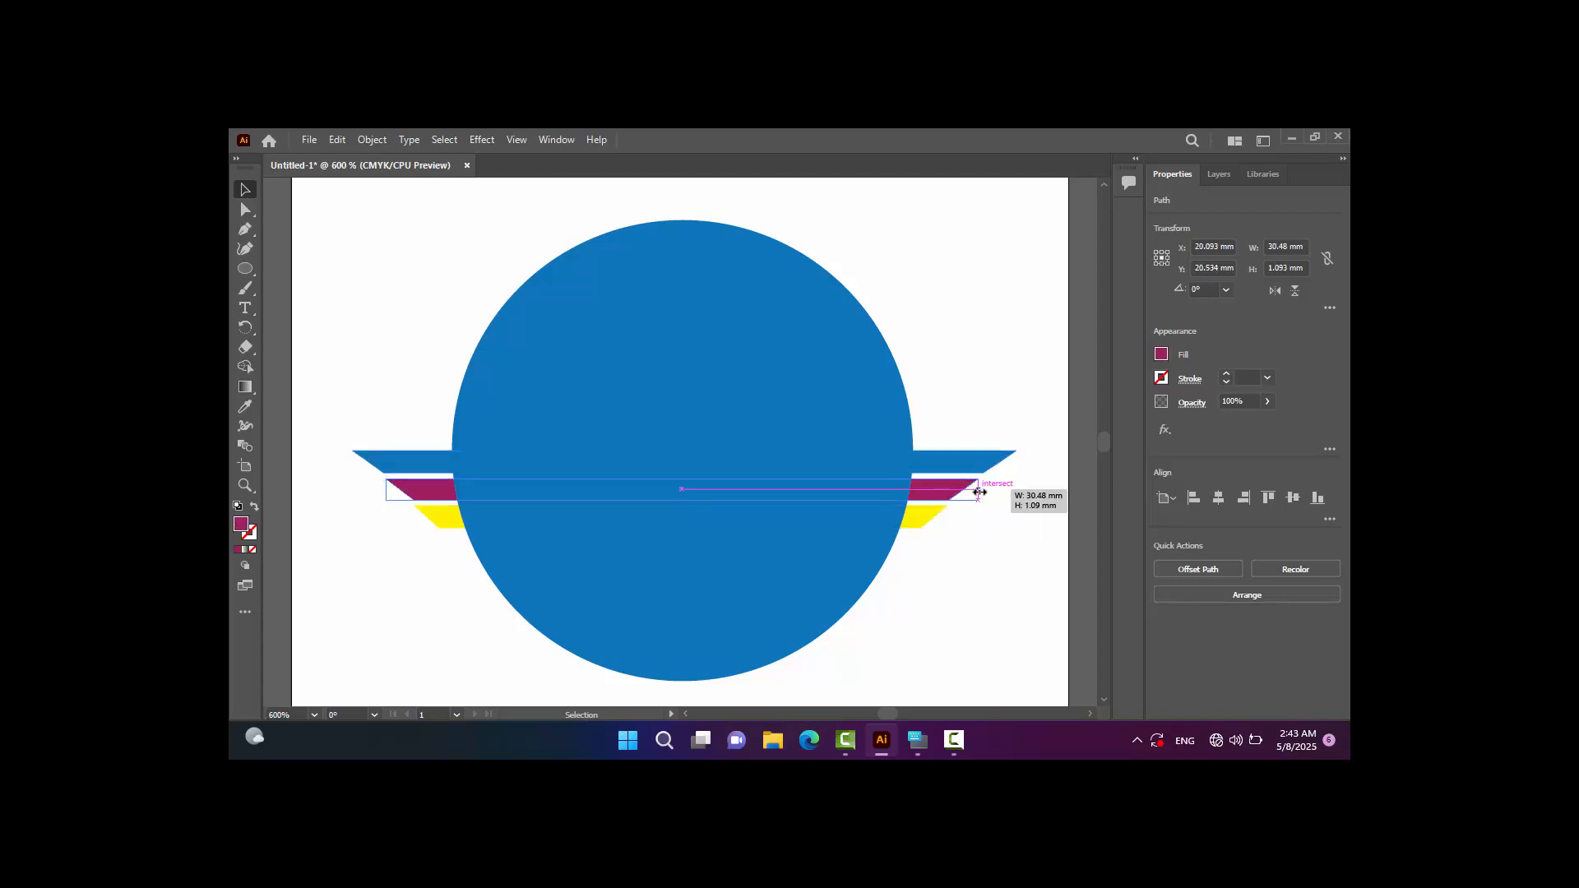
click(923, 525)
drag(946, 523, 944, 523)
click(931, 555)
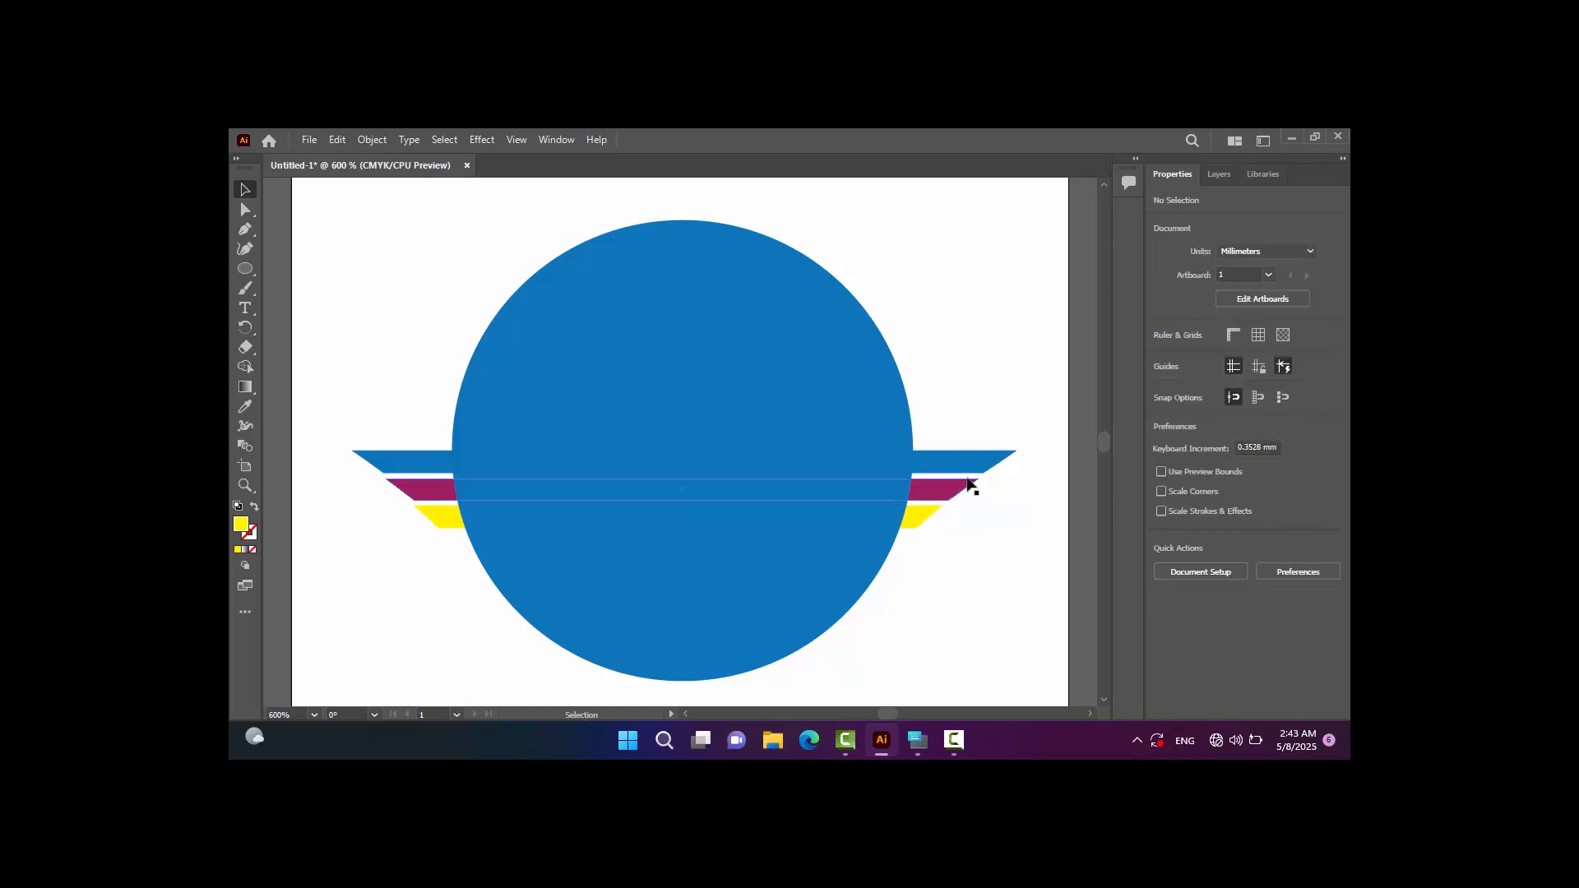
Extend the yellow bar's right end to a total width of about 27.52 mm.
click(927, 521)
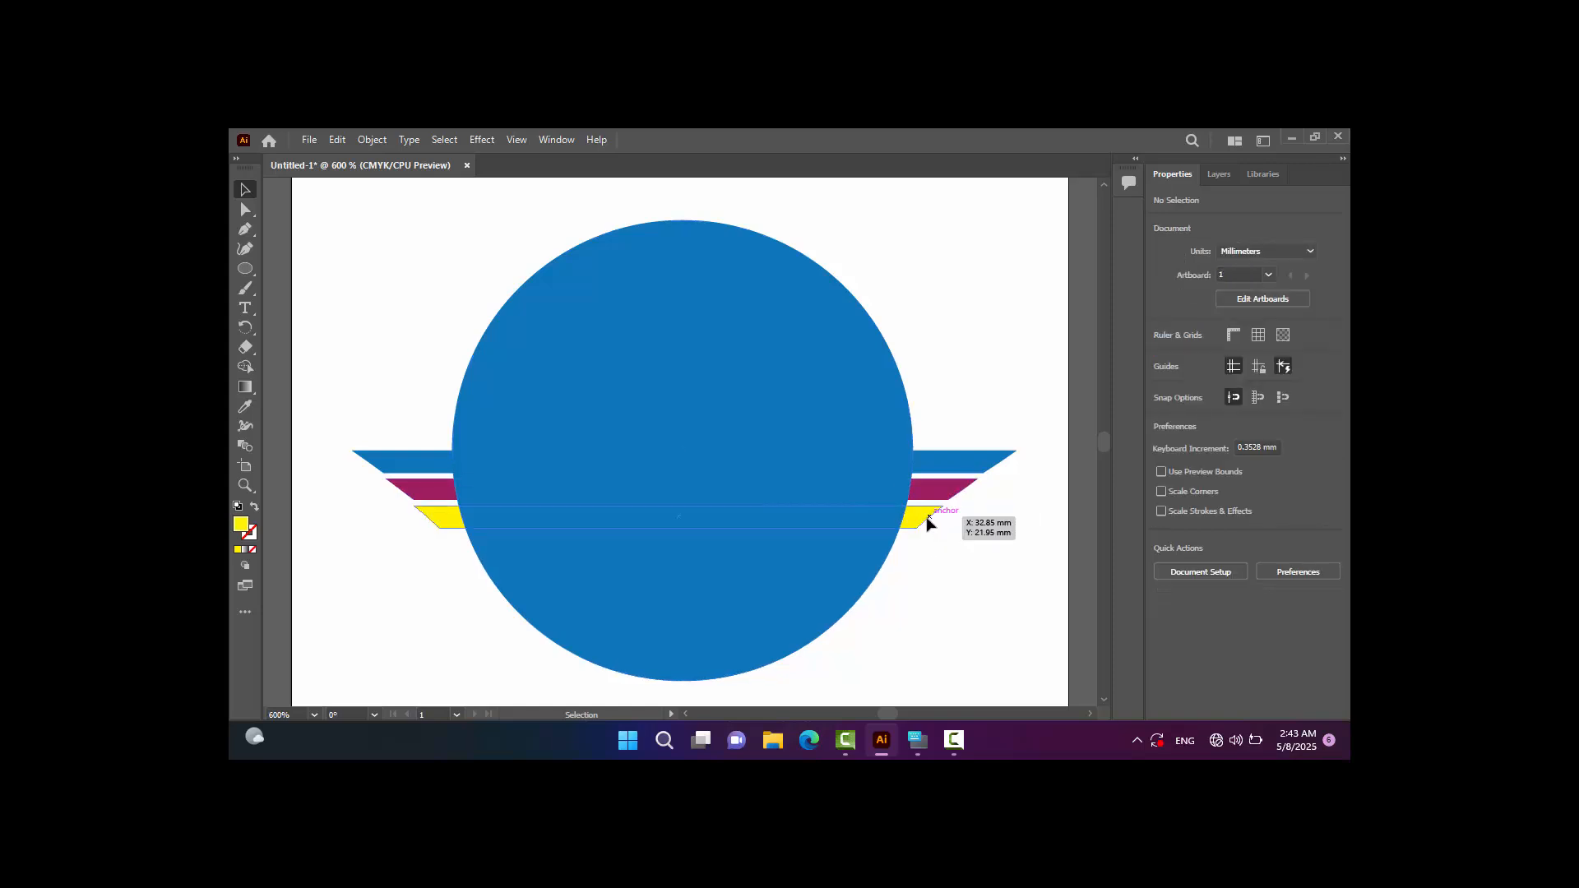
drag(942, 522, 948, 521)
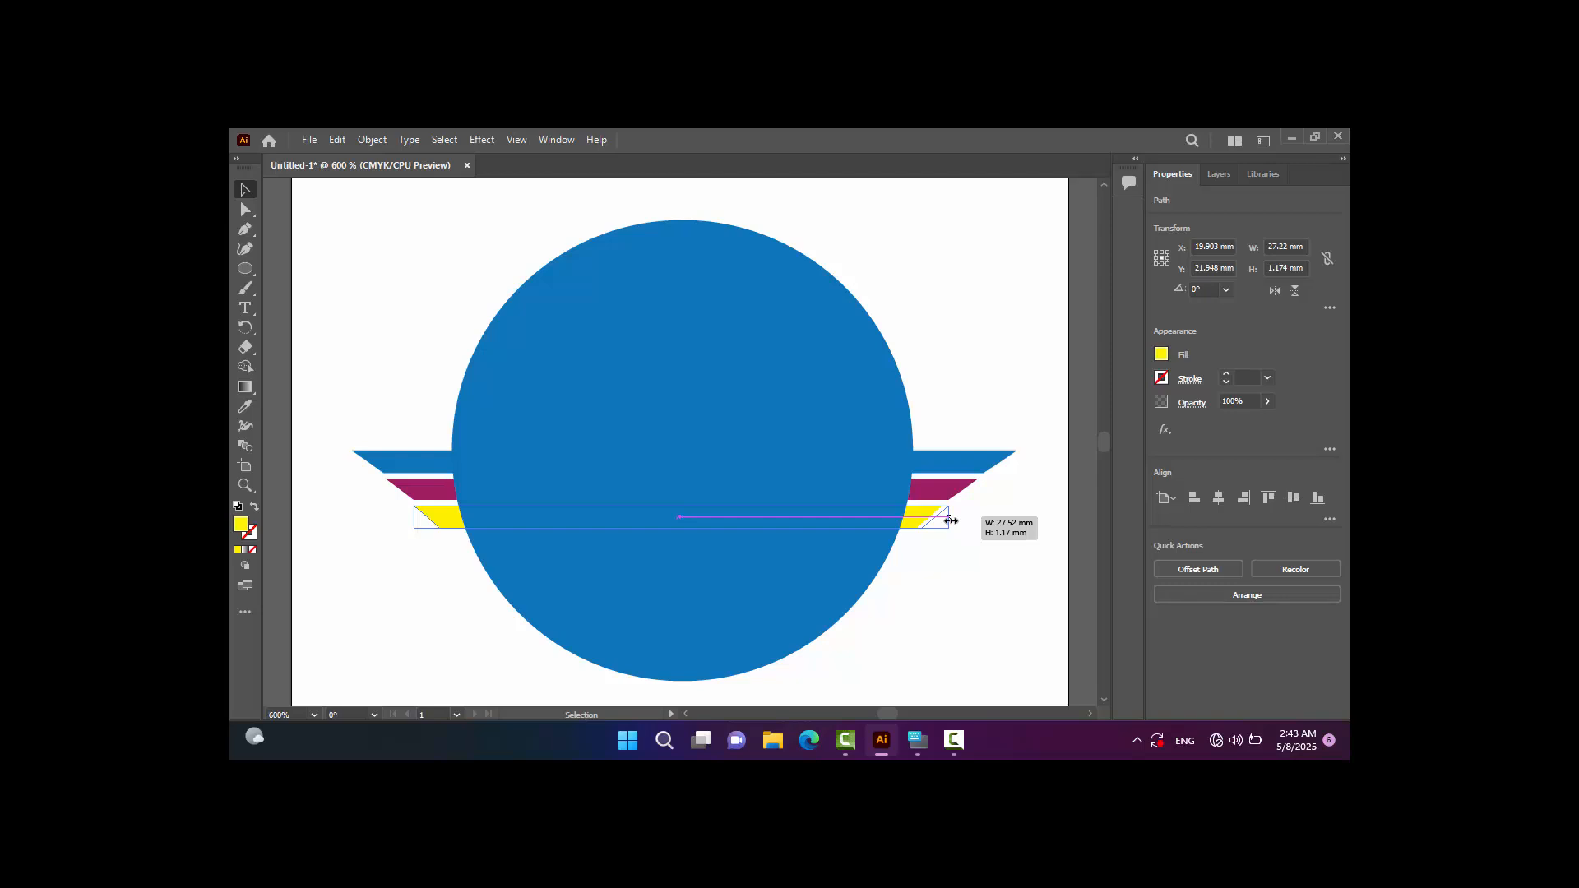
drag(951, 520, 951, 520)
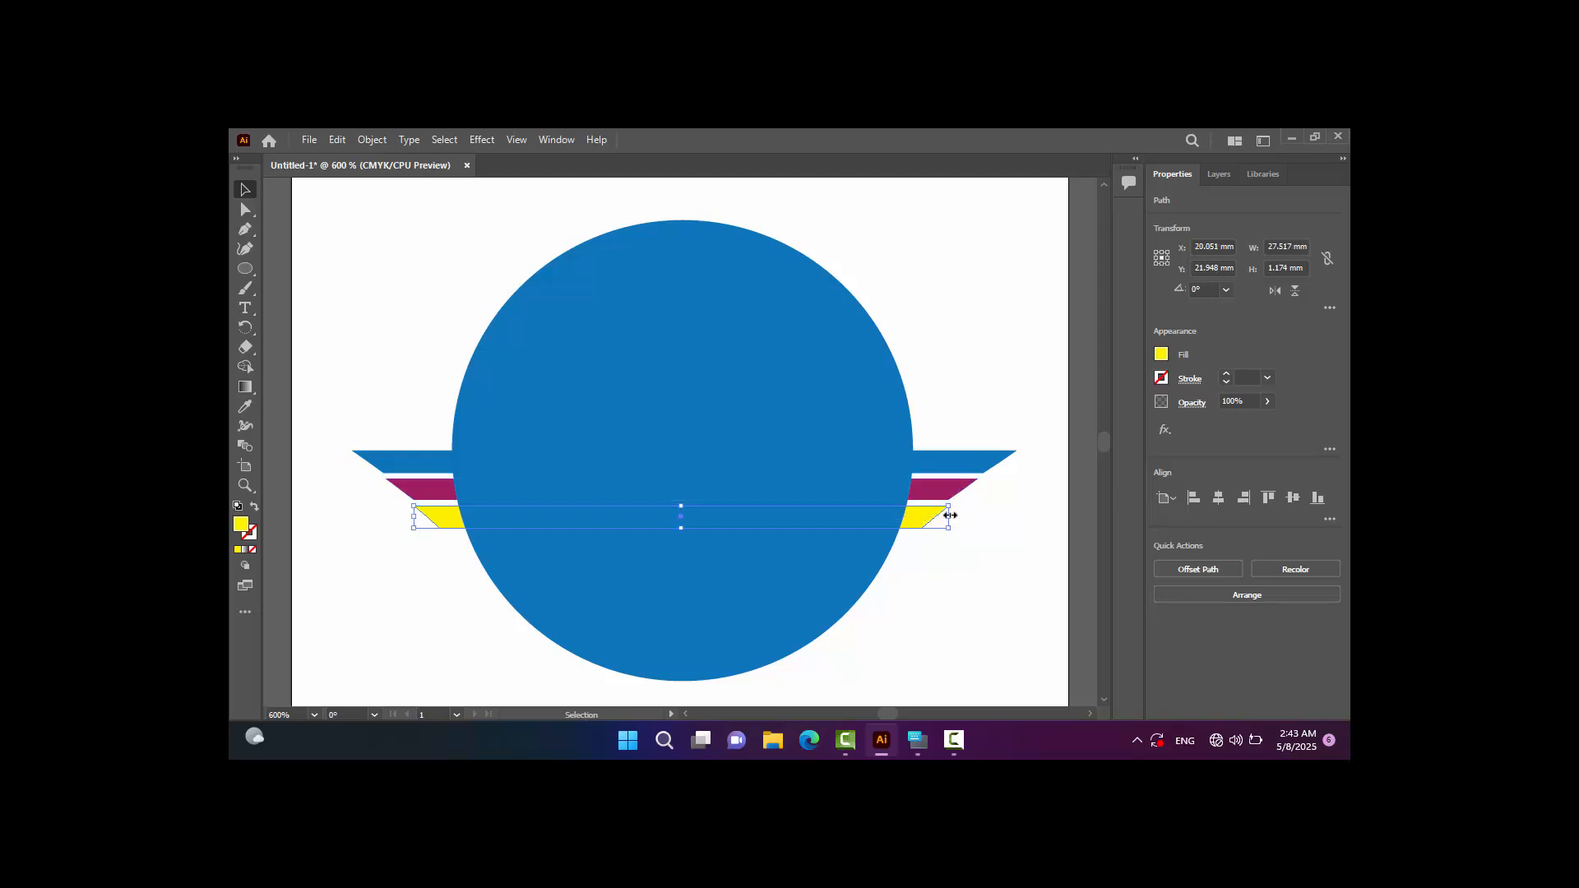
Extend the right ends of the magenta and blue bars slightly to line up the stack's taper, and deselect.
click(949, 493)
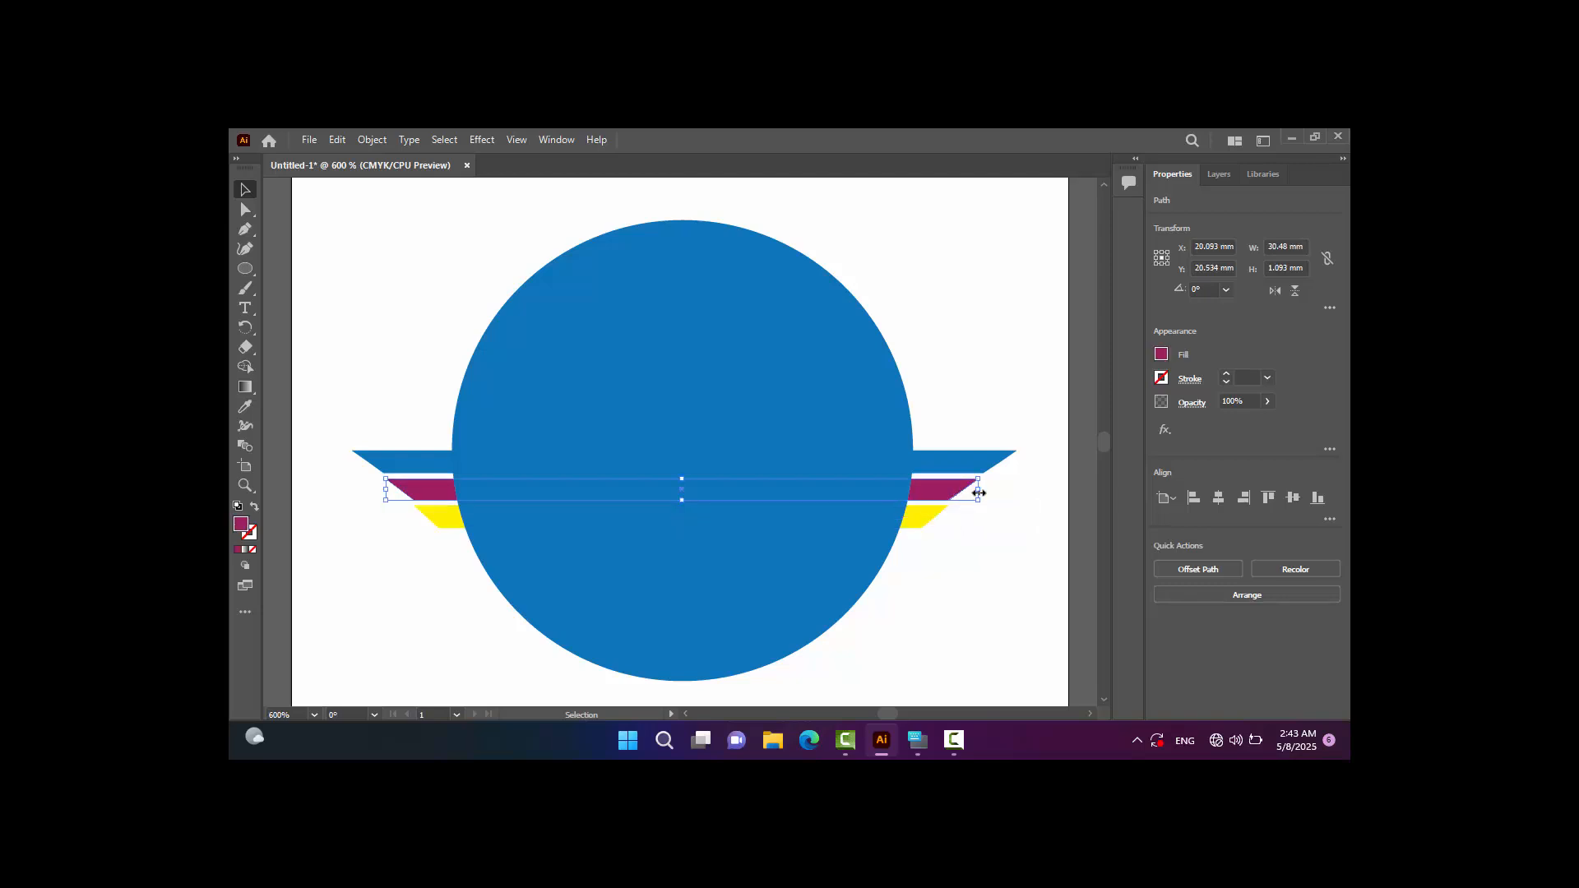
drag(979, 493, 984, 493)
click(1007, 462)
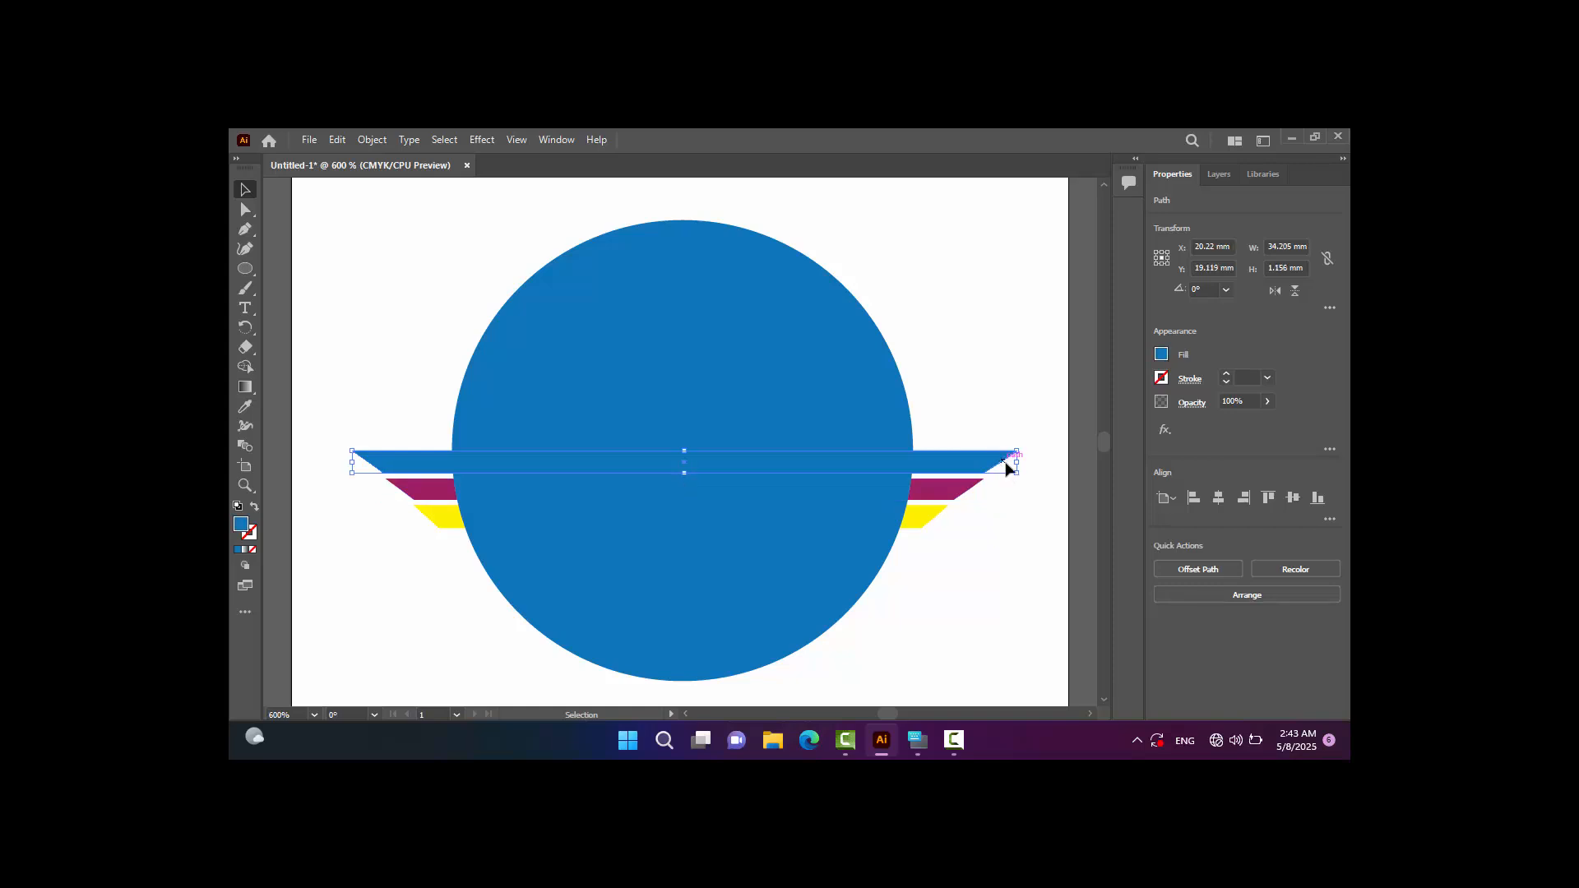
drag(1016, 462, 1021, 465)
click(405, 285)
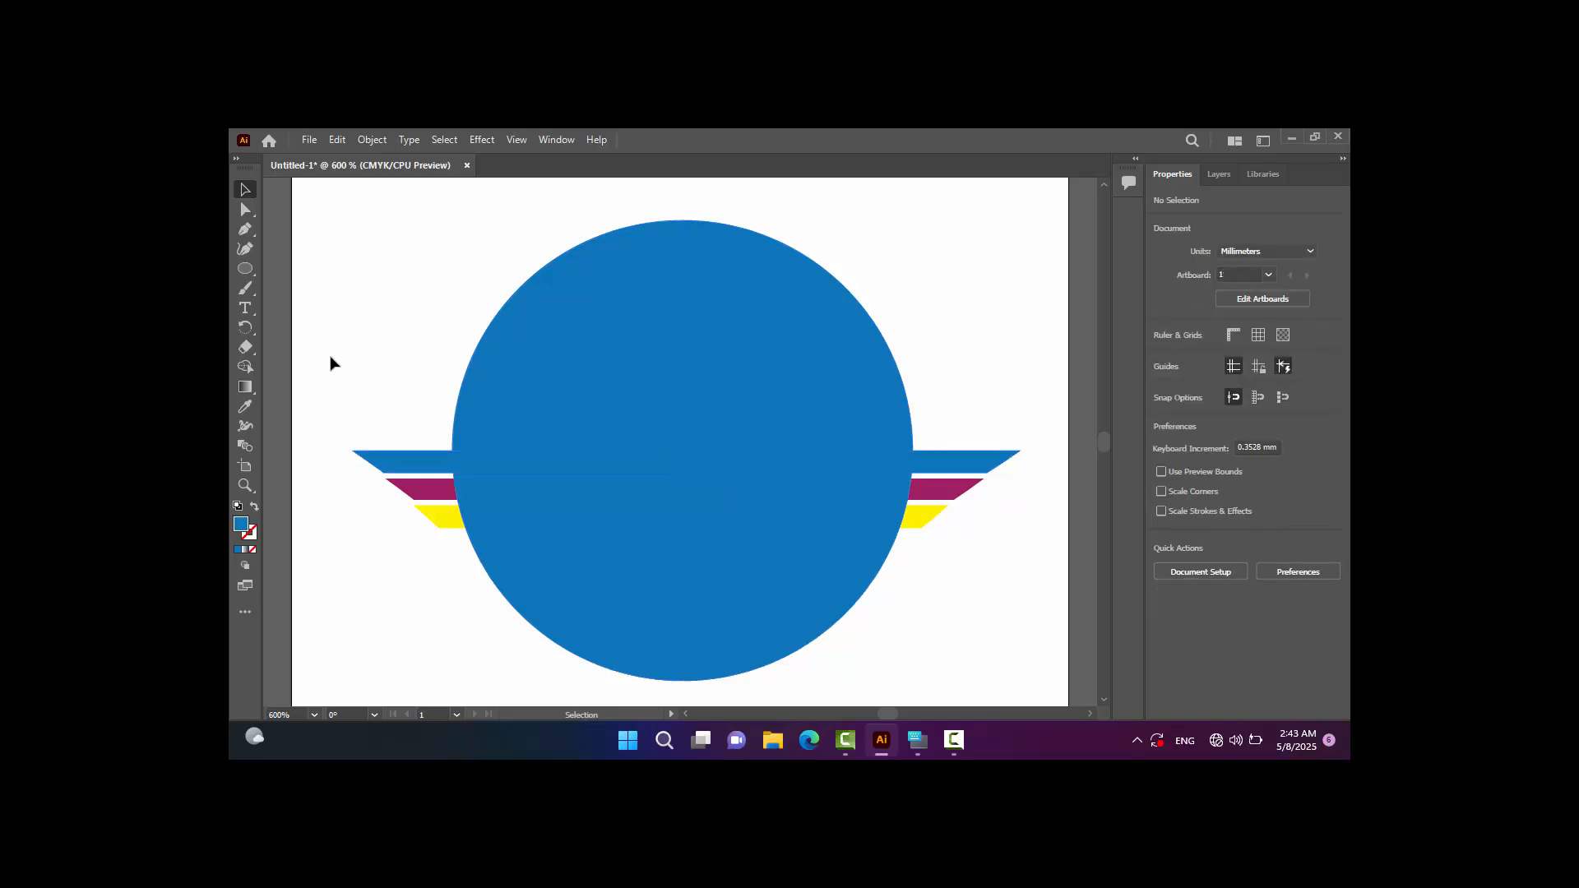
Change the large circle's fill colour to white.
click(739, 345)
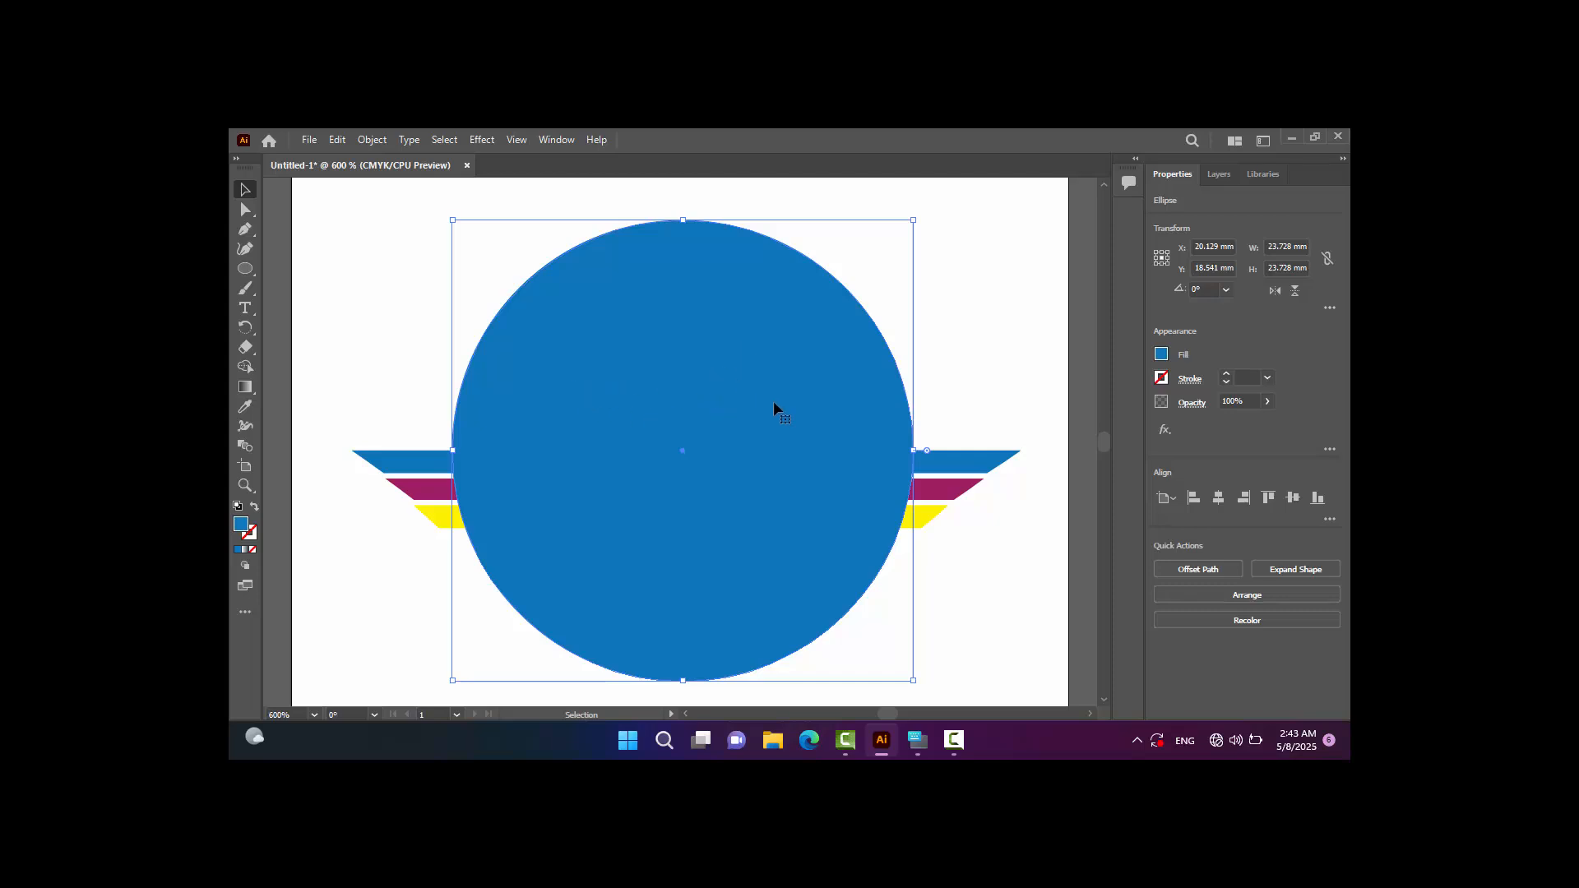
click(1161, 355)
click(982, 414)
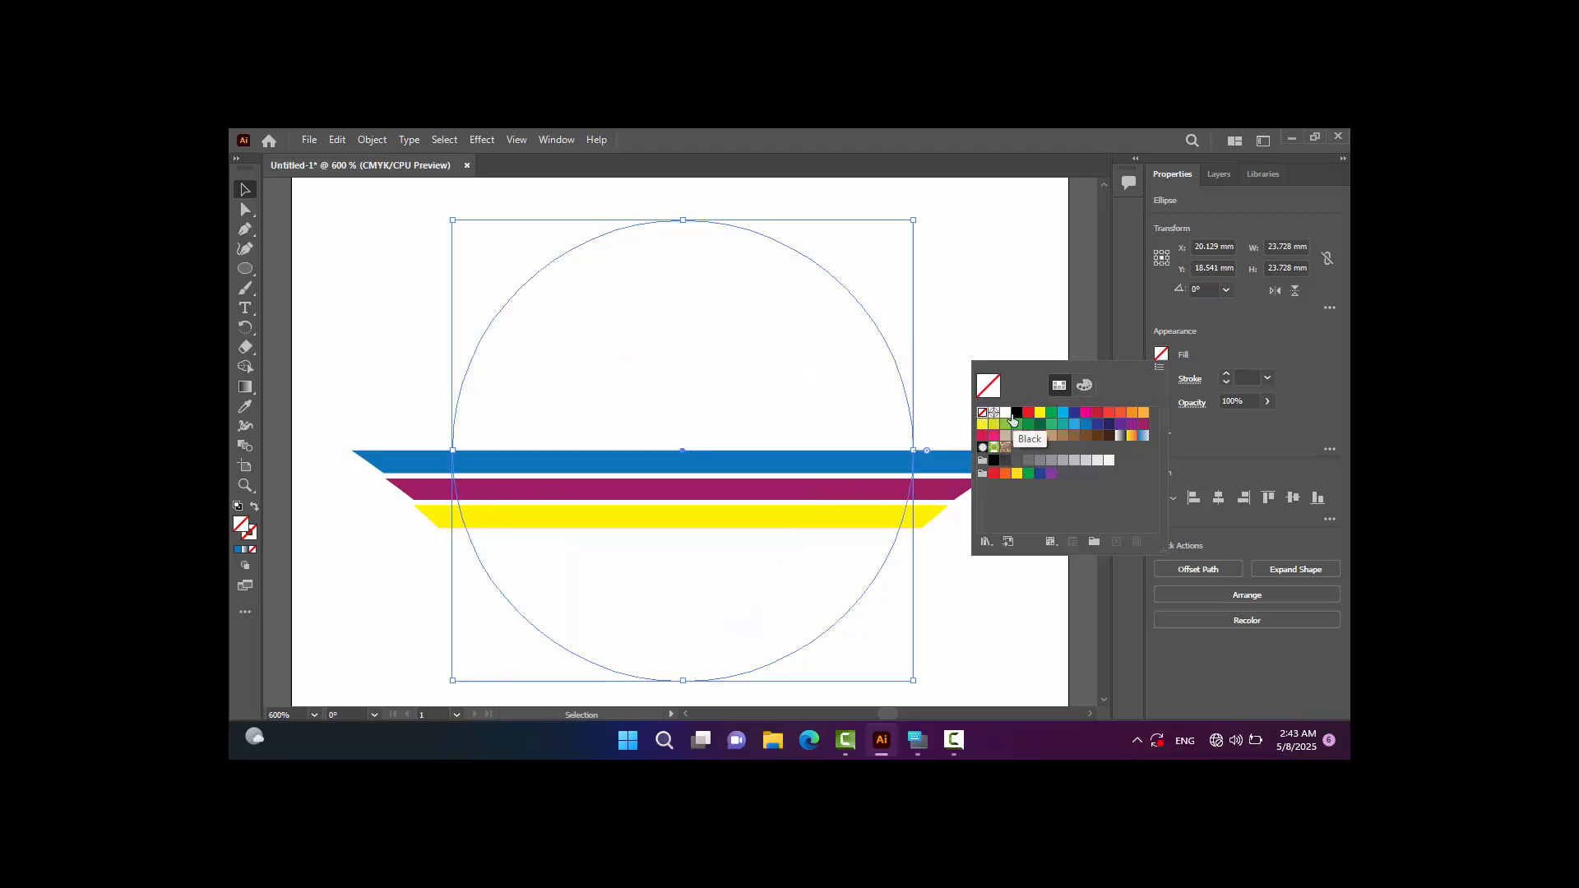
click(1006, 414)
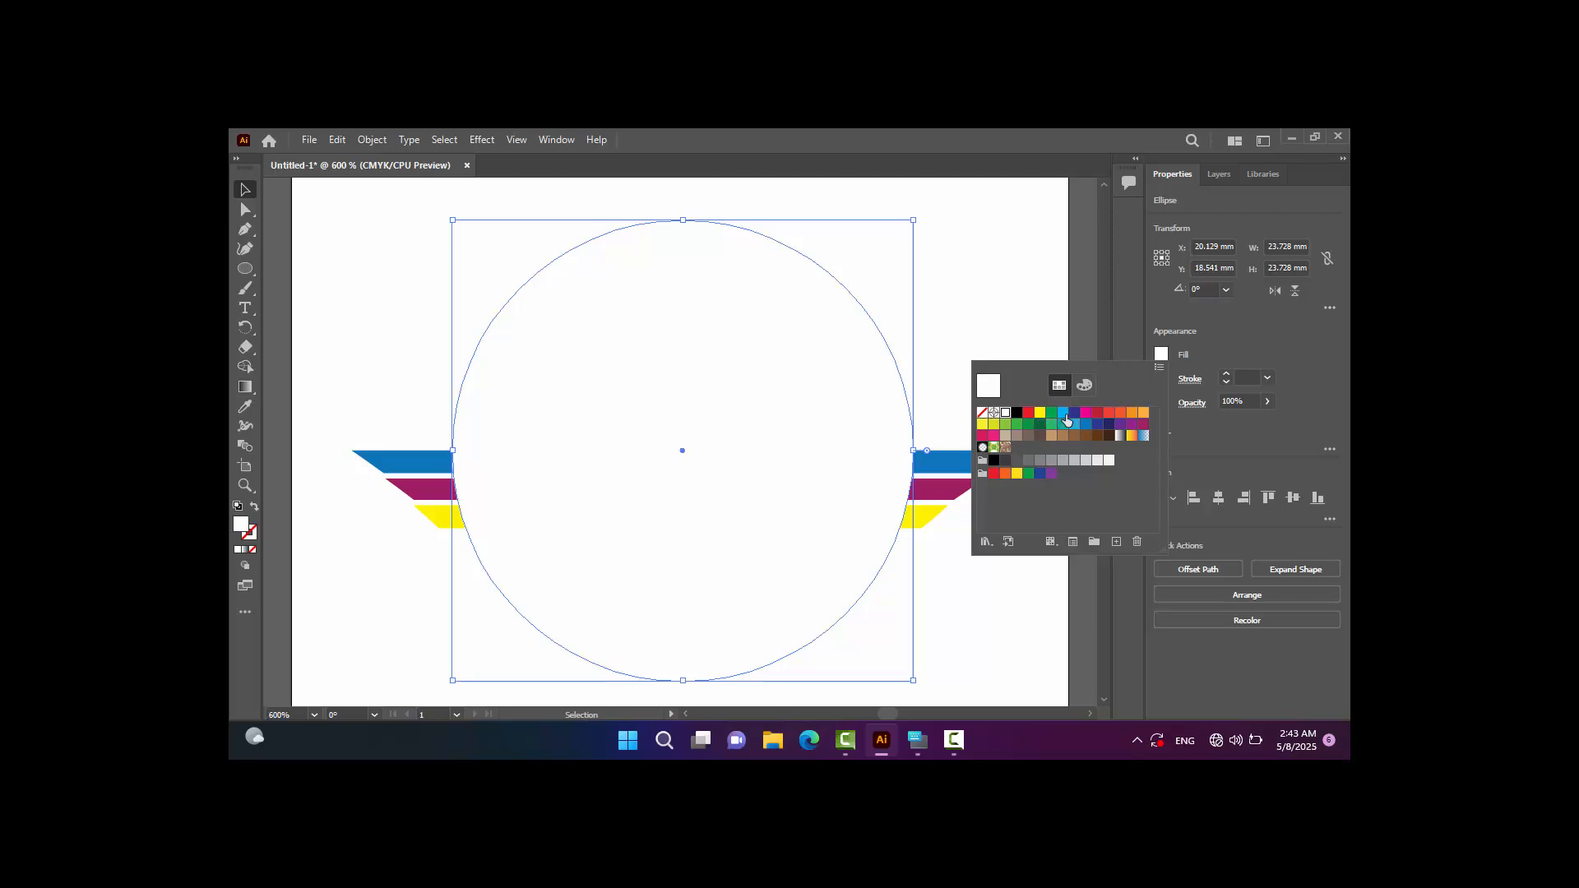
click(1193, 353)
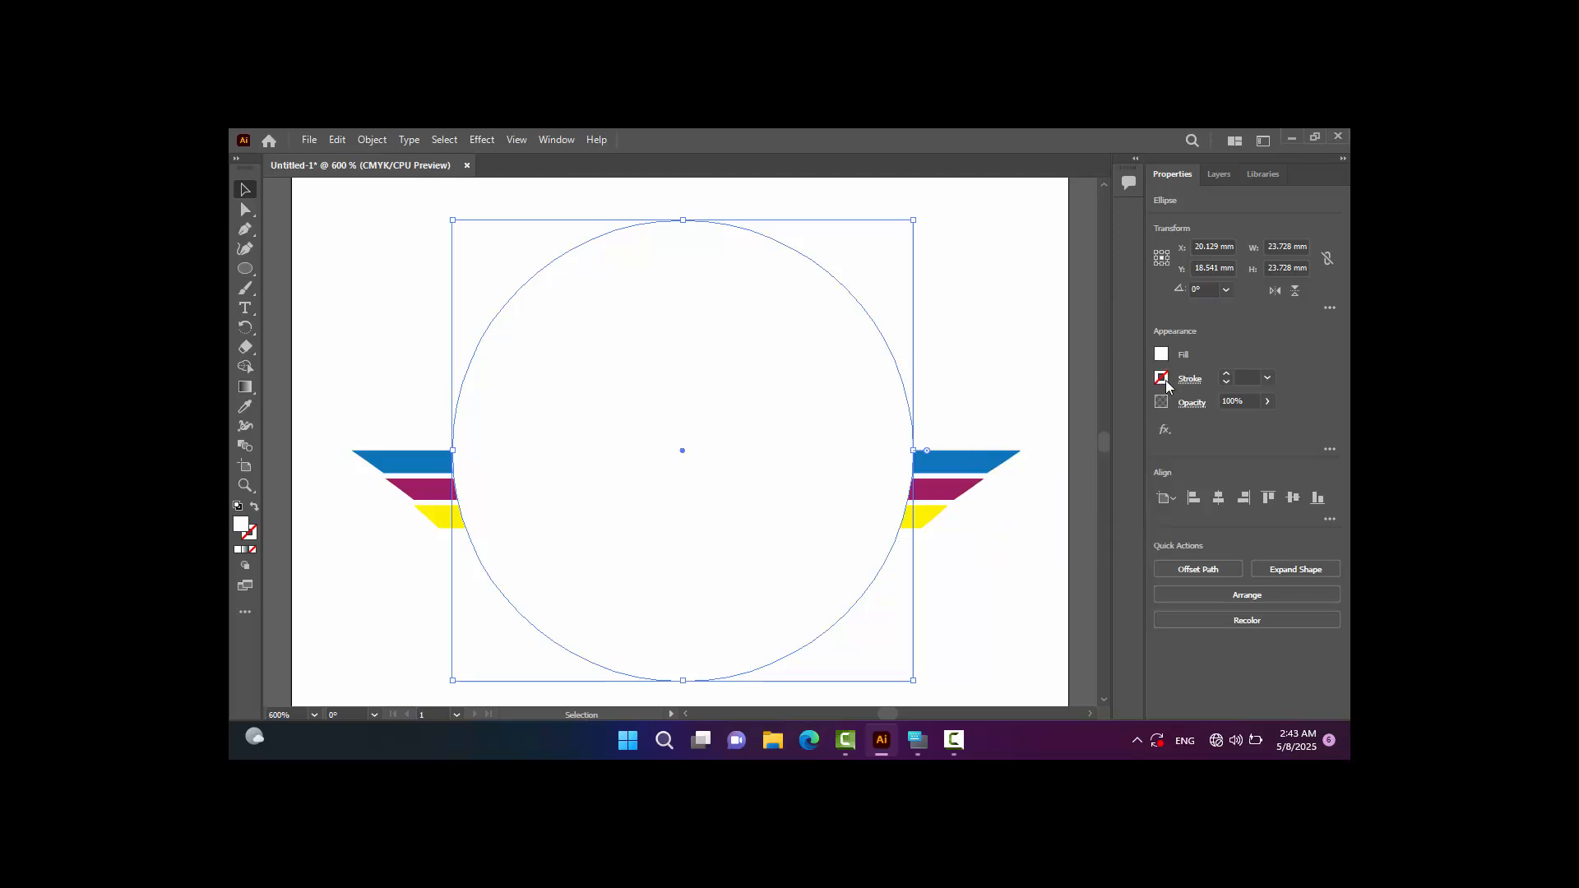
Give the white circle a black stroke.
click(1161, 378)
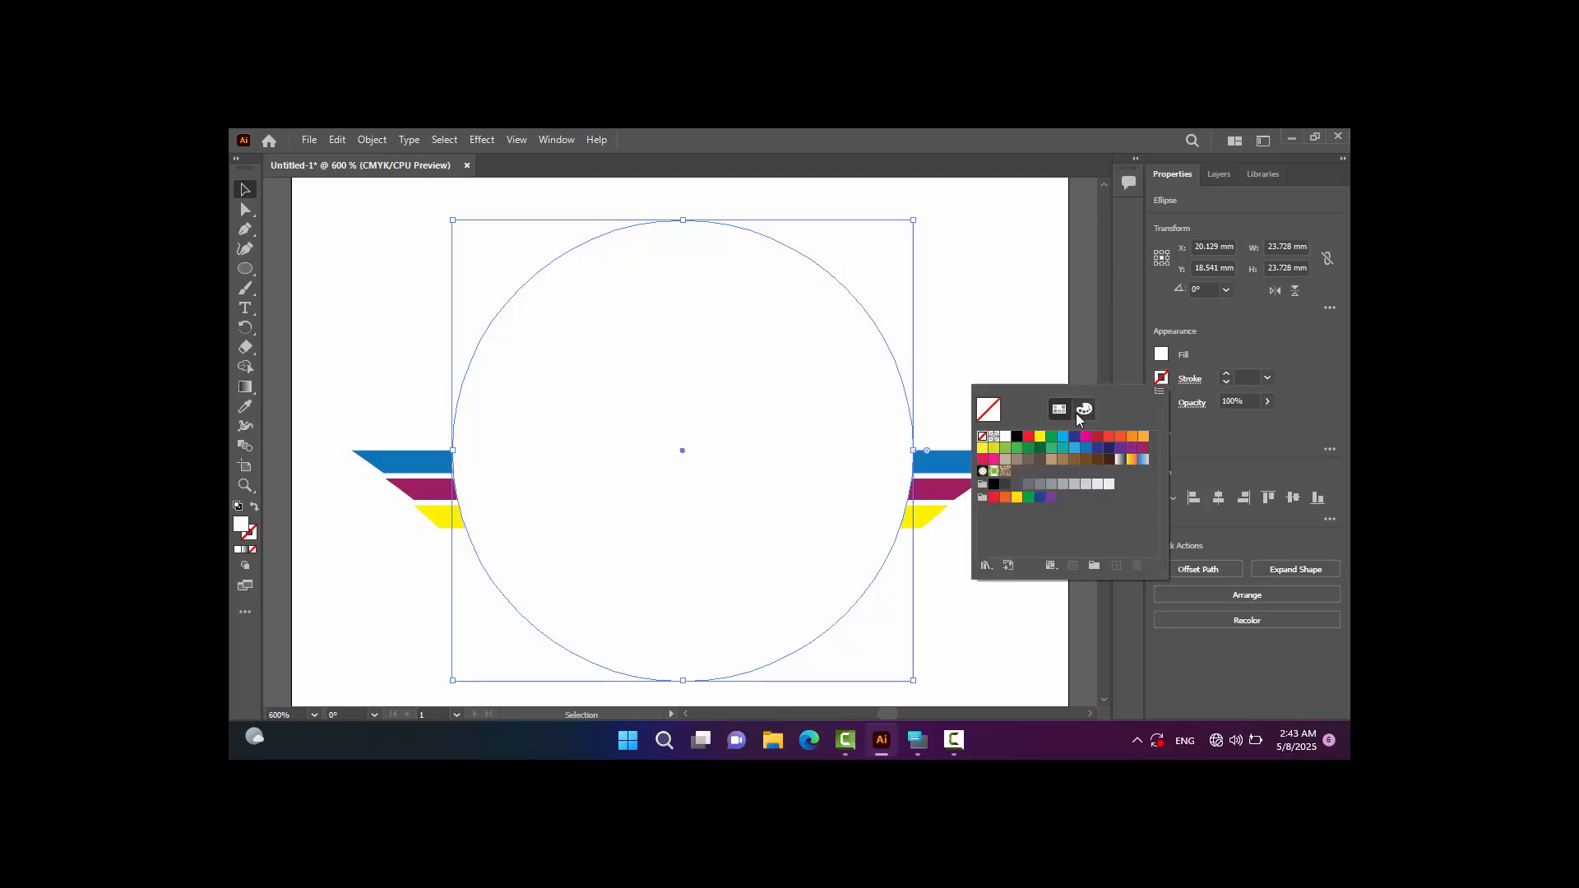
click(1018, 448)
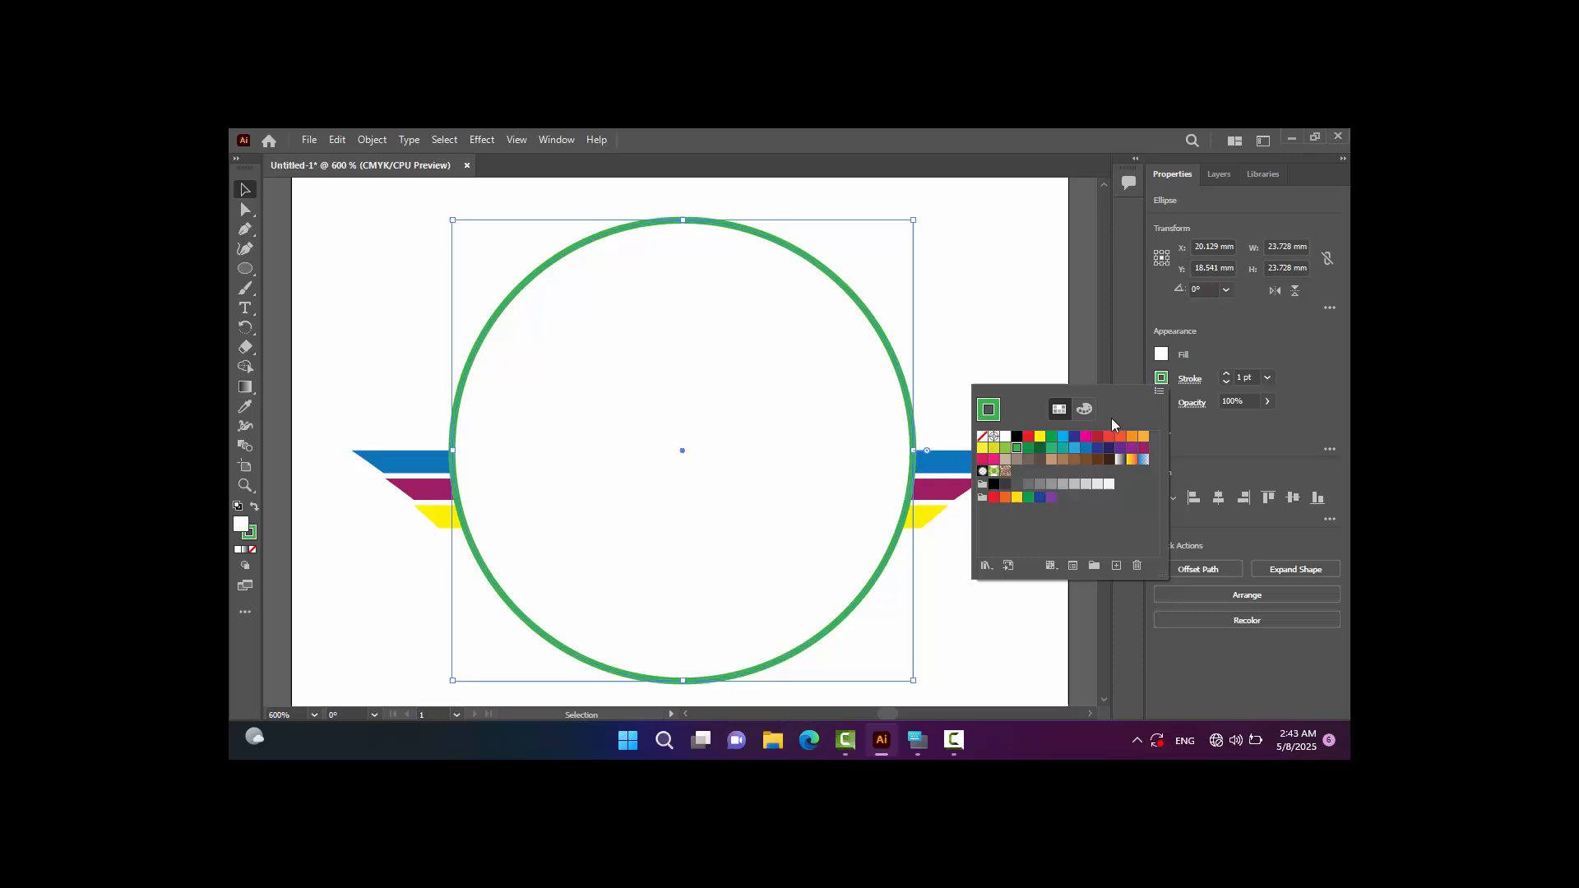
click(1017, 438)
click(1151, 360)
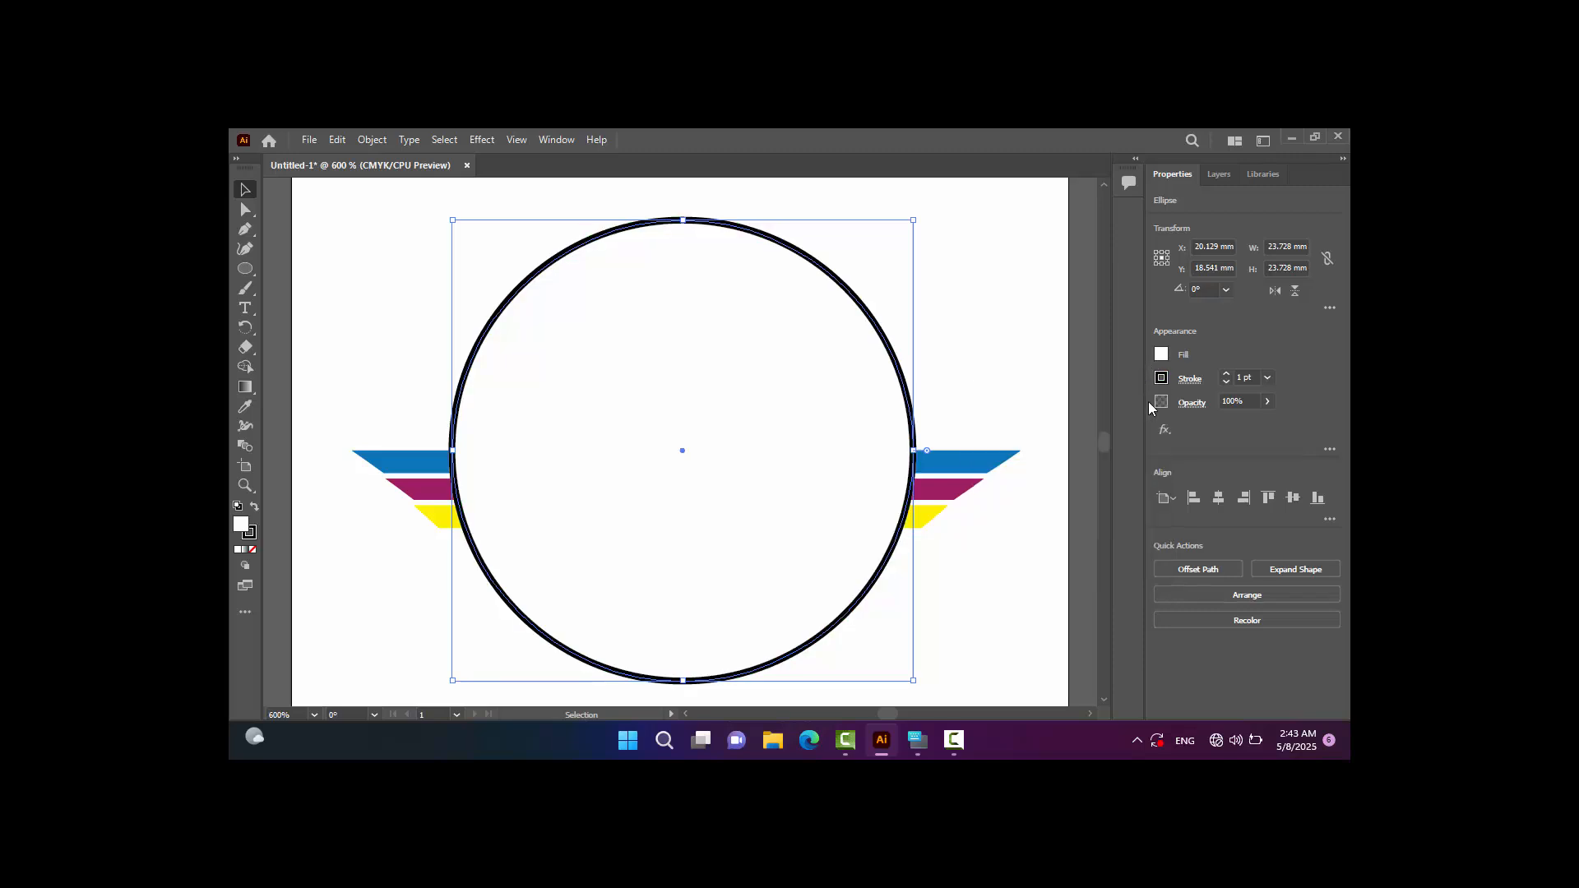
Set the circle's stroke weight to 2 pt and deselect it.
click(1227, 374)
click(1227, 373)
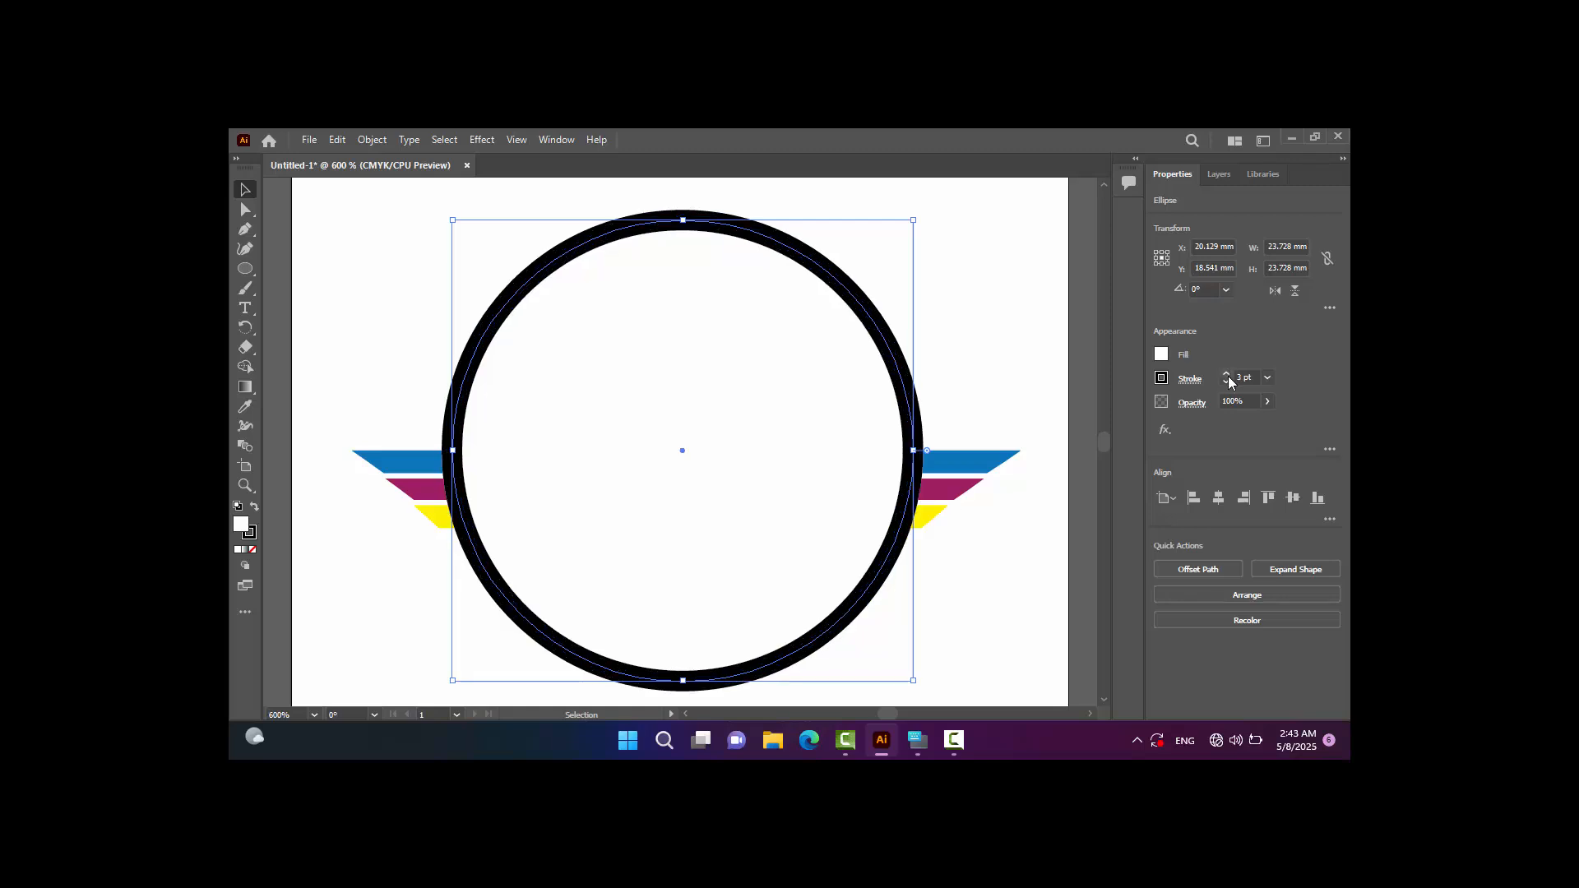
click(1226, 381)
click(336, 252)
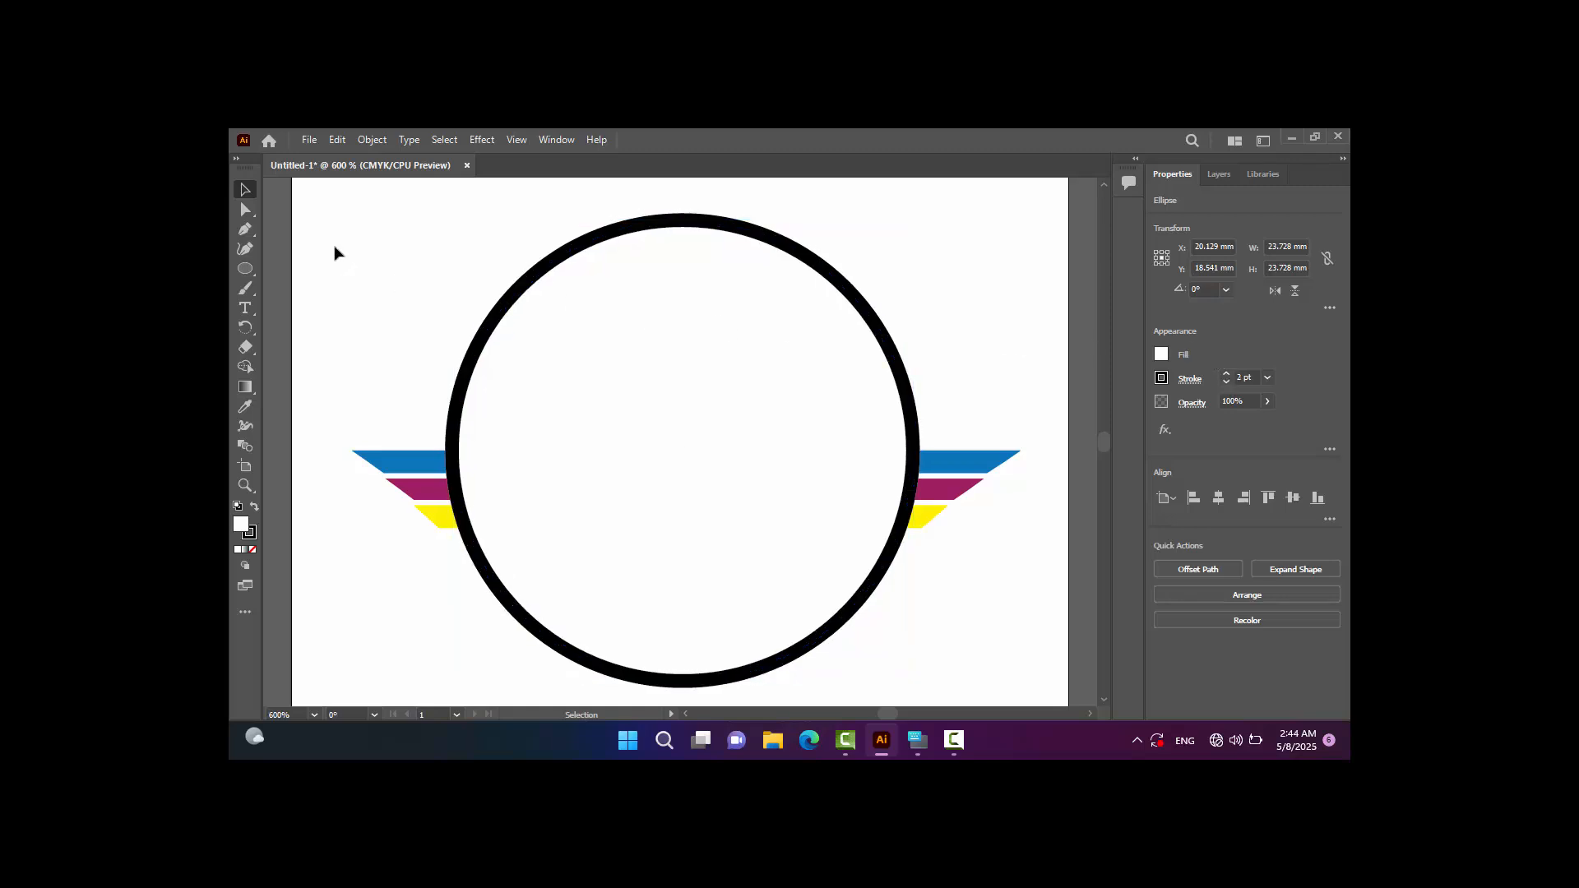
key(ctrl+minus)
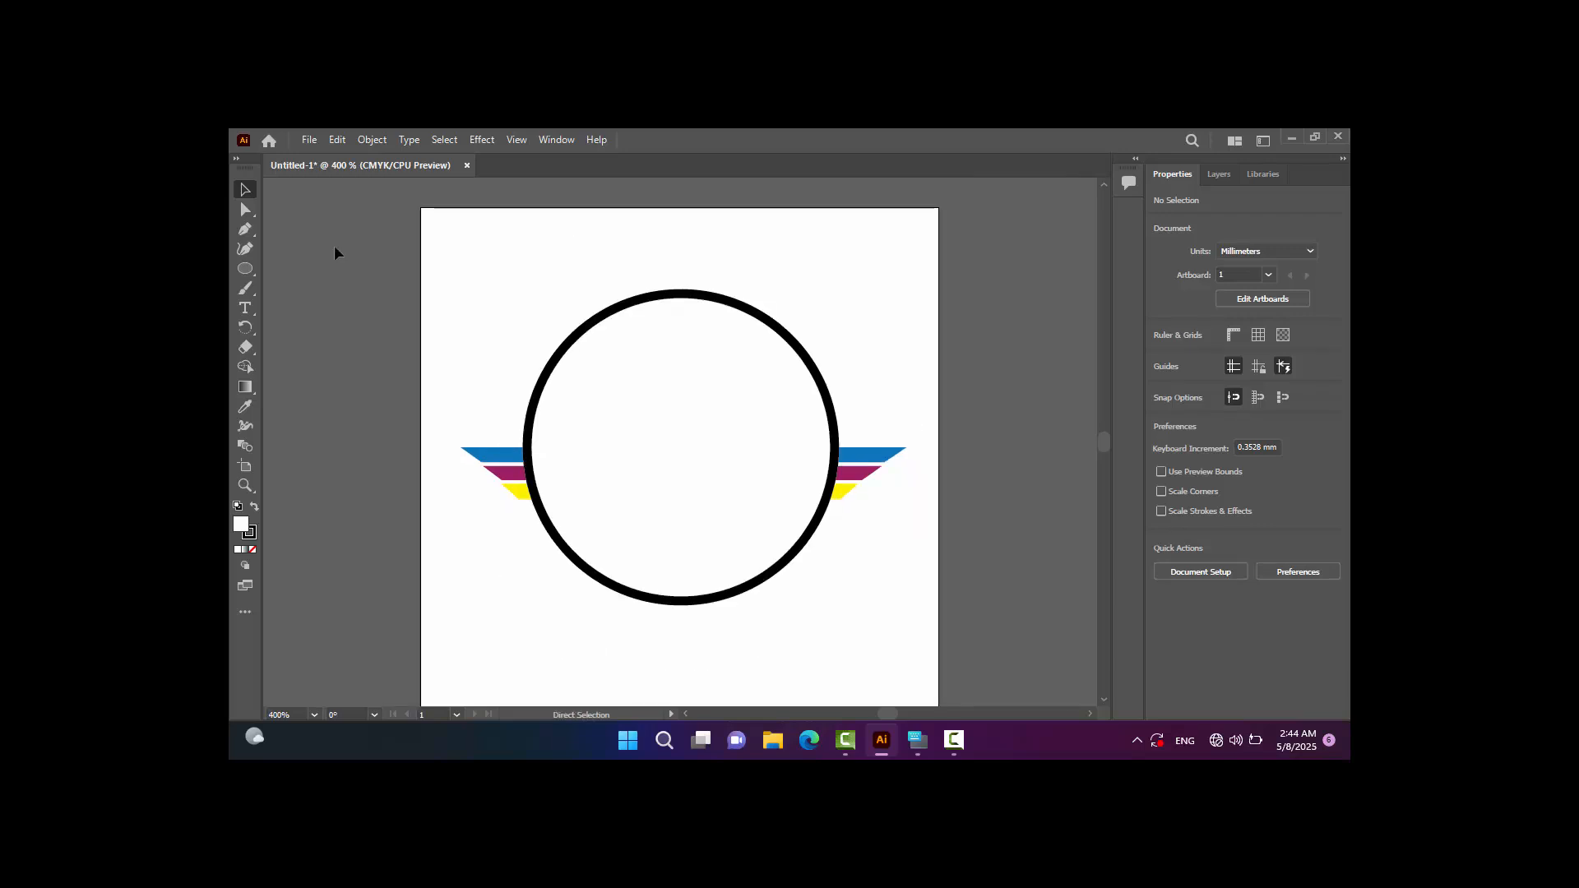
Bring the blue, magenta and yellow bars to the front of the large black-outlined circle, and deselect them.
key(ctrl+plus)
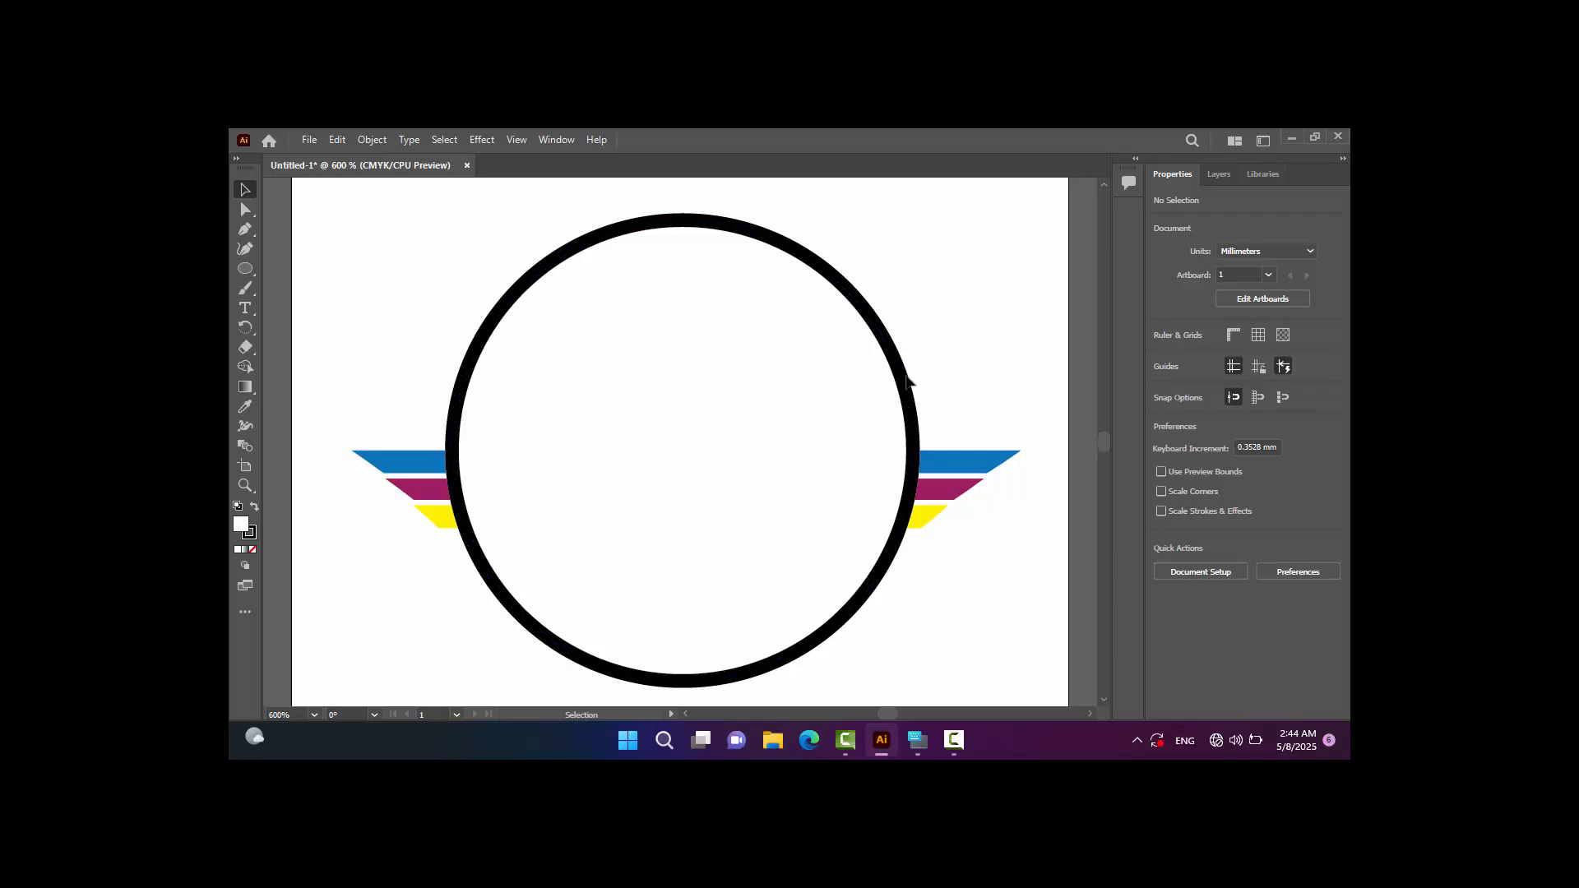
click(916, 428)
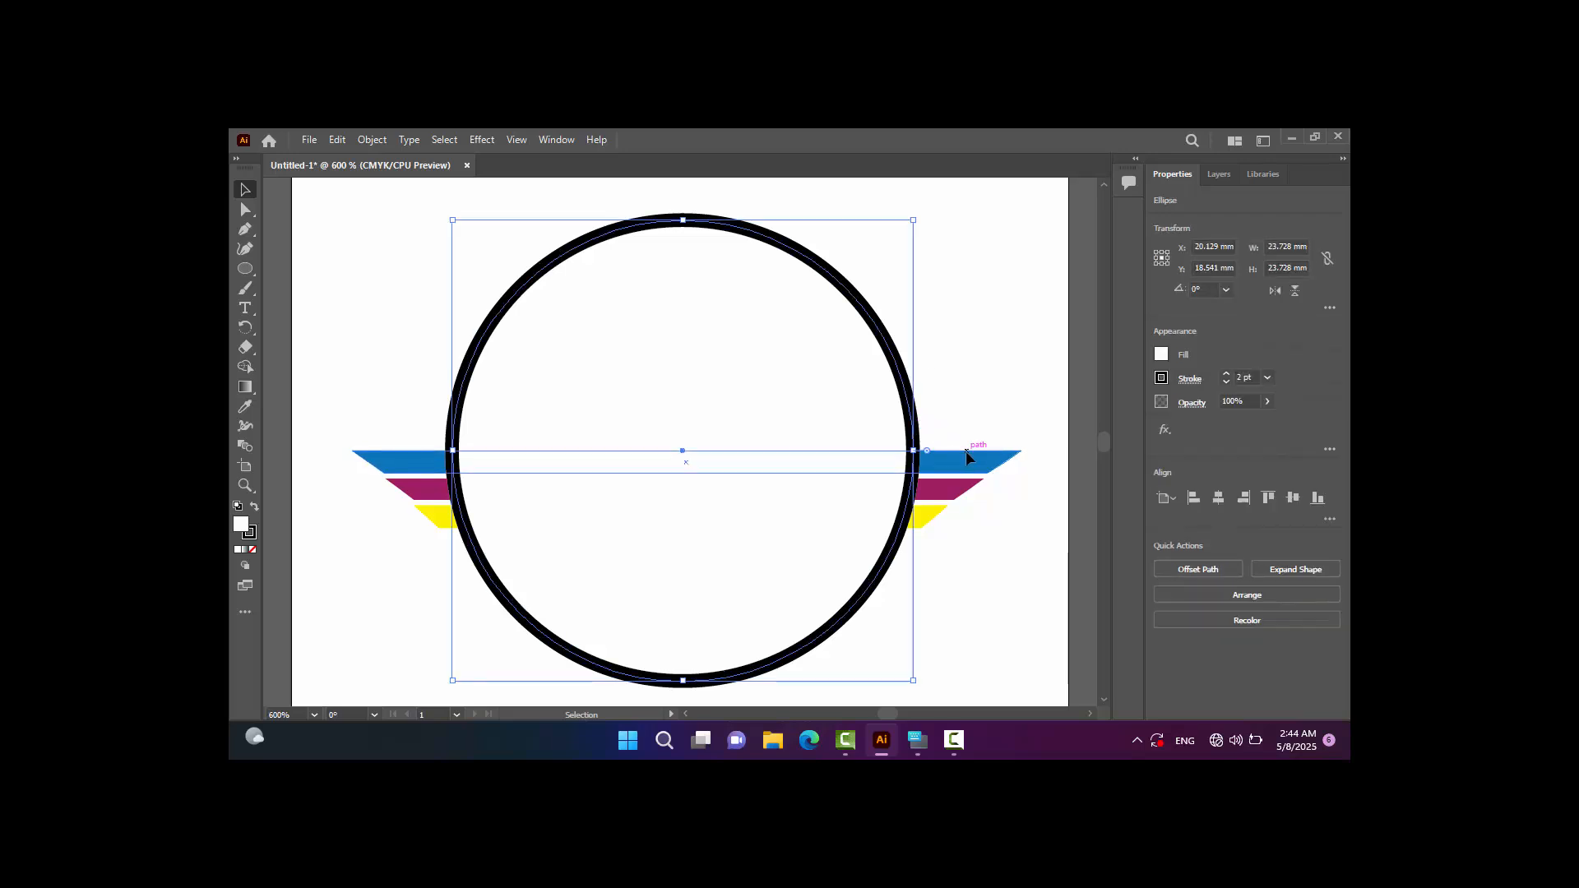
click(966, 453)
shift+click(956, 495)
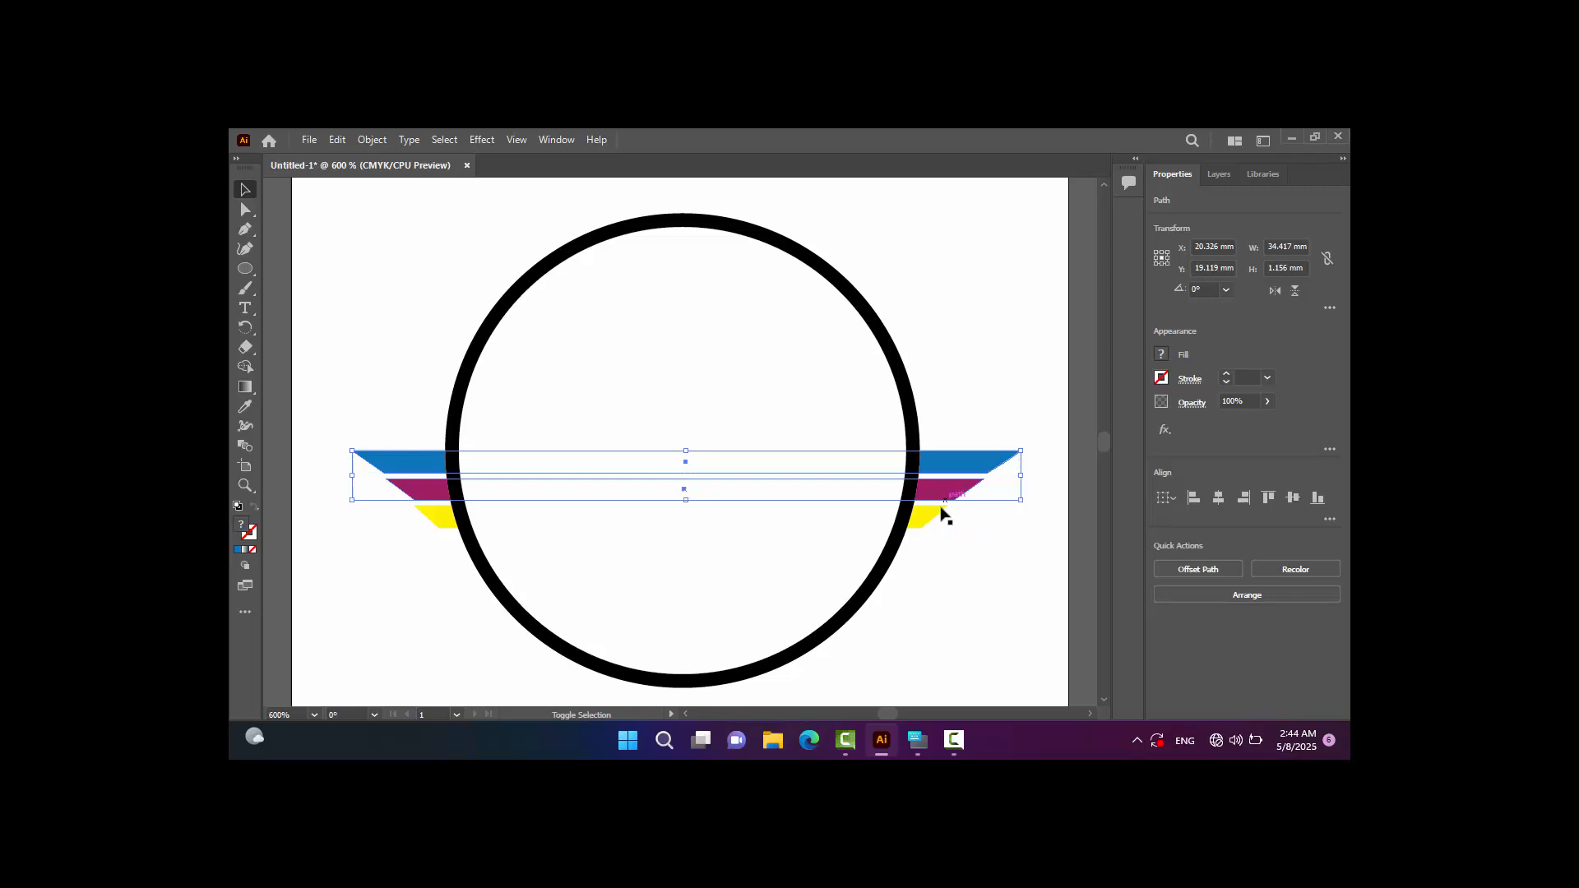
shift+click(941, 515)
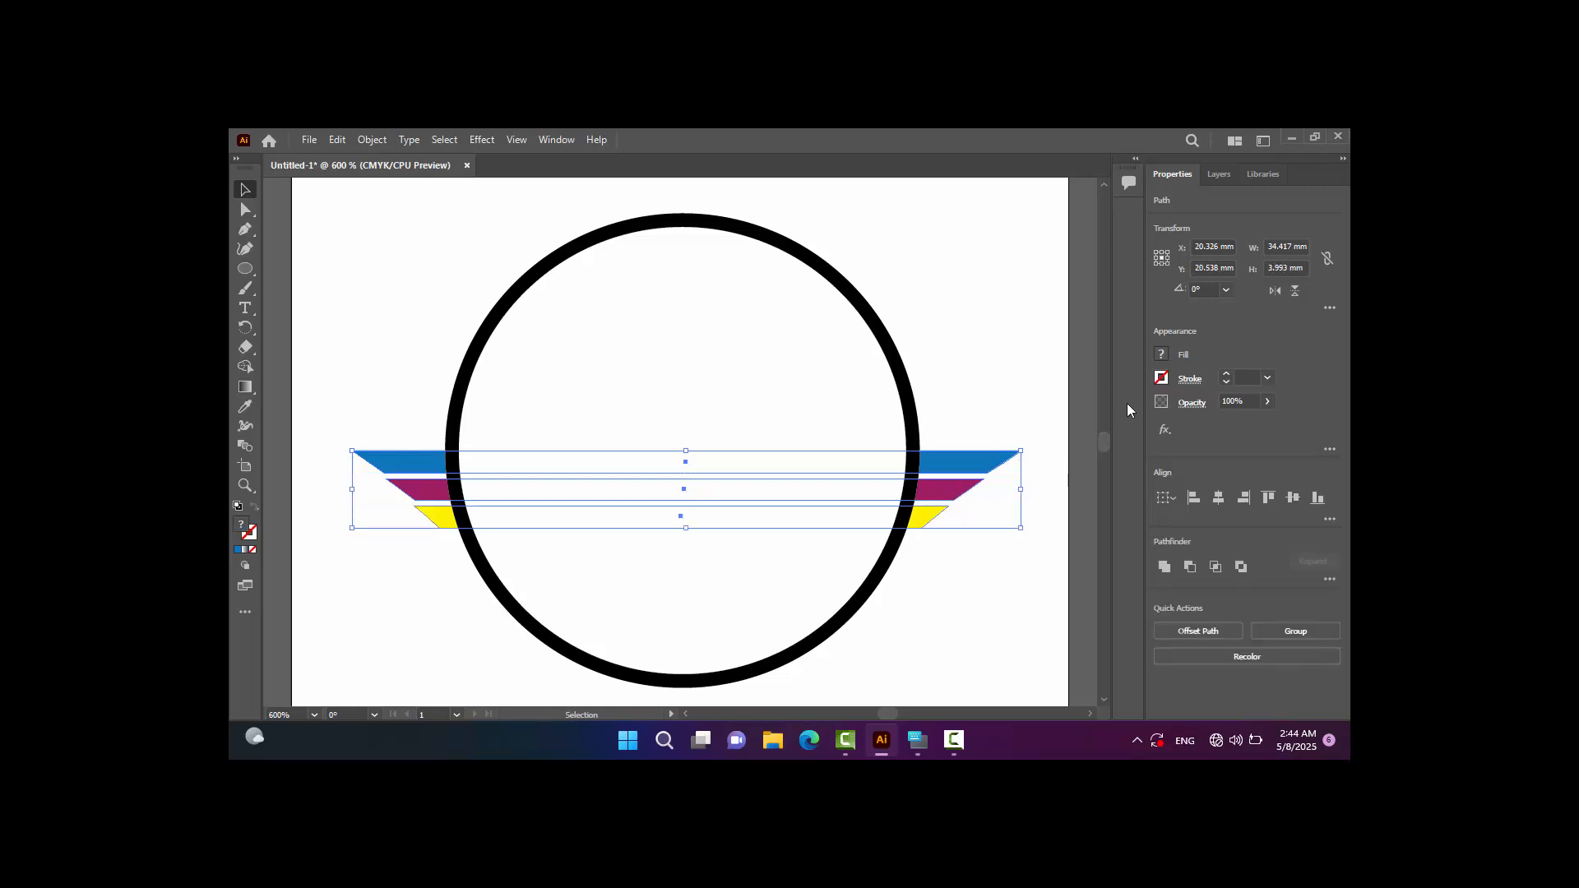
right_click(945, 477)
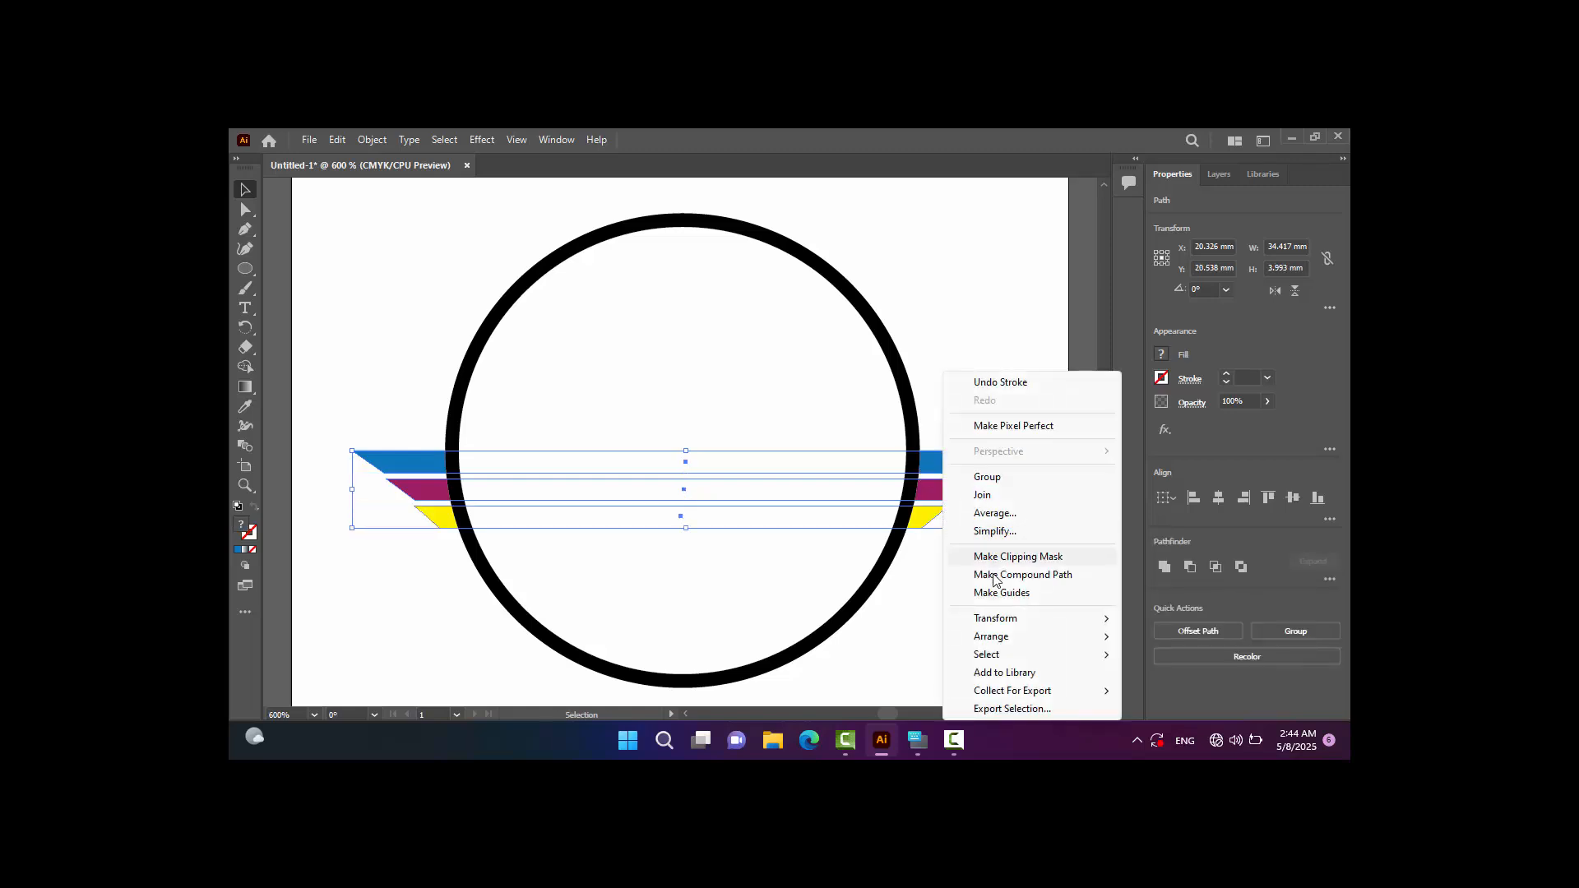
mouse_move(1002, 640)
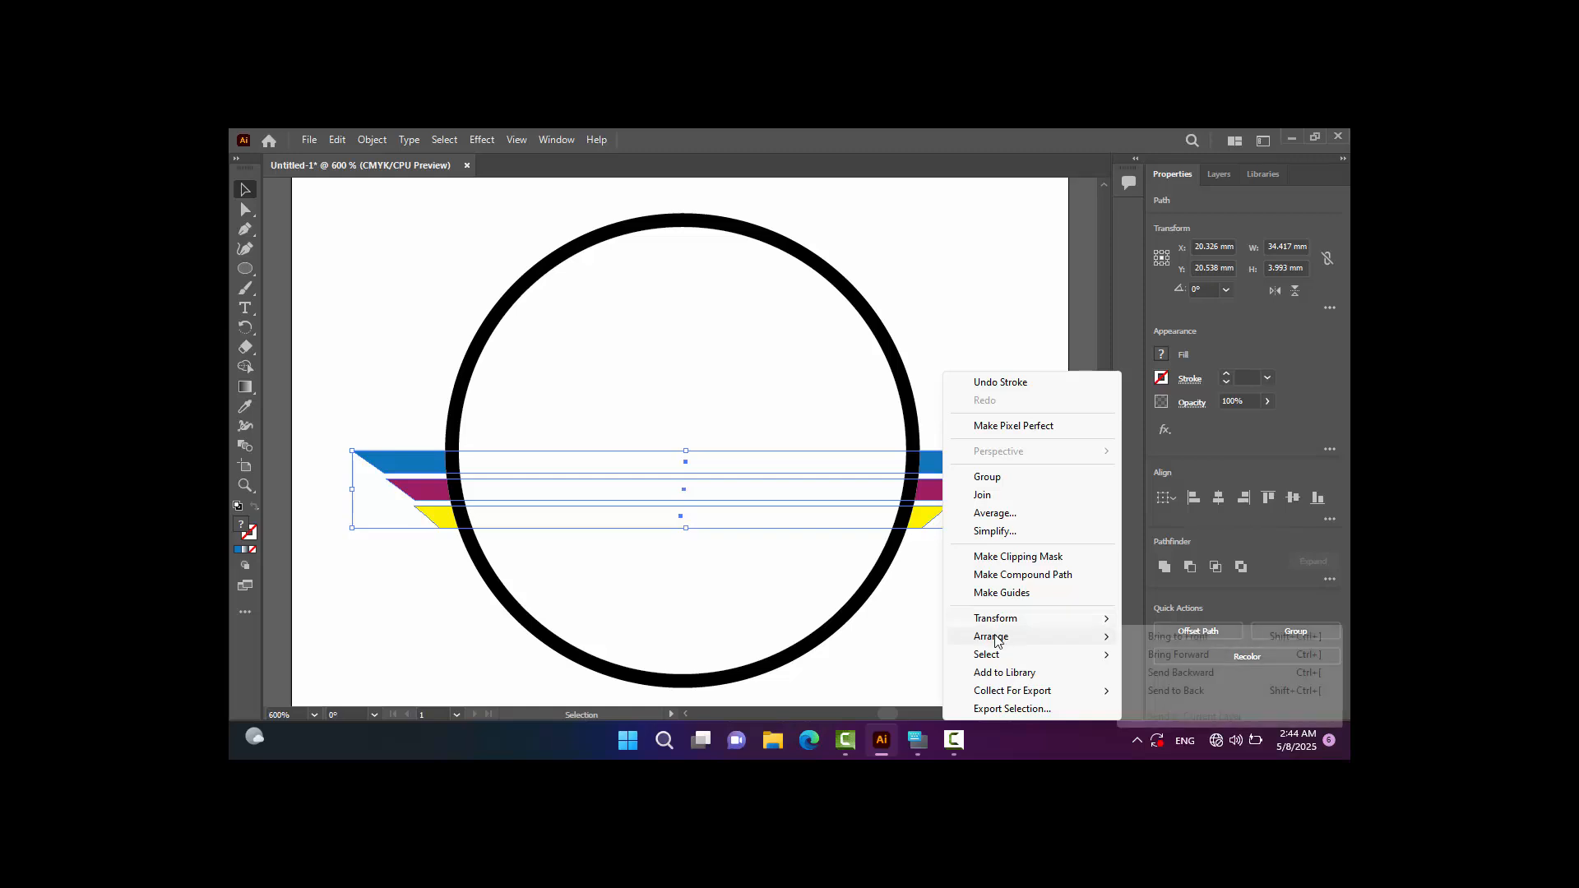
click(1170, 638)
click(945, 356)
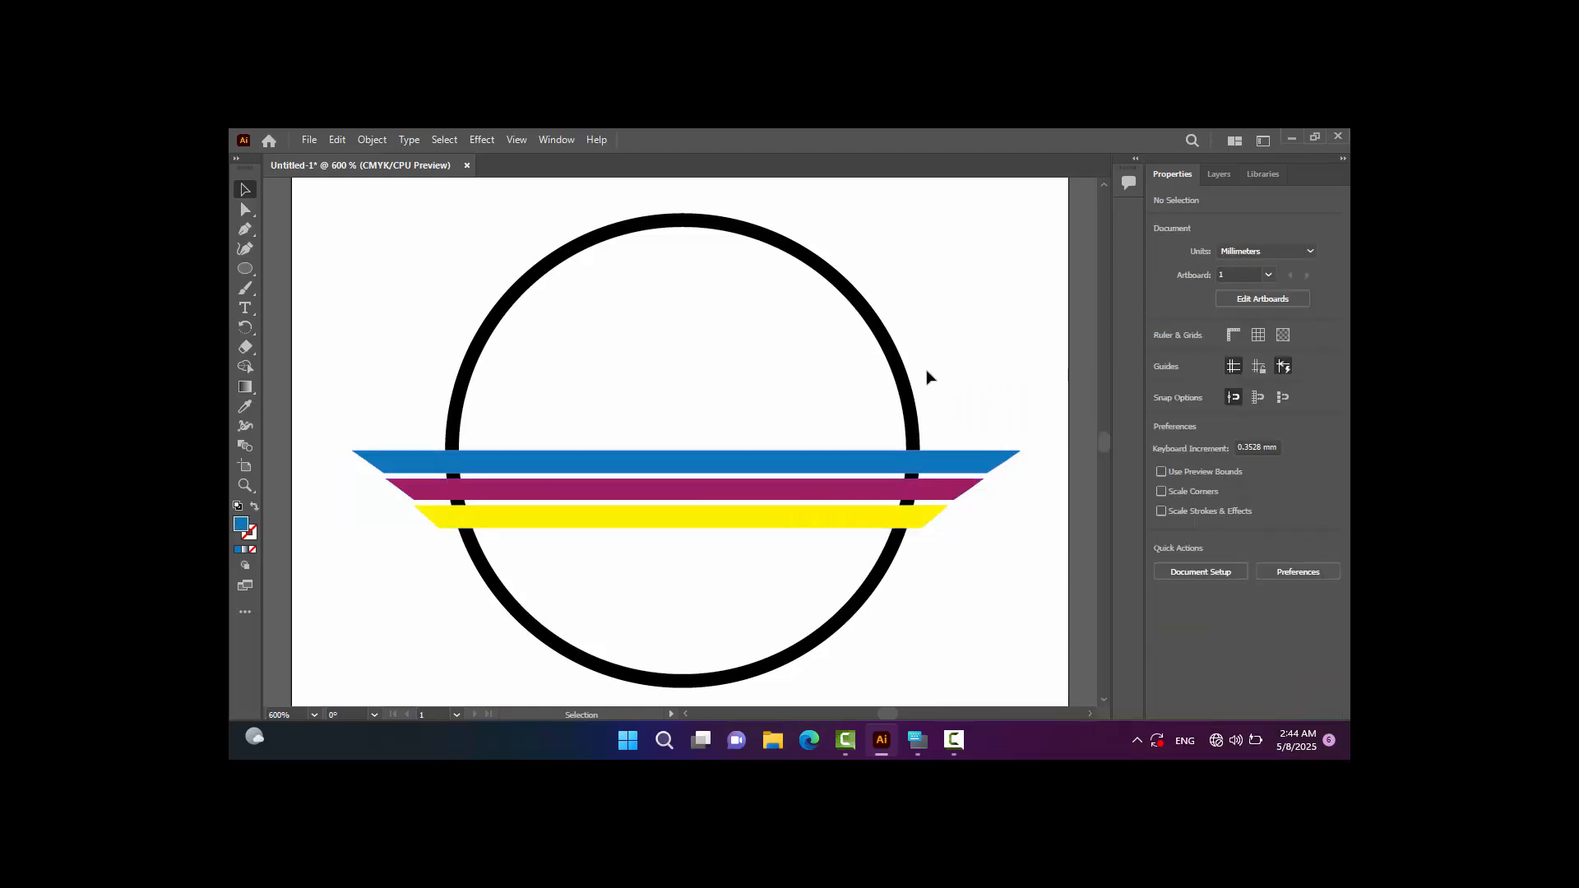
Paste a copy of the outlined circle over the original and the bars, and shrink it to about 22.8 mm in diameter.
click(908, 381)
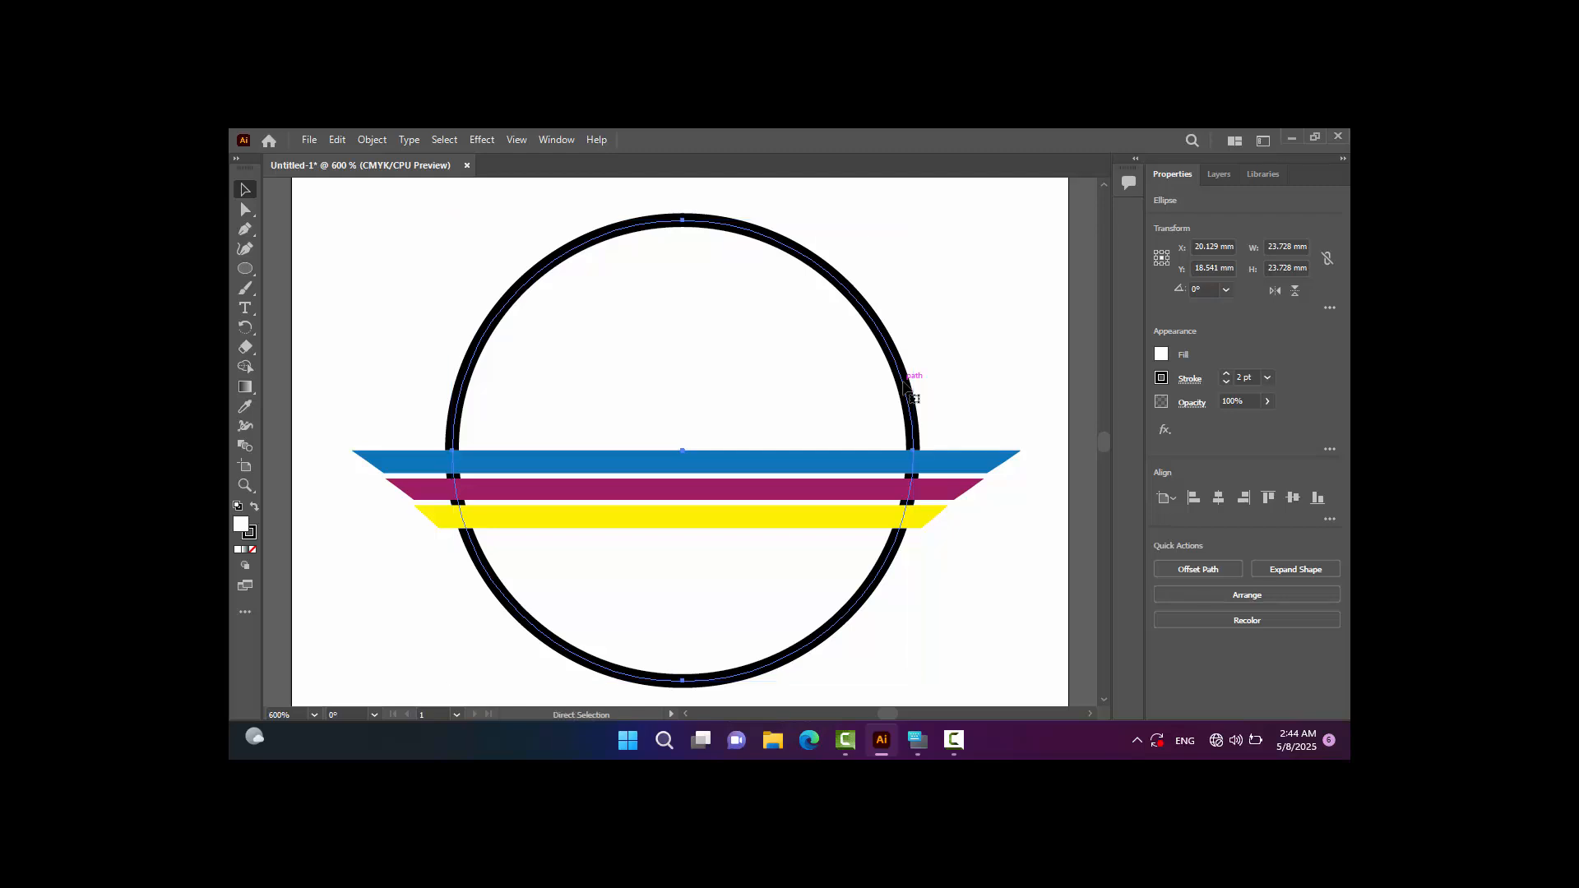
key(ctrl+c)
key(ctrl+v)
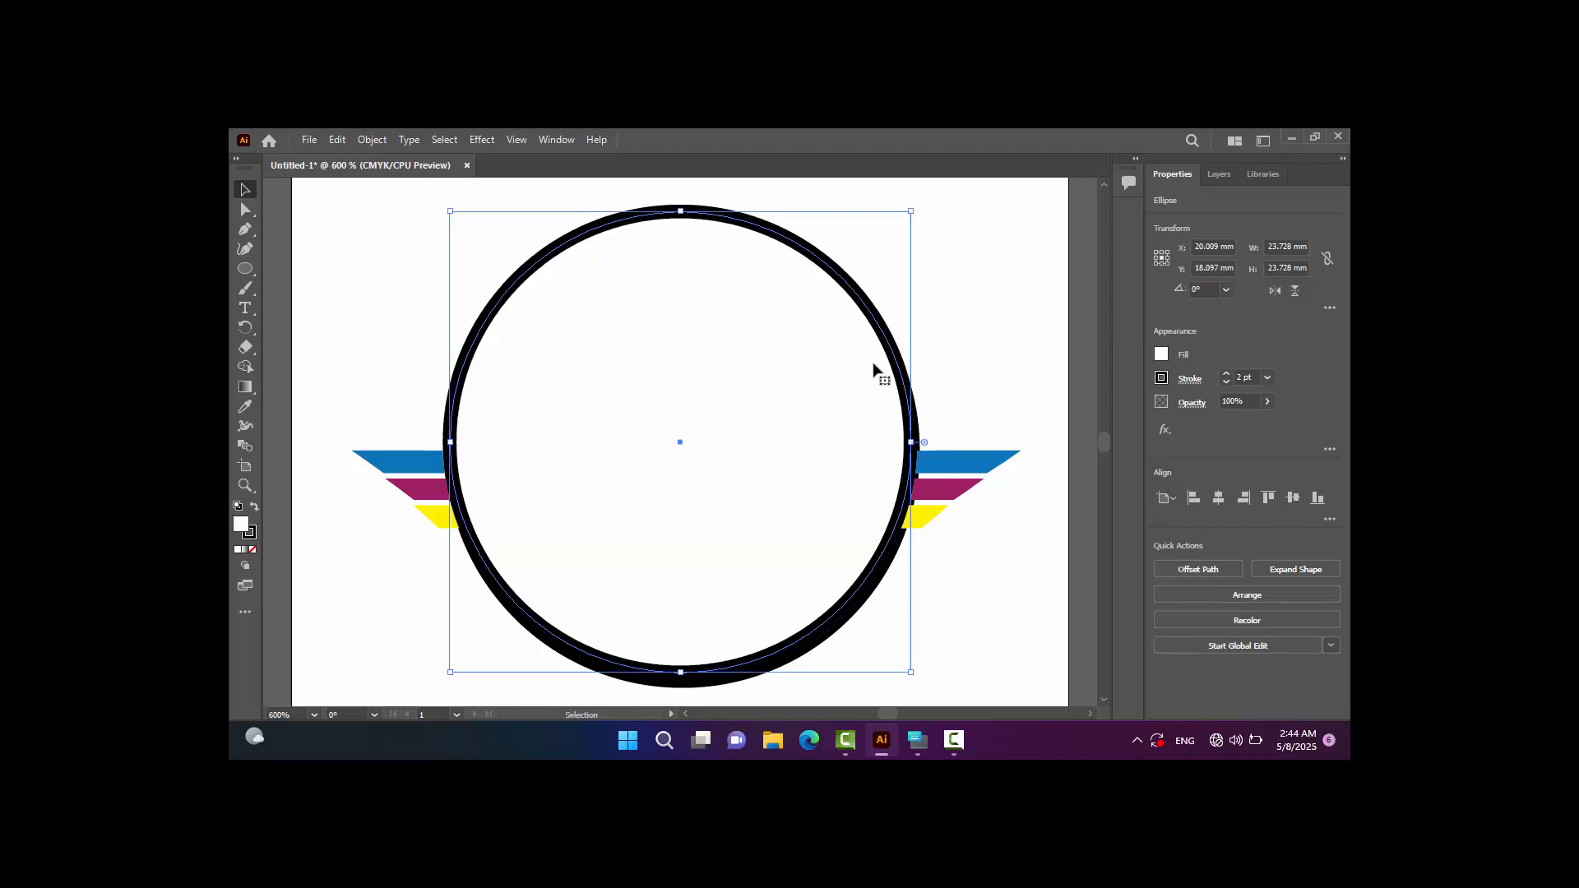
key(Down)
key(Down)
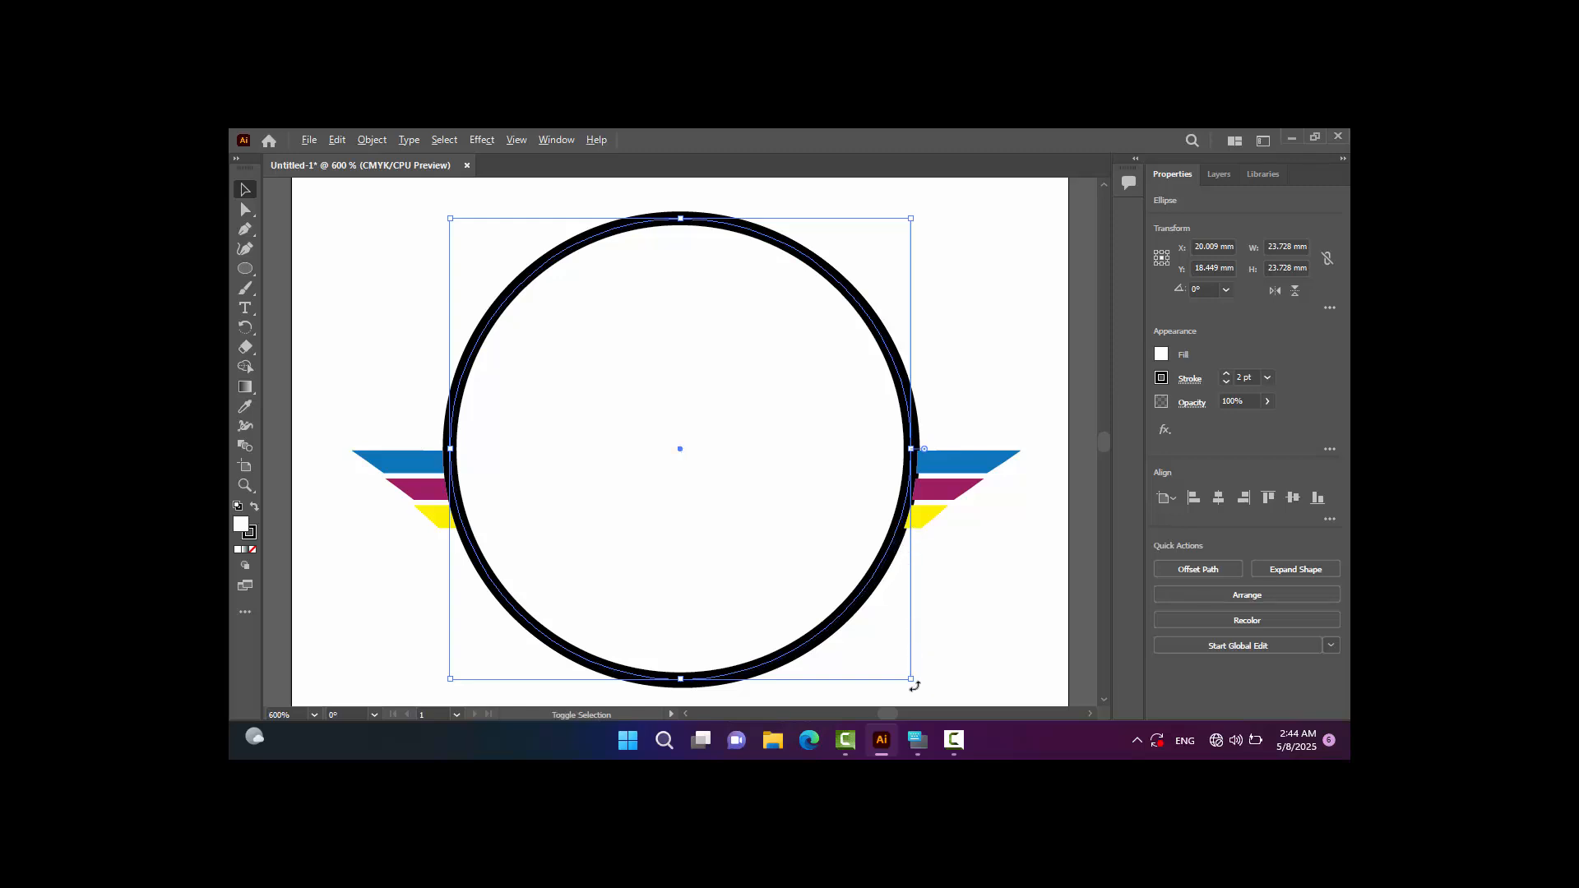
drag(907, 683, 902, 669)
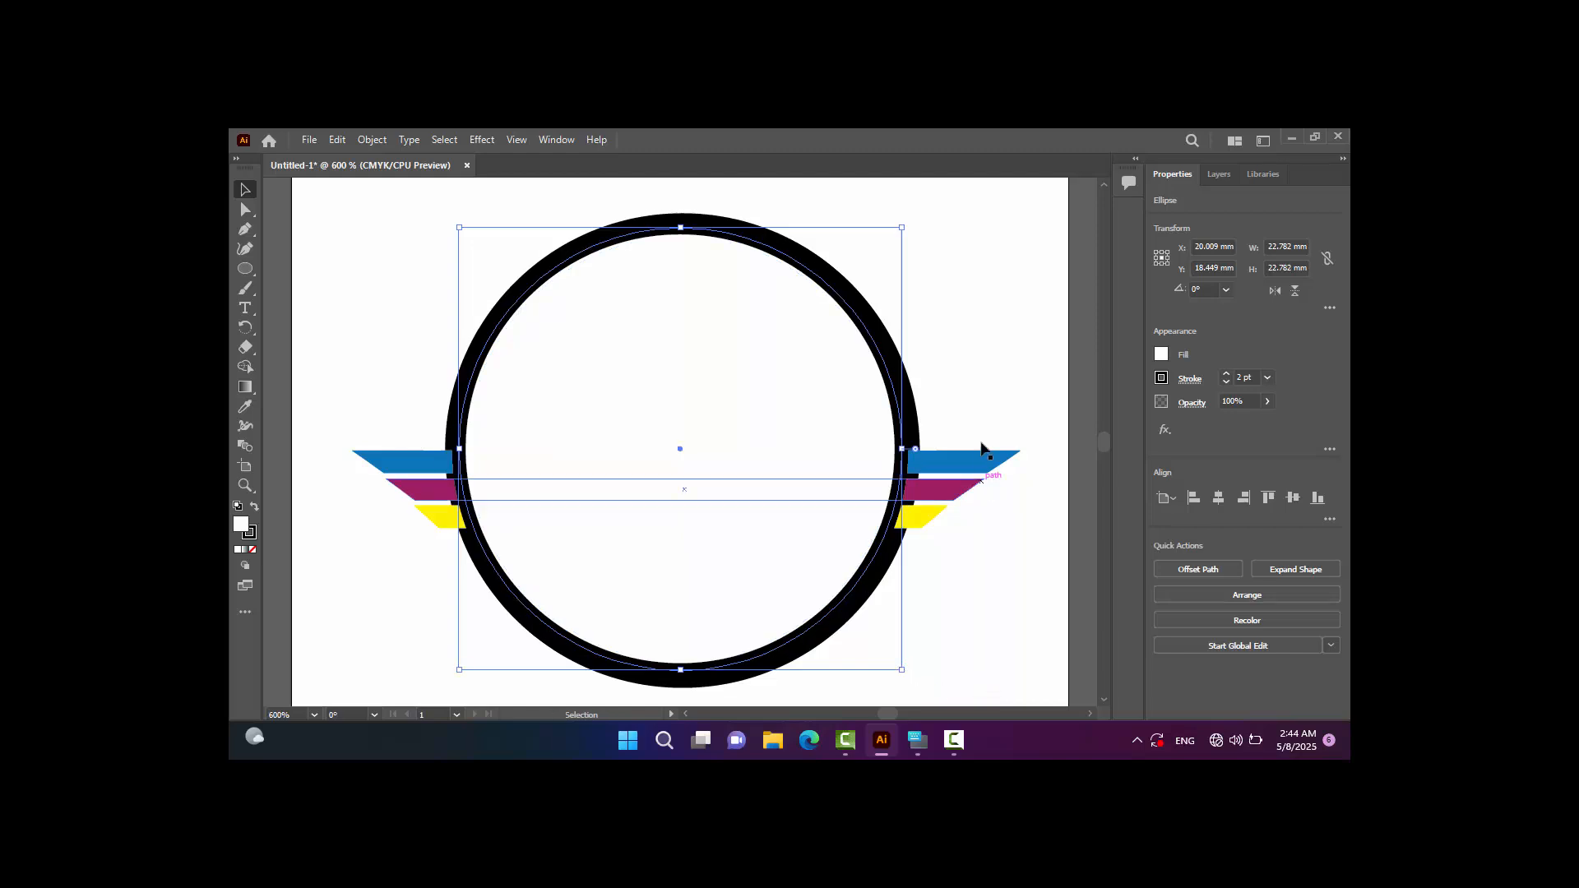
click(976, 417)
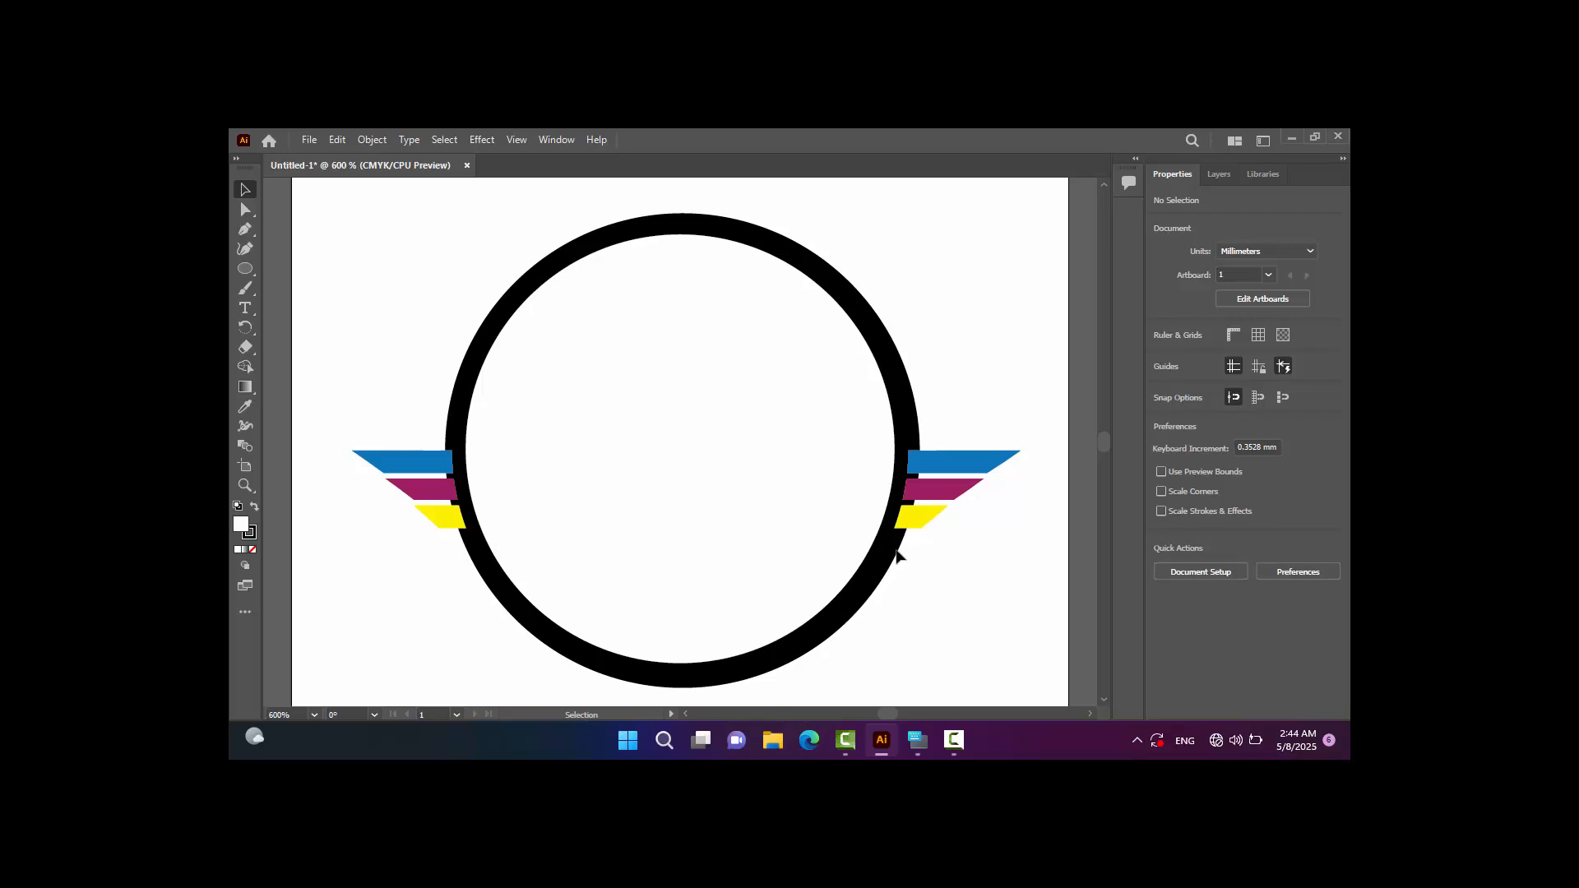
Remove the stroke from the smaller inner circle, leaving only its white fill.
click(869, 500)
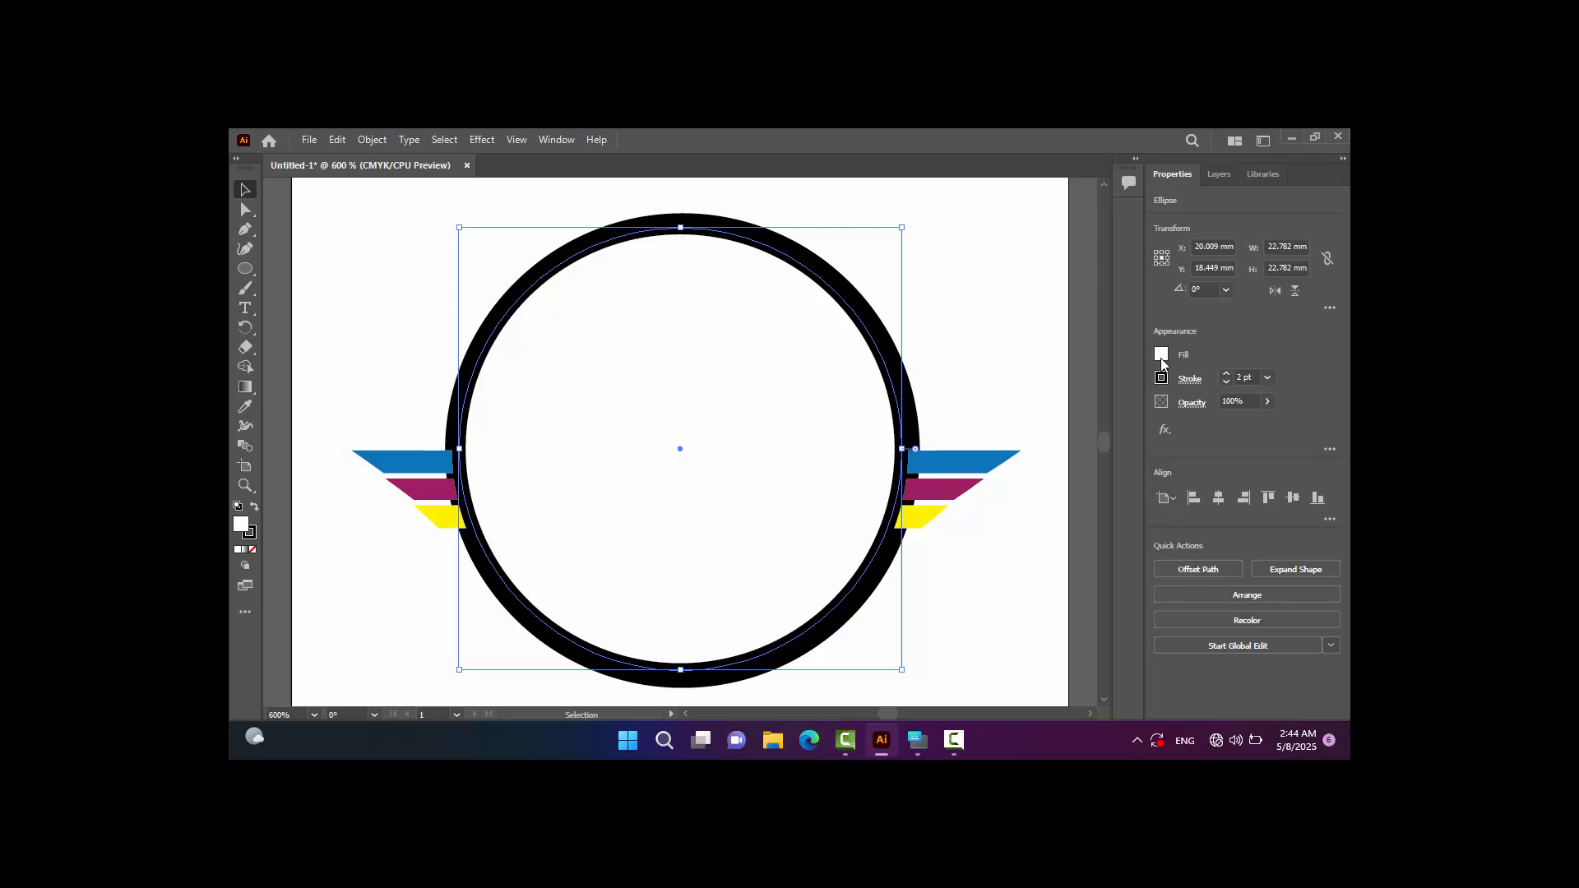
click(1226, 382)
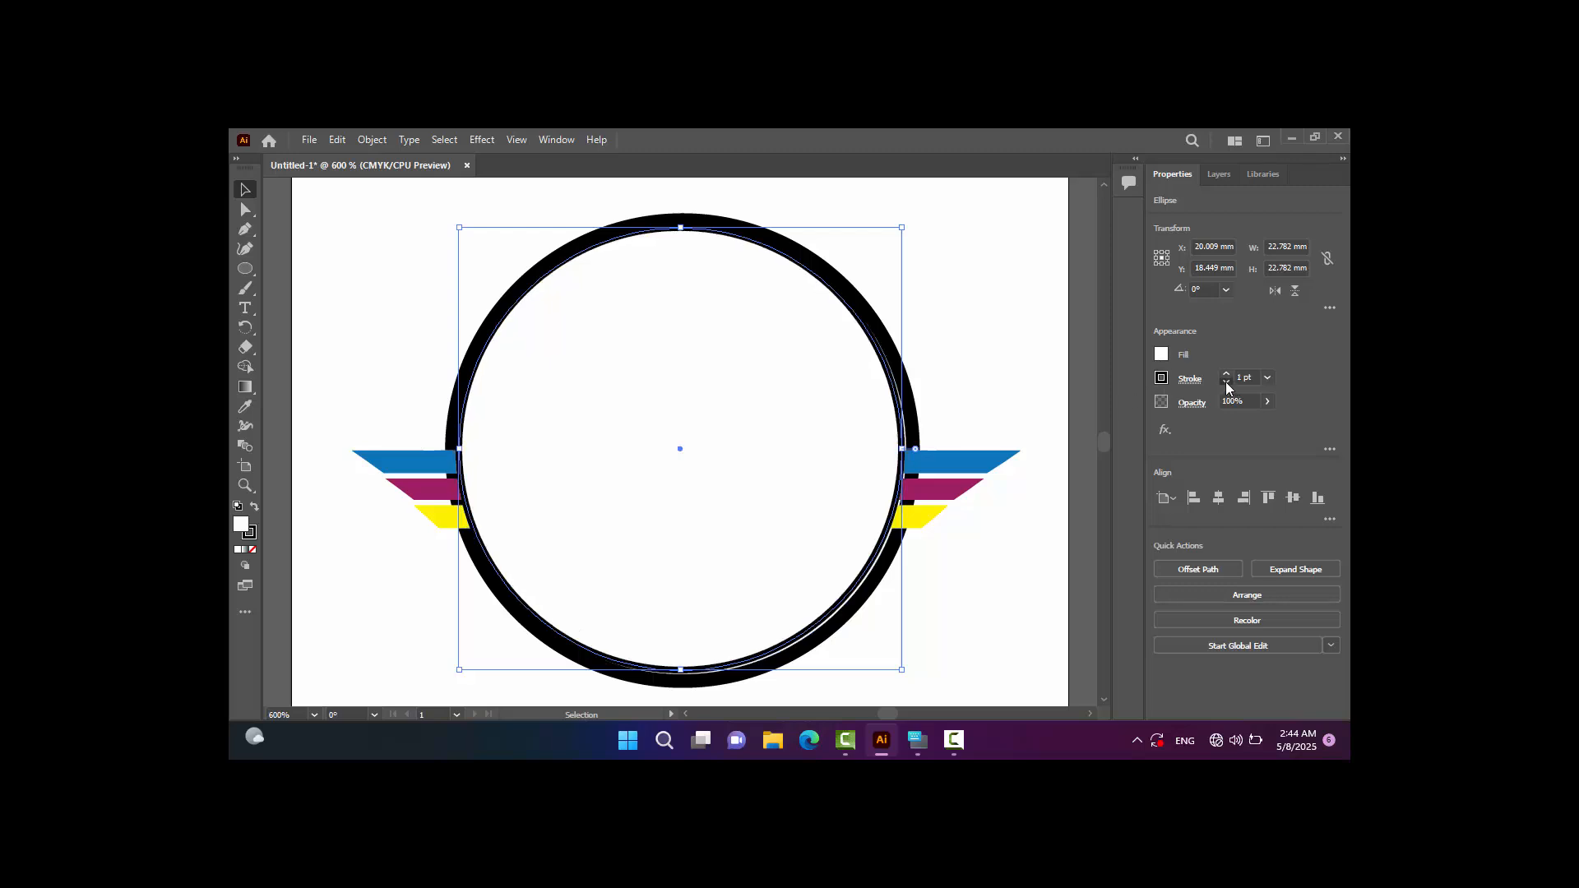
click(1226, 382)
click(1227, 382)
click(1226, 382)
click(1226, 383)
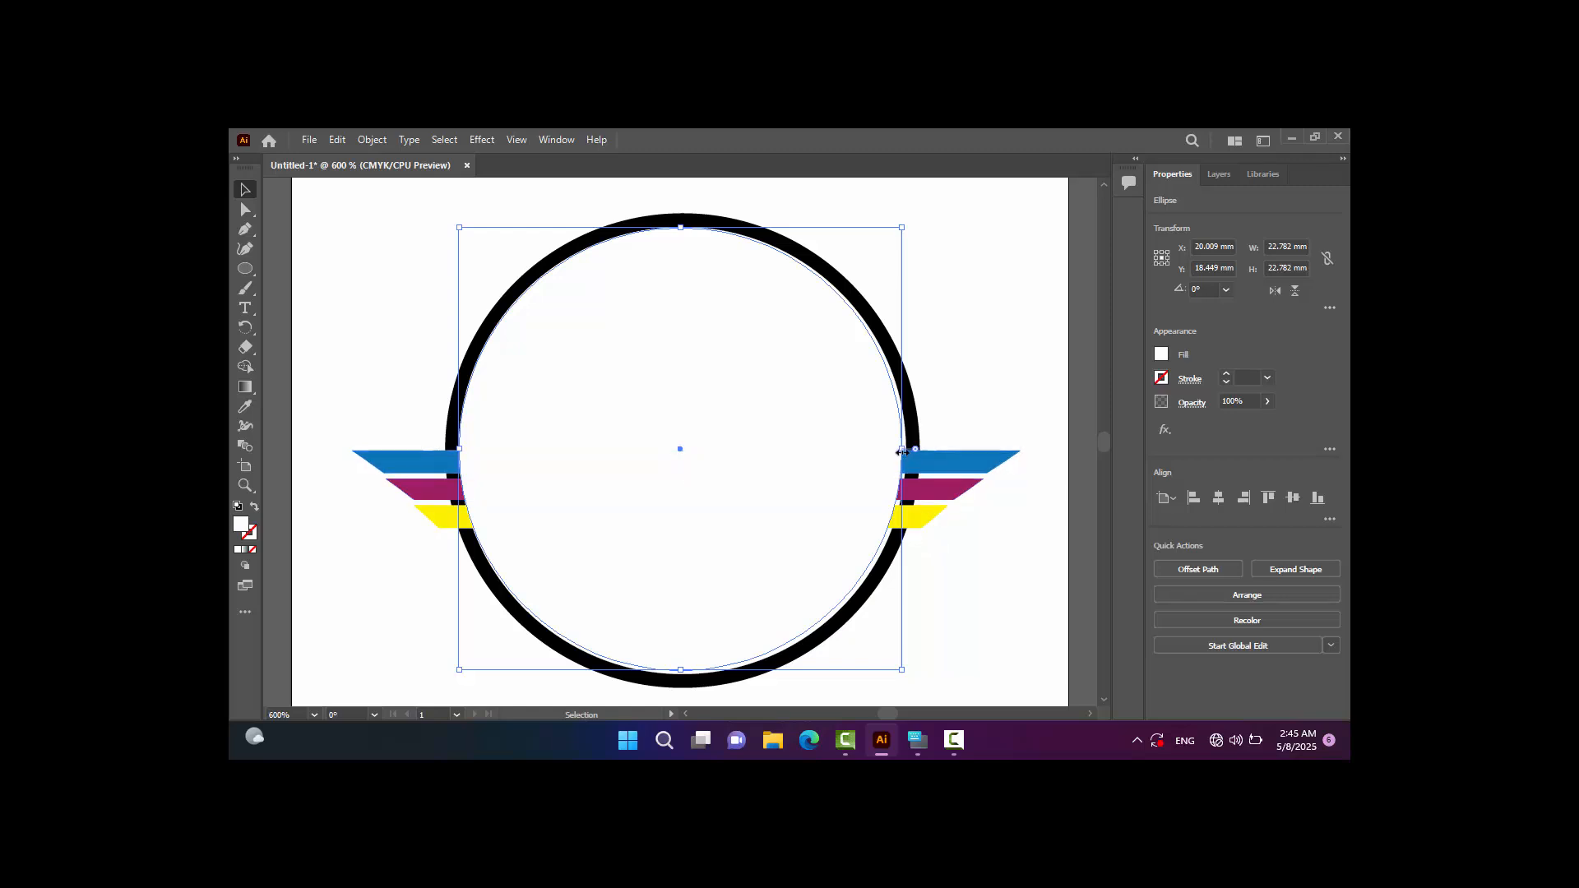
Stretch the inner white circle to about 23 mm wide and high so it fits inside the black ring, and deselect it.
drag(902, 450, 908, 451)
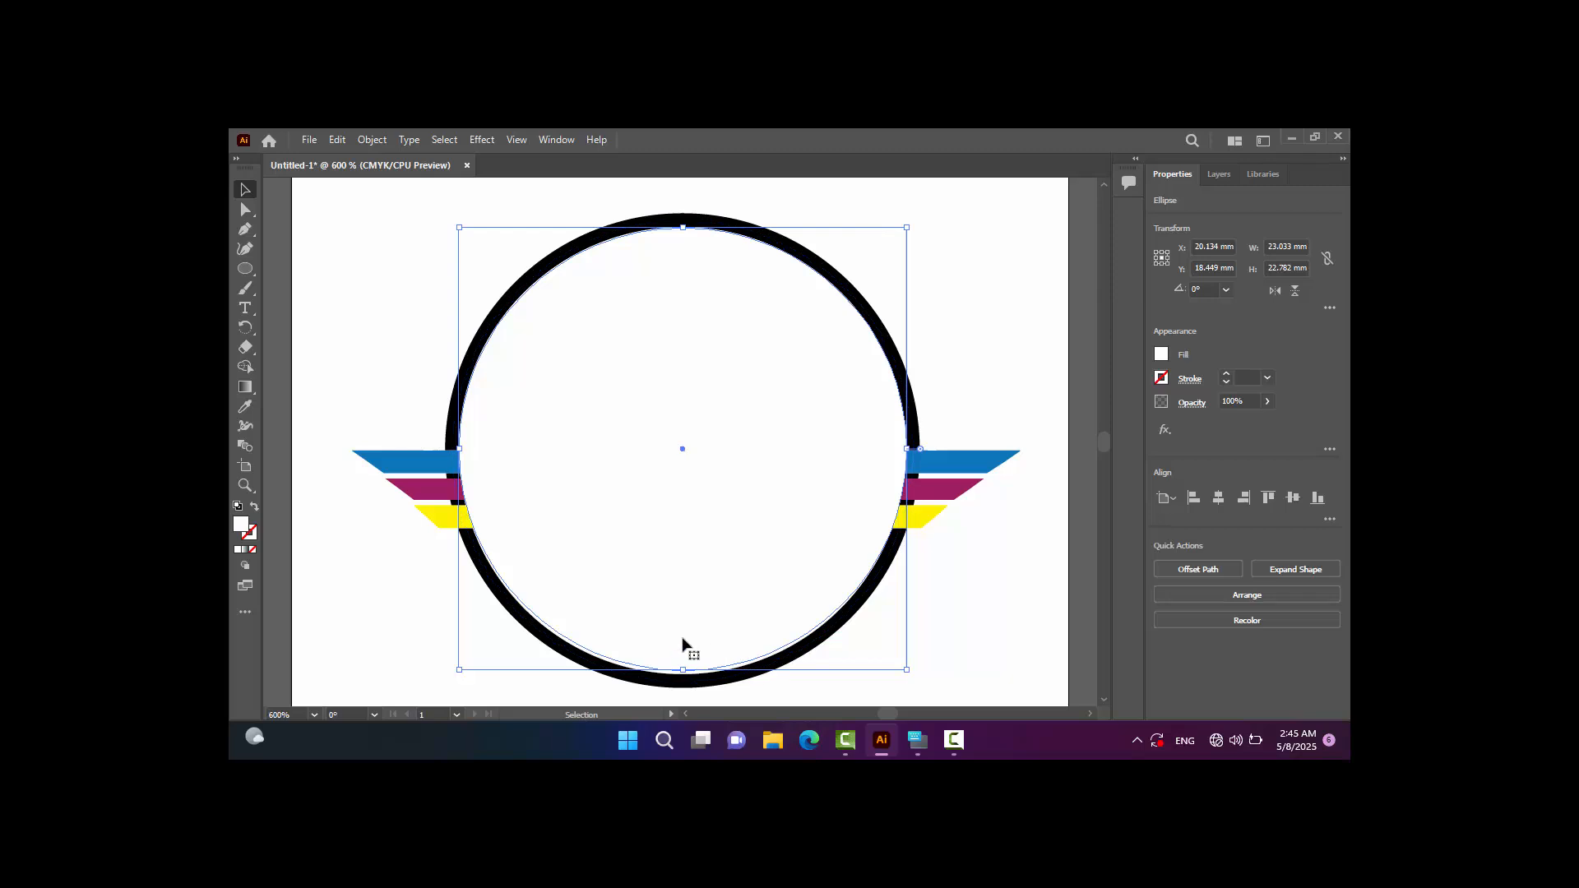
drag(683, 671, 682, 676)
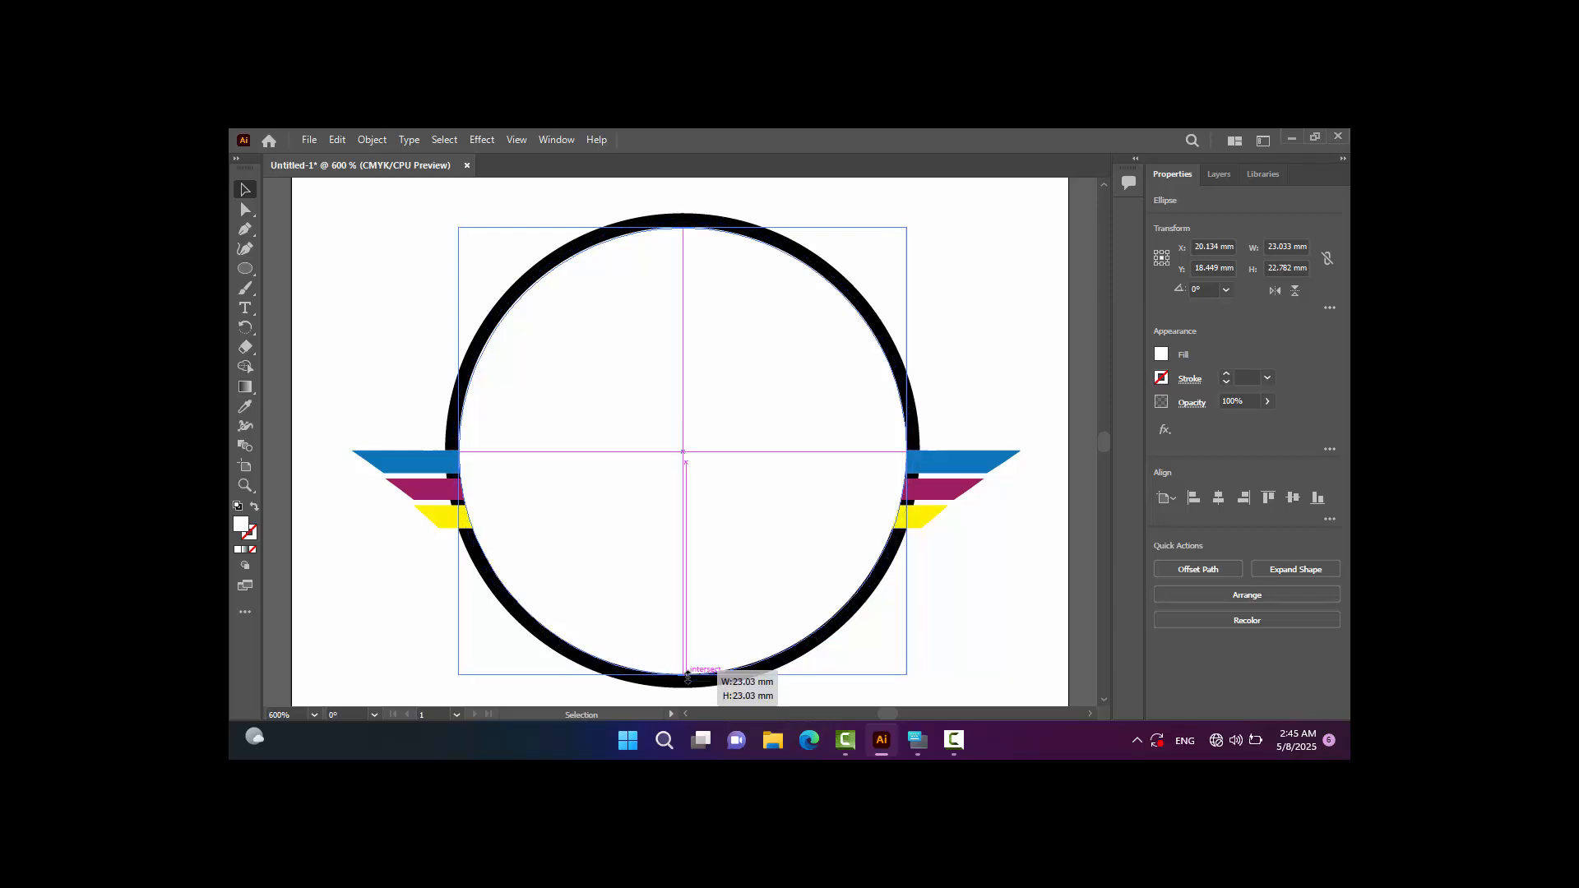
drag(461, 453, 459, 452)
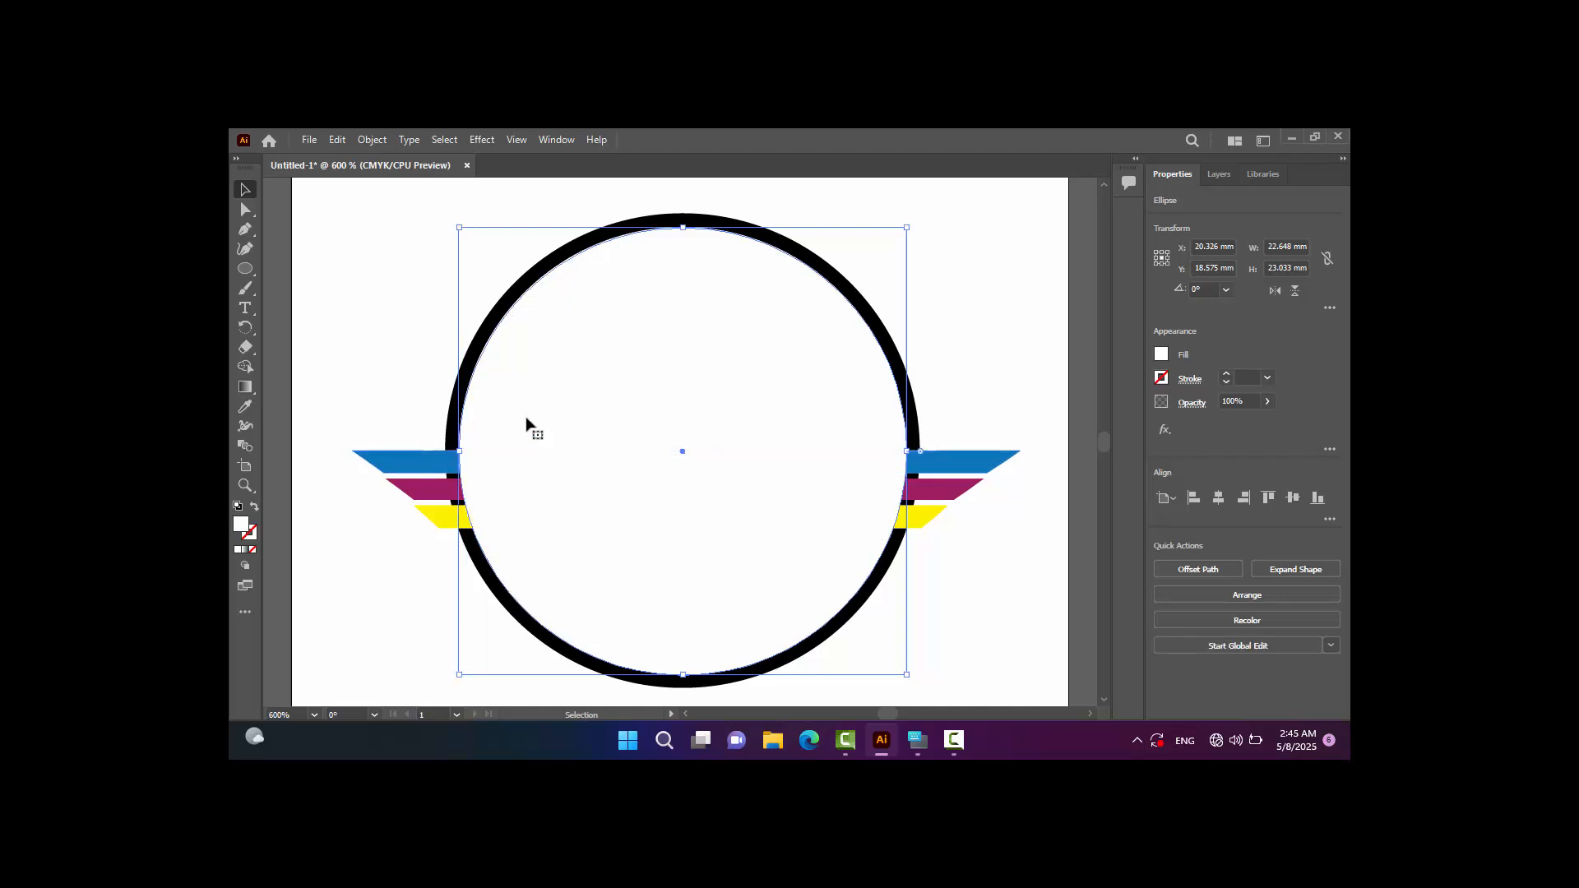
drag(683, 227, 684, 227)
click(365, 249)
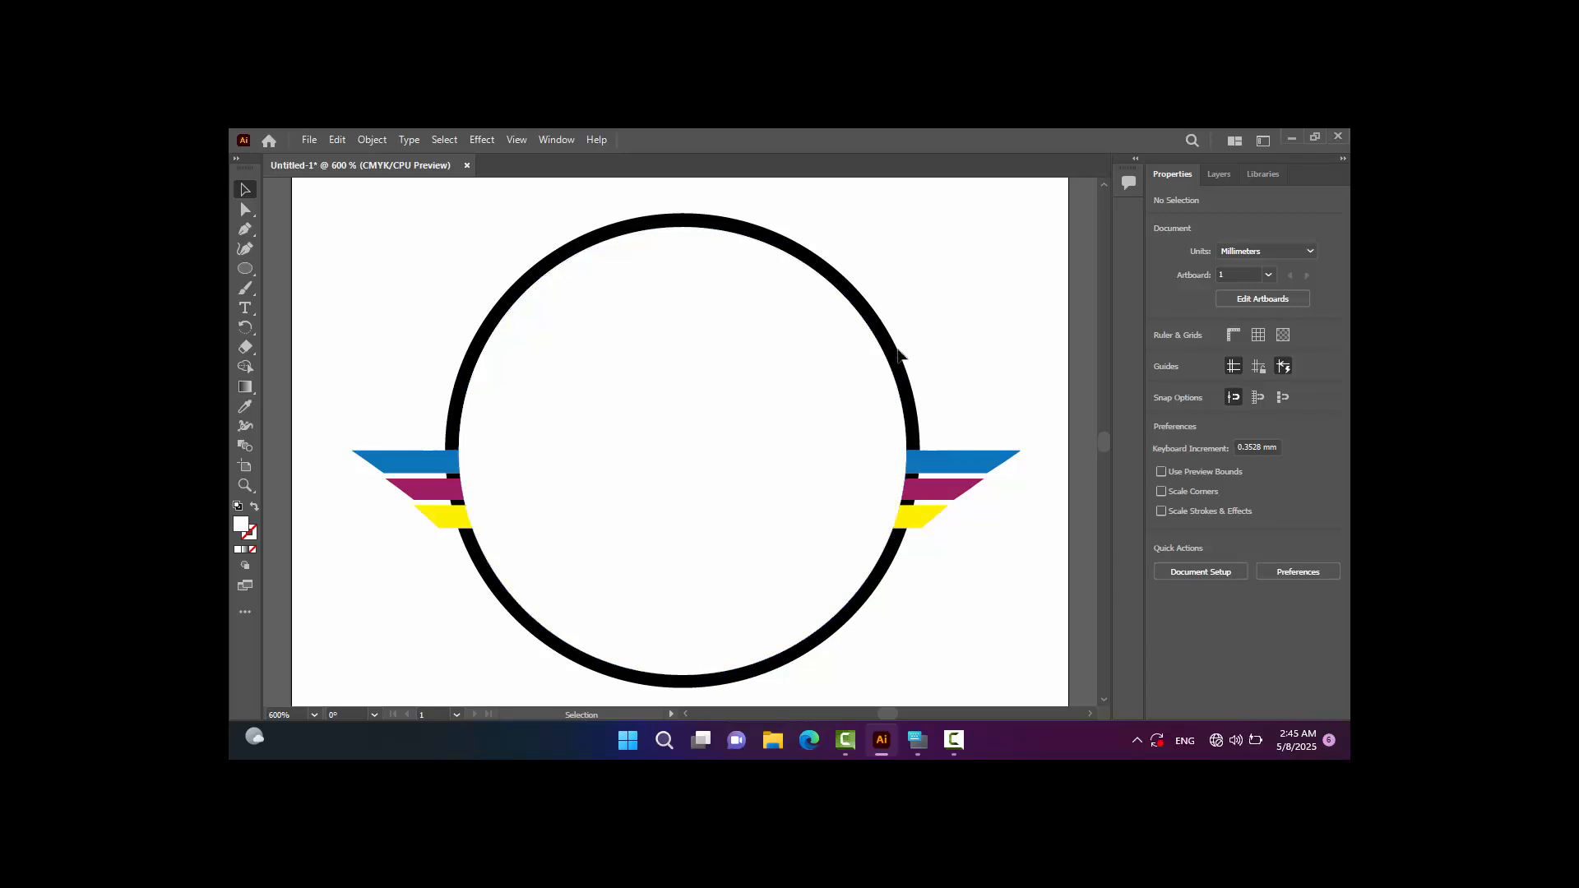
Set the outer circle's stroke weight to 3 pt and deselect it.
key(ctrl+minus)
key(ctrl+minus)
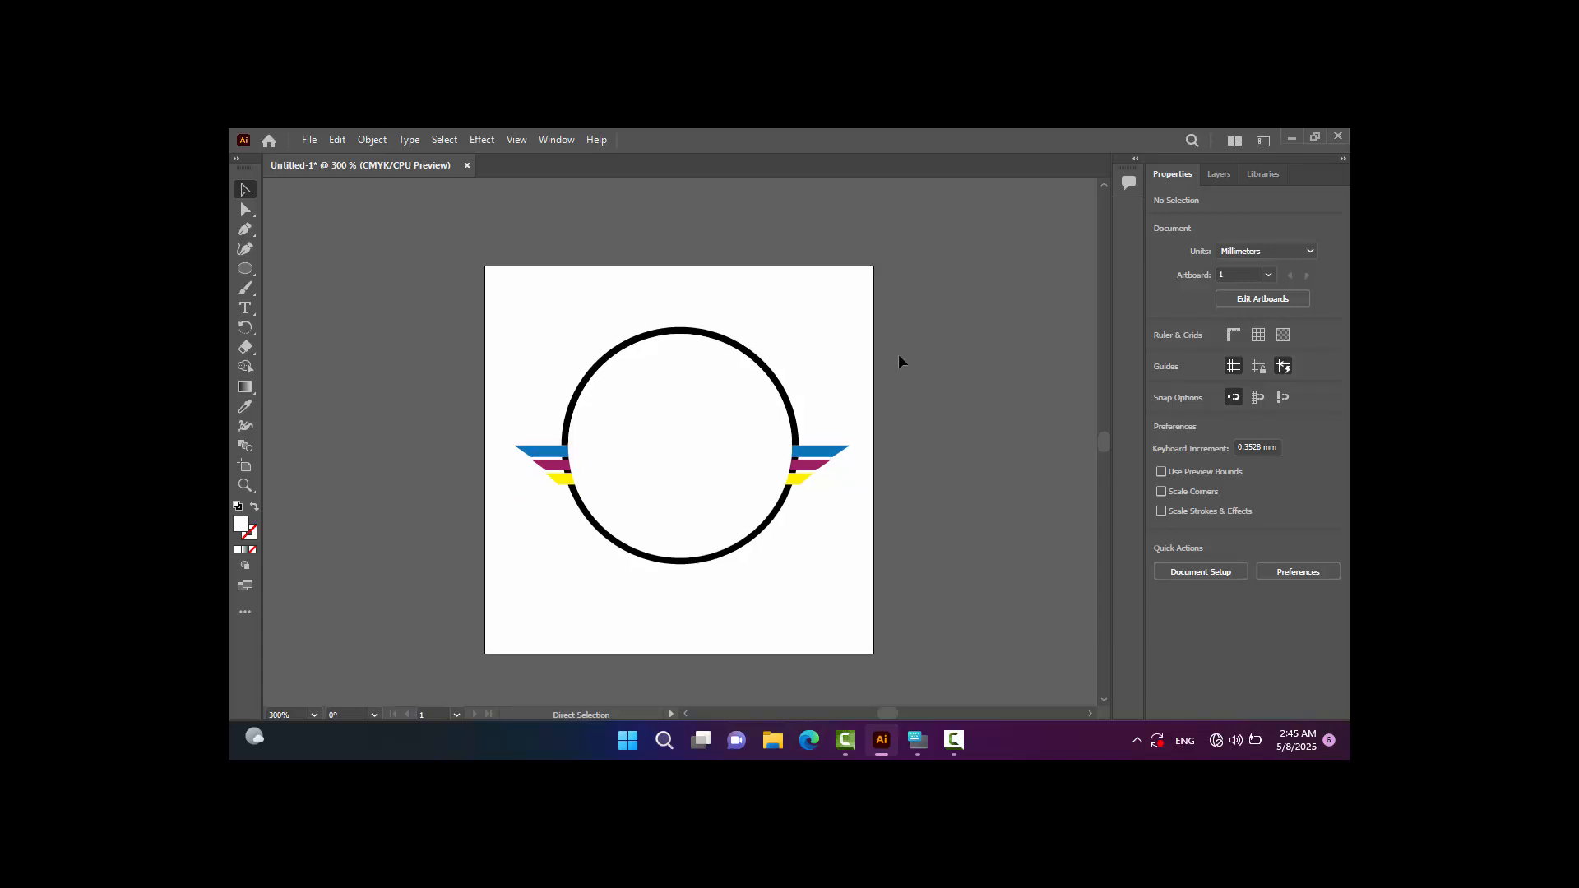
key(ctrl+minus)
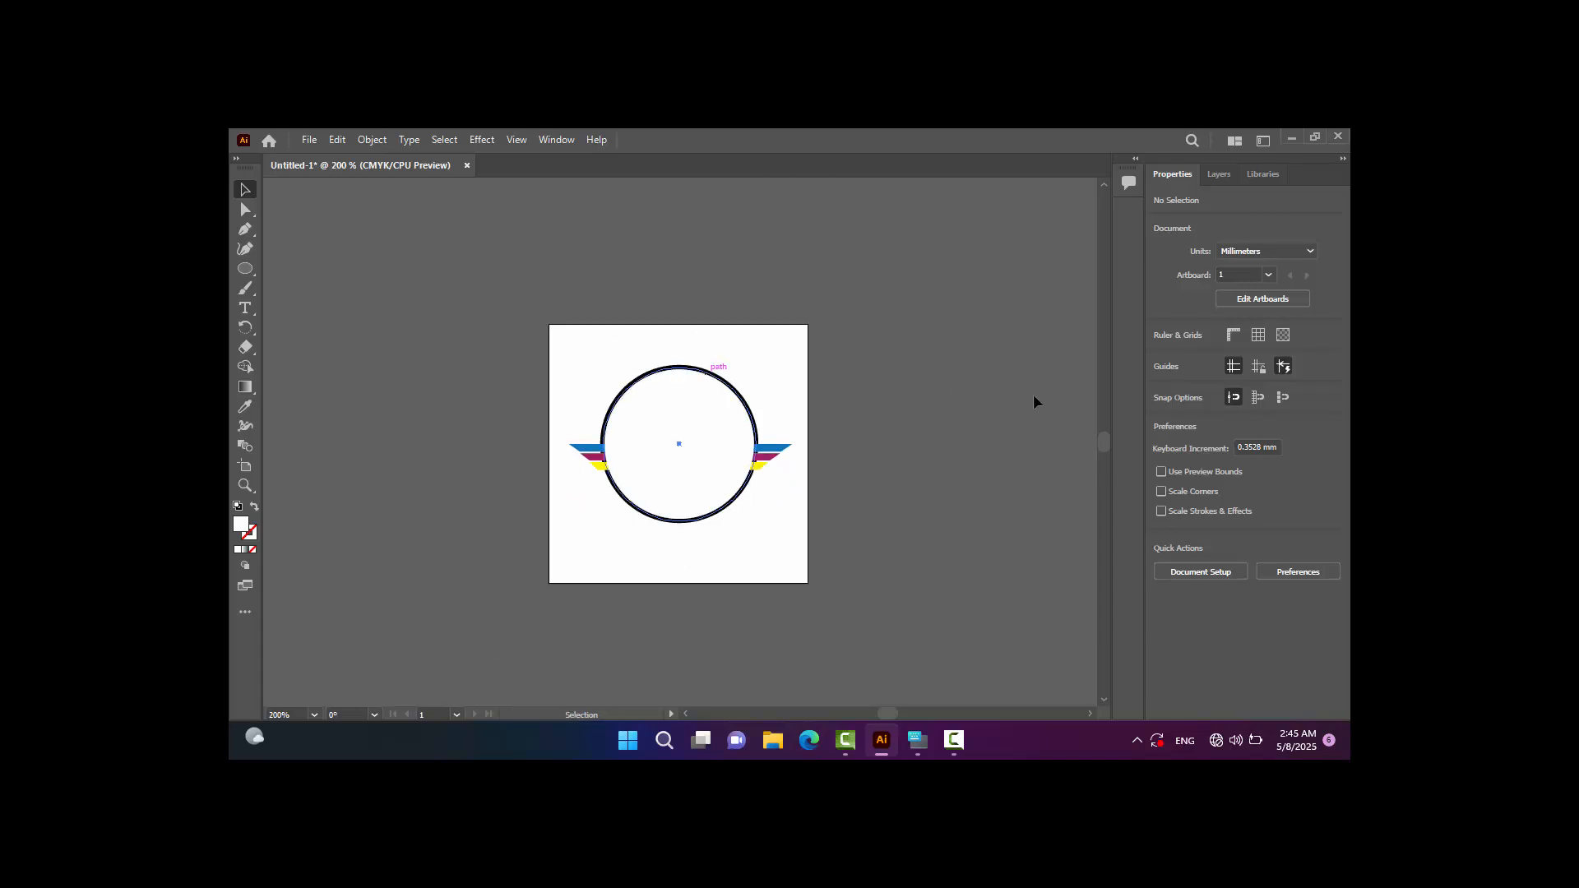
click(1226, 378)
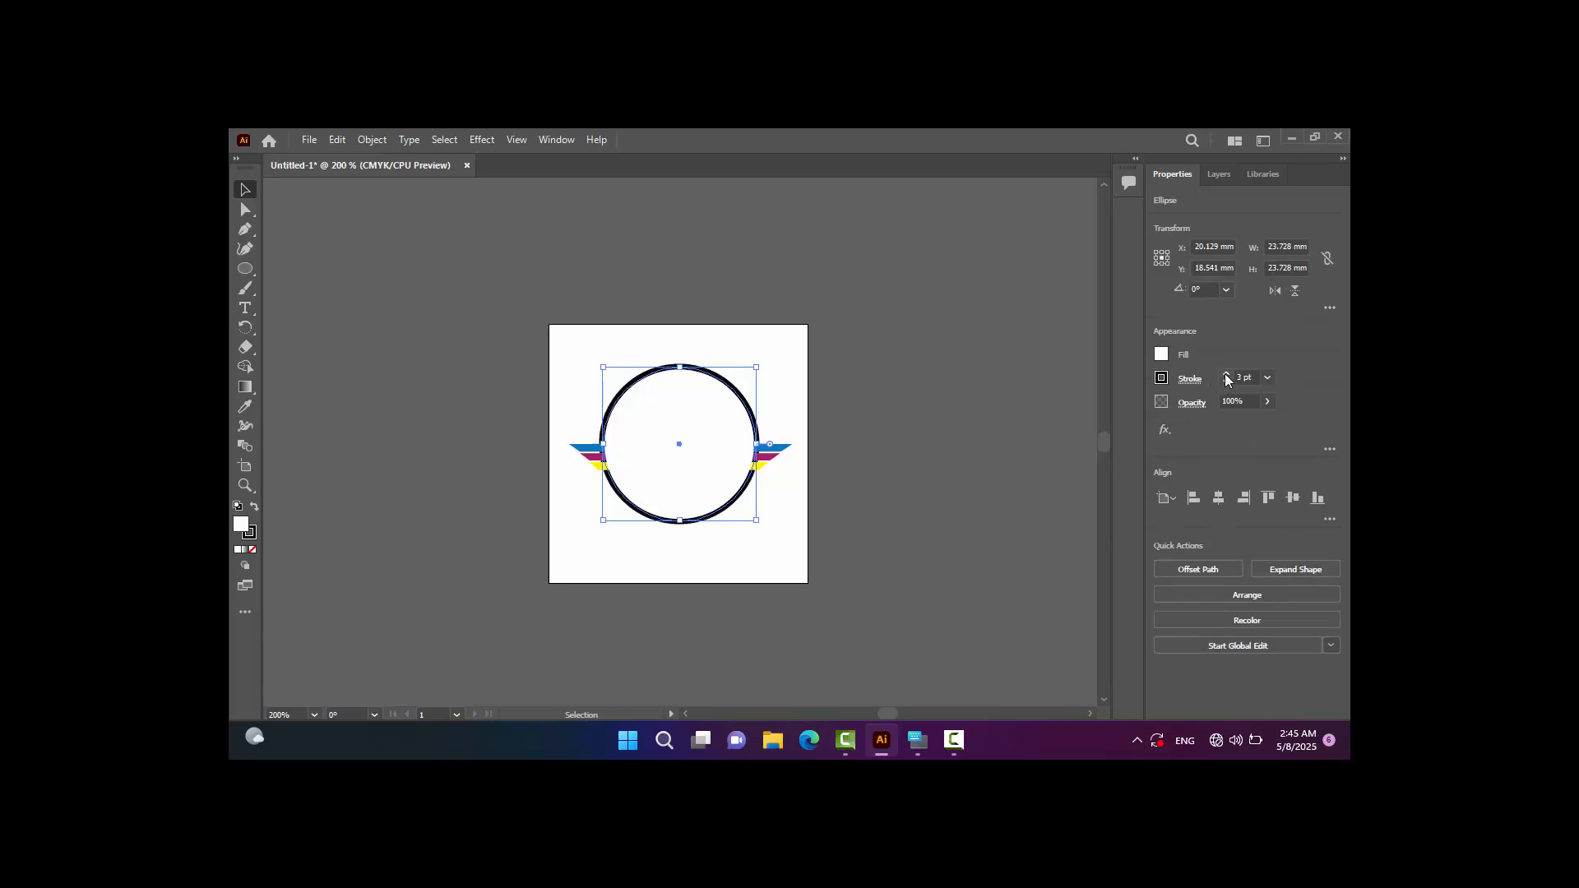
click(908, 374)
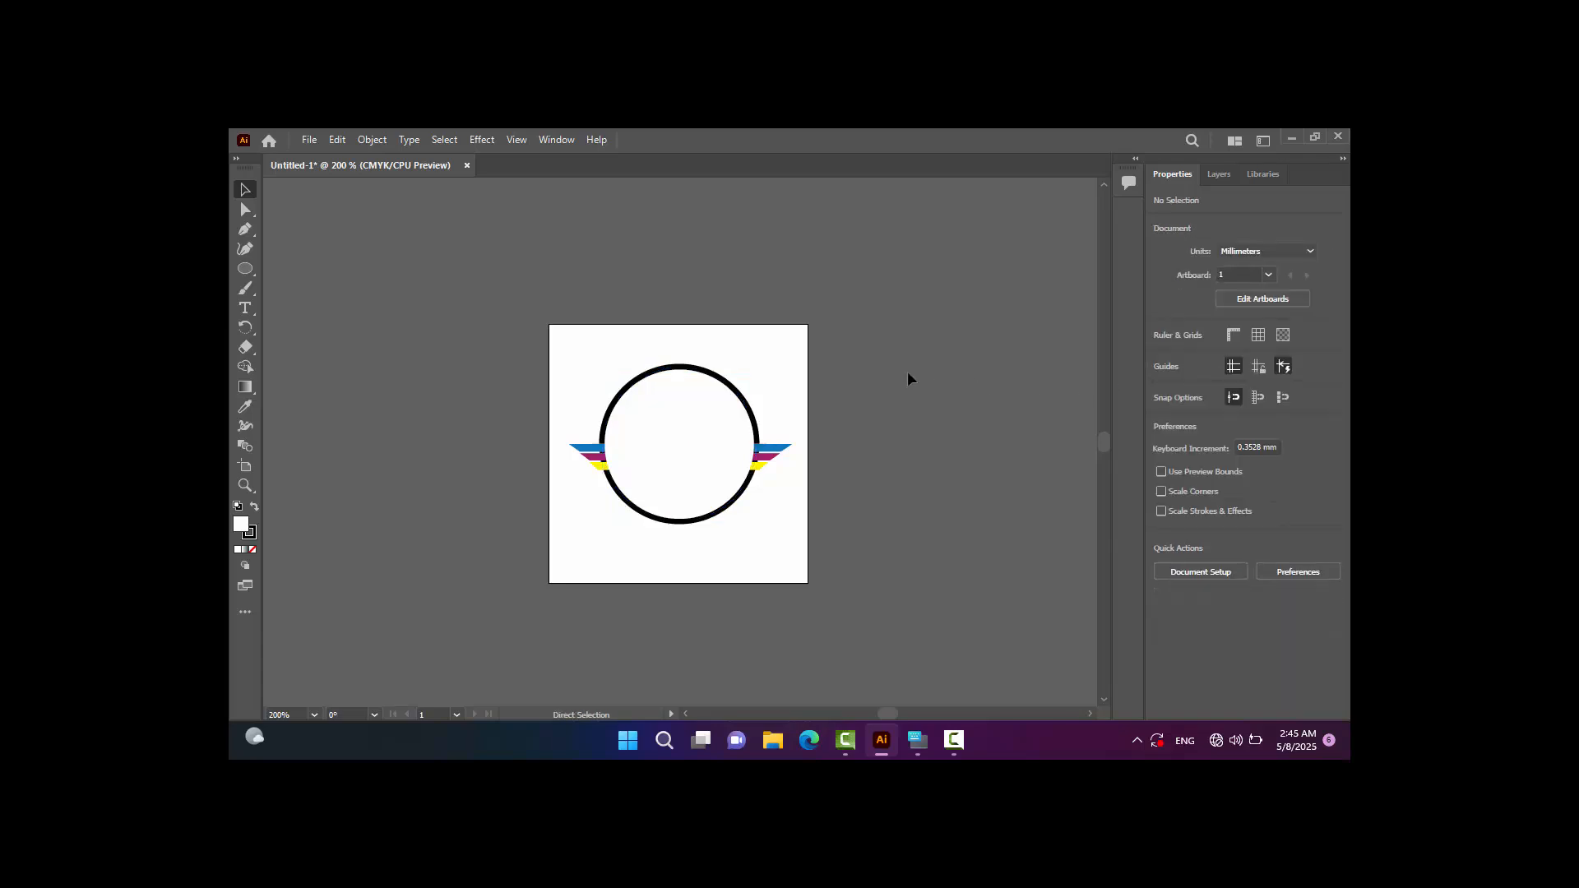
Make the three bars taller, with the magenta bar about 1.5 mm and the yellow bar about 1.6 mm high.
key(ctrl+plus)
key(ctrl+plus)
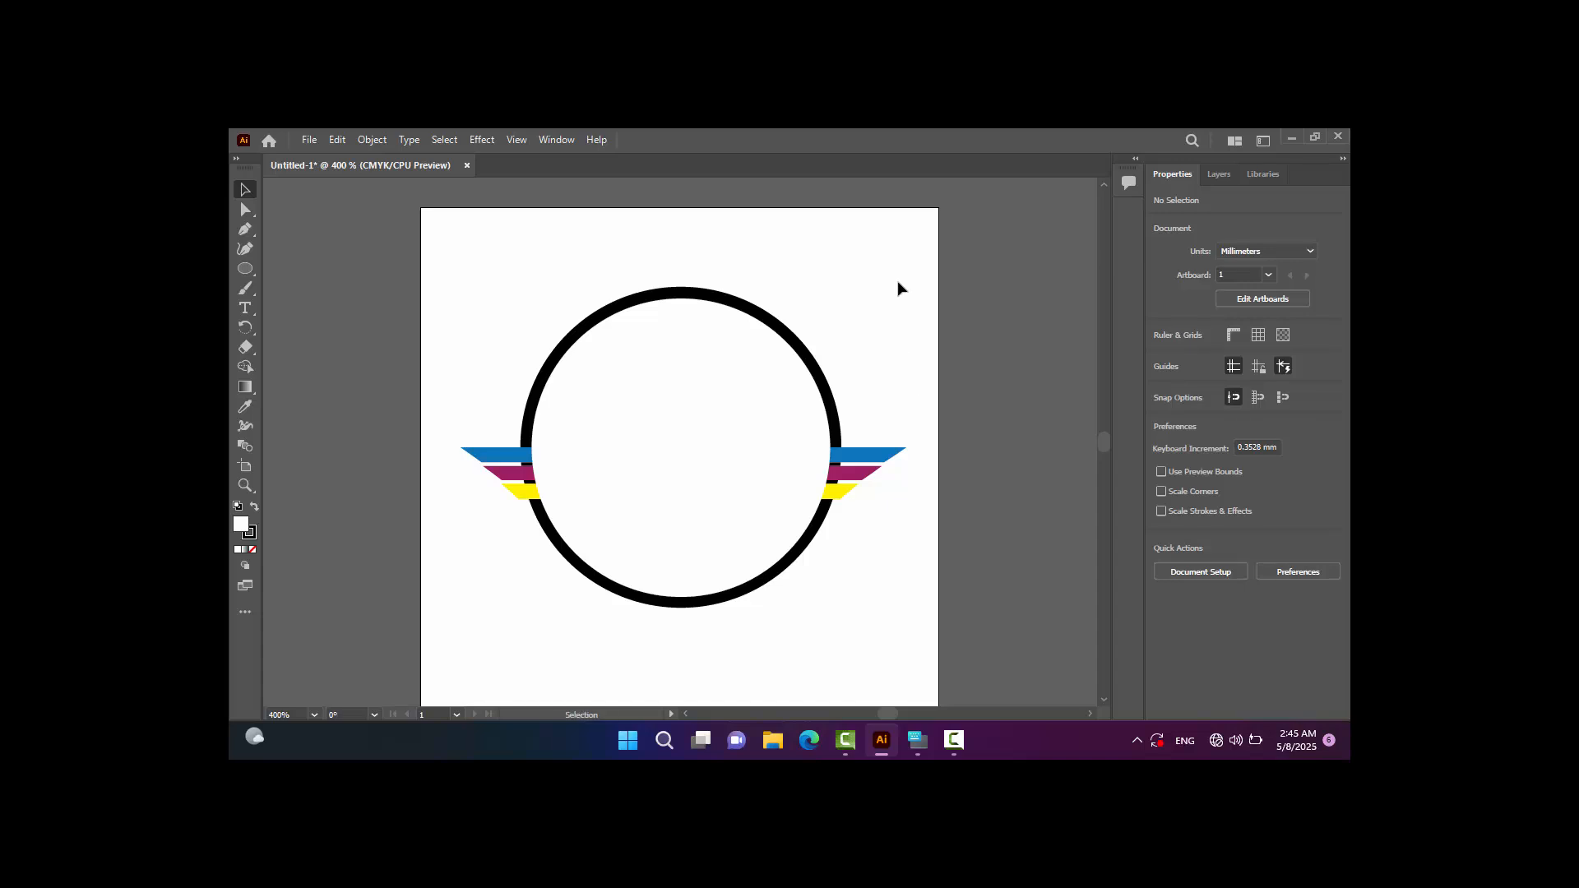
click(734, 422)
click(872, 365)
scroll(681, 436, up, 2)
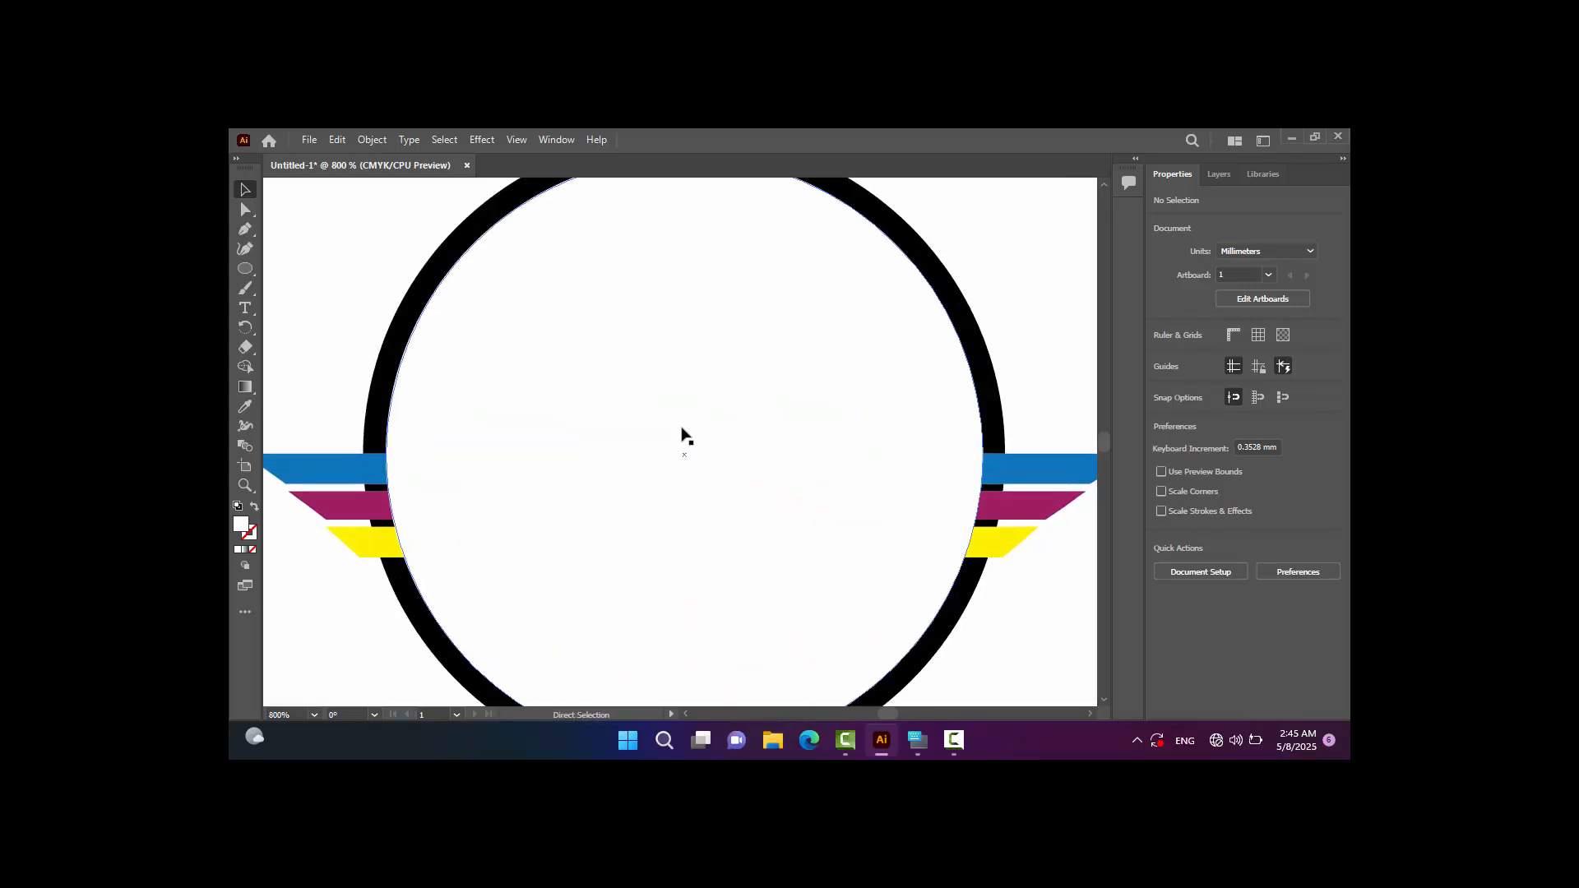
click(386, 473)
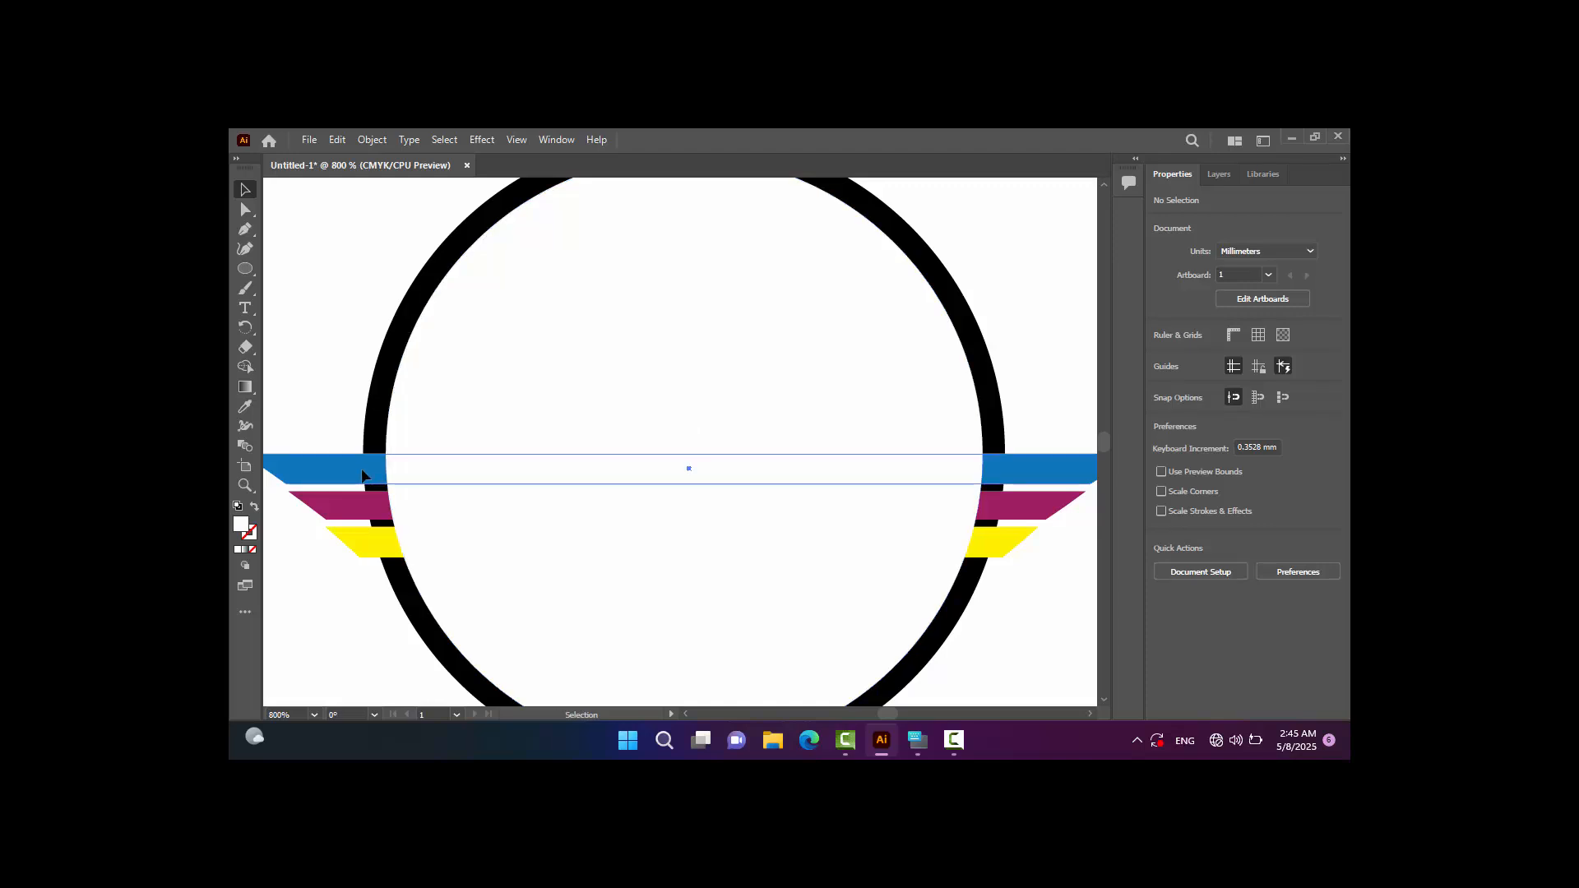
drag(690, 456, 693, 448)
click(693, 492)
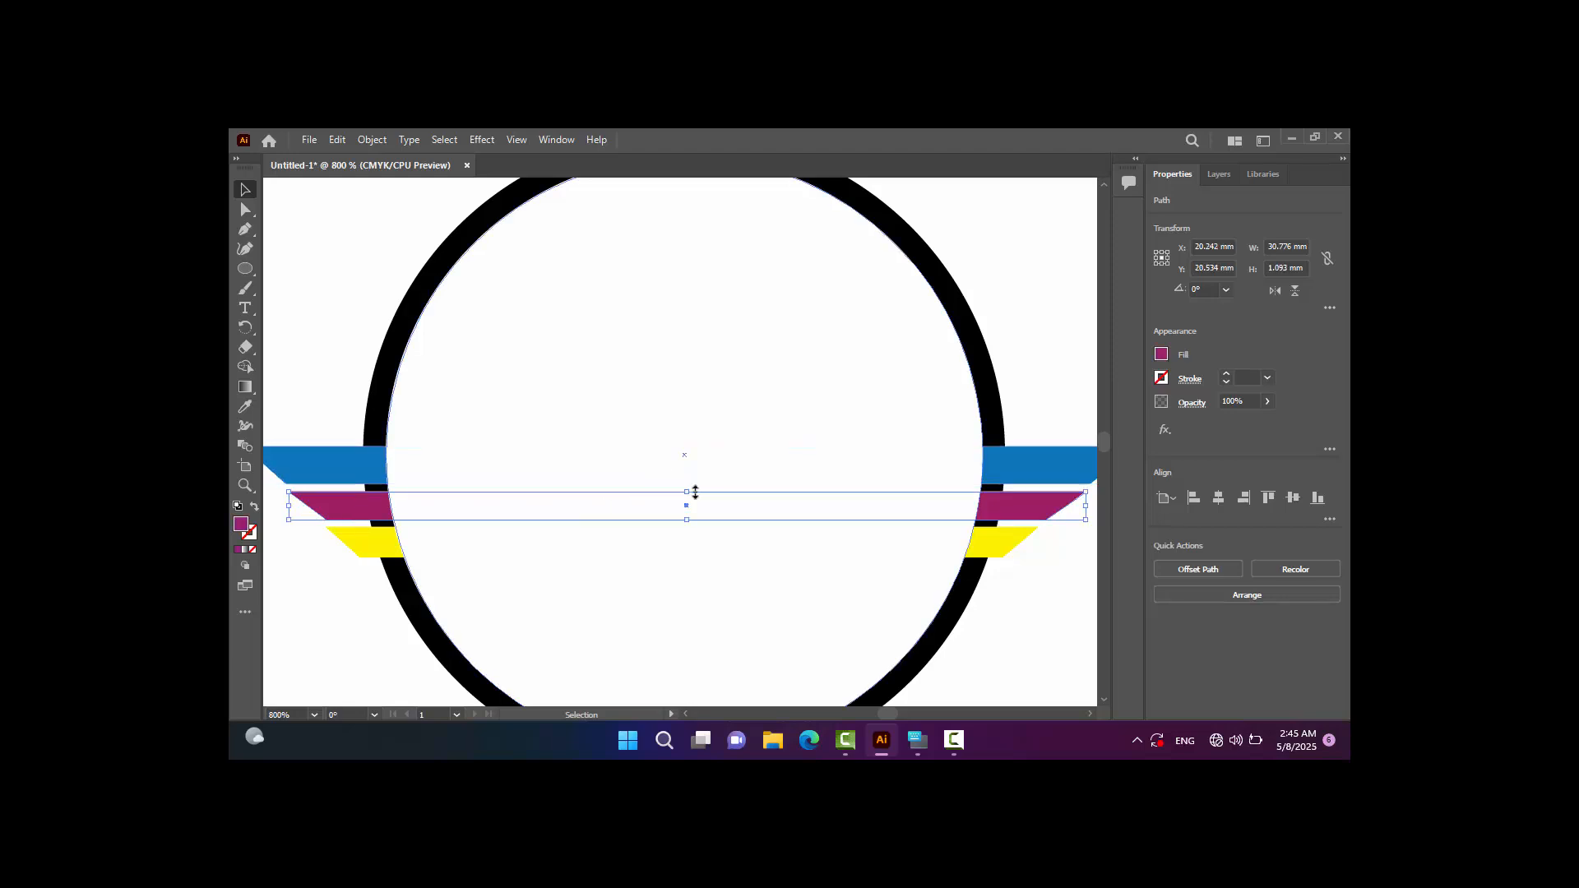
drag(685, 492, 693, 570)
click(382, 543)
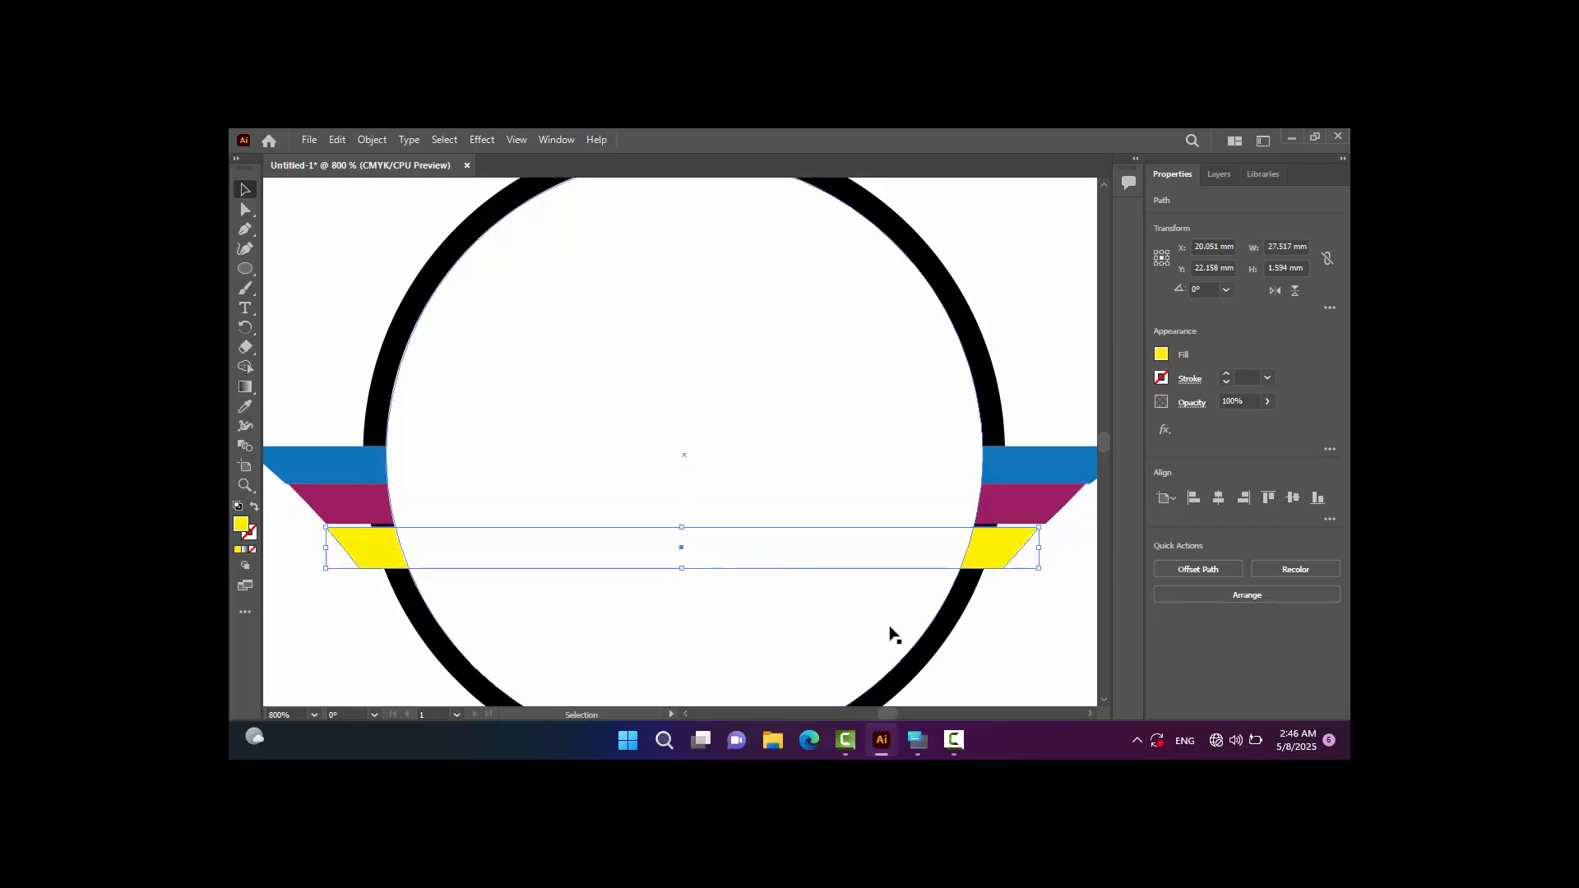
Nudge the yellow bar down and place the magenta bar just below the blue bar with a narrow gap.
key(Down)
click(1023, 500)
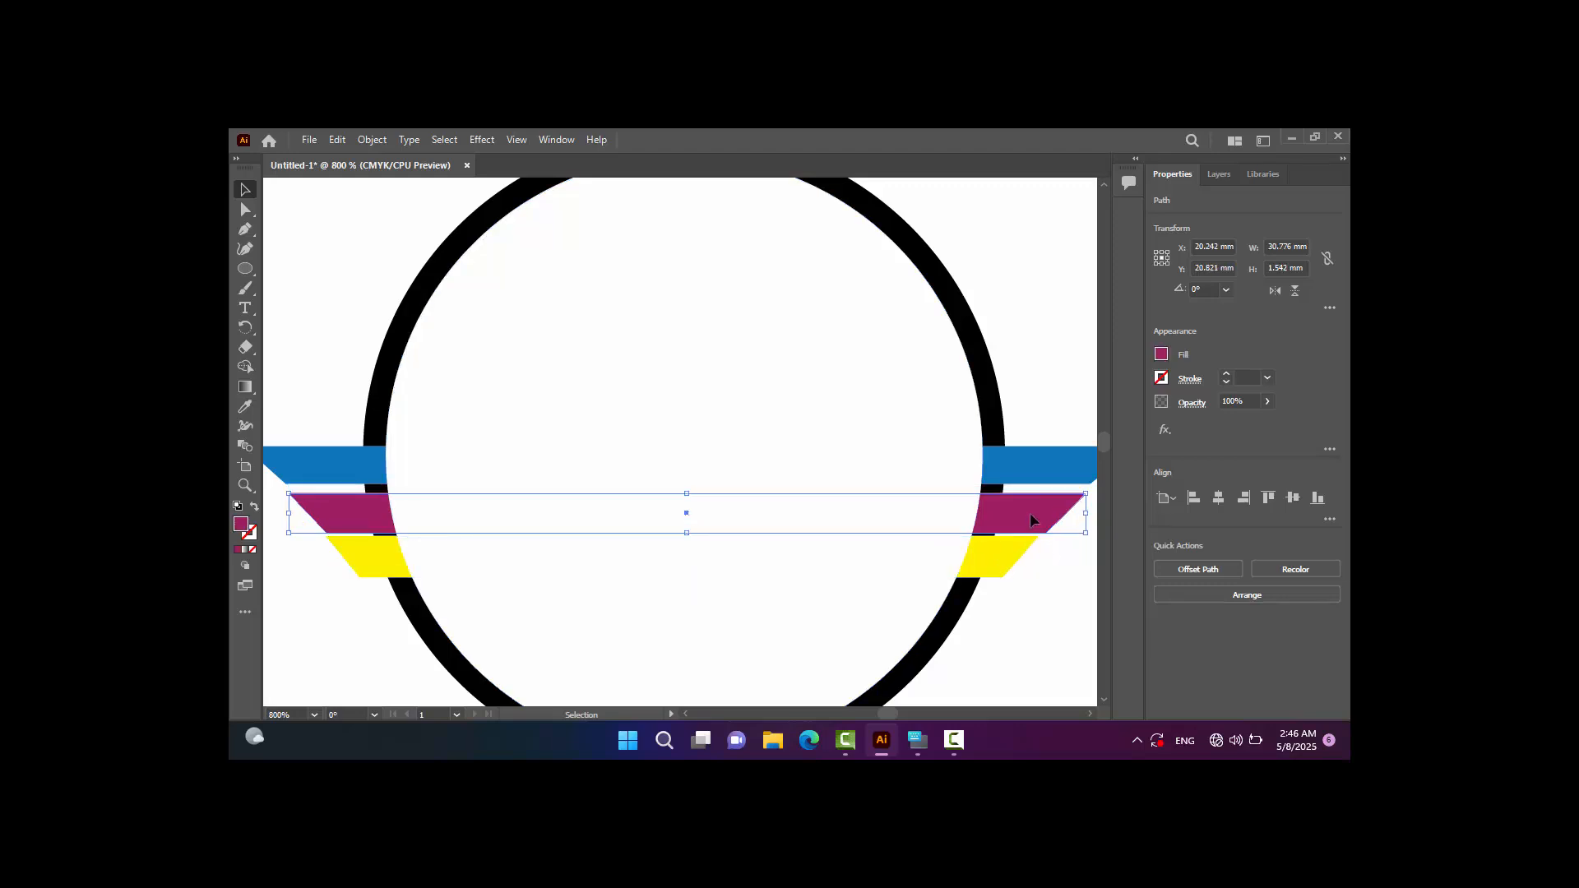
drag(1030, 515, 1030, 511)
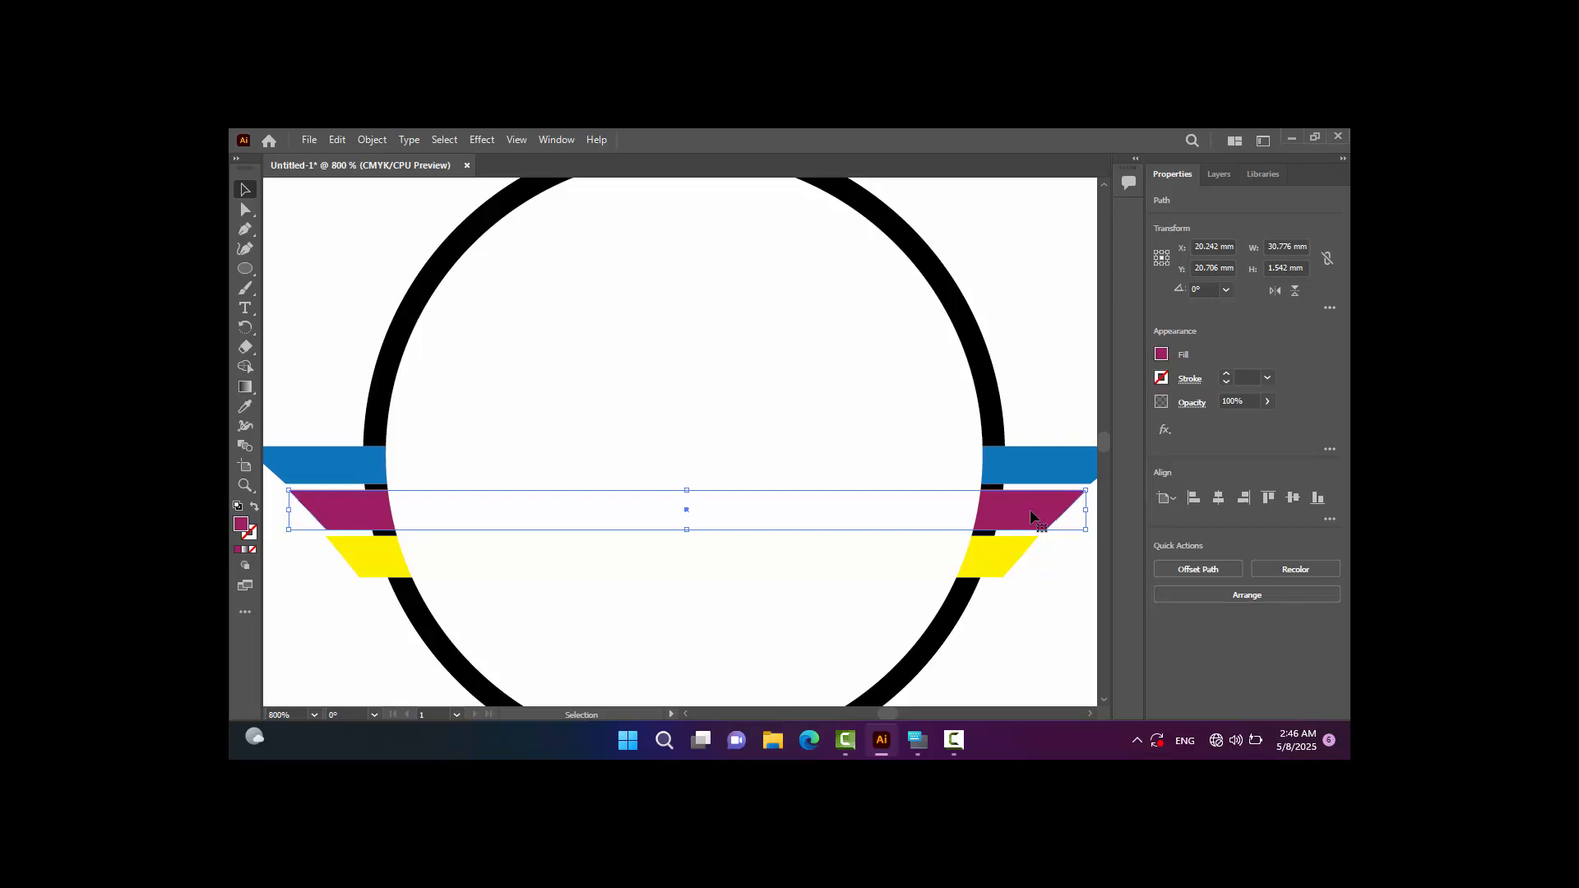
key(ctrl+equal)
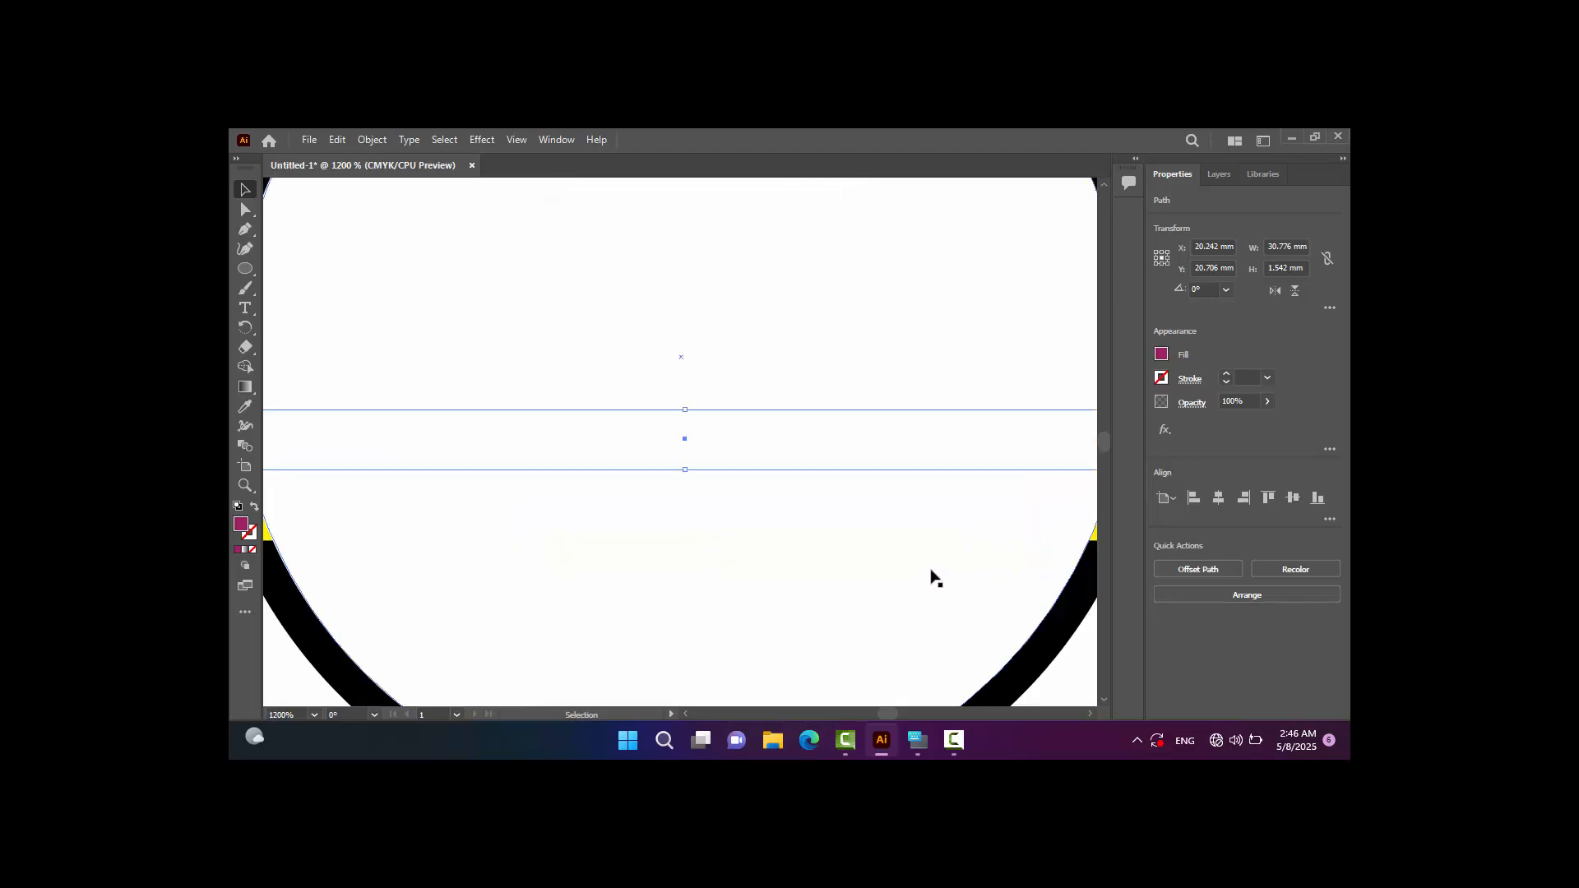
drag(888, 712, 889, 714)
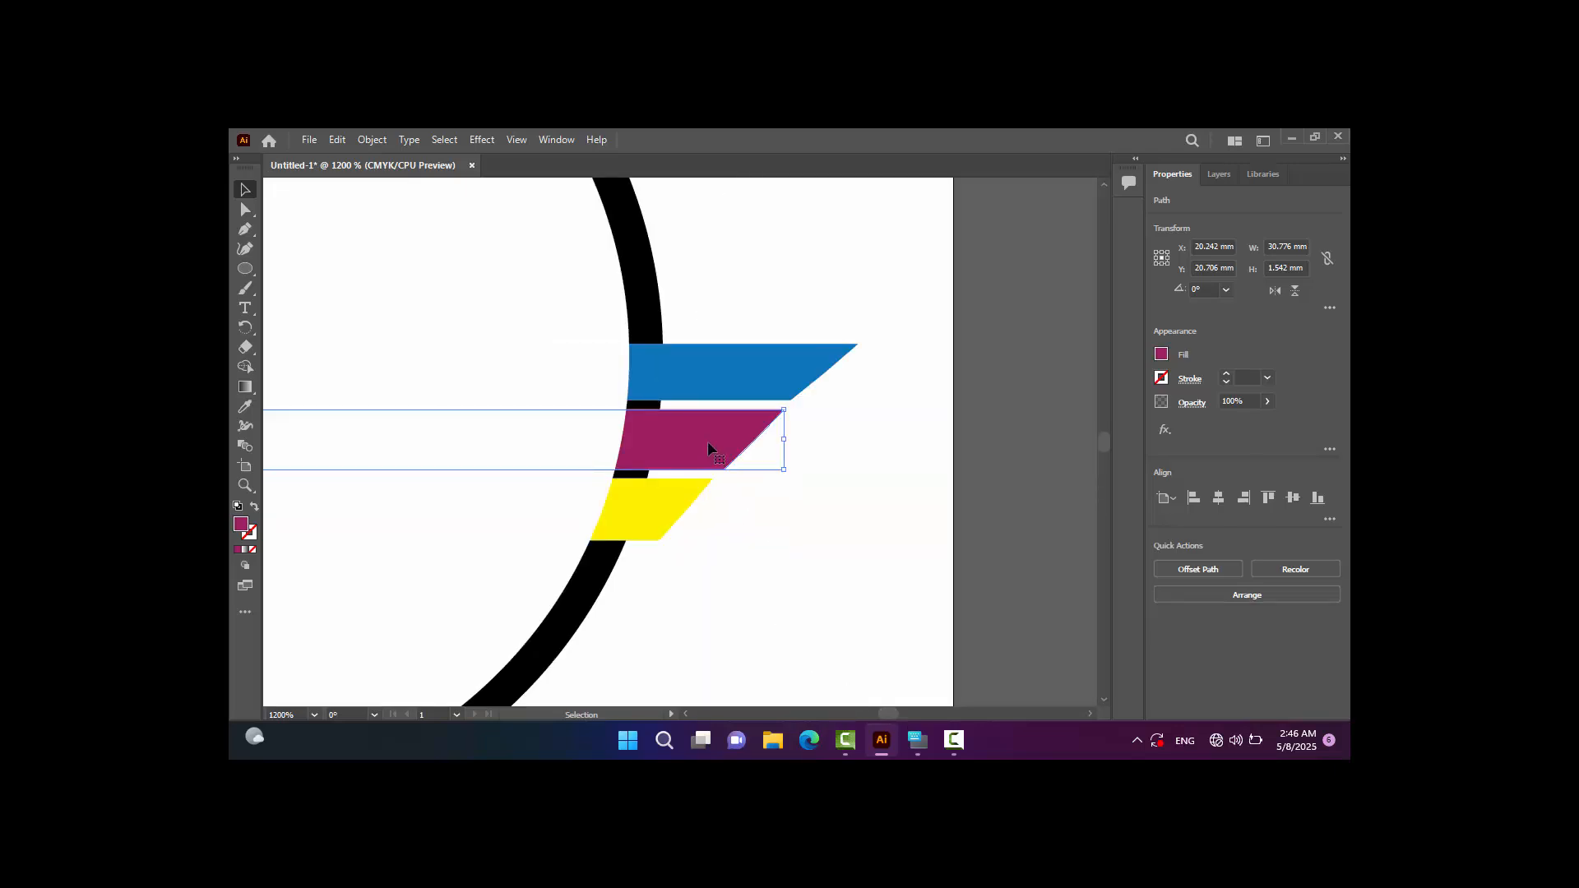
drag(707, 440, 707, 436)
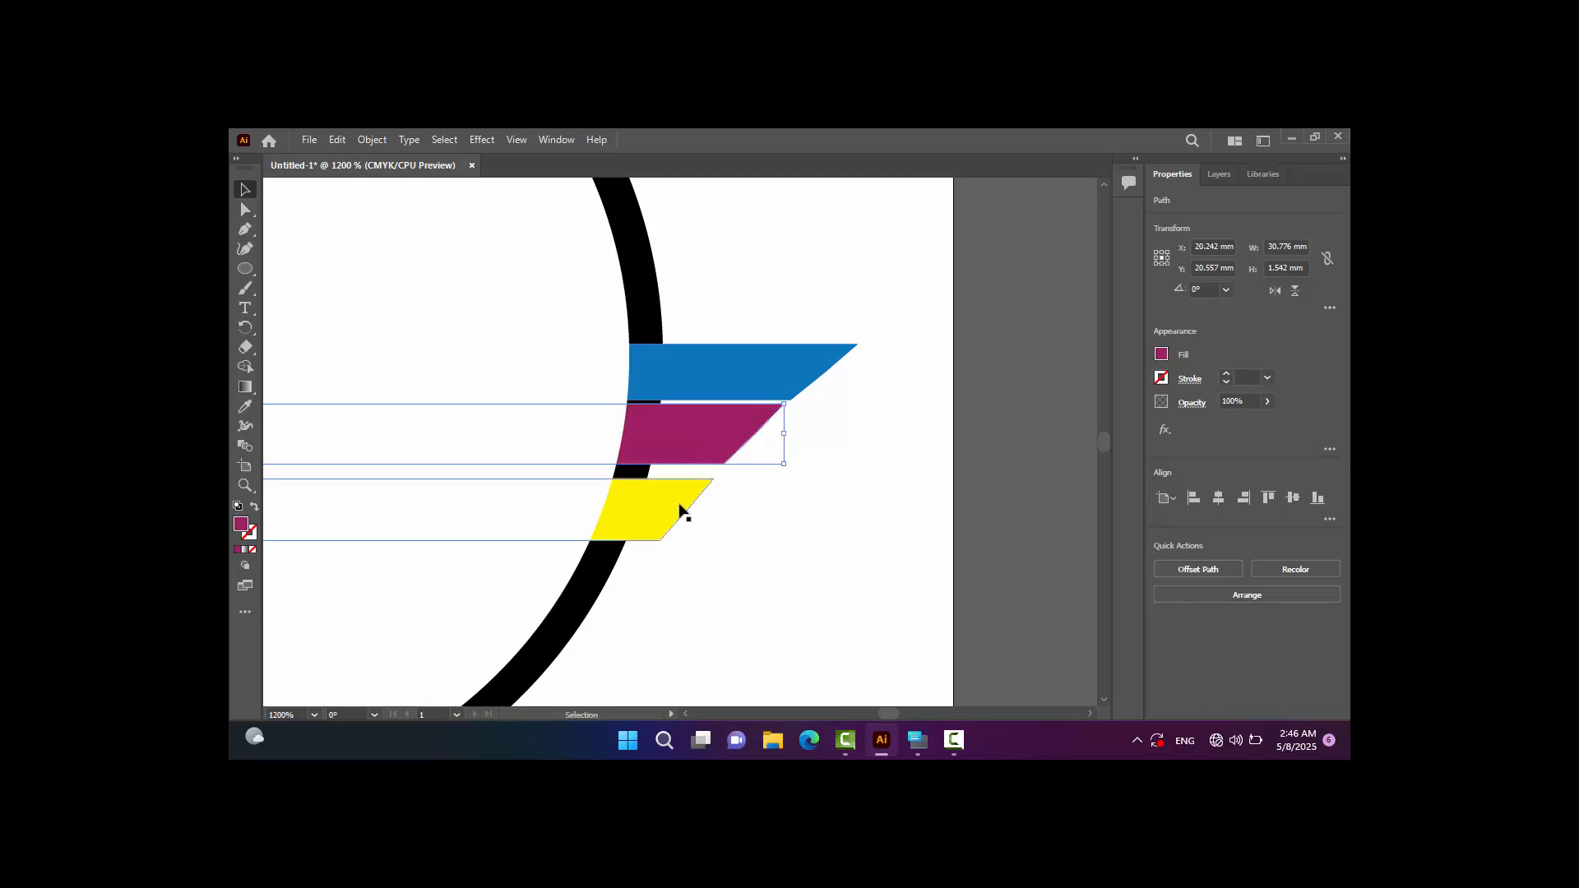
Move the yellow bar up close beneath the magenta bar, widen it at its right end to about 27.7 mm, and select the magenta bar.
drag(680, 508, 725, 498)
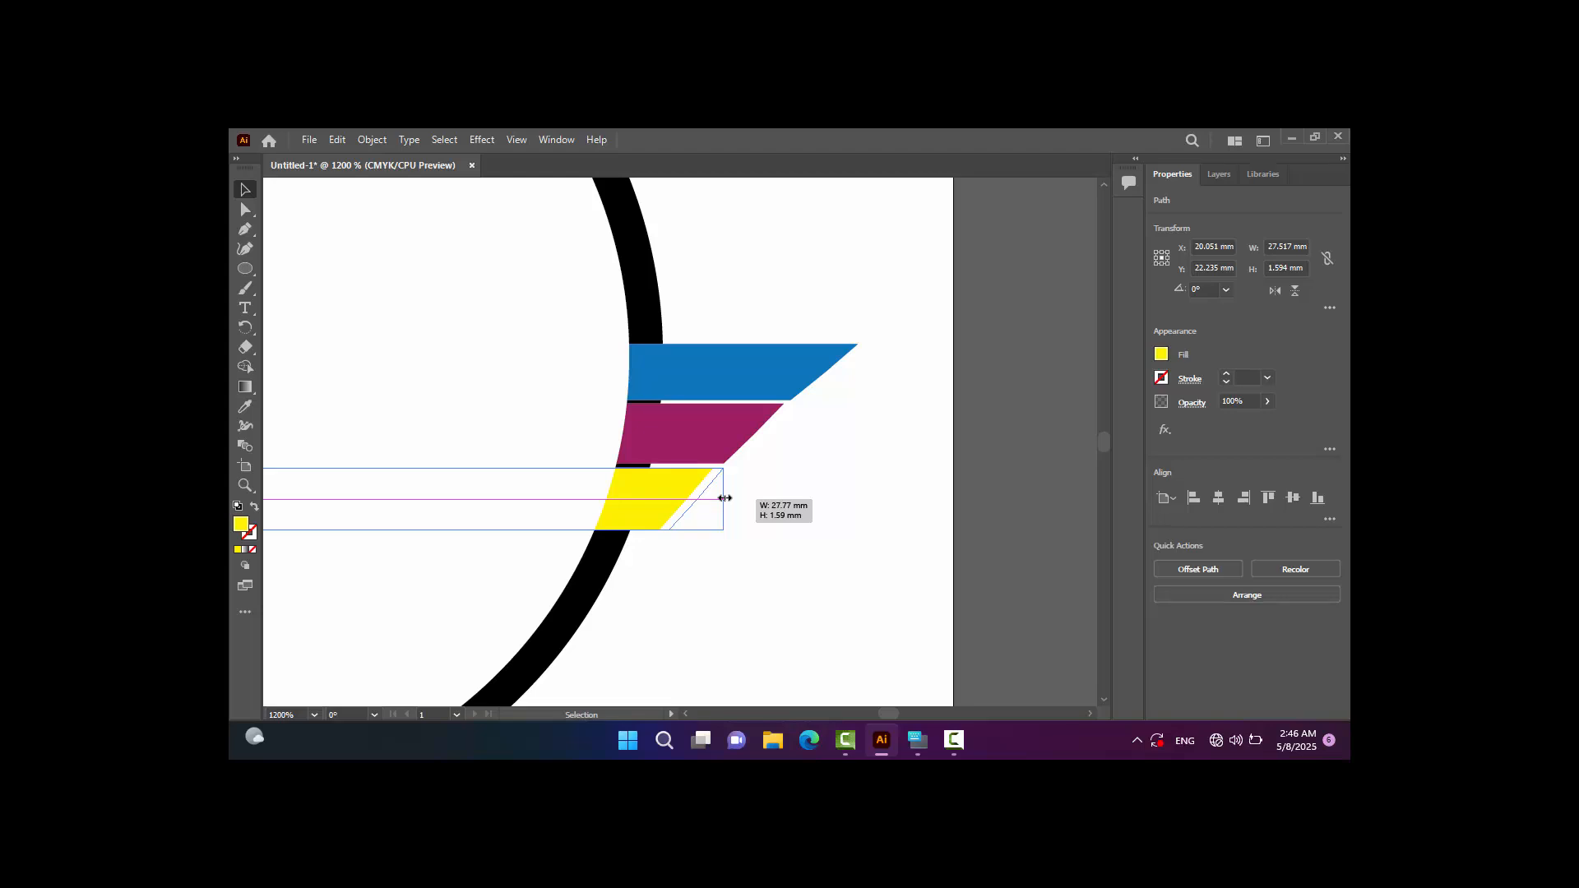
drag(724, 498, 721, 496)
click(728, 448)
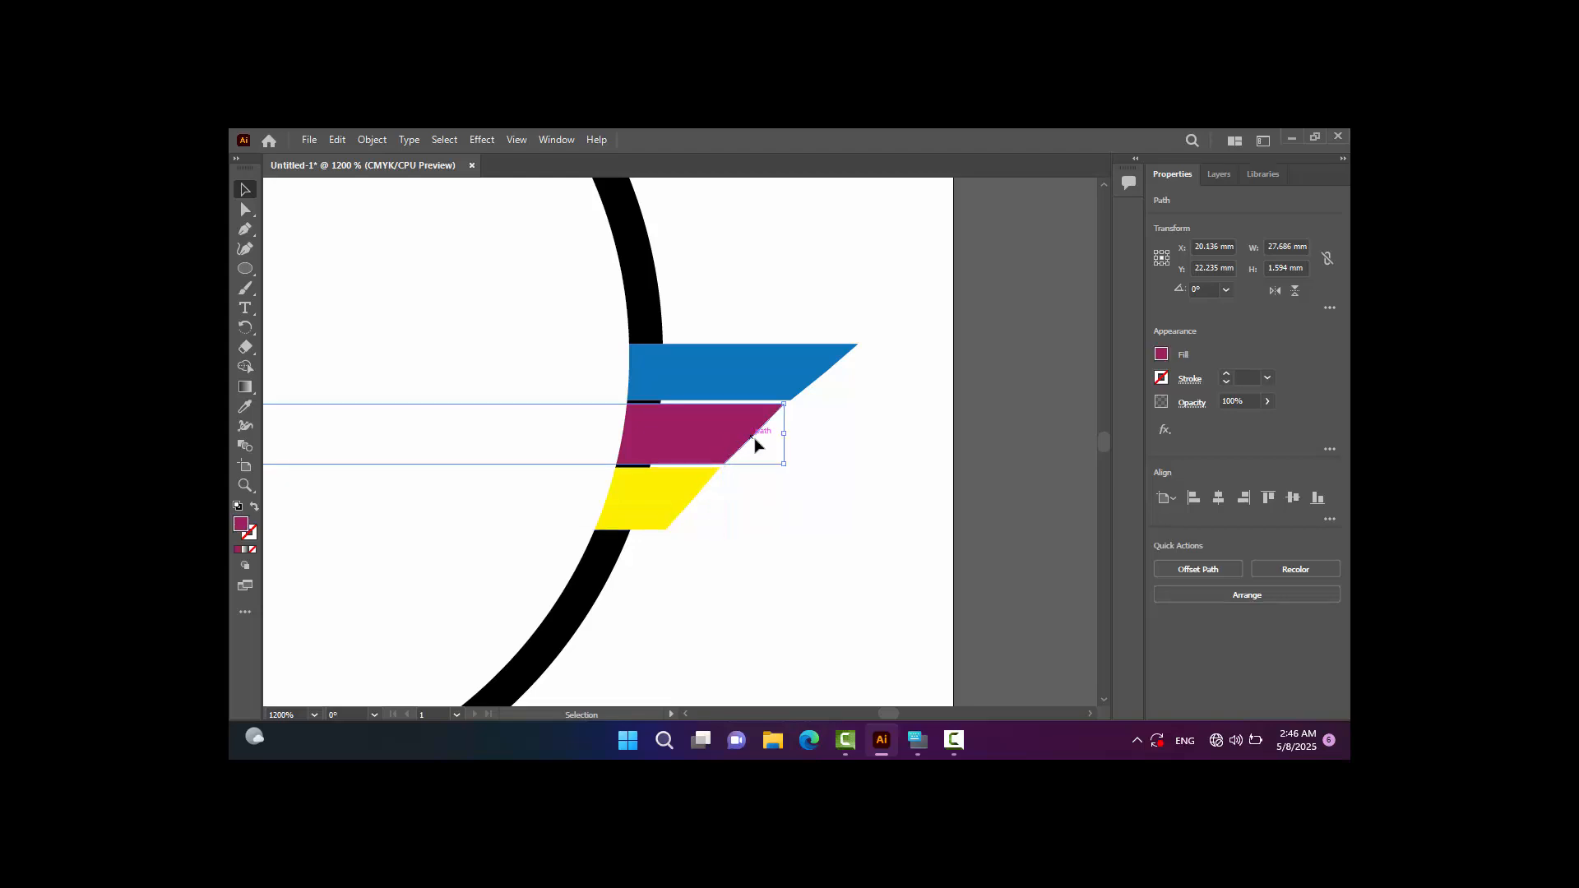
Widen the magenta bar slightly at its right end, and widen the yellow bar's right end to about 27.8 mm overall.
drag(784, 437, 791, 440)
click(810, 537)
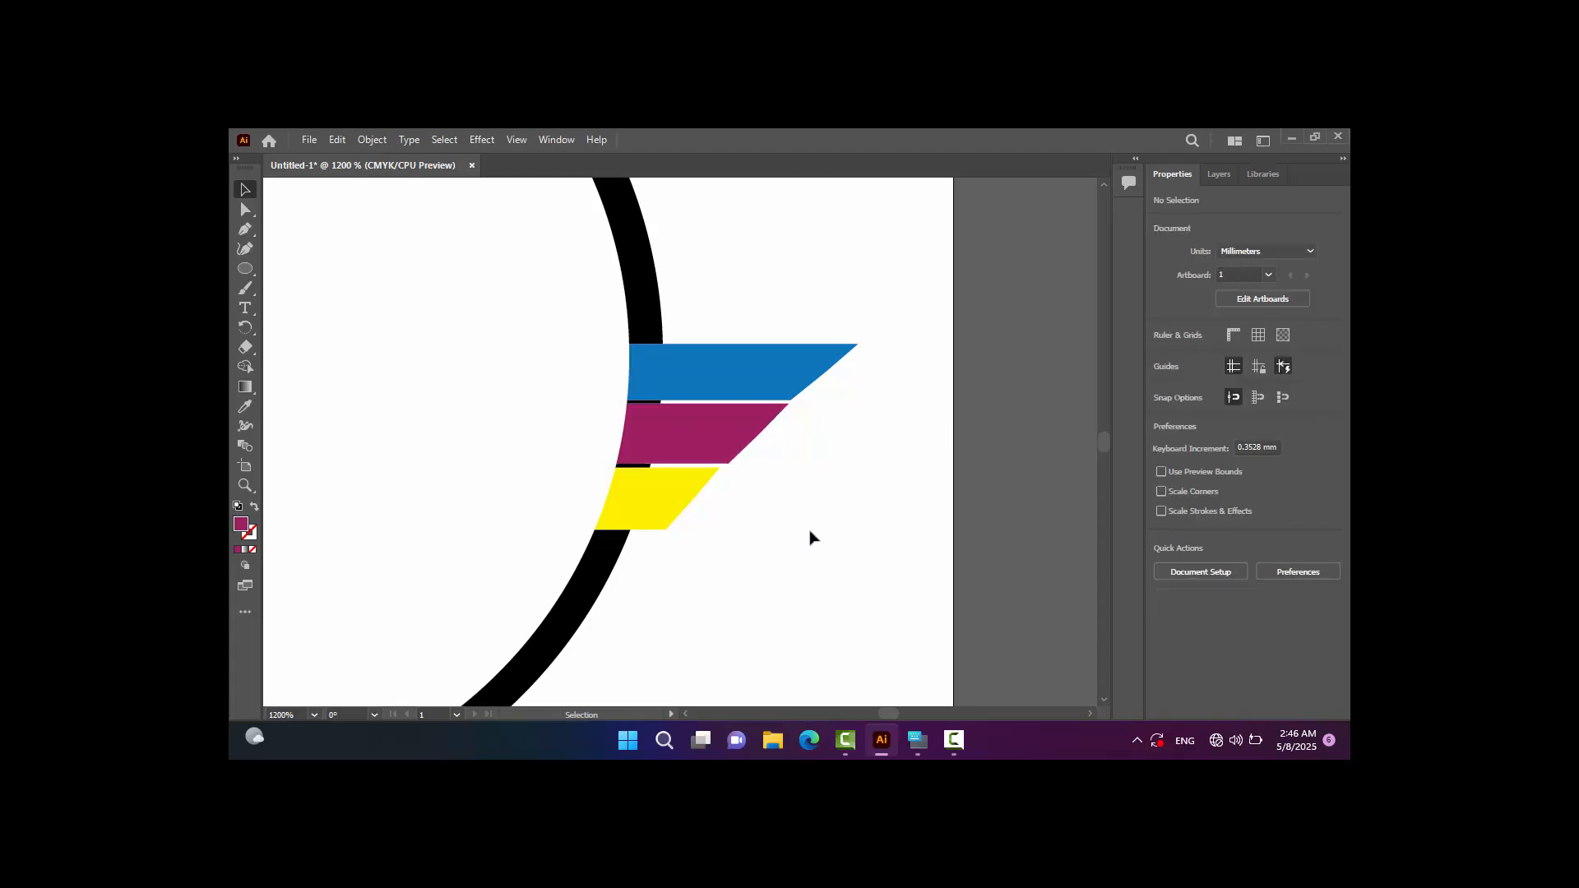
click(663, 493)
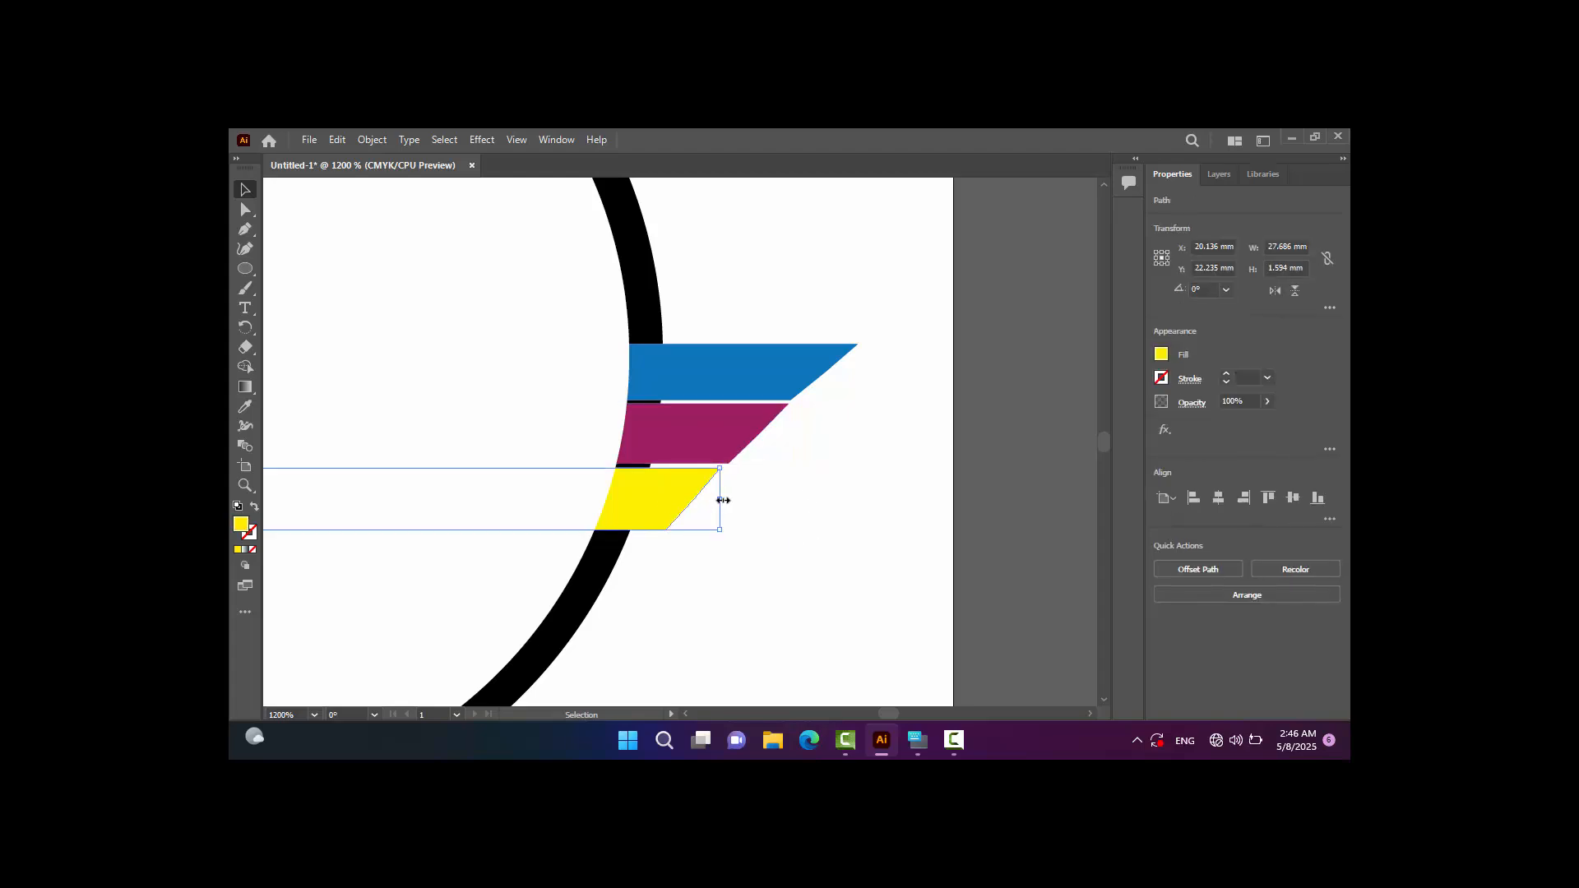
drag(723, 501, 723, 500)
click(762, 541)
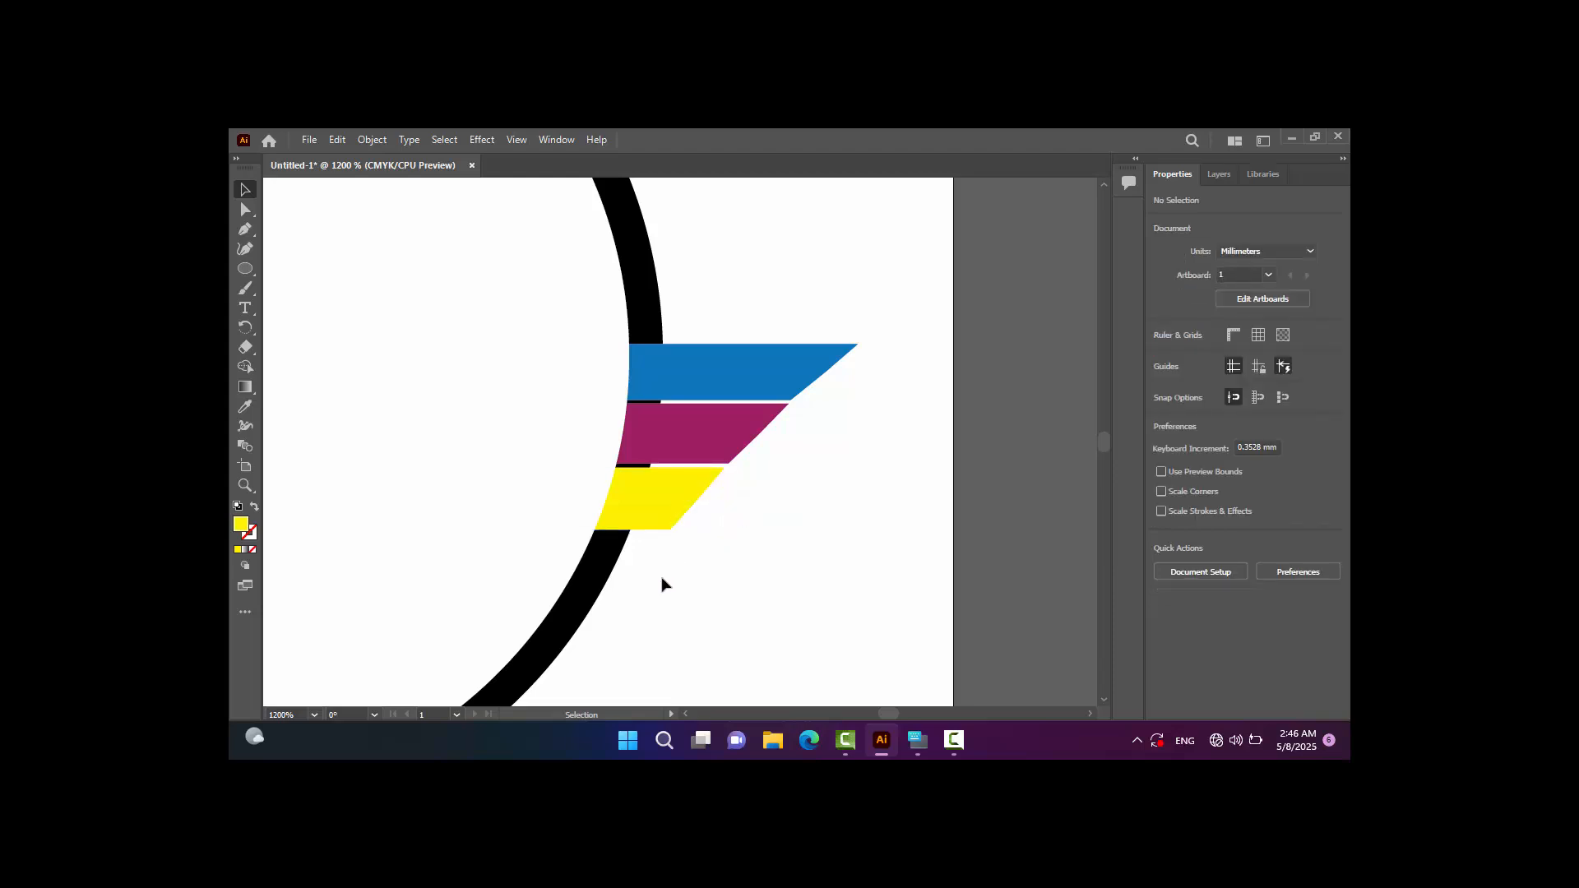
Extend the blue bar of the left wing slightly further outward at its left end.
drag(895, 717, 893, 718)
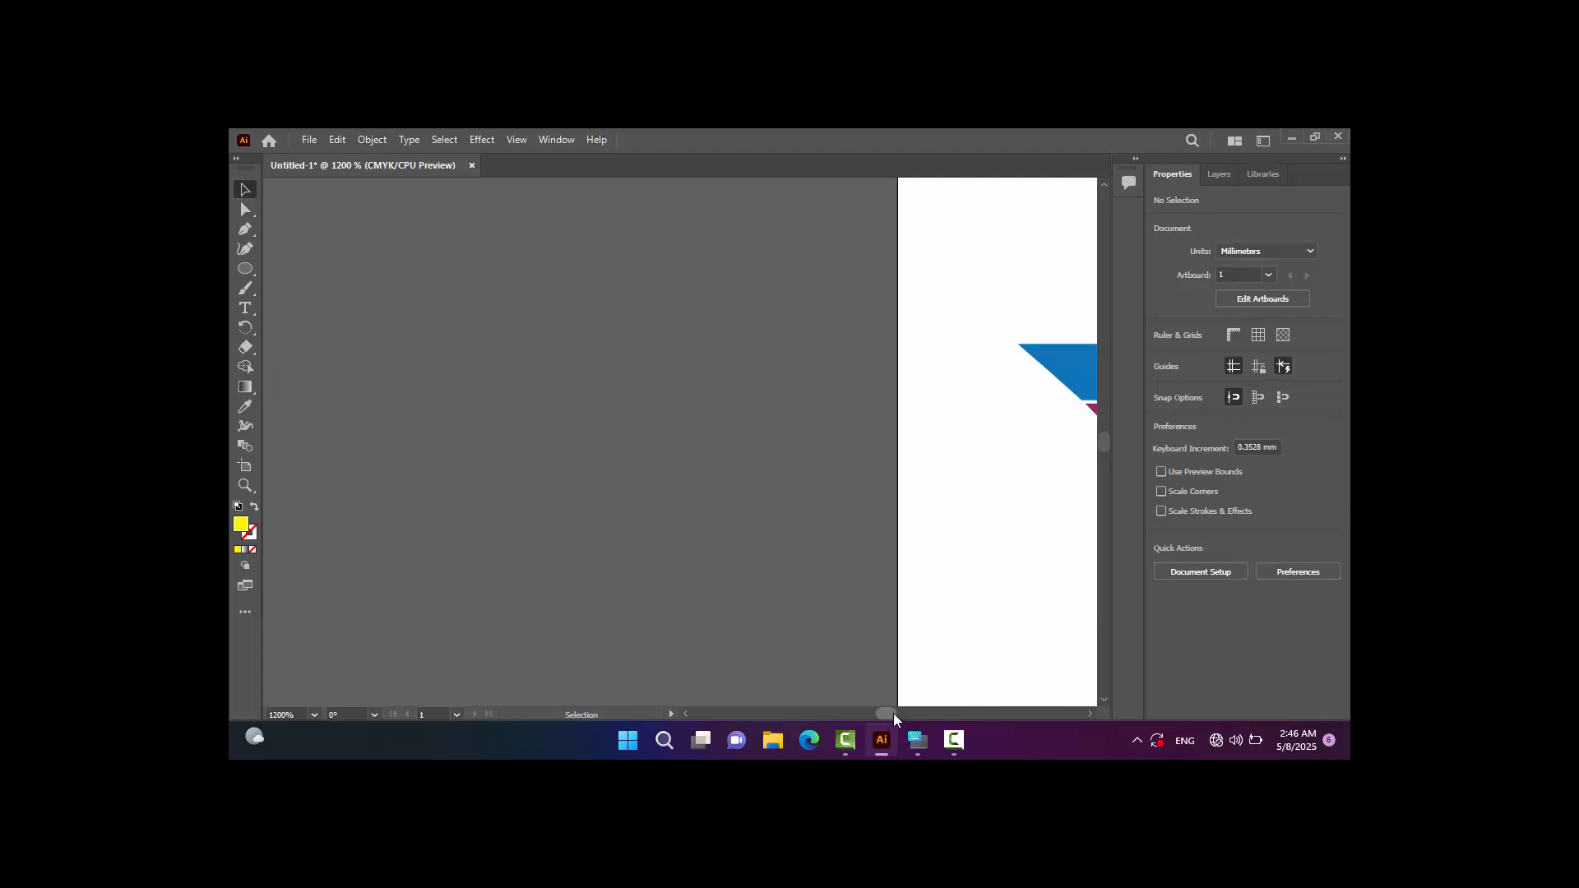
drag(893, 713, 895, 714)
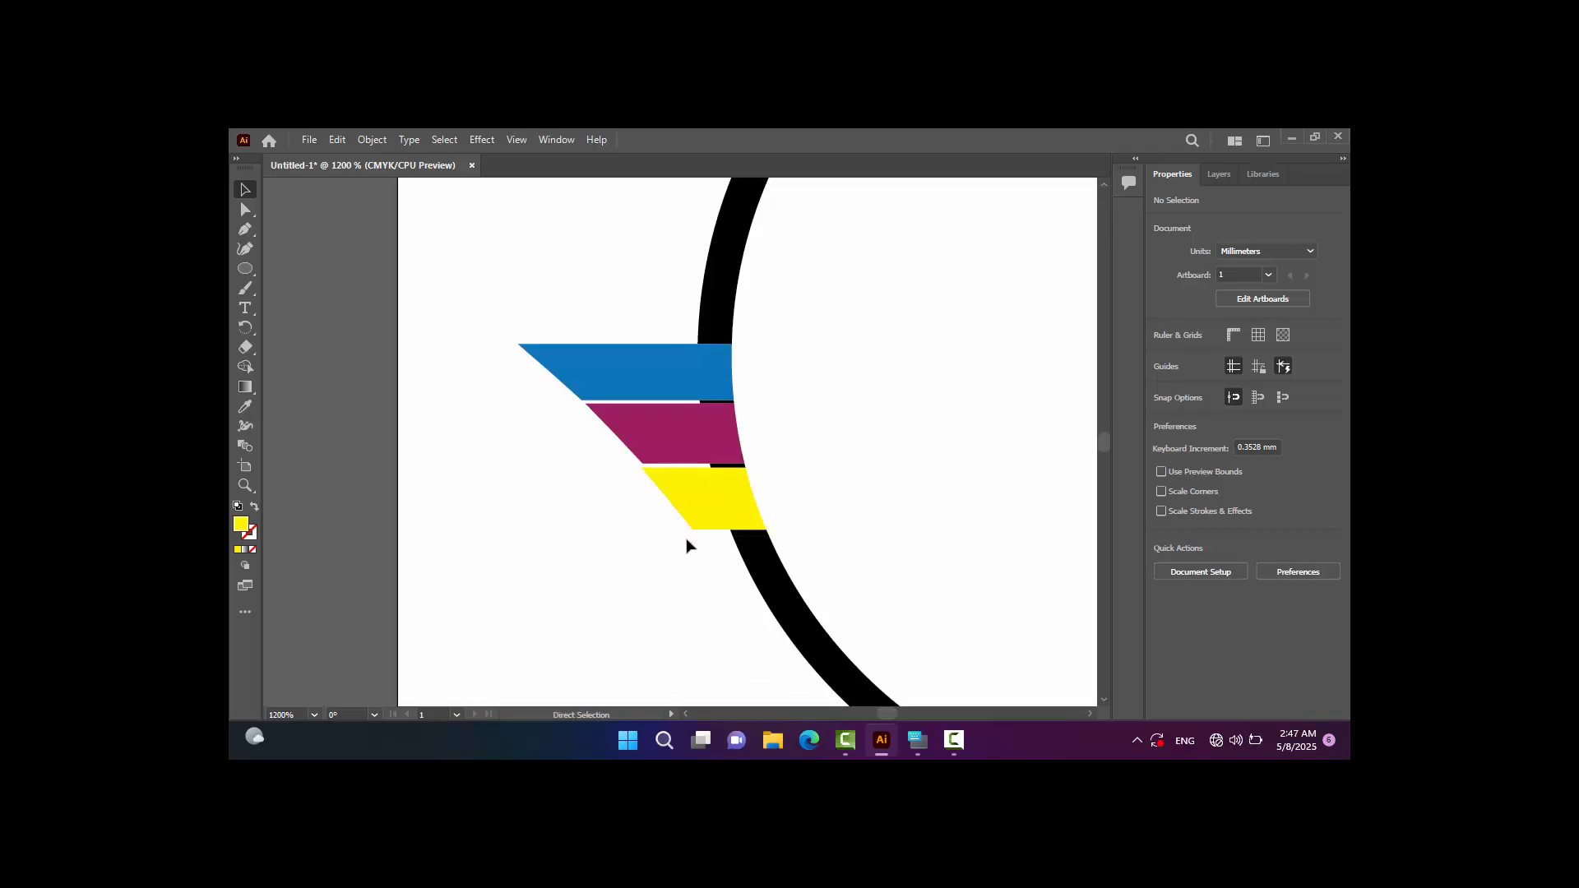
key(ctrl+minus)
key(ctrl+minus)
key(ctrl+minus)
key(ctrl+minus)
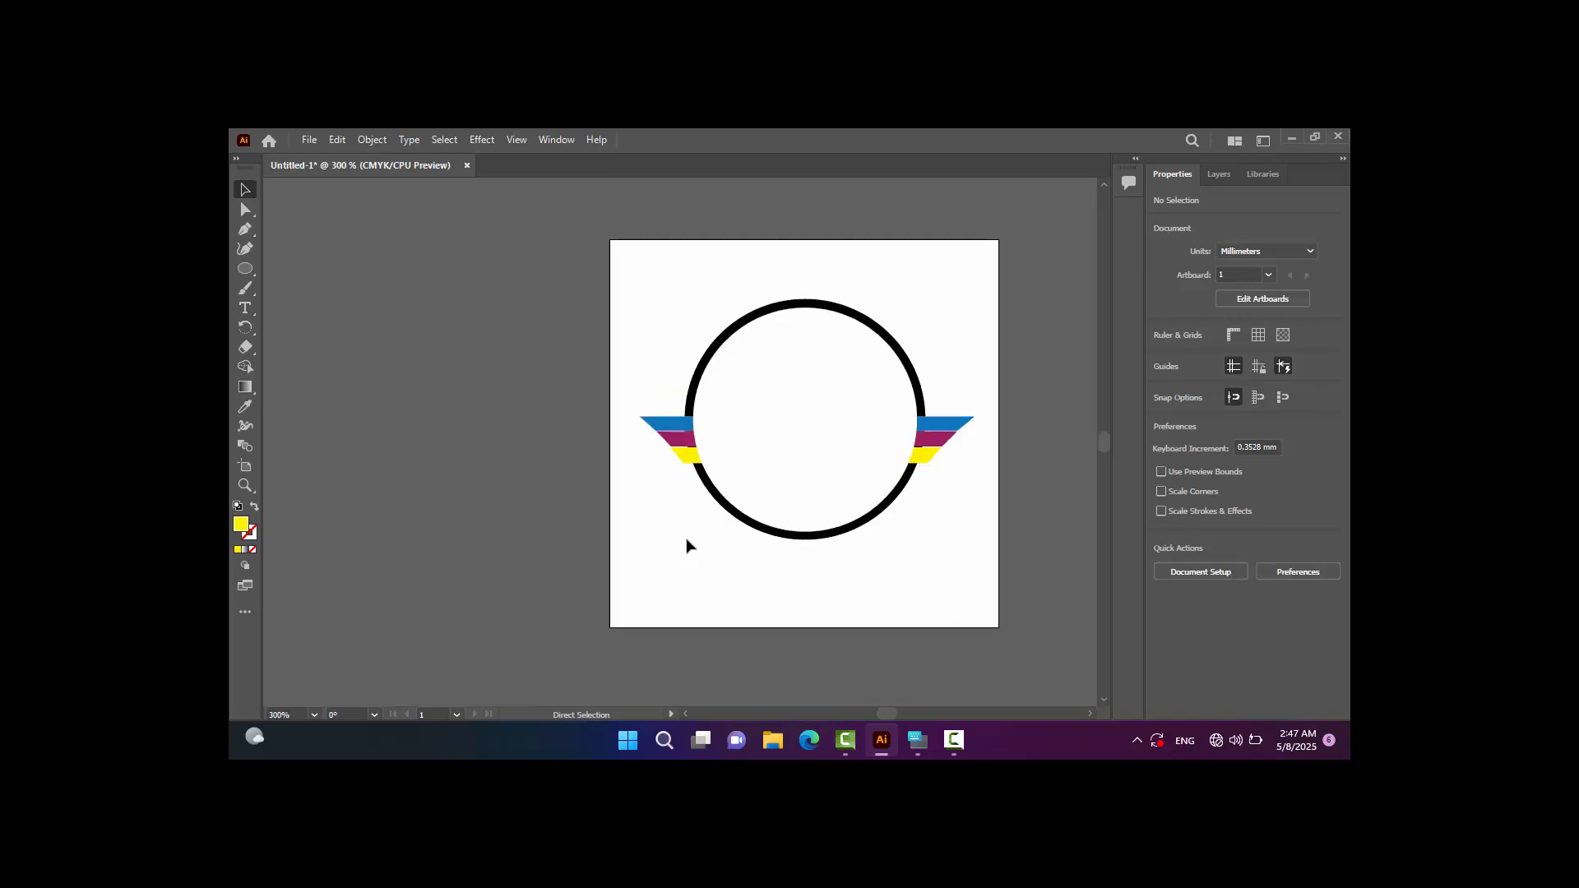
key(ctrl+plus)
key(ctrl+plus)
key(ctrl+plus)
key(ctrl+plus)
key(ctrl+plus)
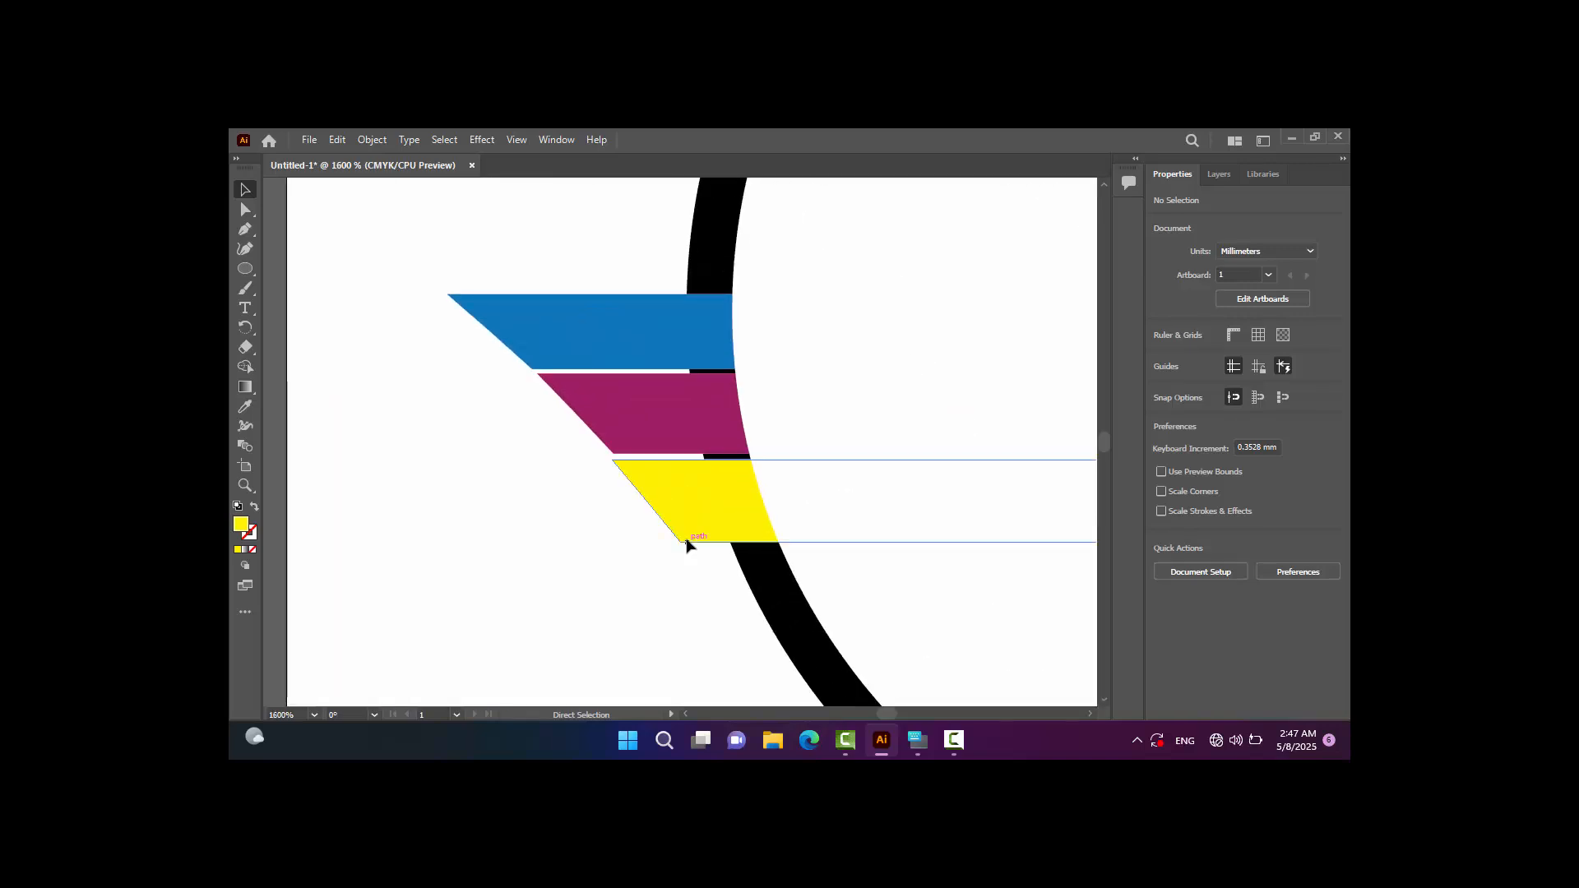
click(585, 333)
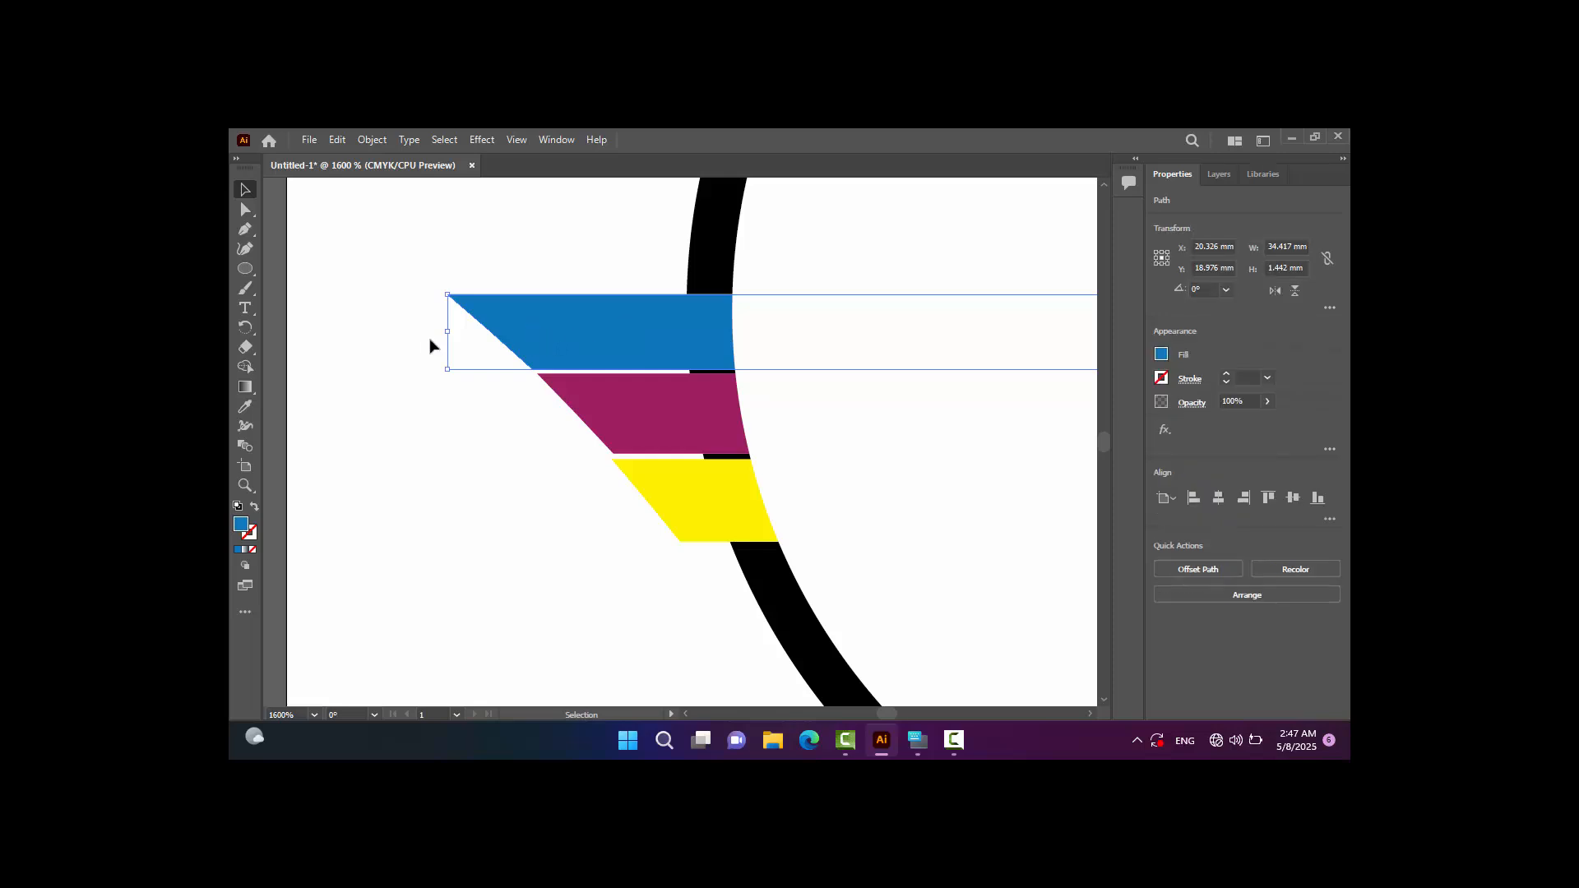
drag(444, 330, 427, 331)
Extend the left ends of the magenta bar, to about 31.3 mm wide, and the yellow bar to continue the blue bar's slanted edge.
click(583, 437)
drag(538, 413, 515, 405)
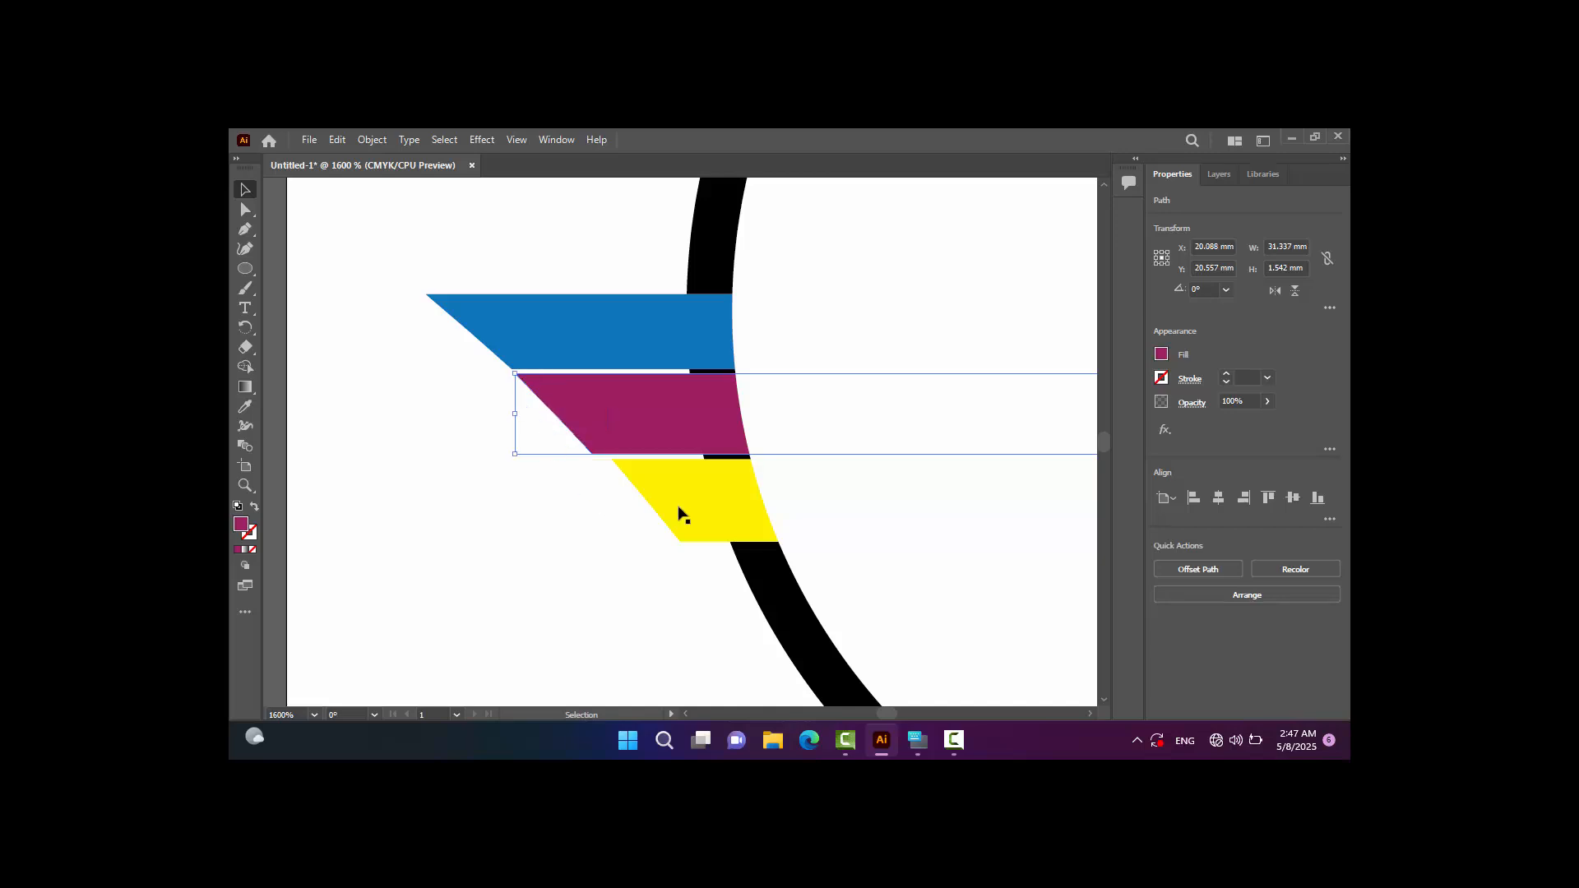
click(681, 516)
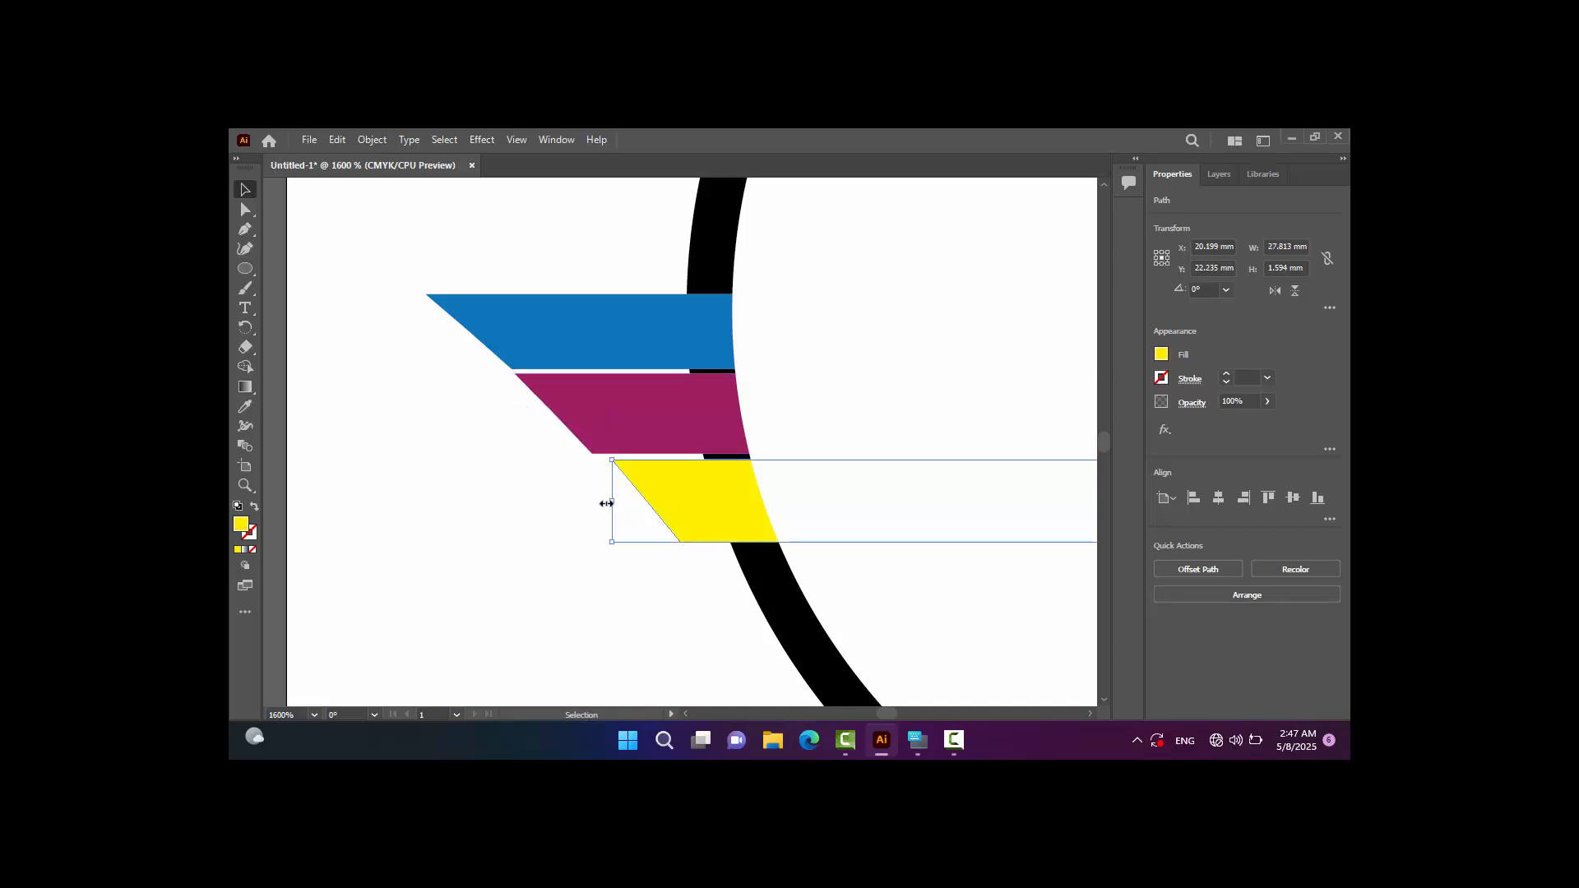
drag(606, 503, 593, 497)
click(477, 448)
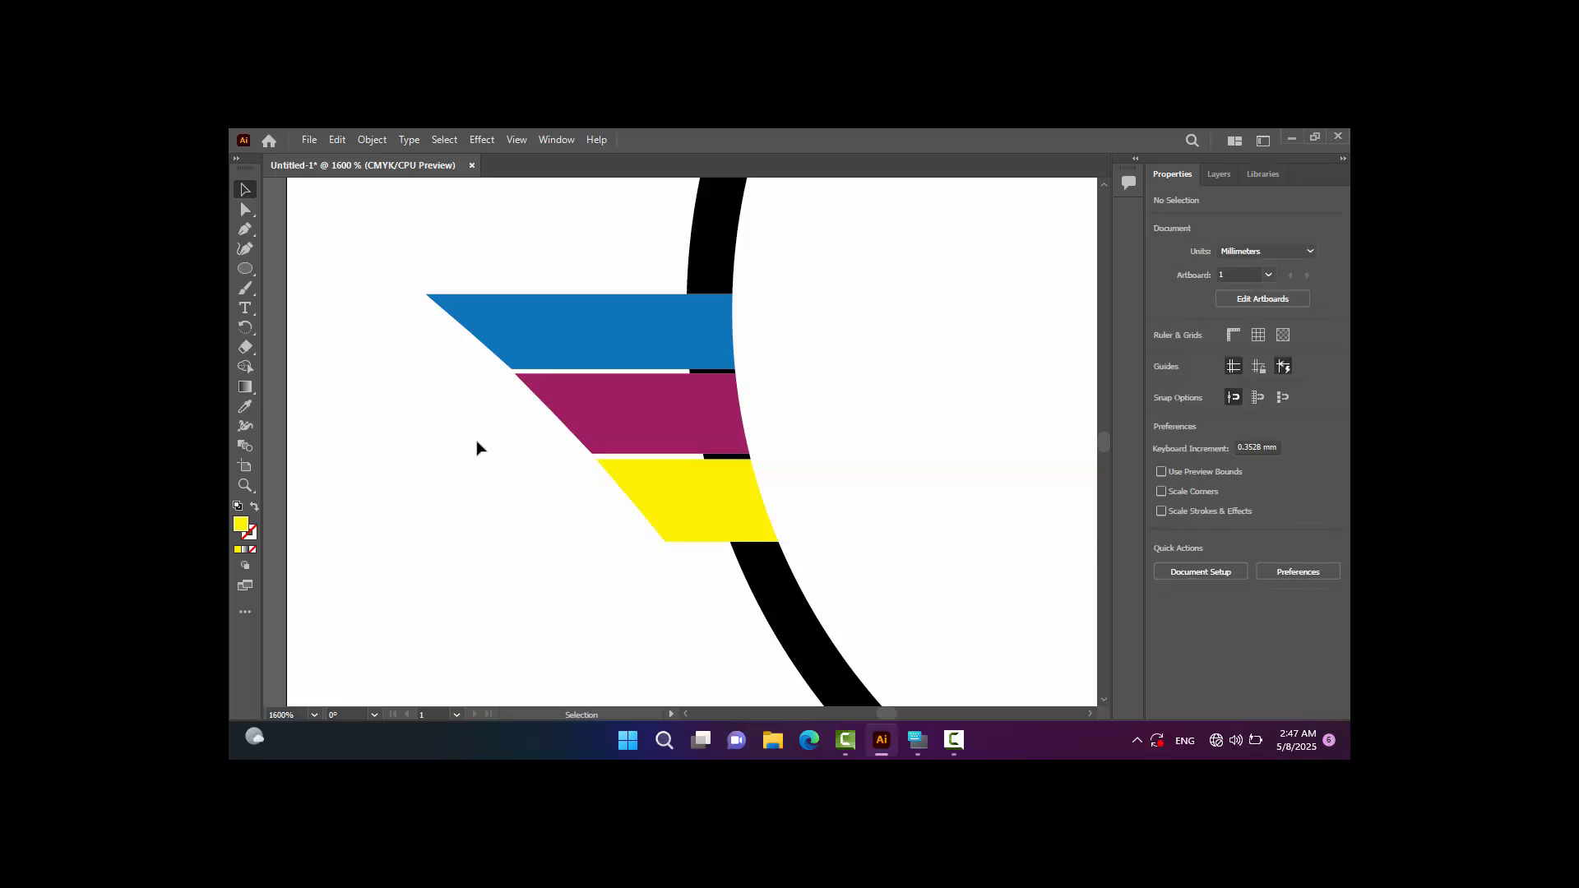
Create a text frame about 14.2 by 11.7 mm inside the ring, replacing its placeholder text with "JQ".
key(ctrl+minus)
key(ctrl+minus)
key(ctrl+minus)
key(ctrl+minus)
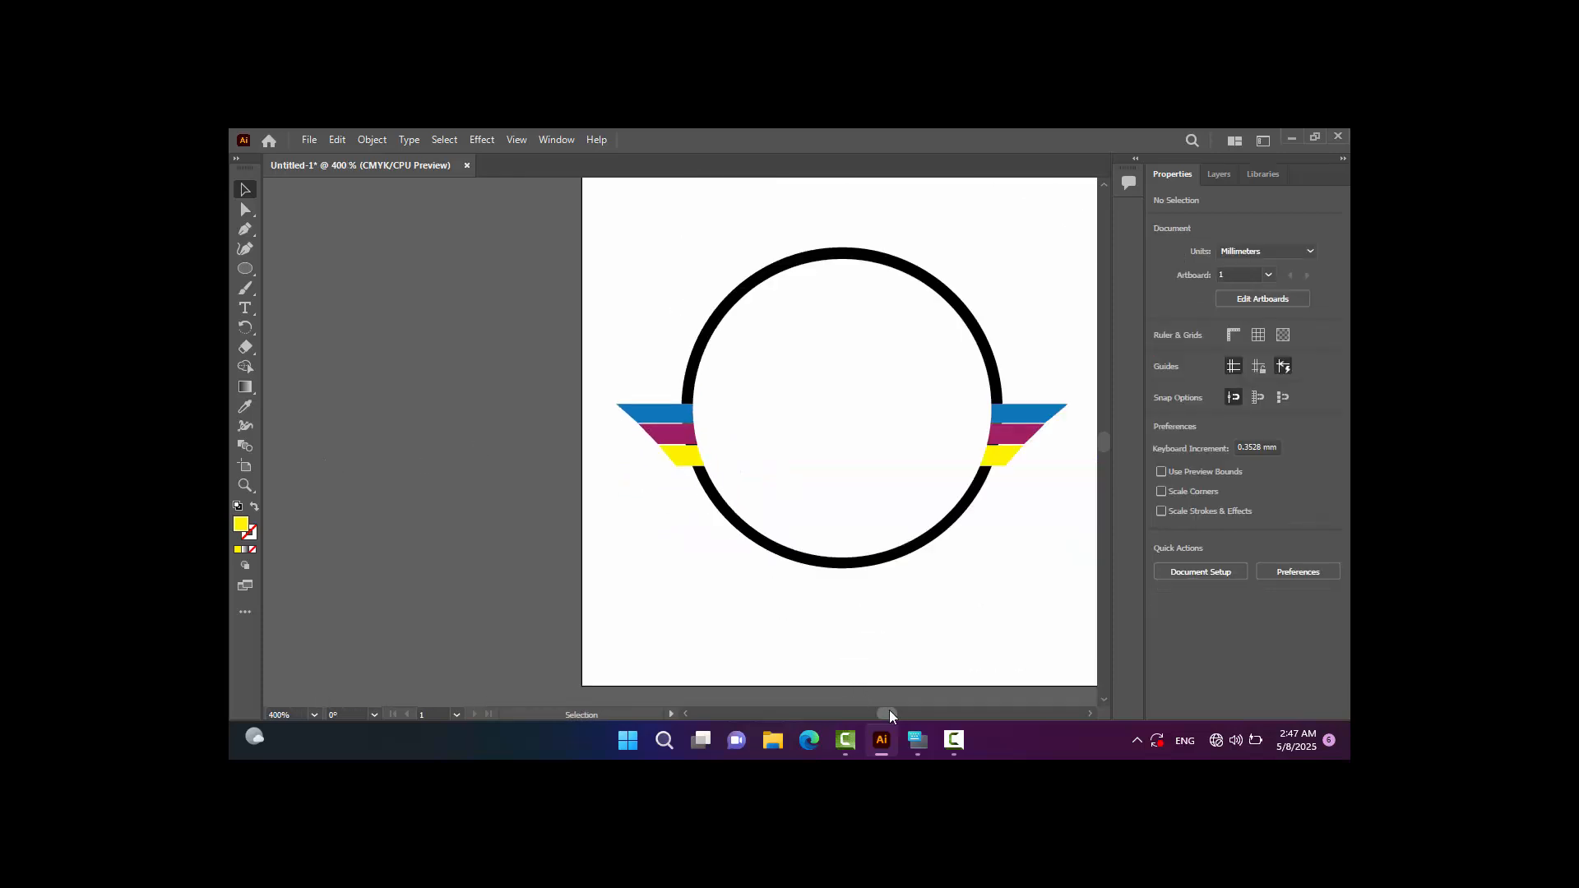
scroll(890, 714, right, 3)
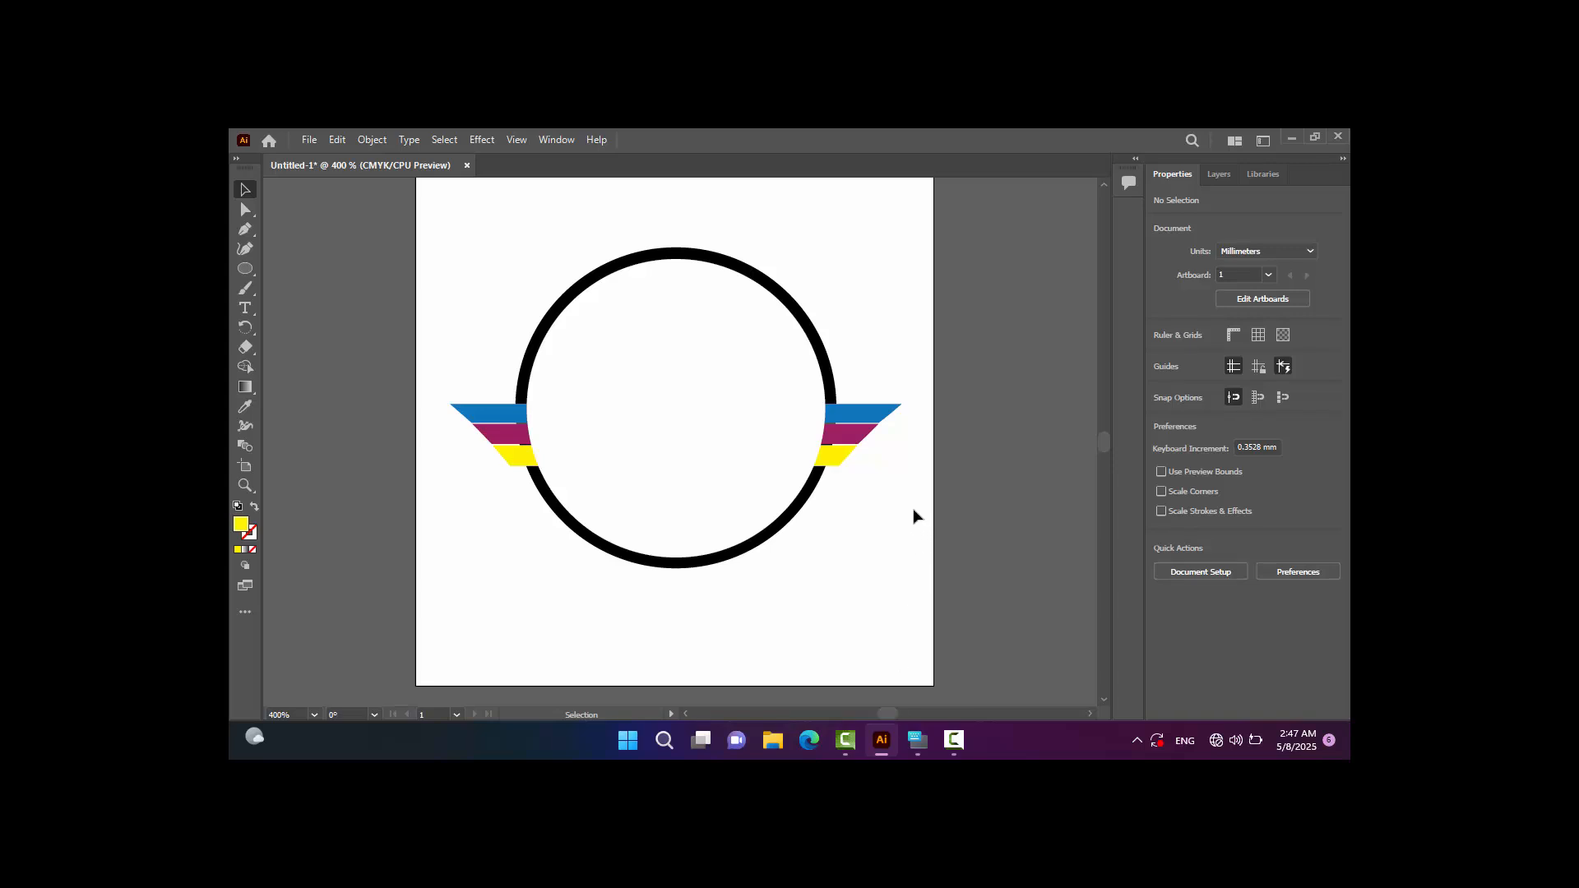
click(248, 308)
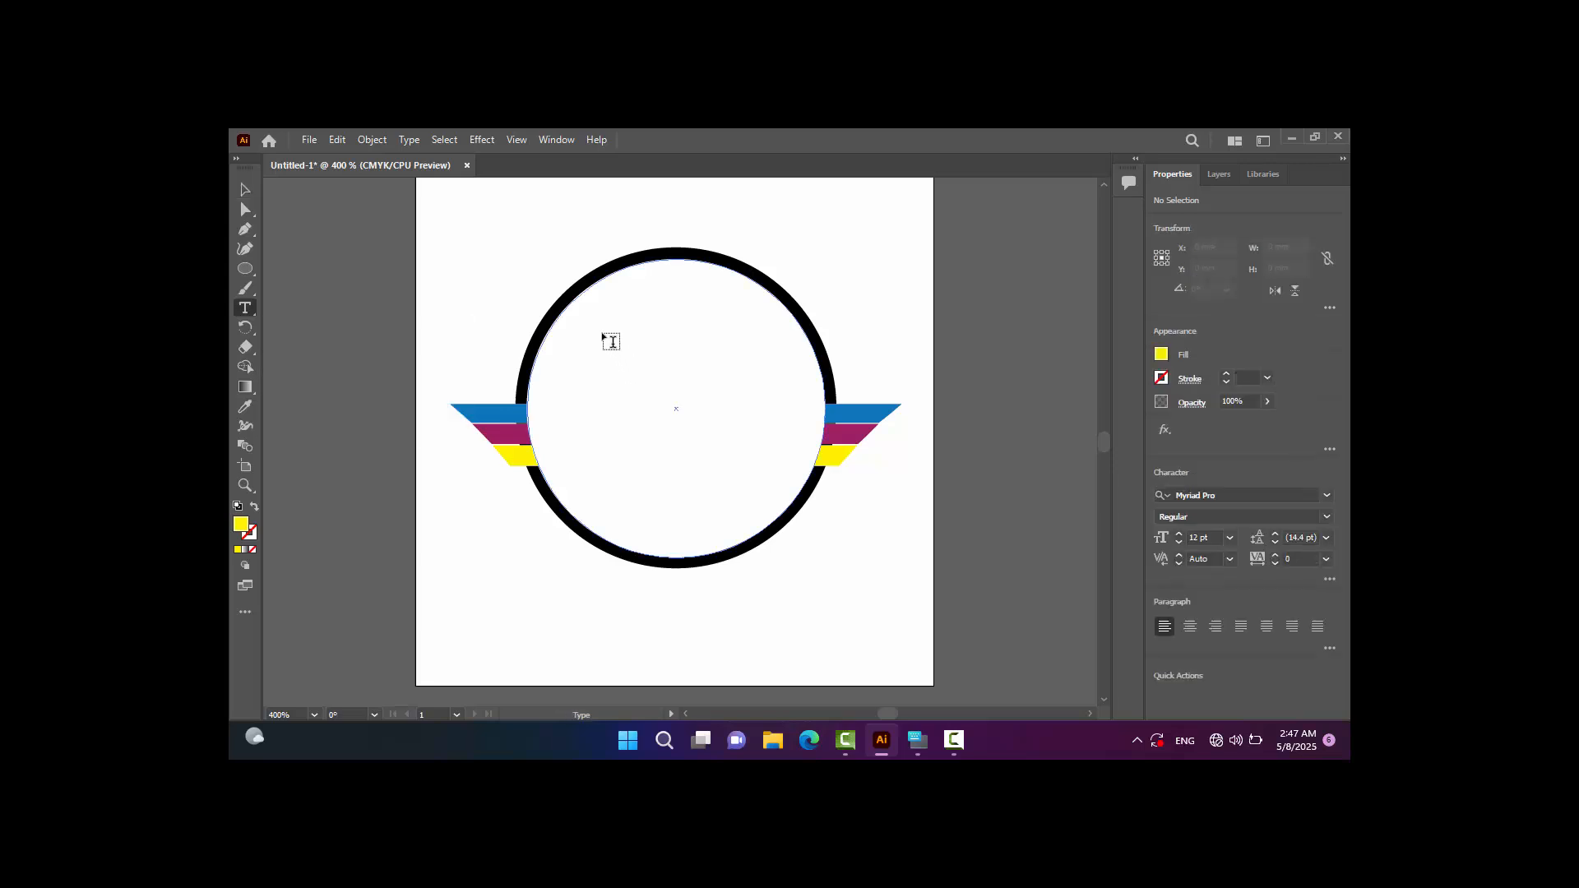
drag(604, 336, 741, 440)
key(BackSpace)
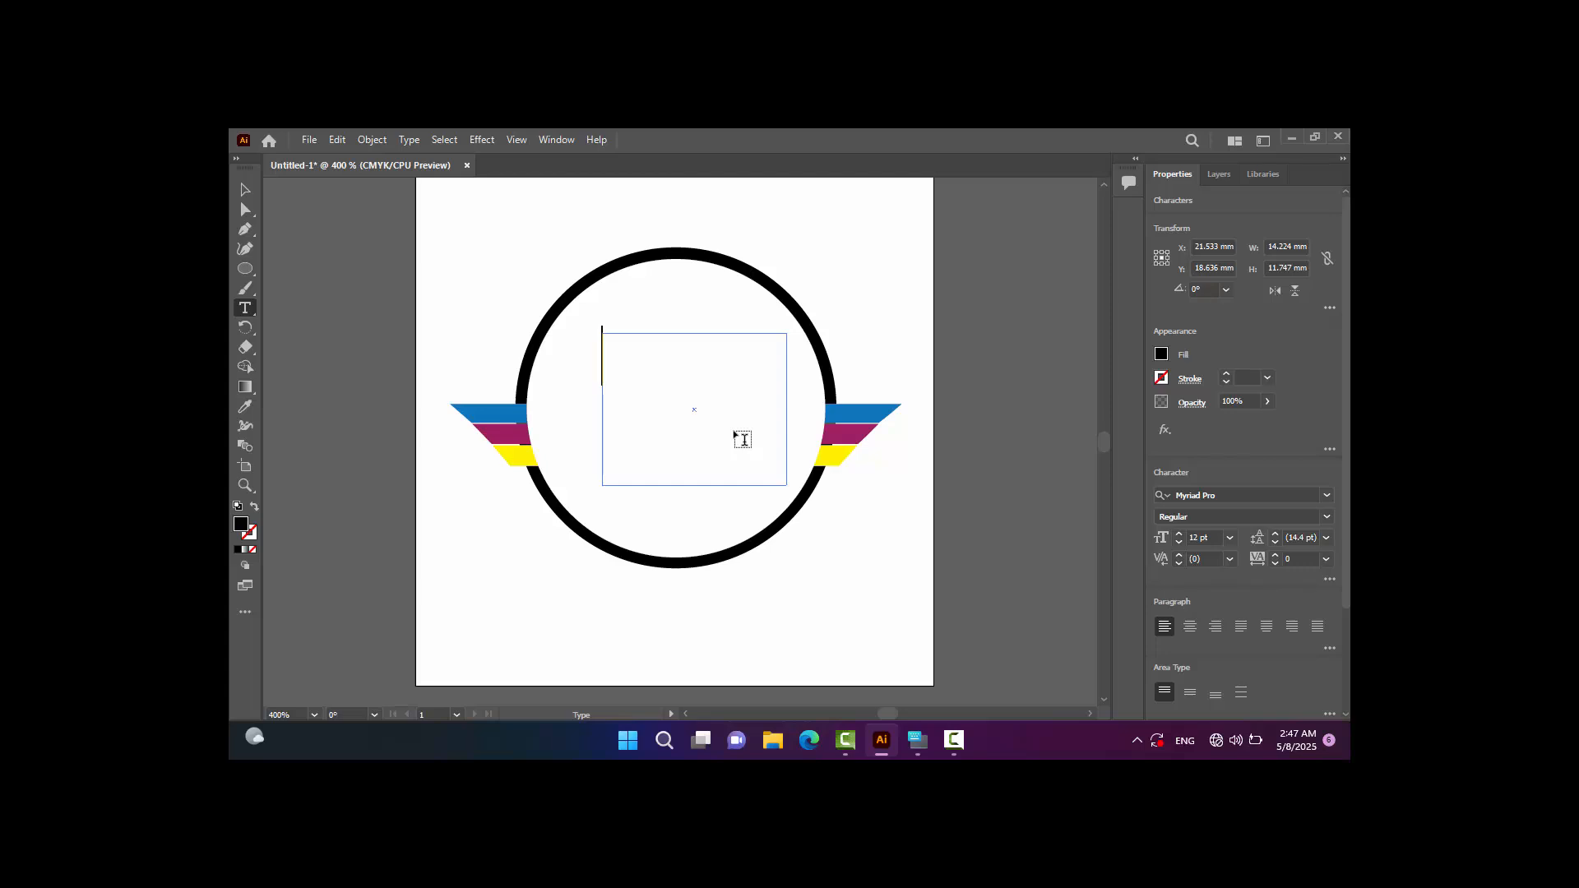
text(JQ)
key(ctrl+a)
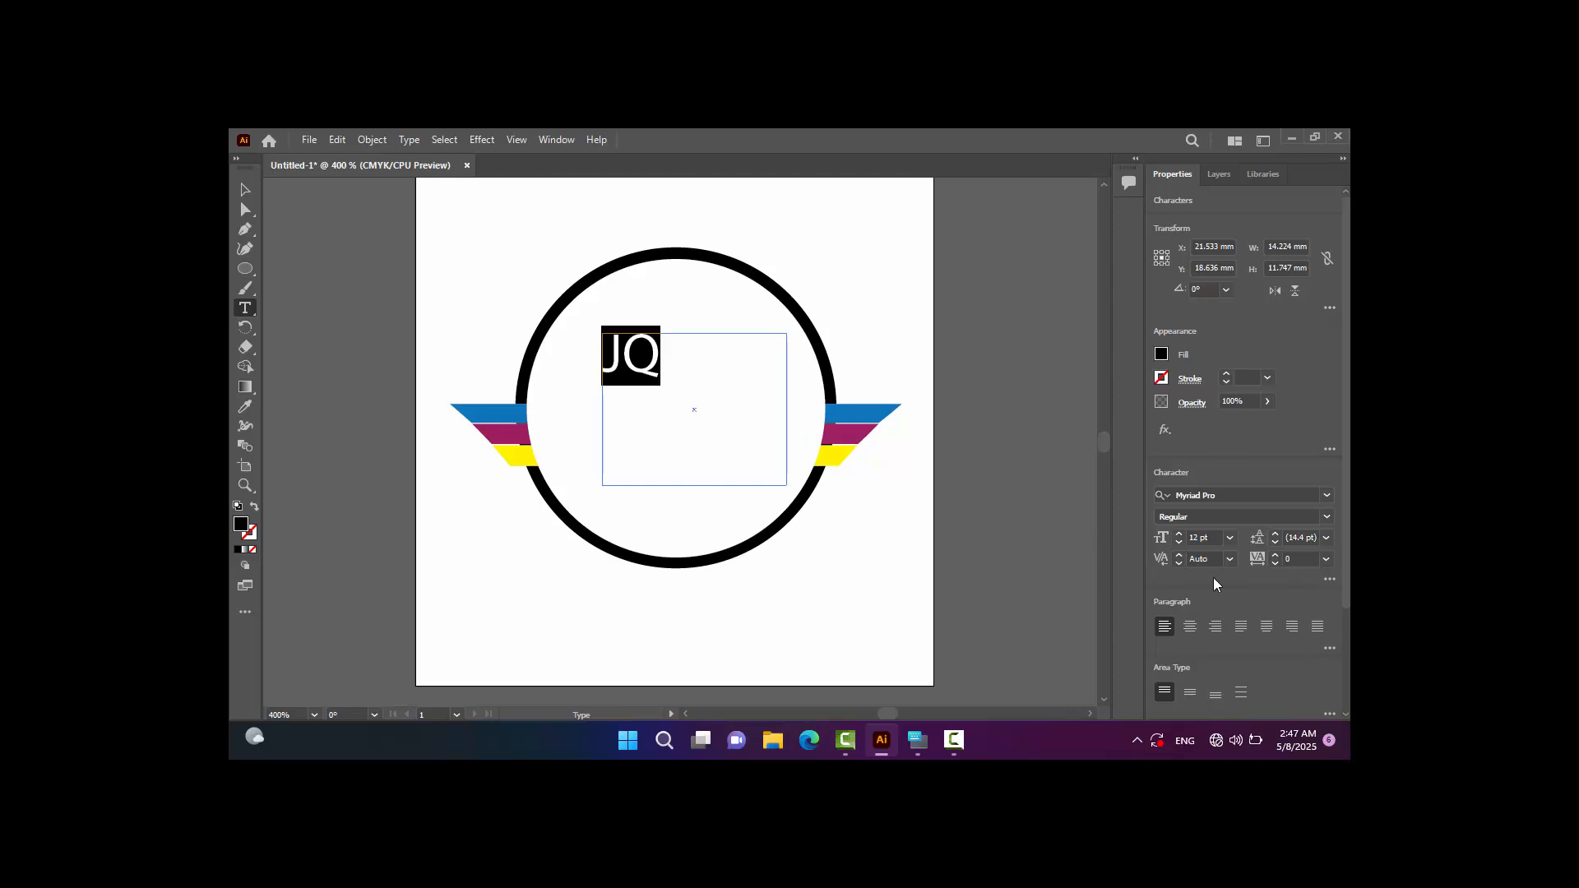
Set the font size of the JQ text to 36 pt.
click(245, 189)
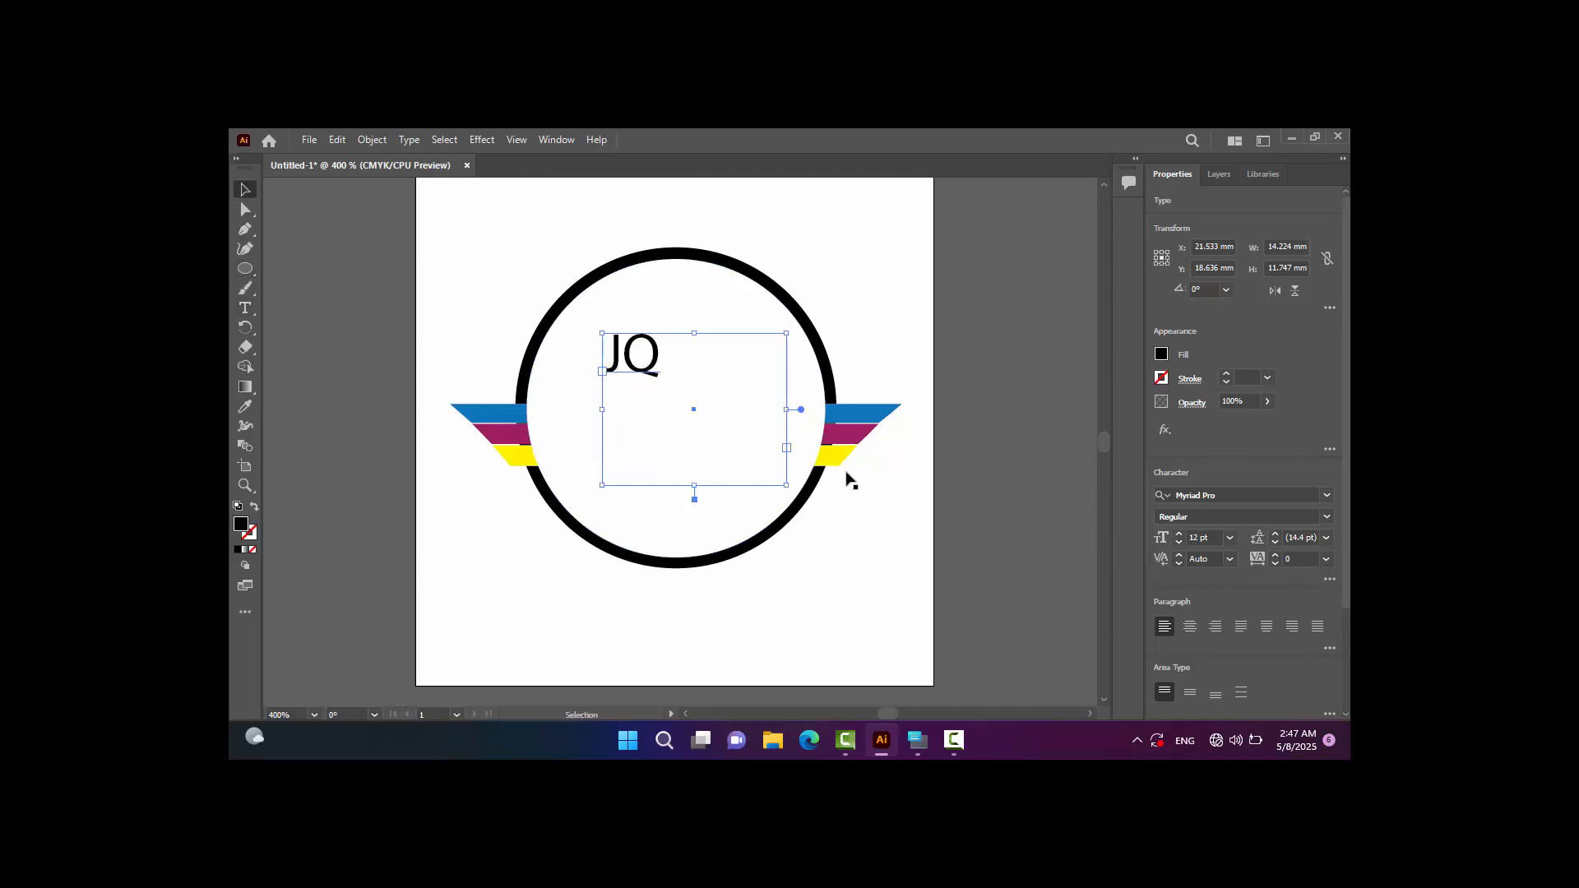
click(1184, 536)
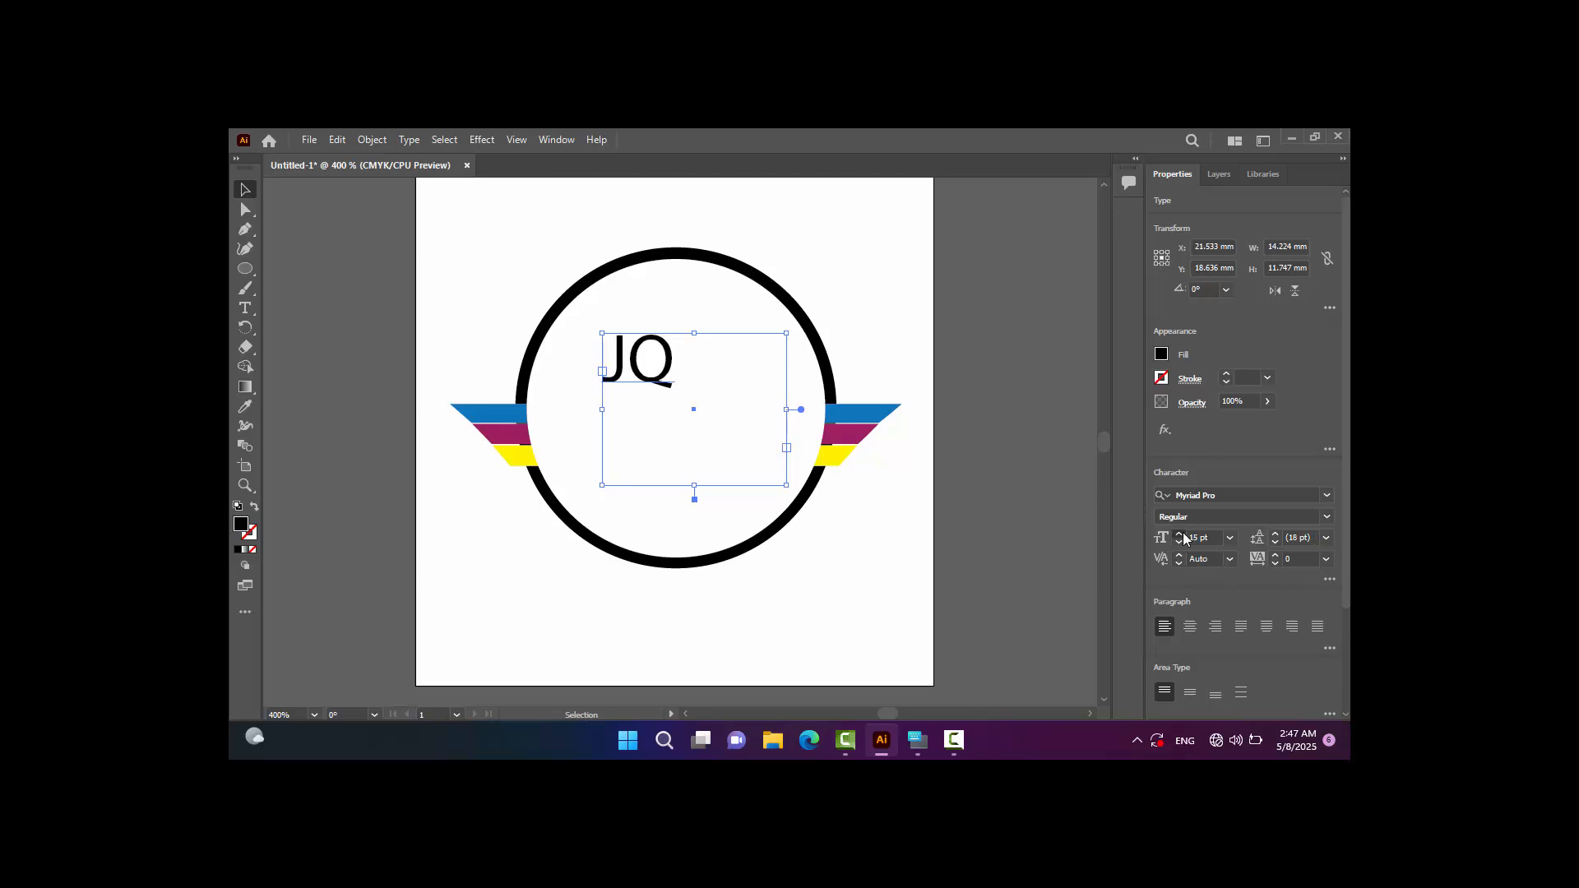
click(1184, 536)
click(1184, 536)
click(1184, 536)
click(1184, 536)
click(1185, 536)
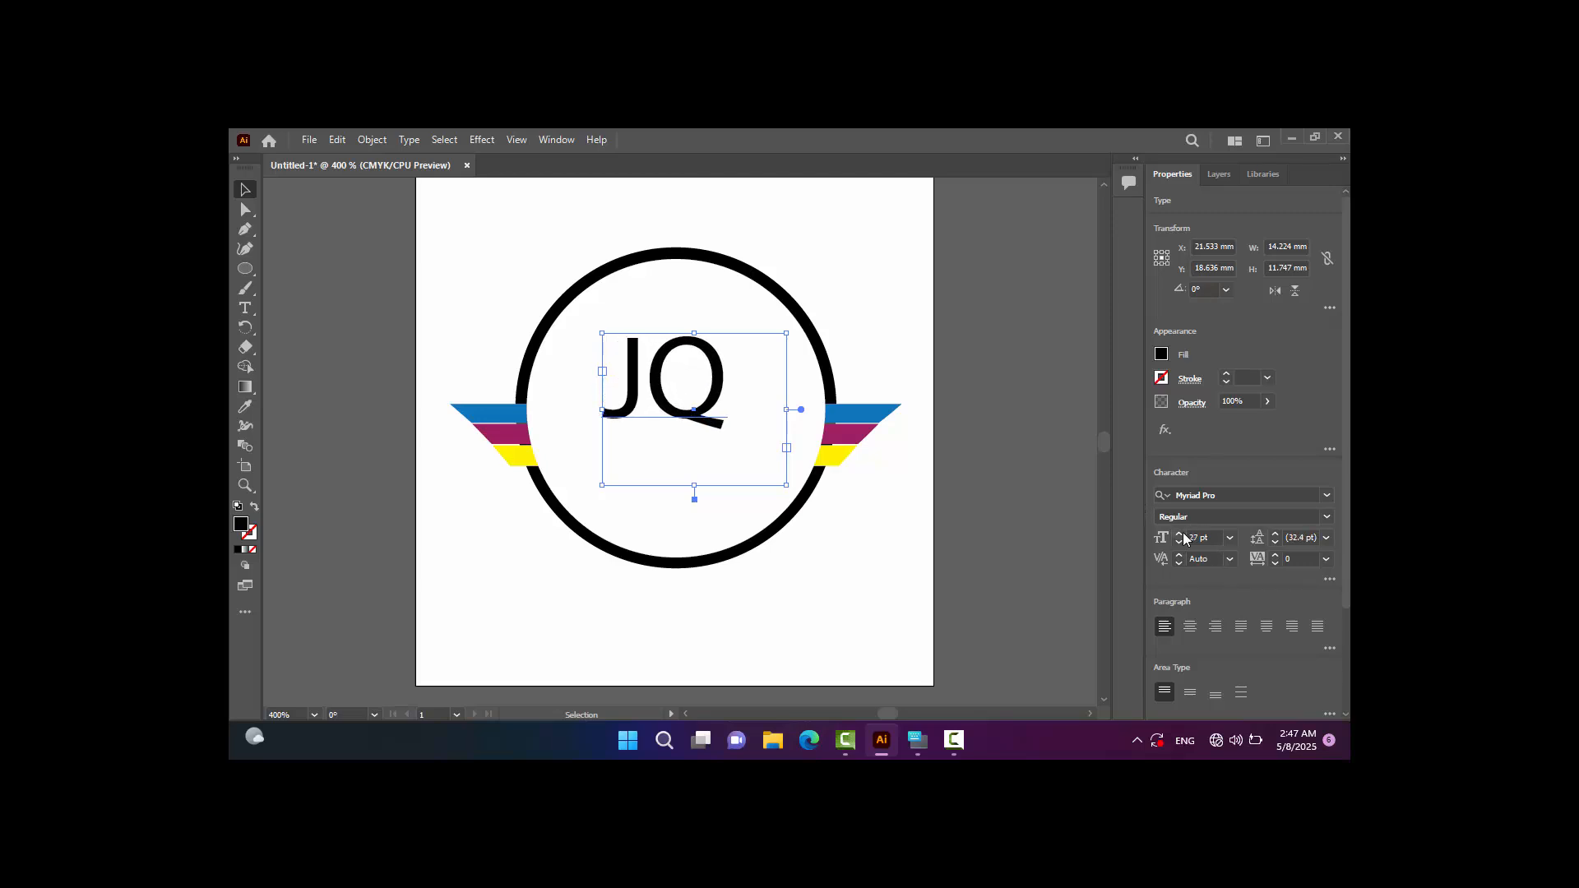
click(1185, 537)
click(1184, 536)
click(1184, 536)
click(1184, 536)
click(1184, 536)
click(1184, 536)
click(1178, 532)
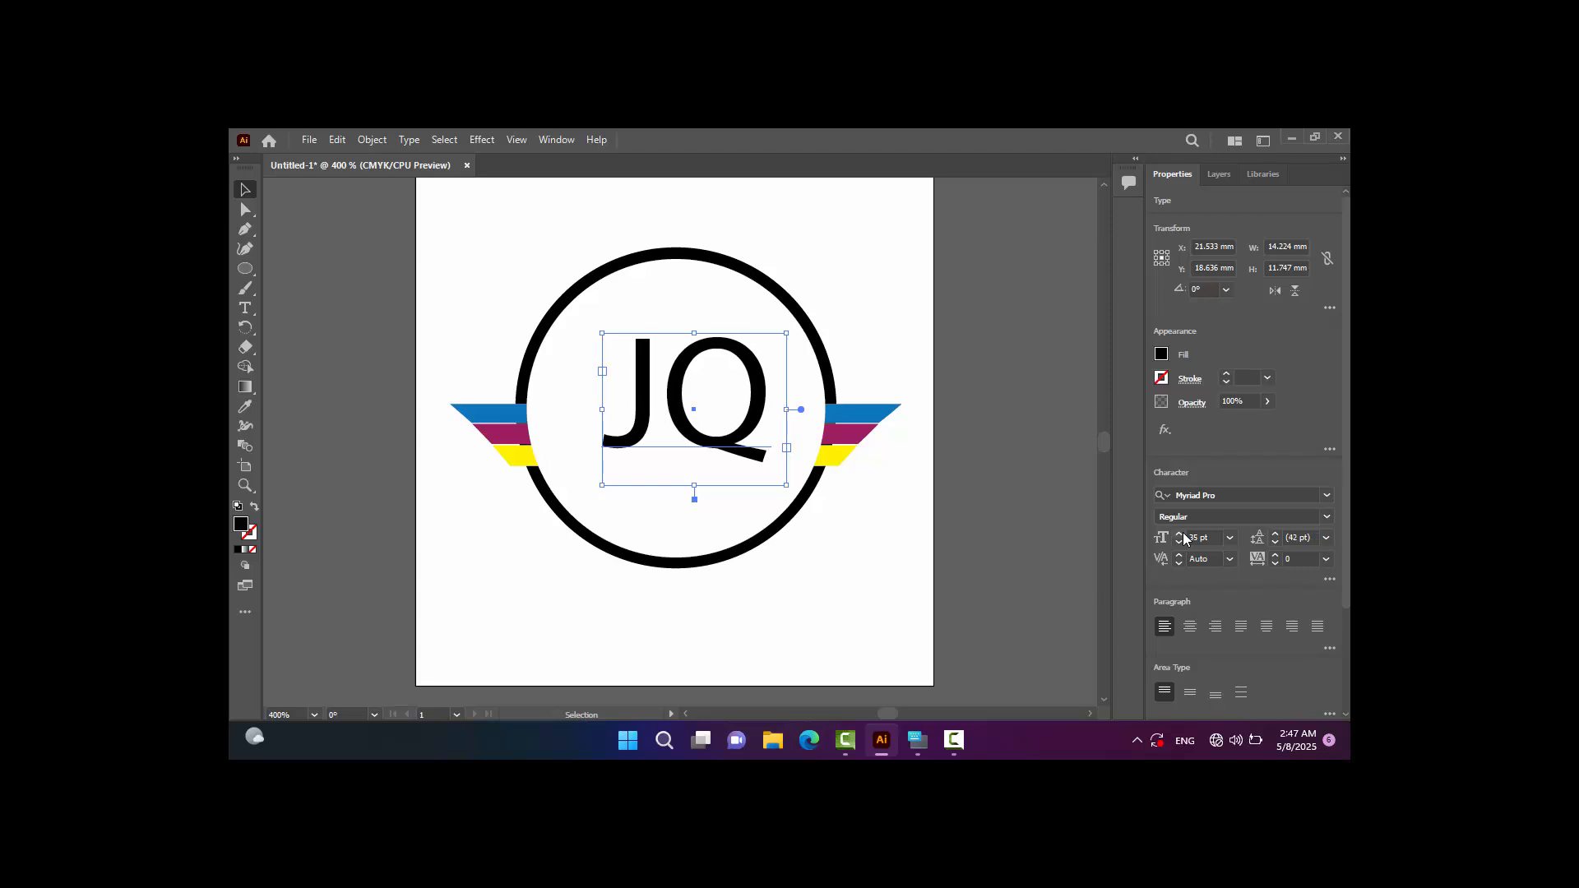
click(1184, 536)
Enlarge the text frame to about 23 by 20.8 mm and centre the JQ text horizontally and vertically in it.
drag(568, 396, 554, 396)
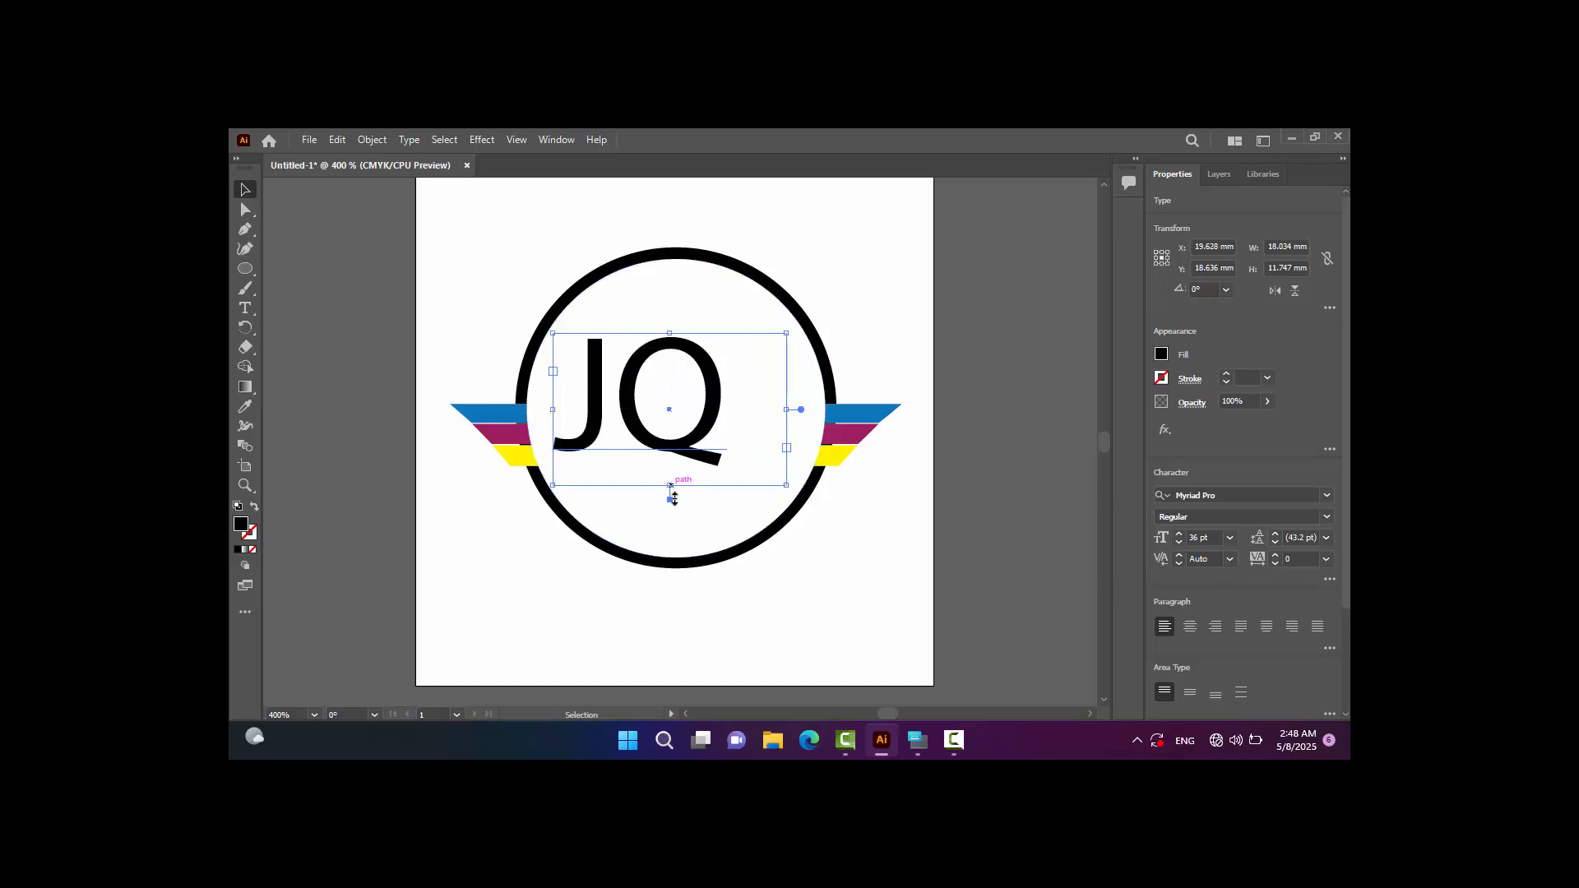
drag(672, 487, 677, 530)
drag(790, 433, 830, 431)
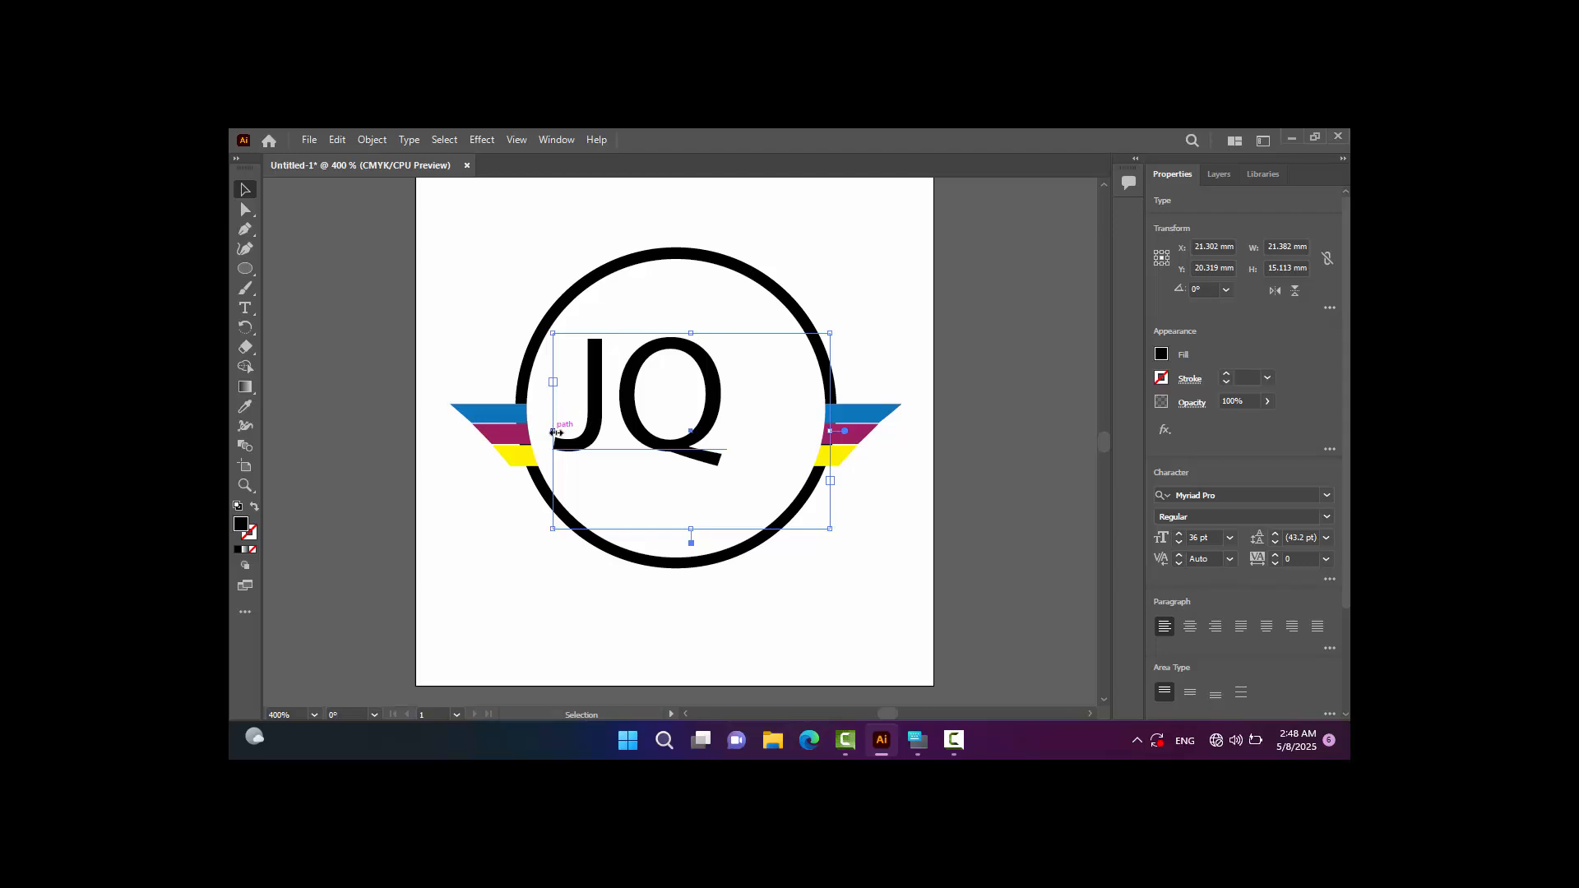
drag(611, 401, 590, 400)
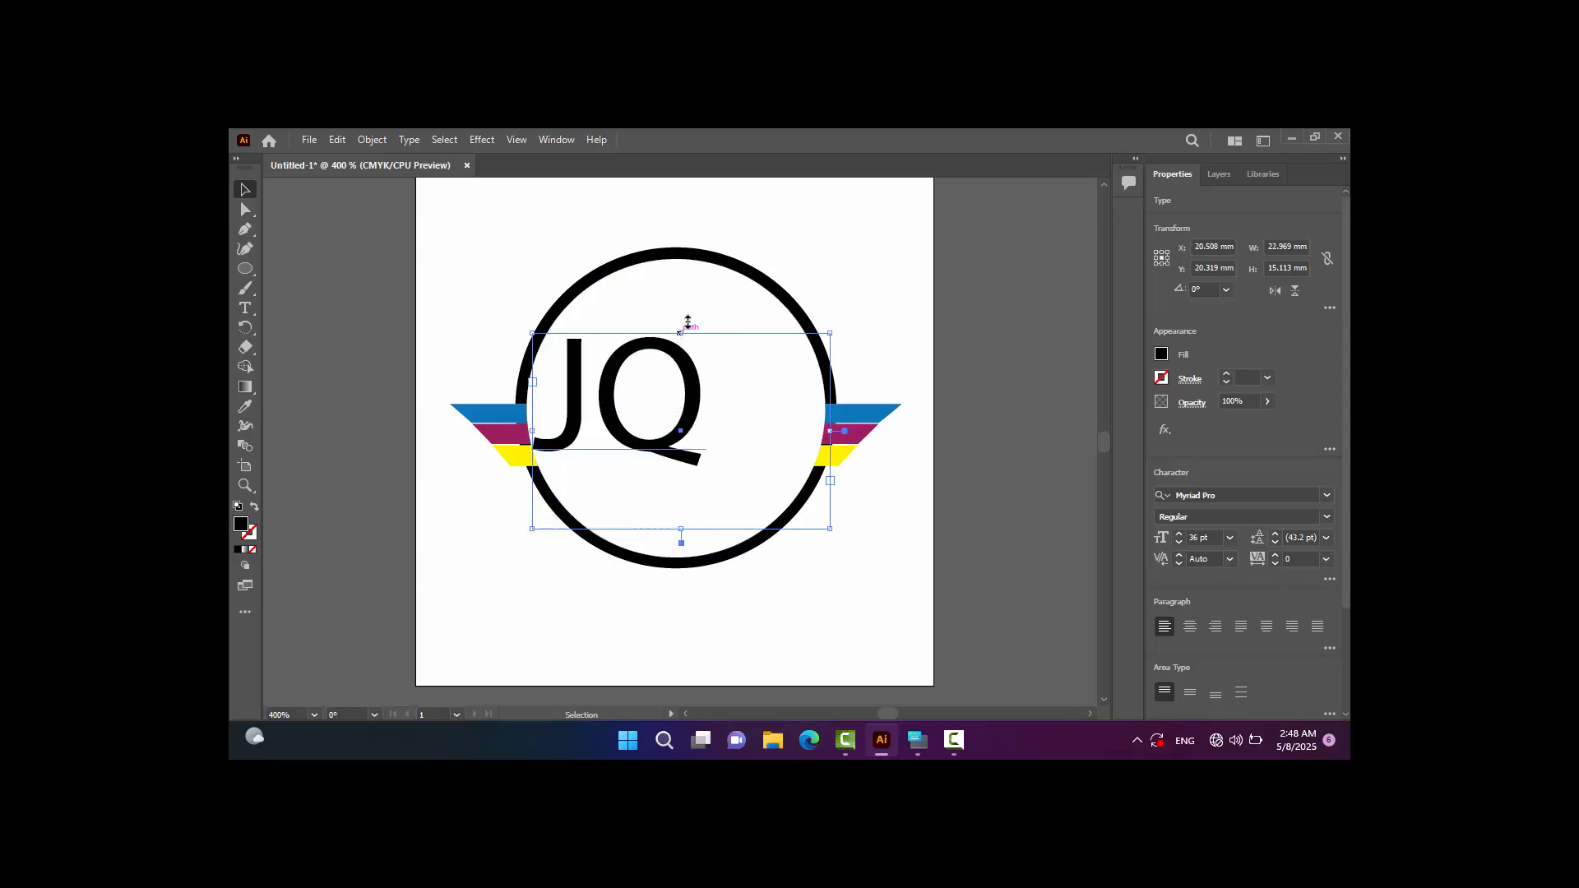
drag(682, 333, 720, 264)
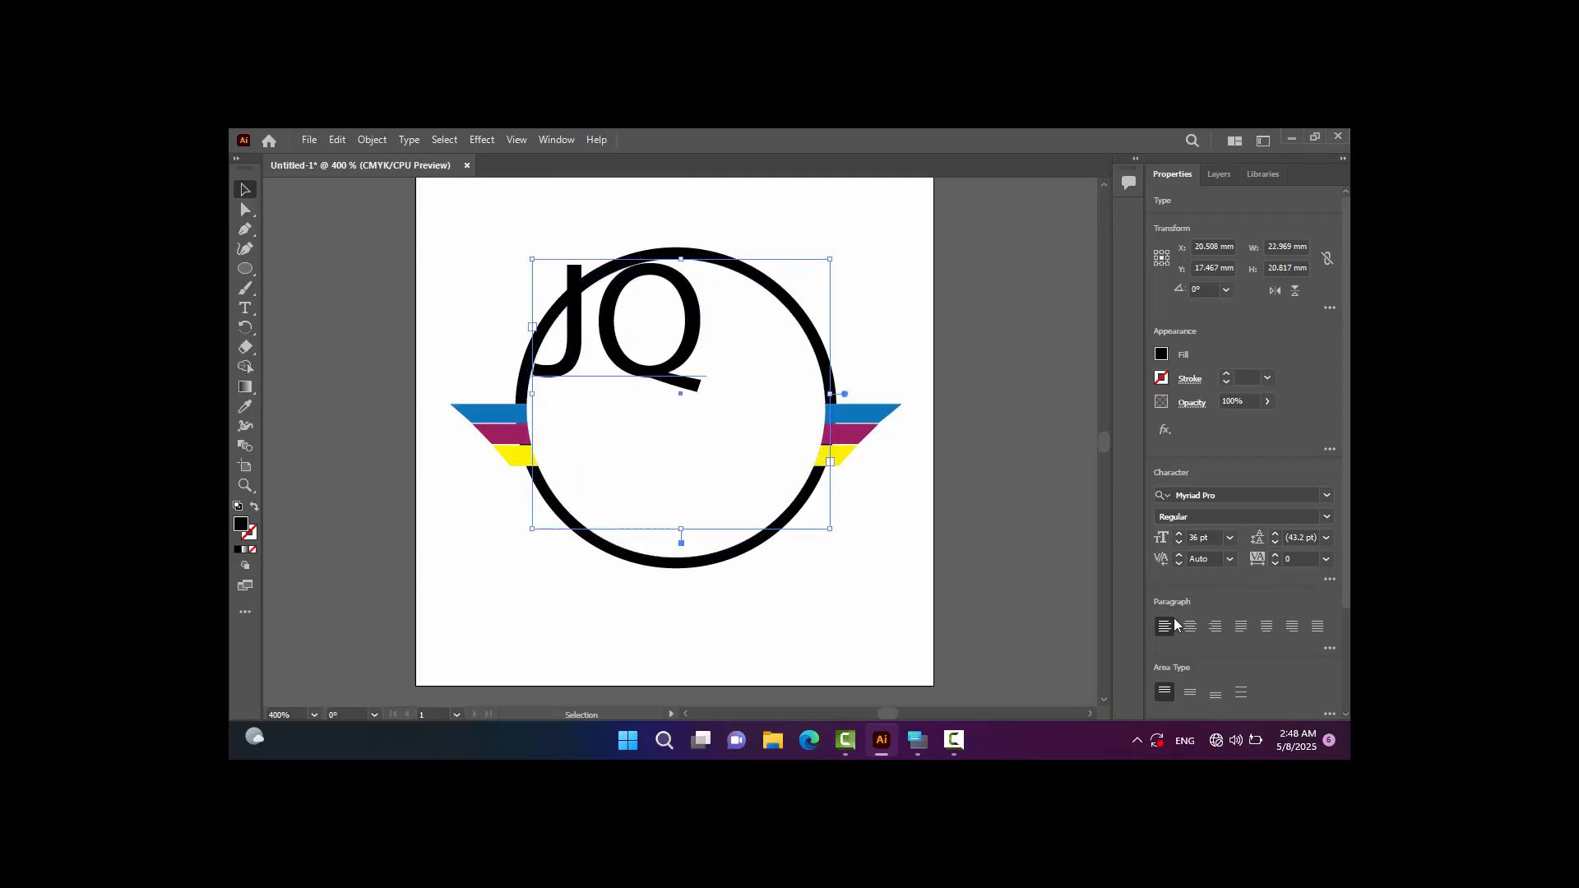
click(1190, 627)
click(1188, 692)
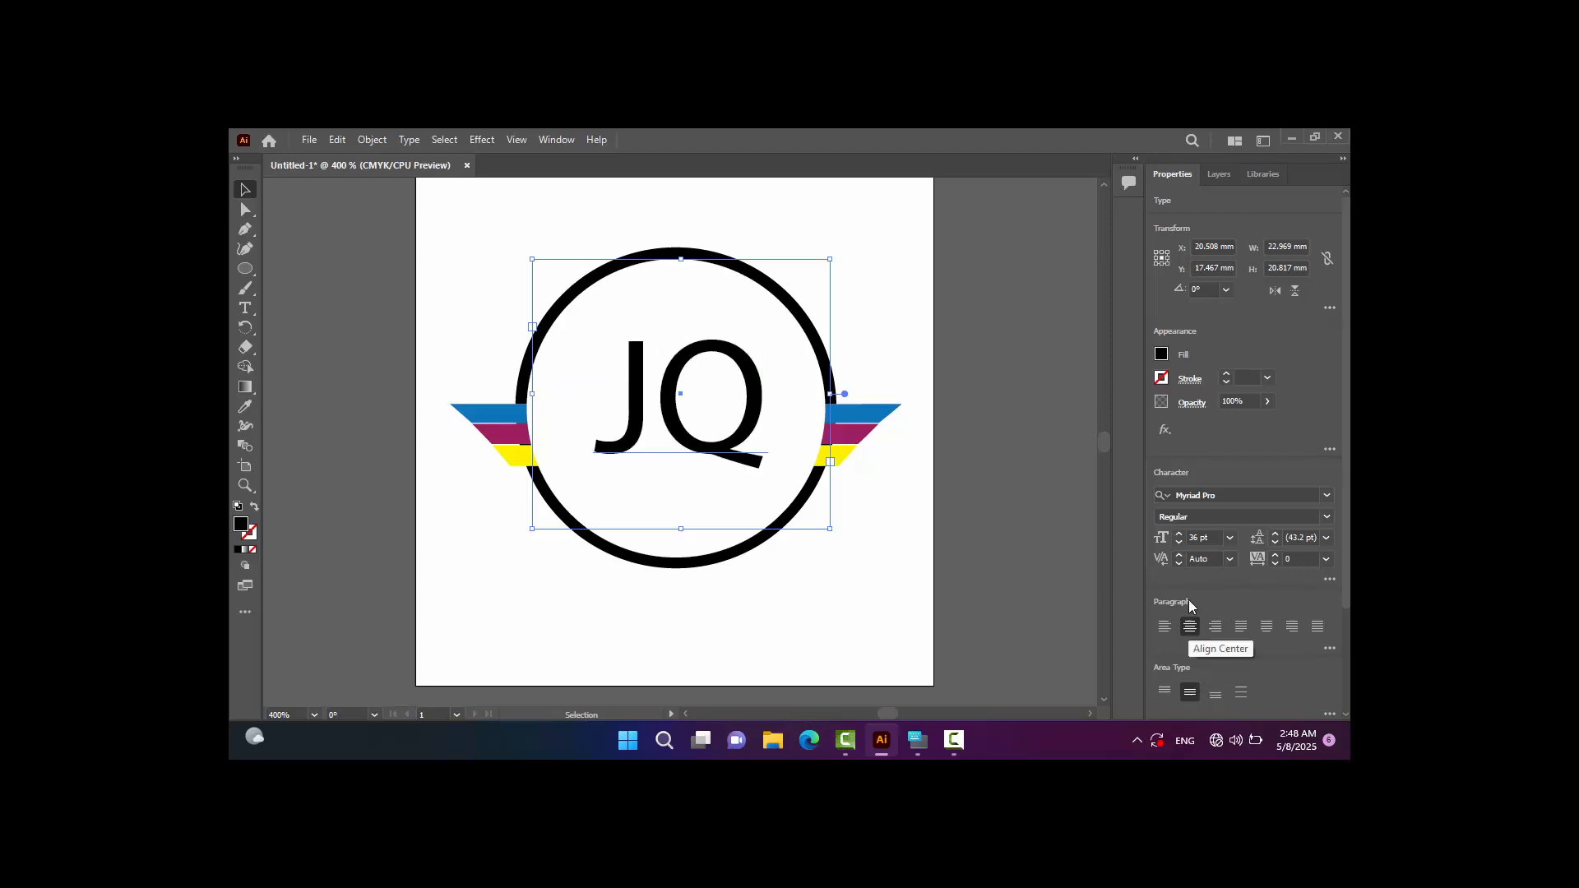
Increase the JQ text's font size to 45 pt.
click(1179, 533)
click(1179, 533)
click(1178, 532)
click(1178, 533)
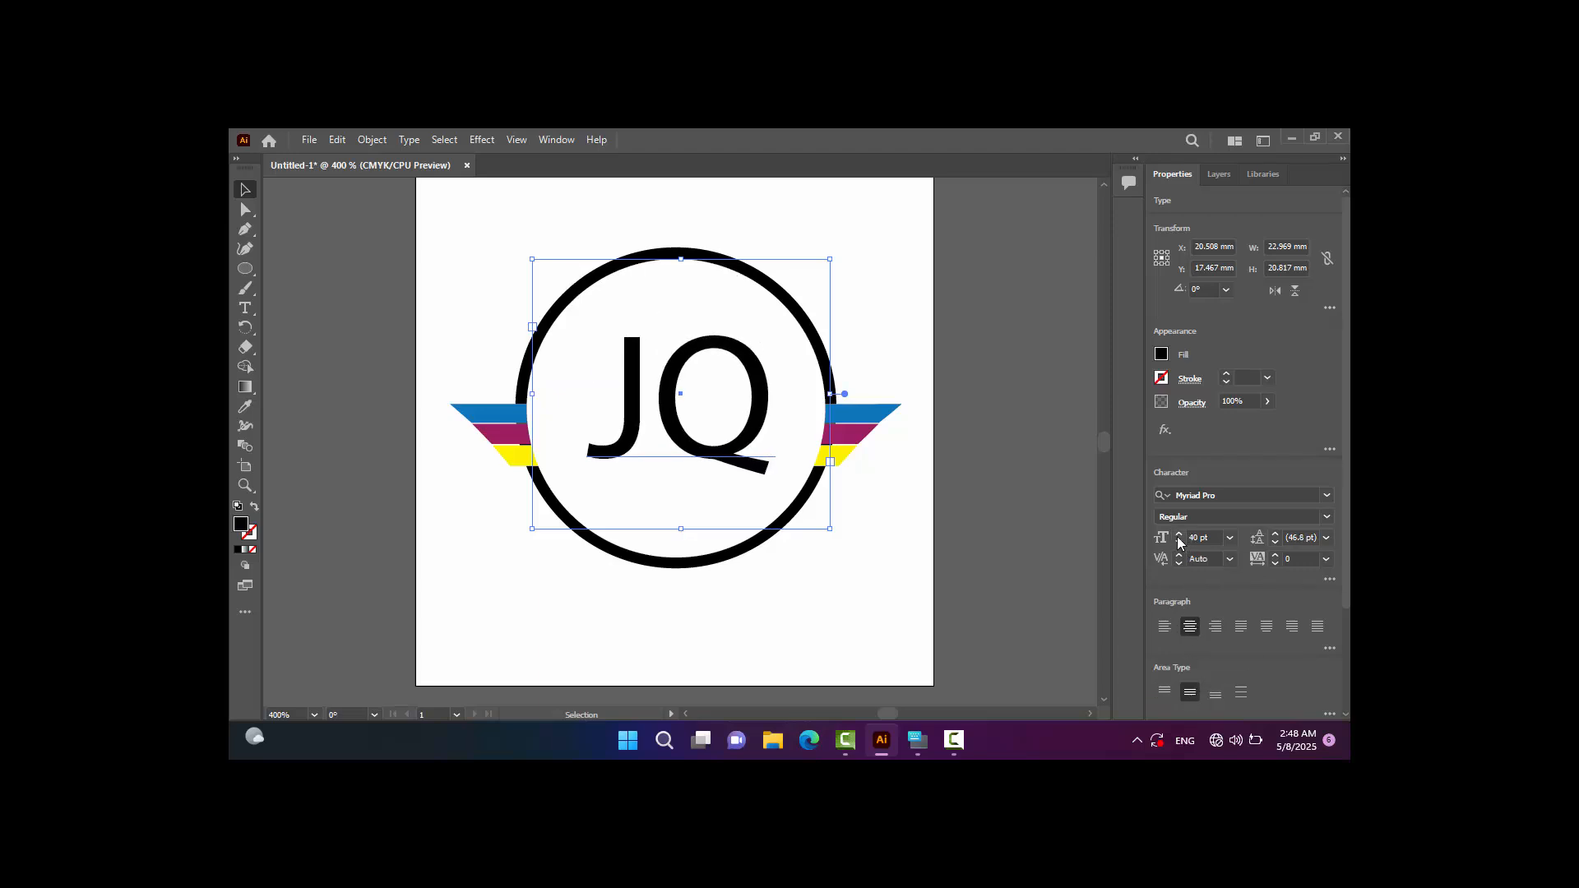
click(1178, 533)
click(1178, 533)
click(1179, 533)
click(1178, 535)
click(1178, 534)
click(1178, 534)
click(1178, 535)
click(1179, 535)
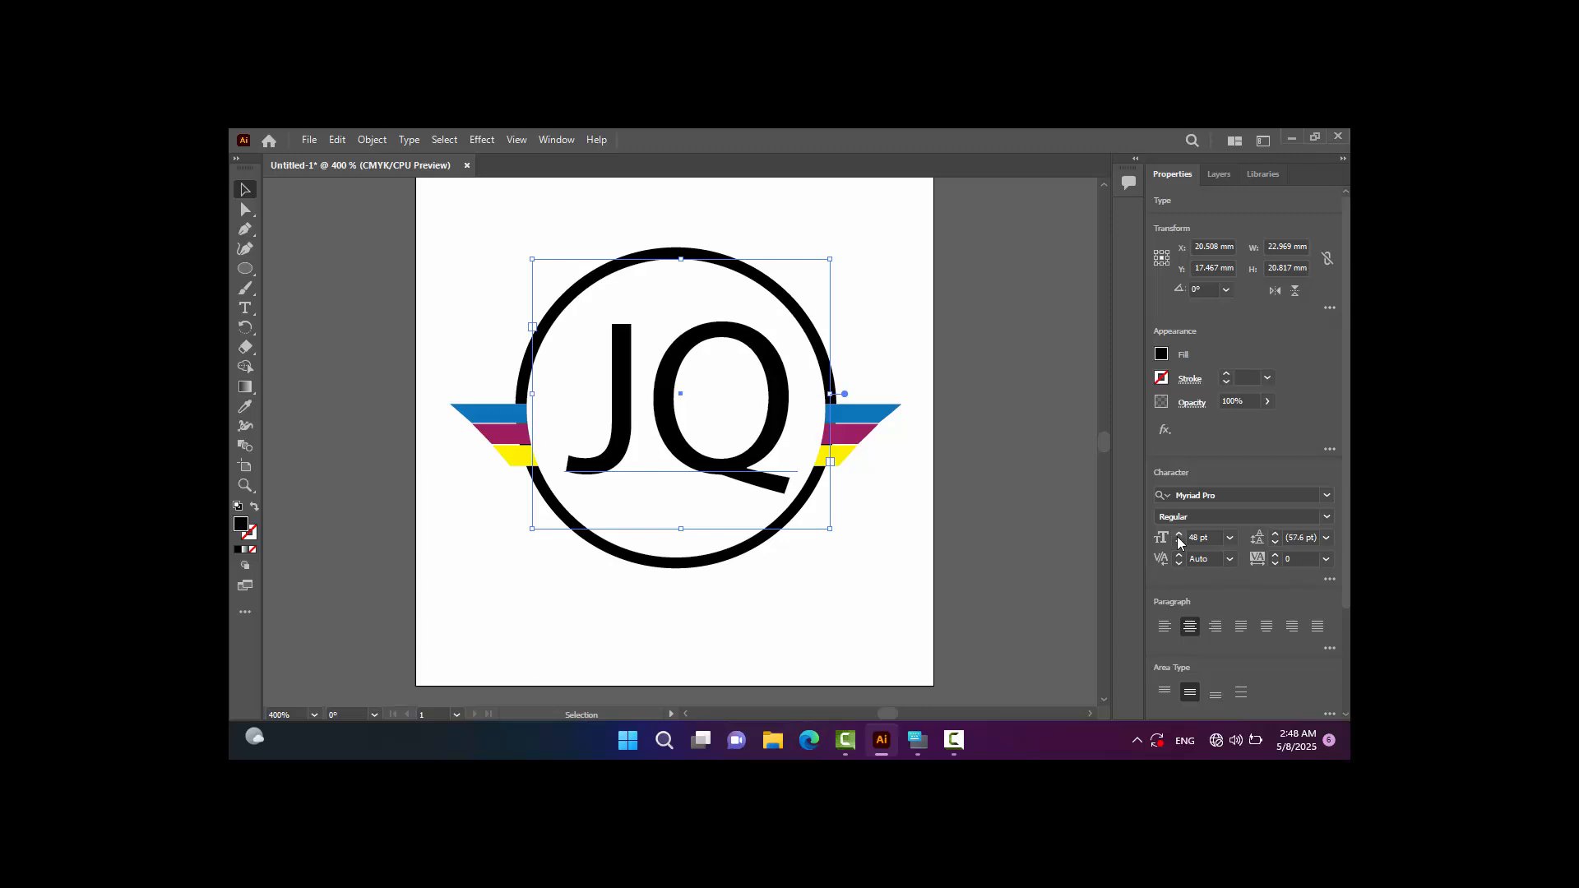
click(1178, 534)
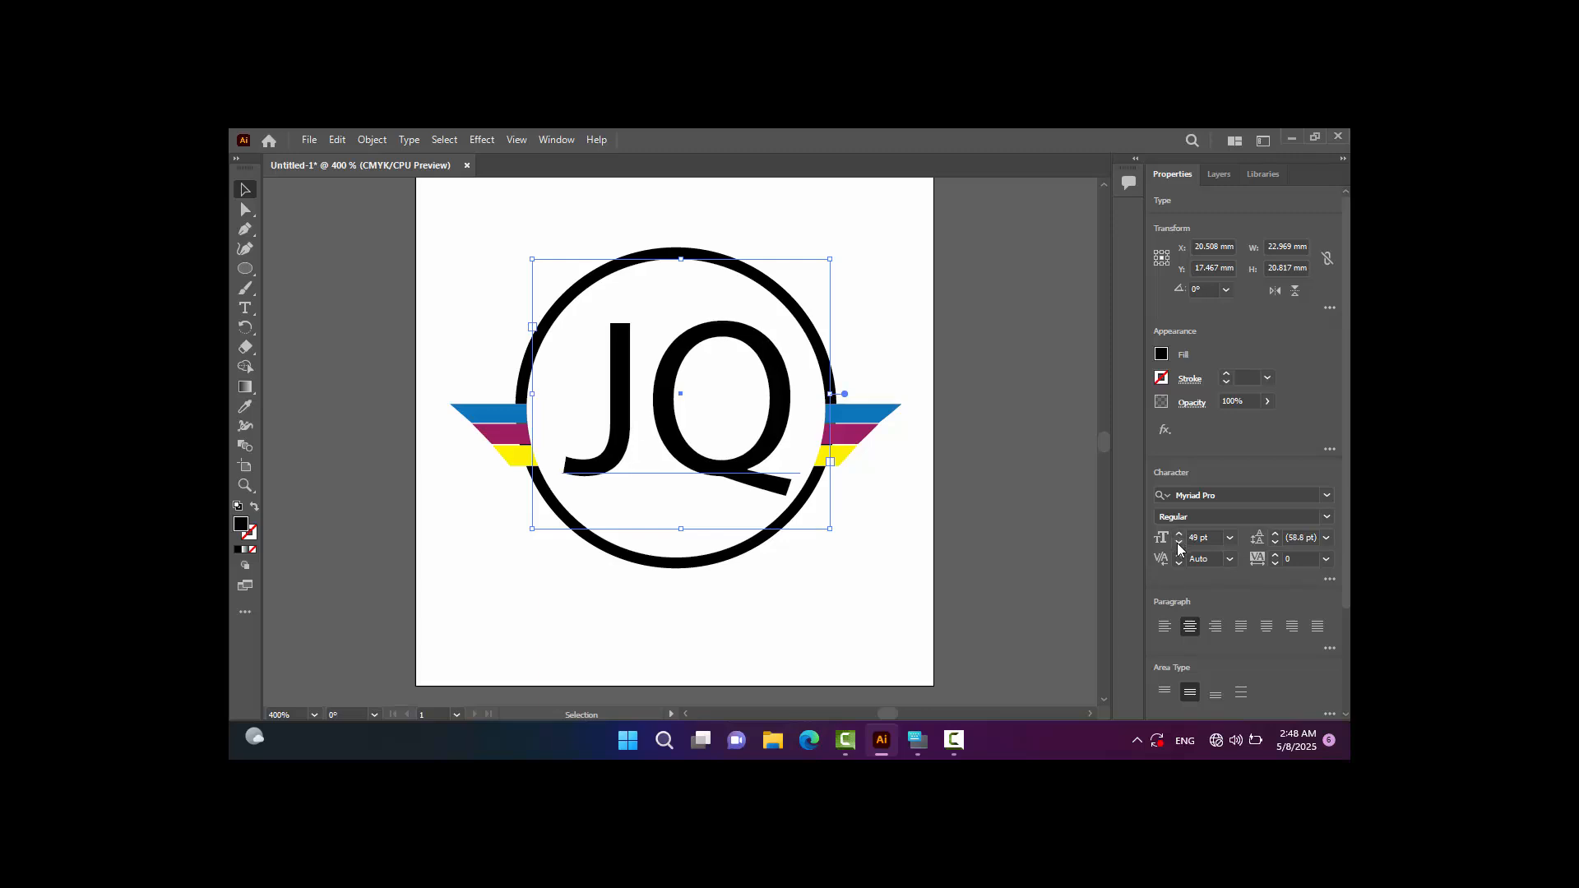
click(1179, 544)
click(1178, 544)
click(1179, 544)
click(1178, 543)
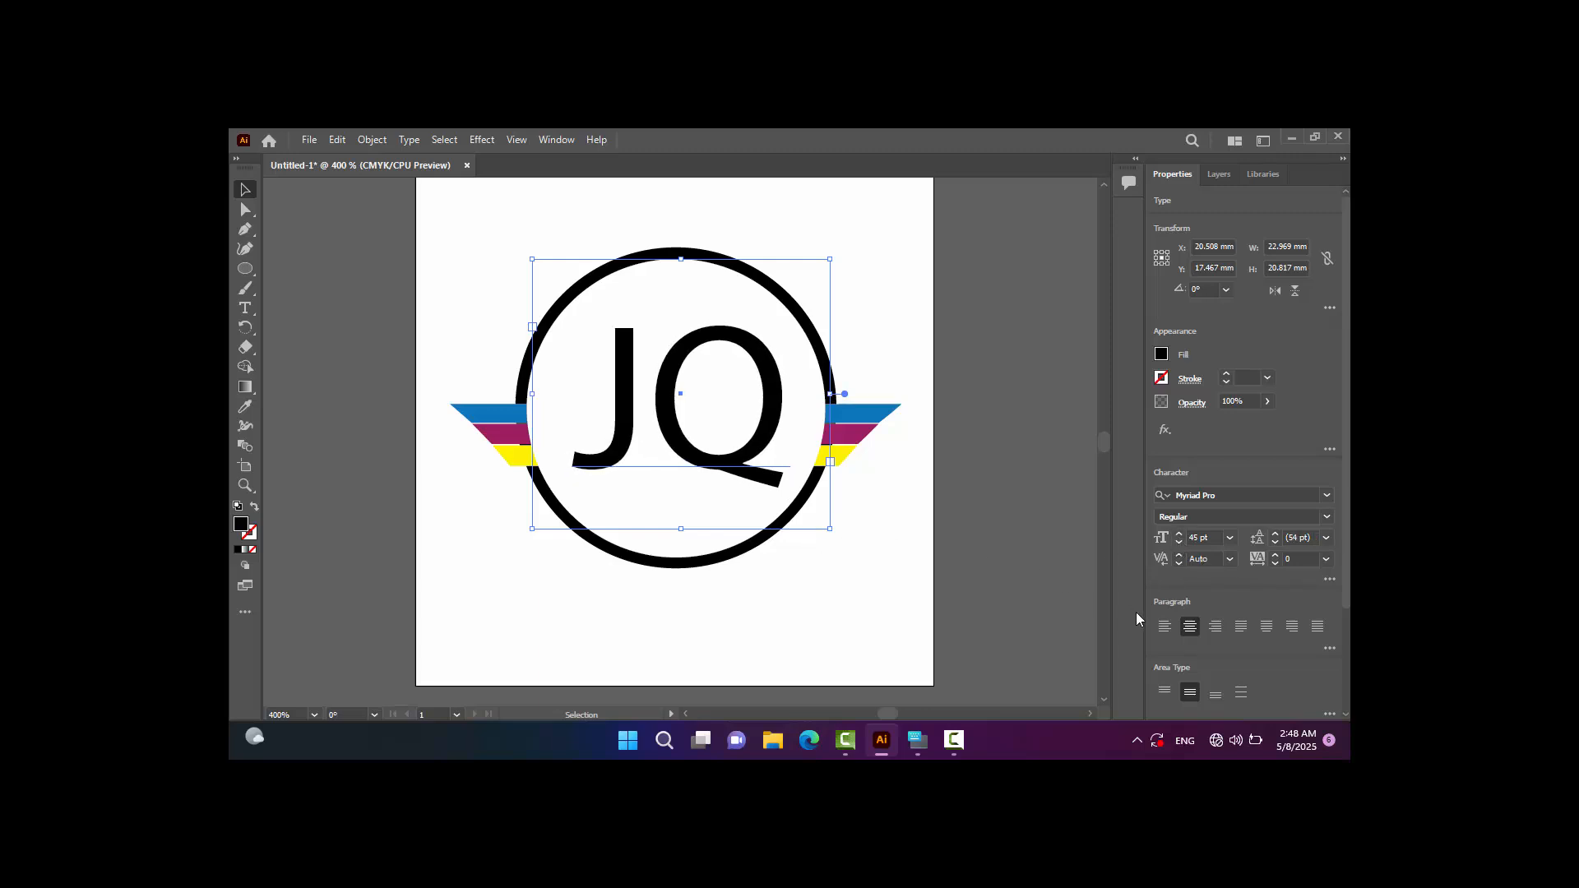
Try aligning the JQ text to the bottom of its frame and moving the frame up about 2.8 mm.
click(1215, 693)
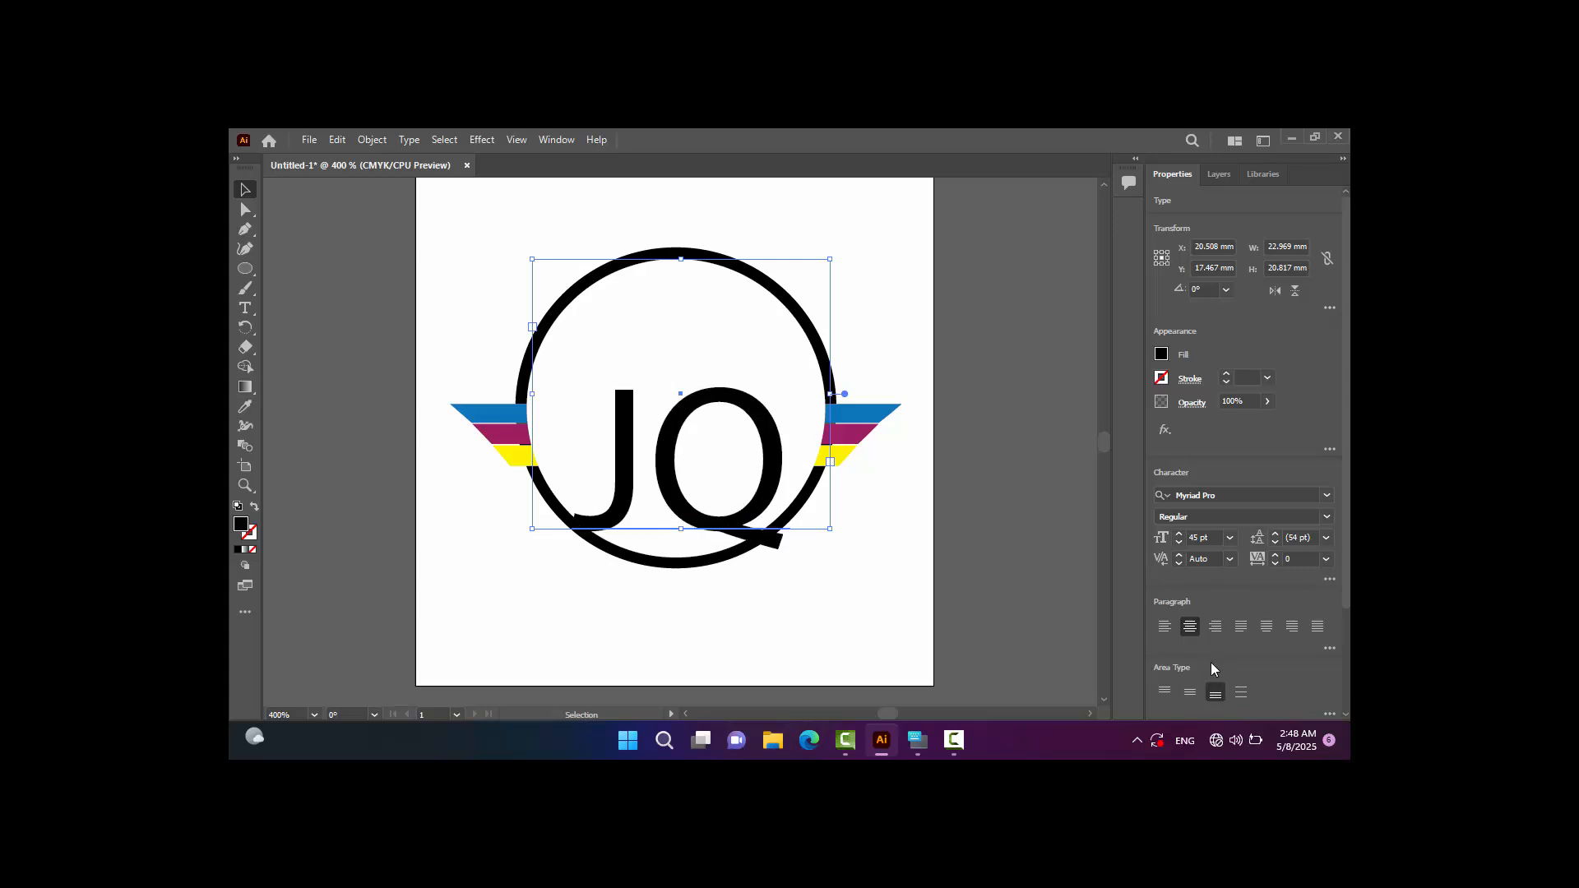
key(Up)
key(Up)
key(Up)
key(Up)
key(Up)
key(Up)
key(Up)
key(Up)
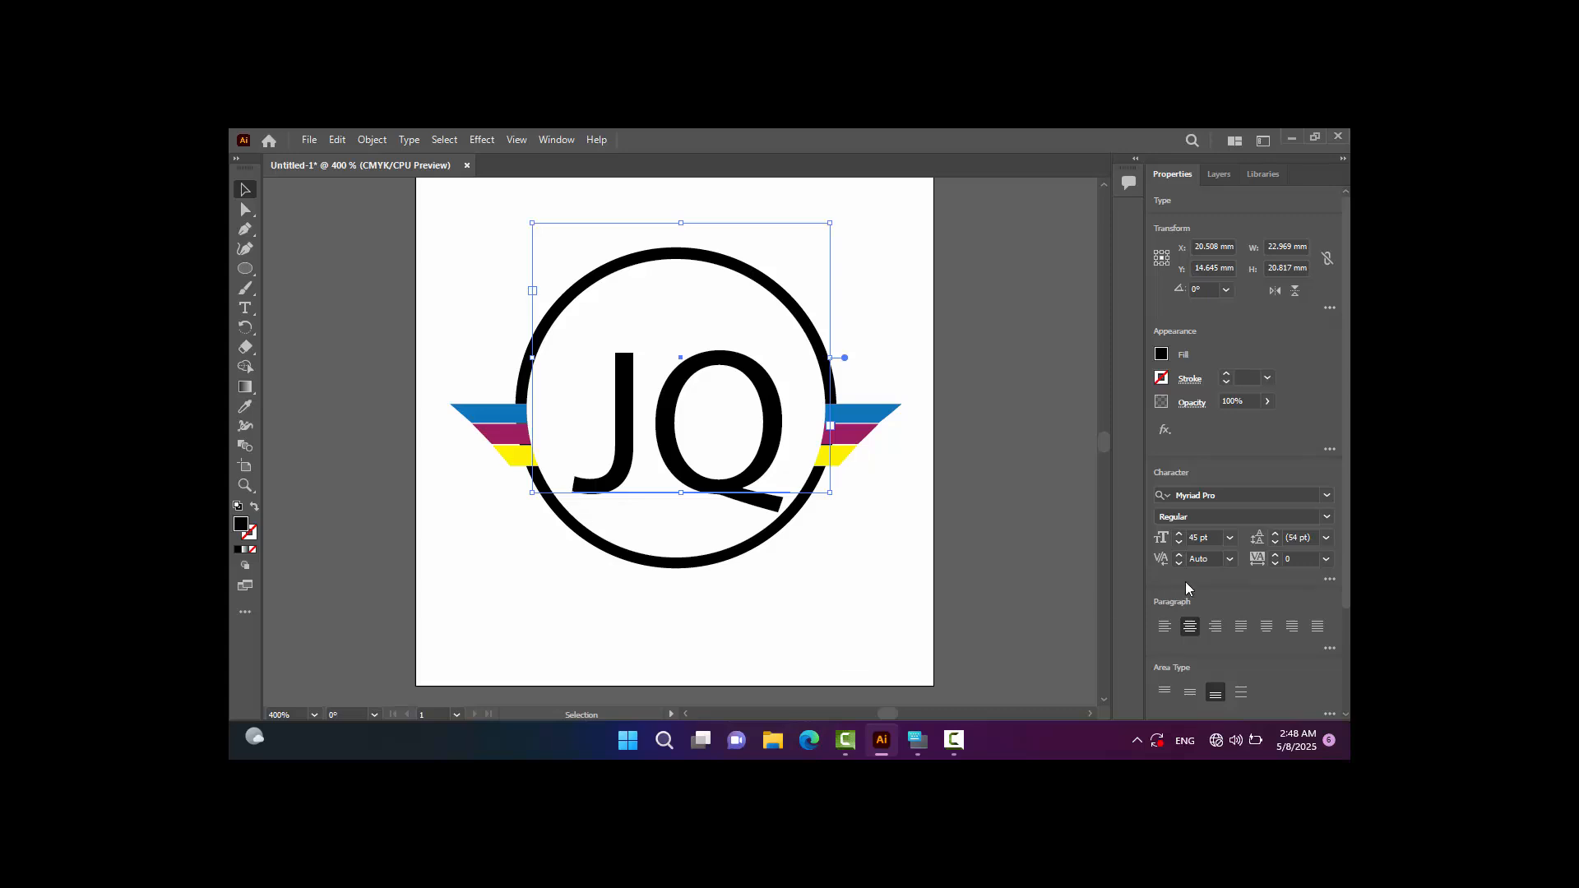
Centre the JQ text vertically in its frame and nudge the frame down to a Y position of about 19.6 mm.
click(1190, 693)
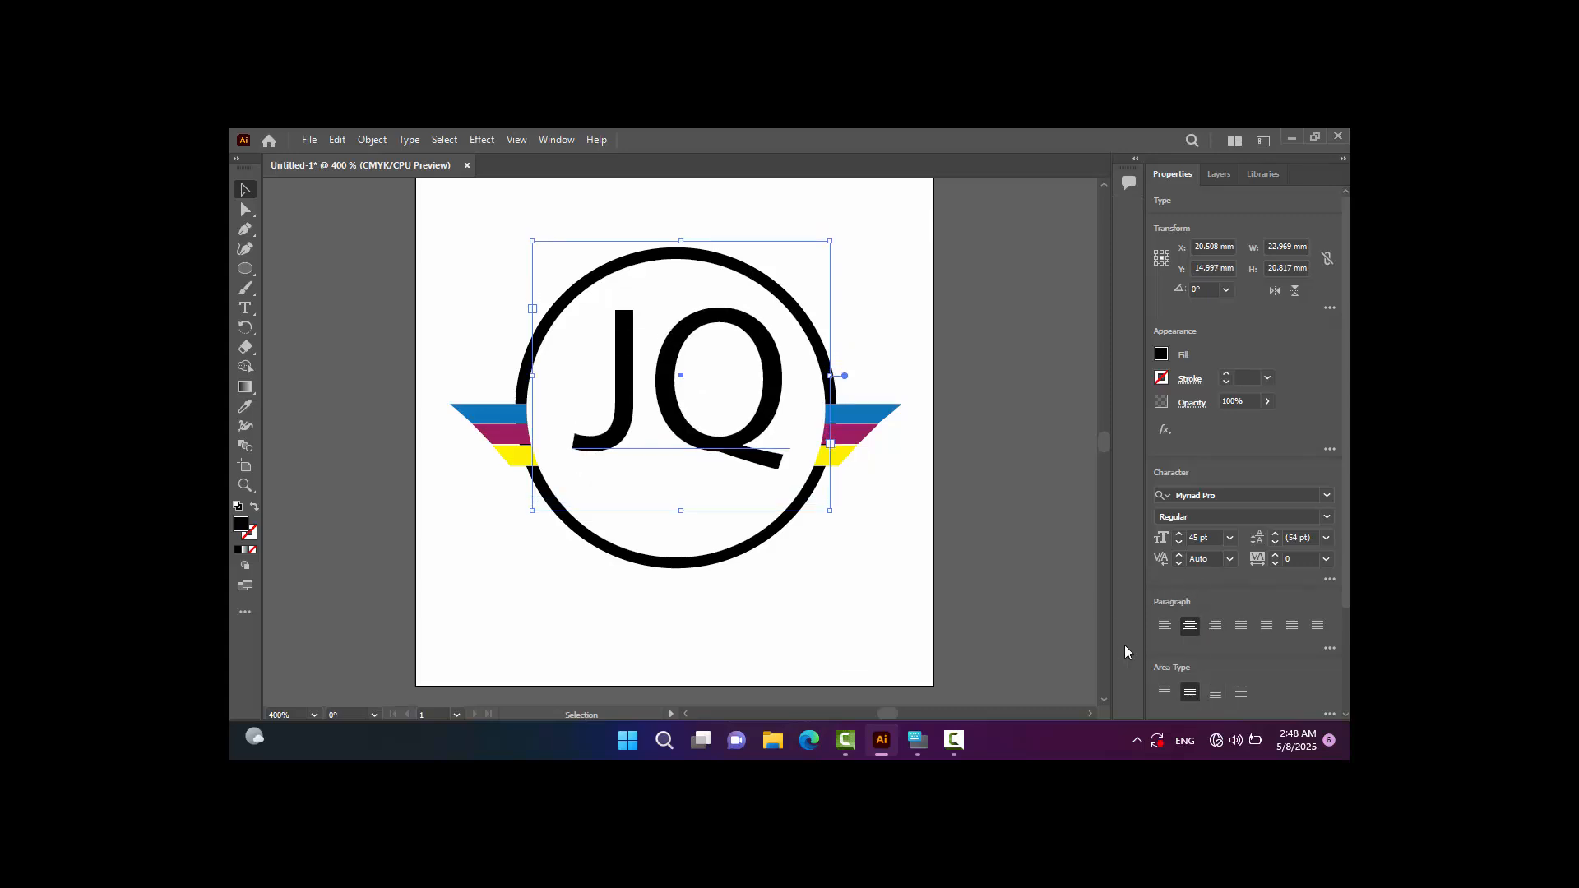
key(Down)
key(Down)
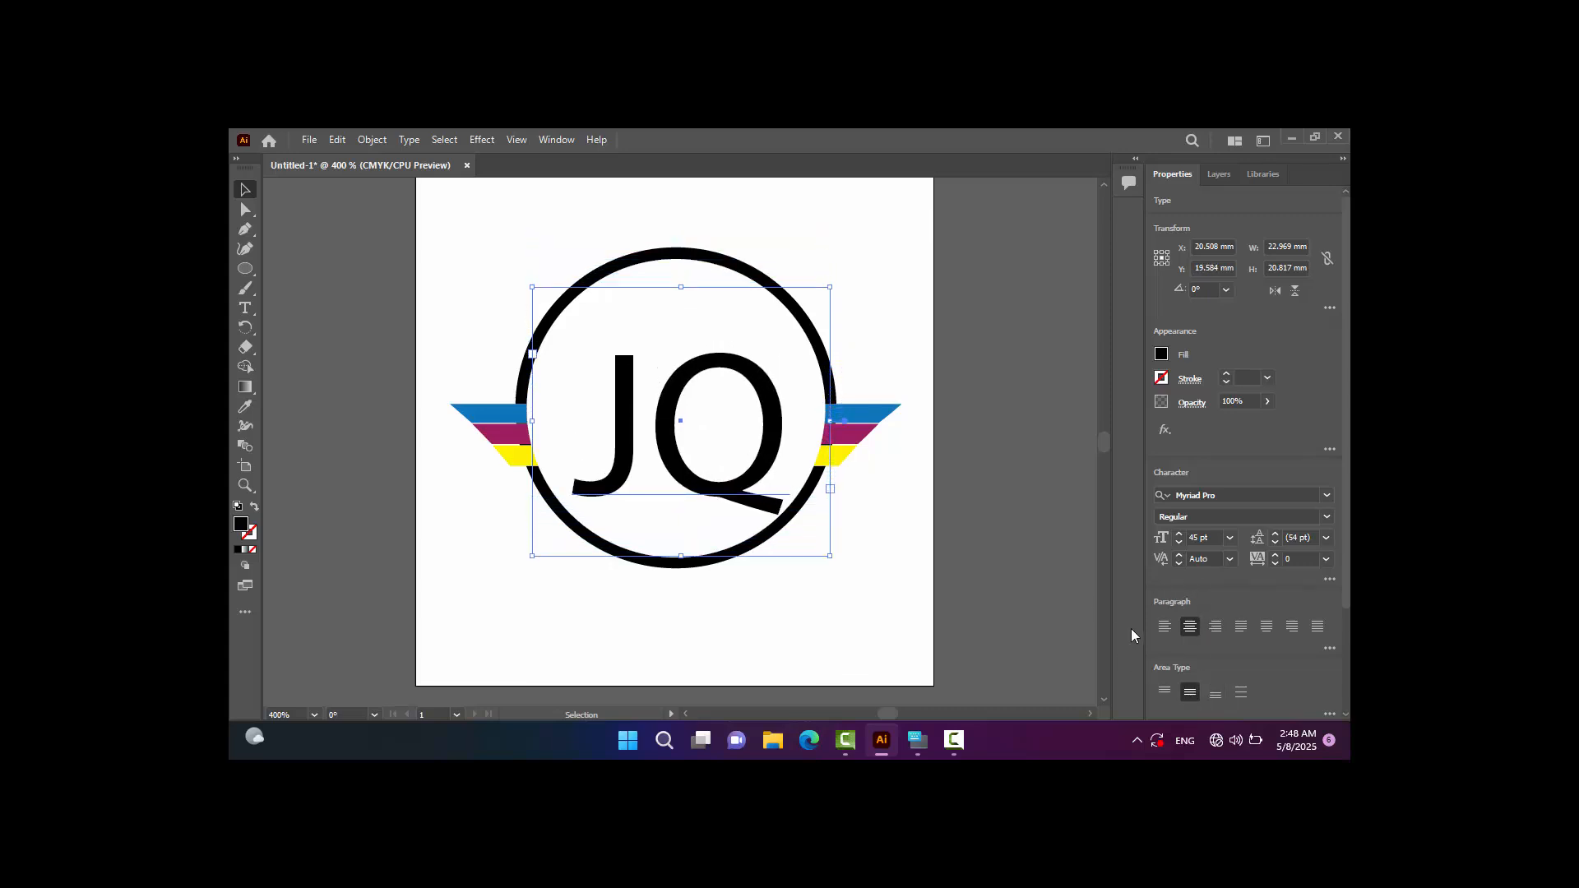
Change the JQ text's font to News706 BT Bold.
click(1297, 496)
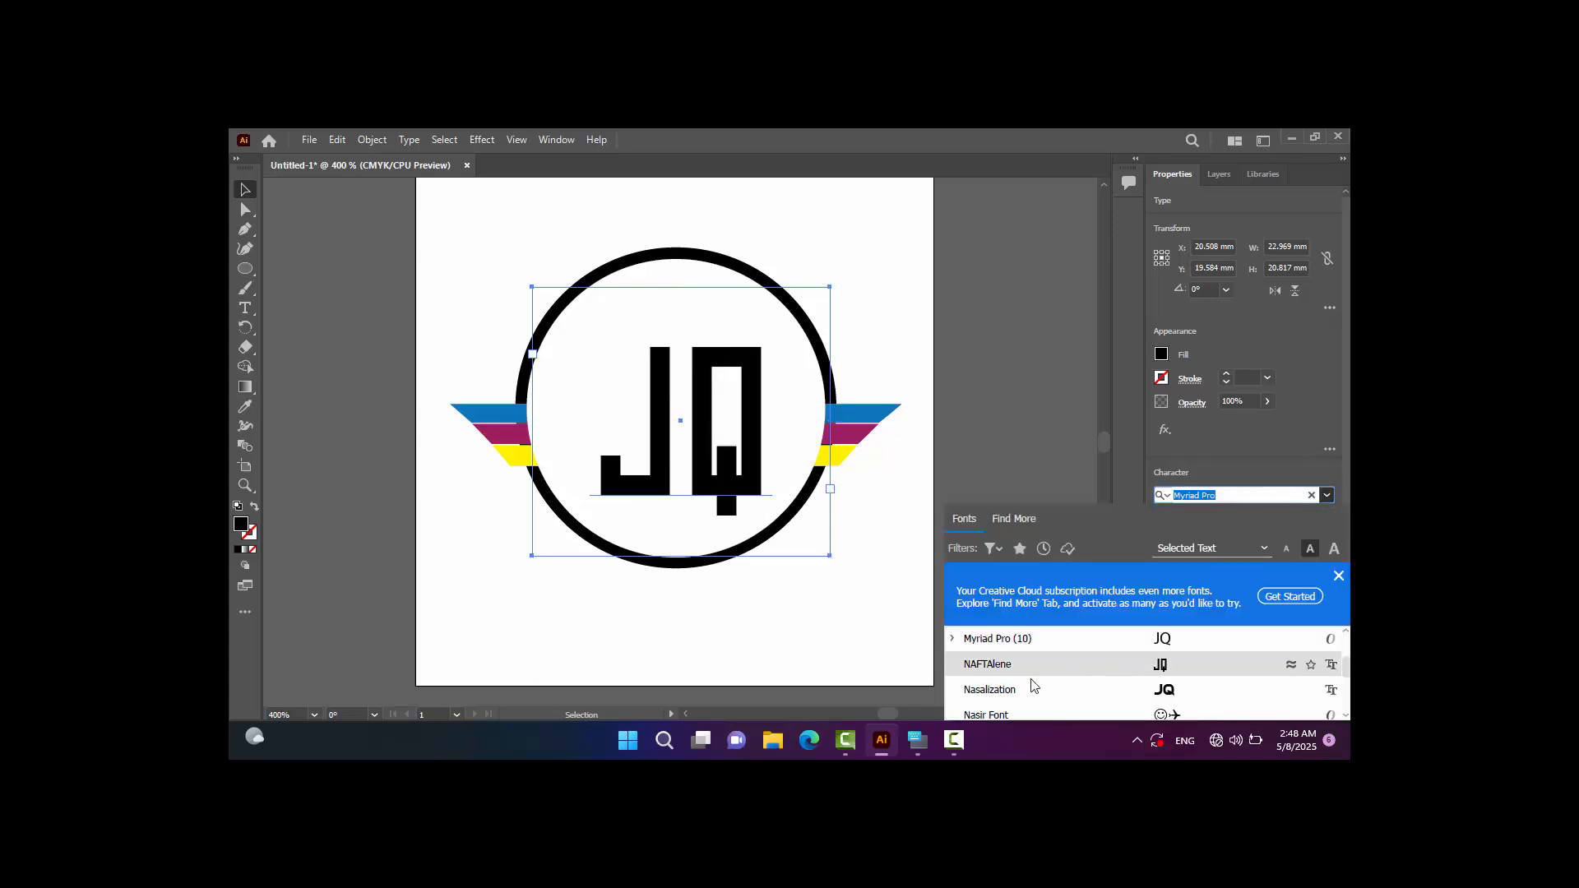
scroll(1035, 686, down, 5)
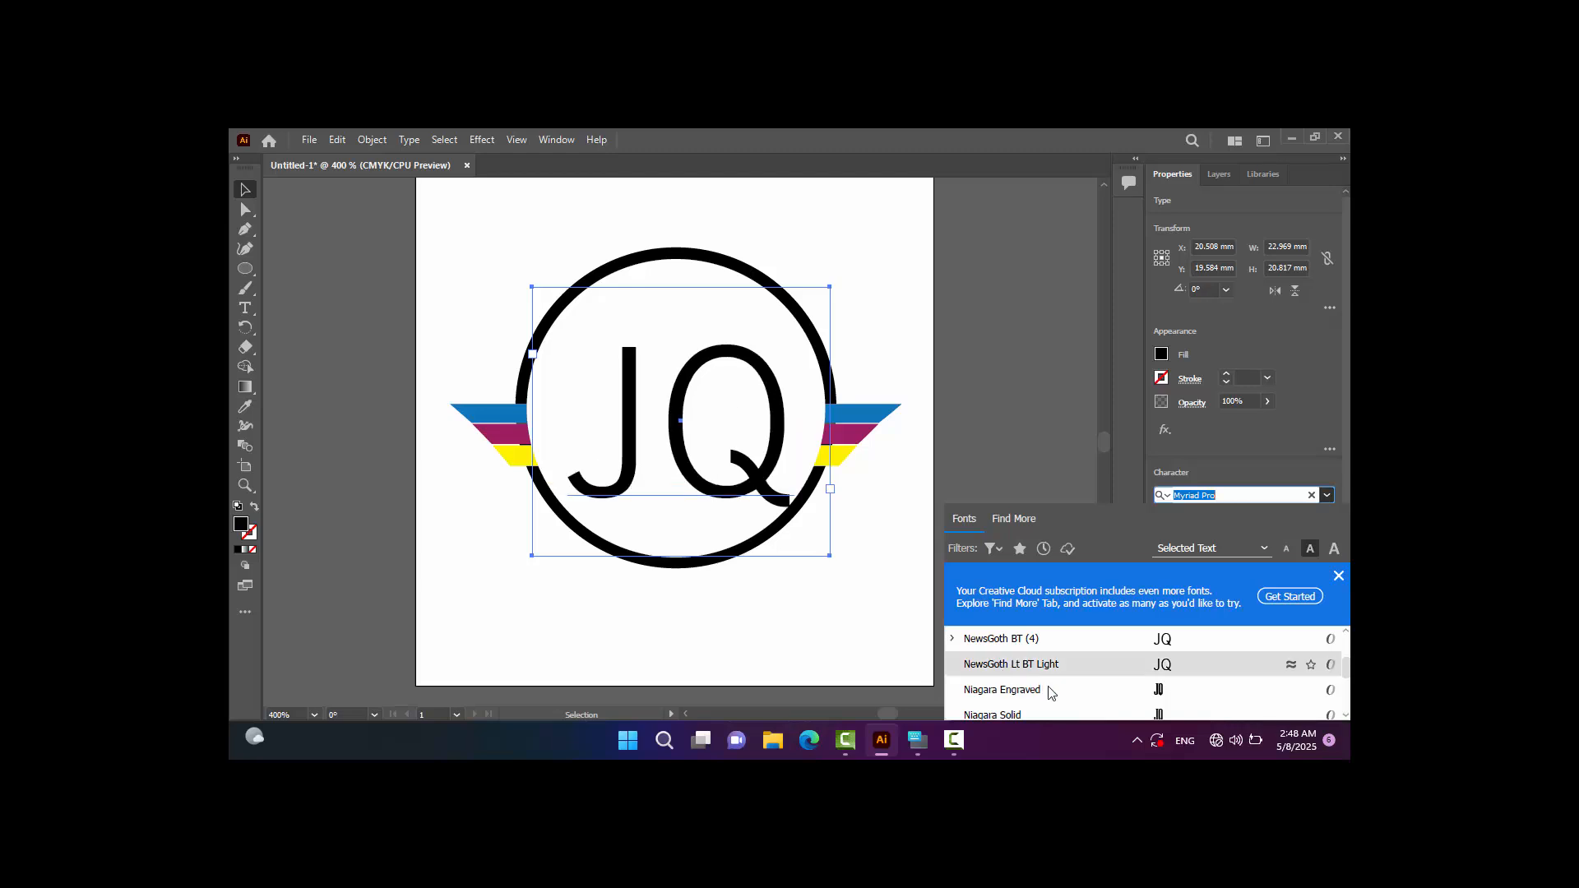
scroll(1028, 690, down, 1)
scroll(1038, 668, up, 1)
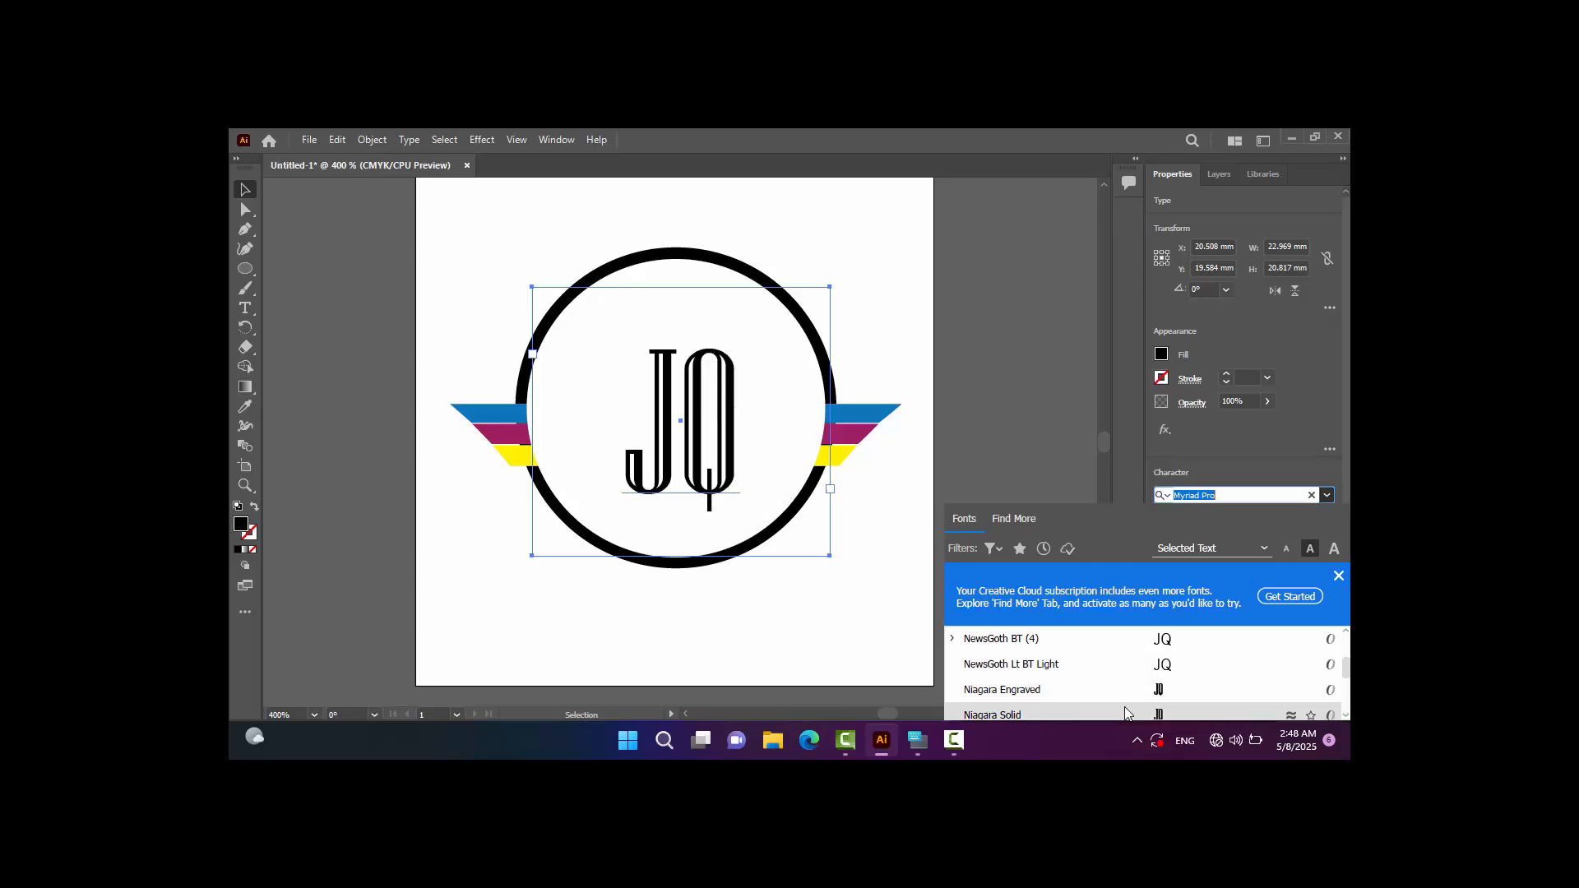
click(1339, 576)
scroll(1164, 648, down, 1)
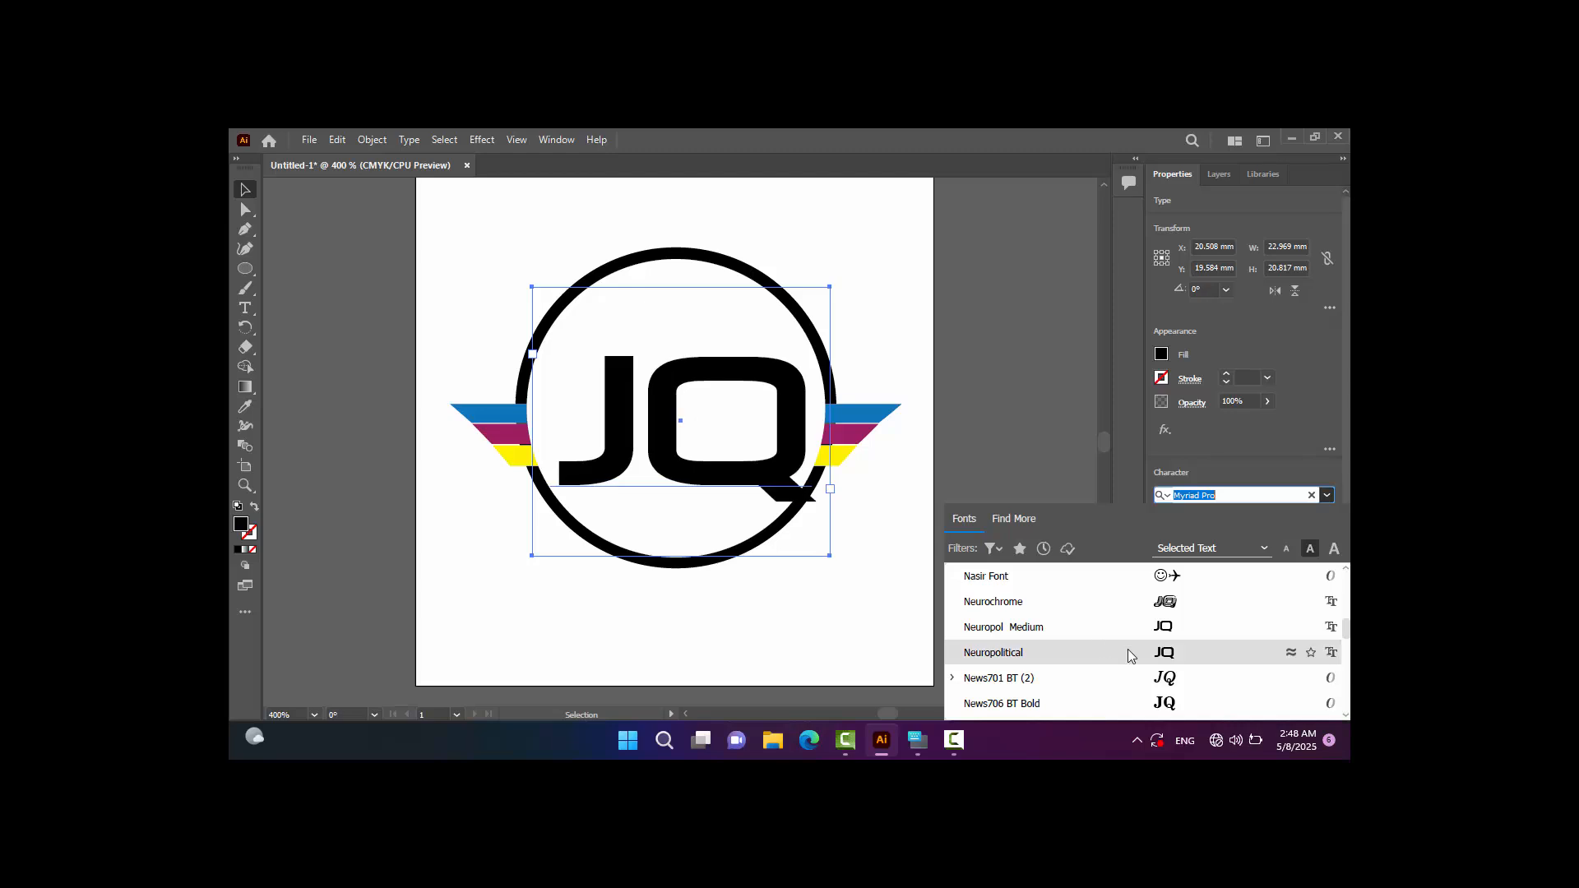
click(1168, 703)
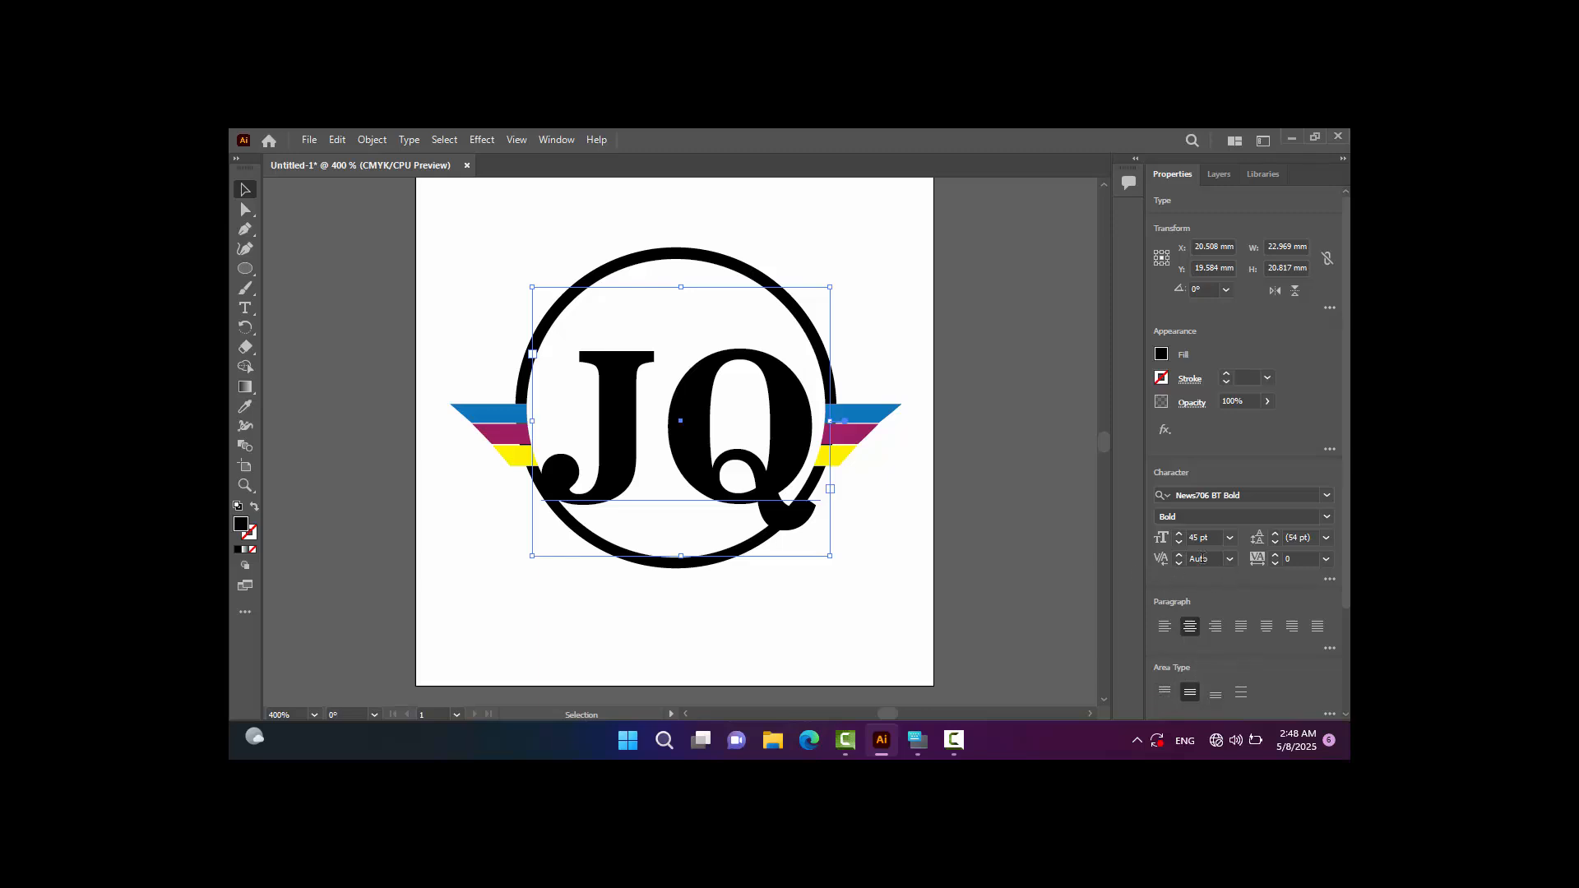
Reduce the JQ text's font size to 36 pt and deselect it.
click(1179, 543)
click(1179, 542)
click(1179, 542)
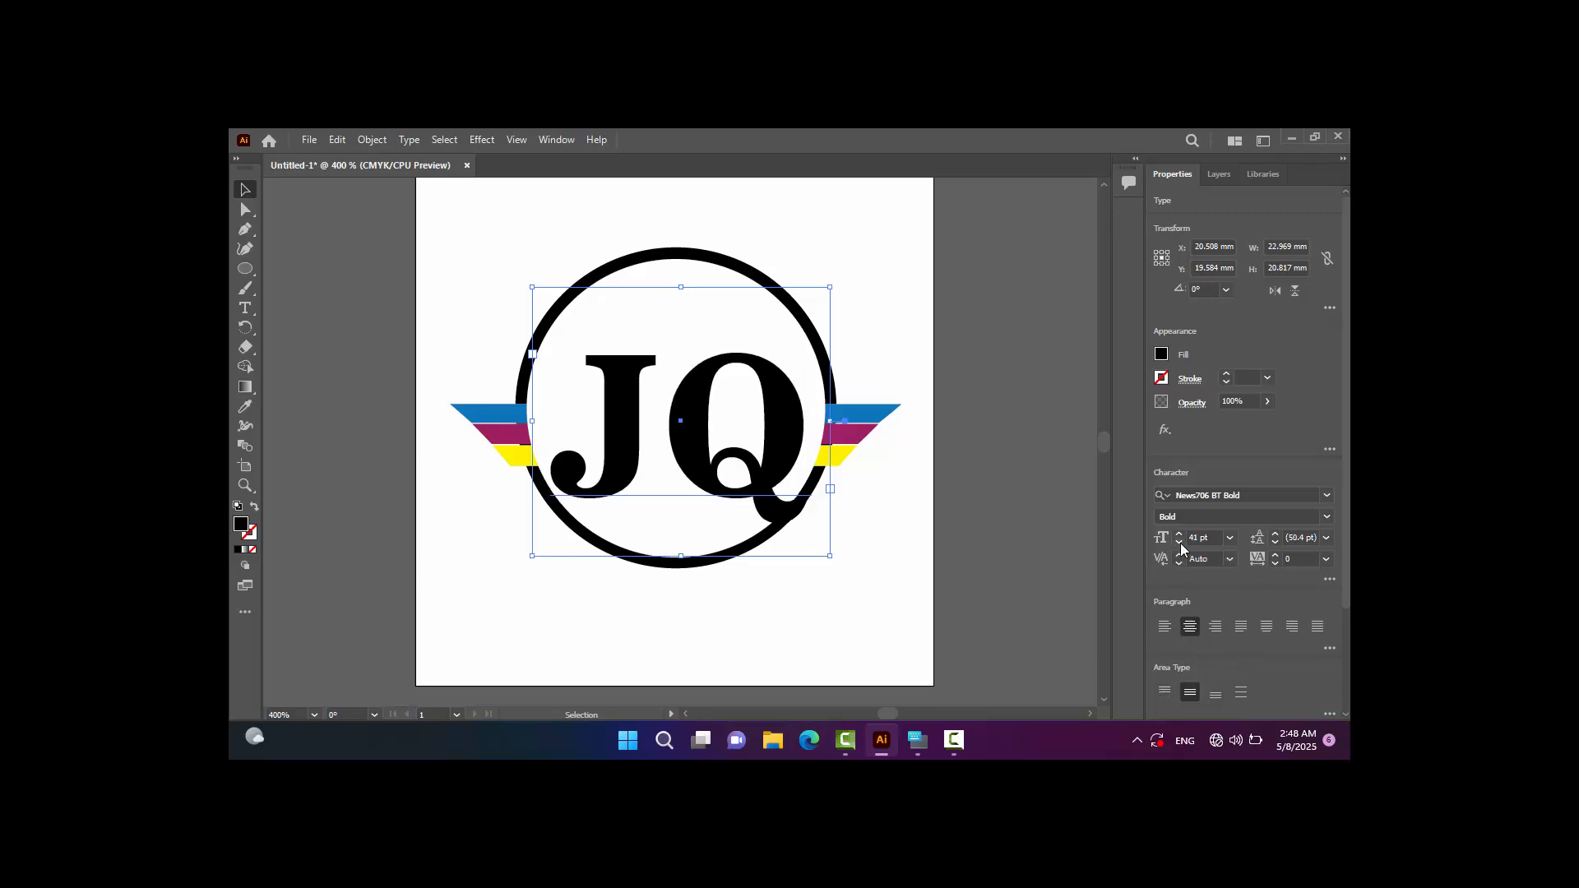
click(1180, 542)
click(1179, 542)
click(1179, 543)
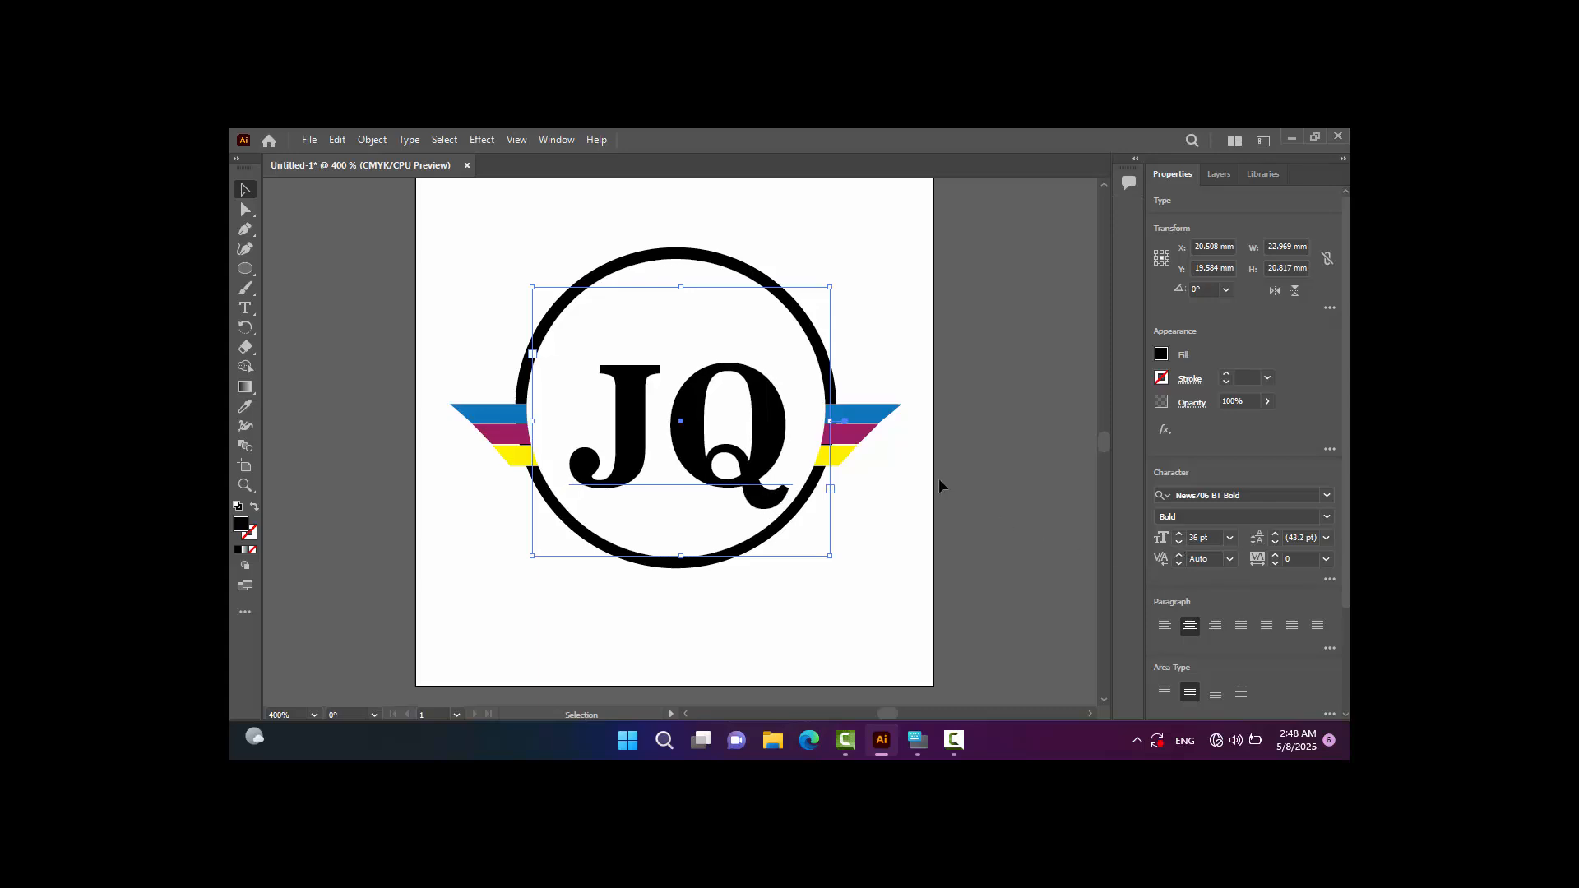
click(360, 268)
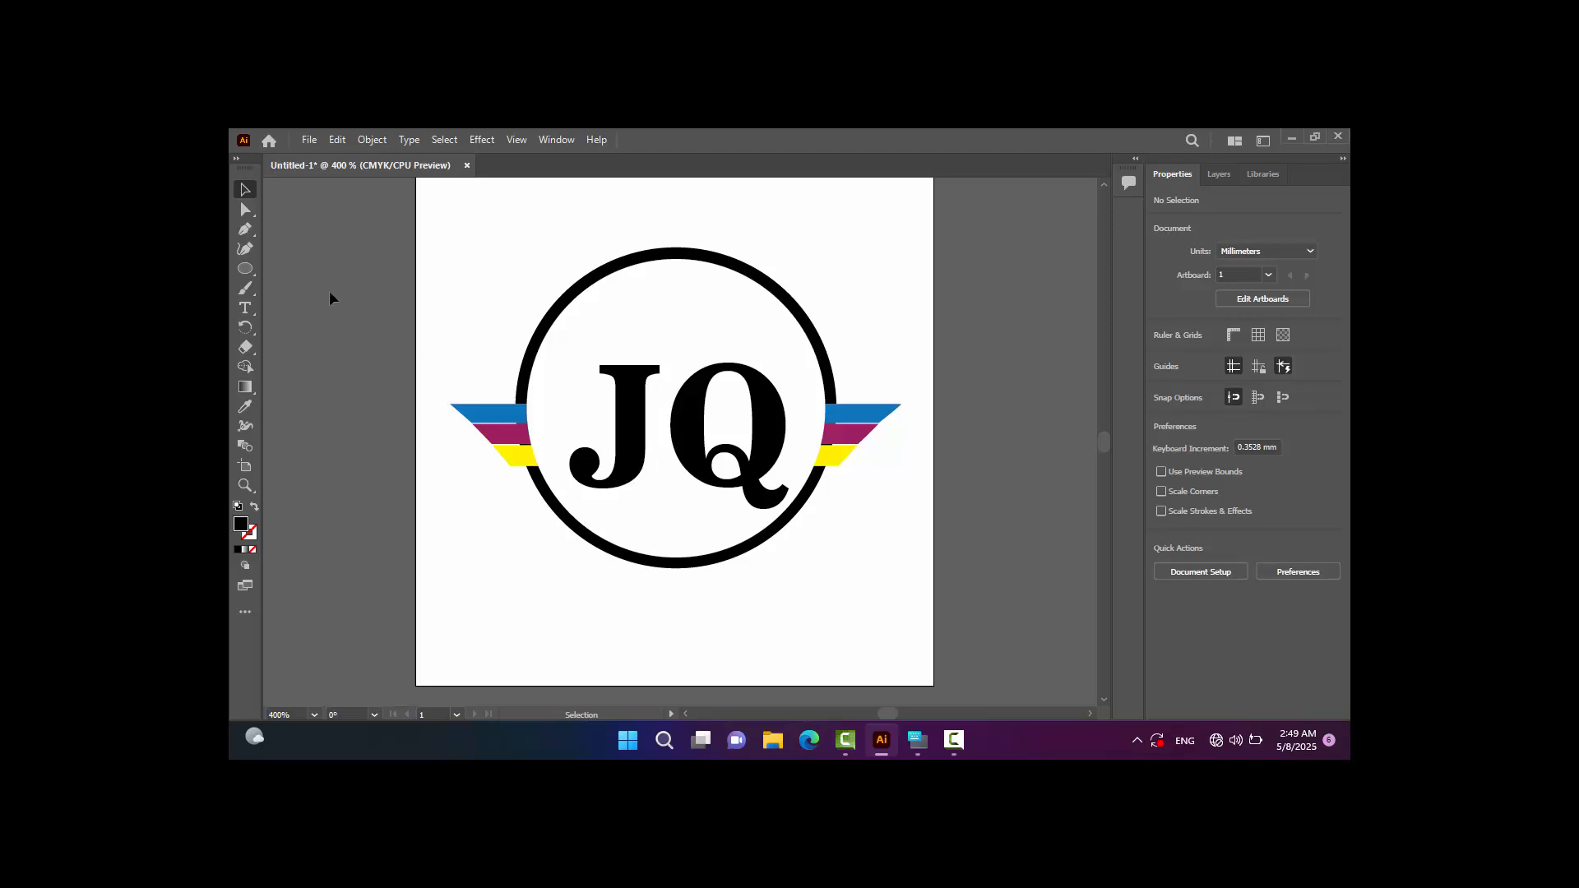
Draw a thin horizontal rectangle about 19.3 by 0.25 mm across the lower part of the JQ letters.
right_click(245, 268)
click(304, 274)
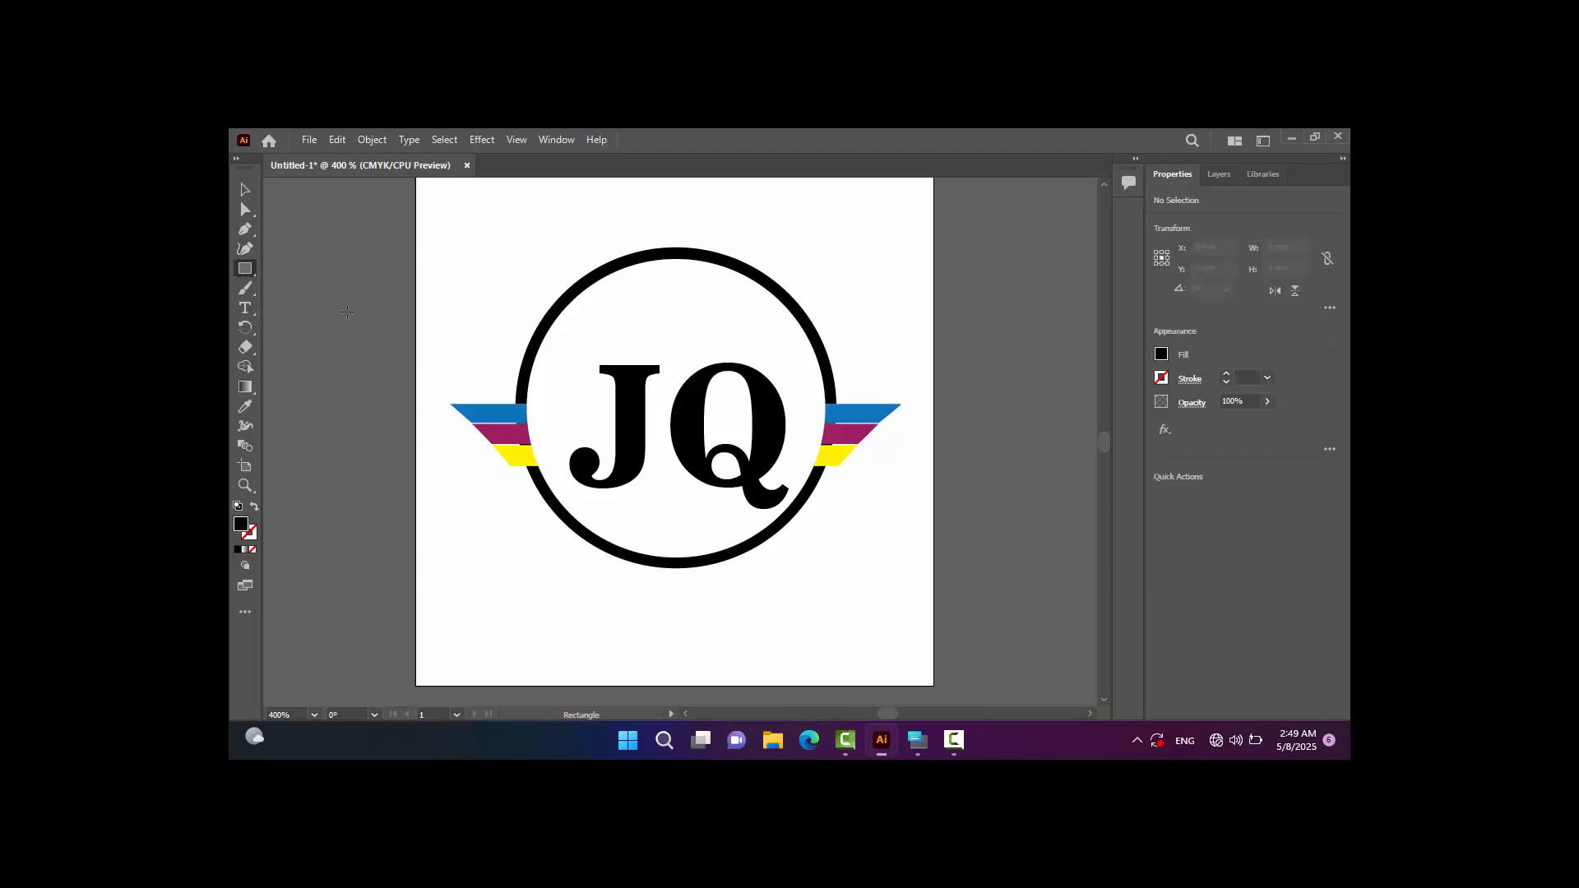
drag(558, 448, 808, 450)
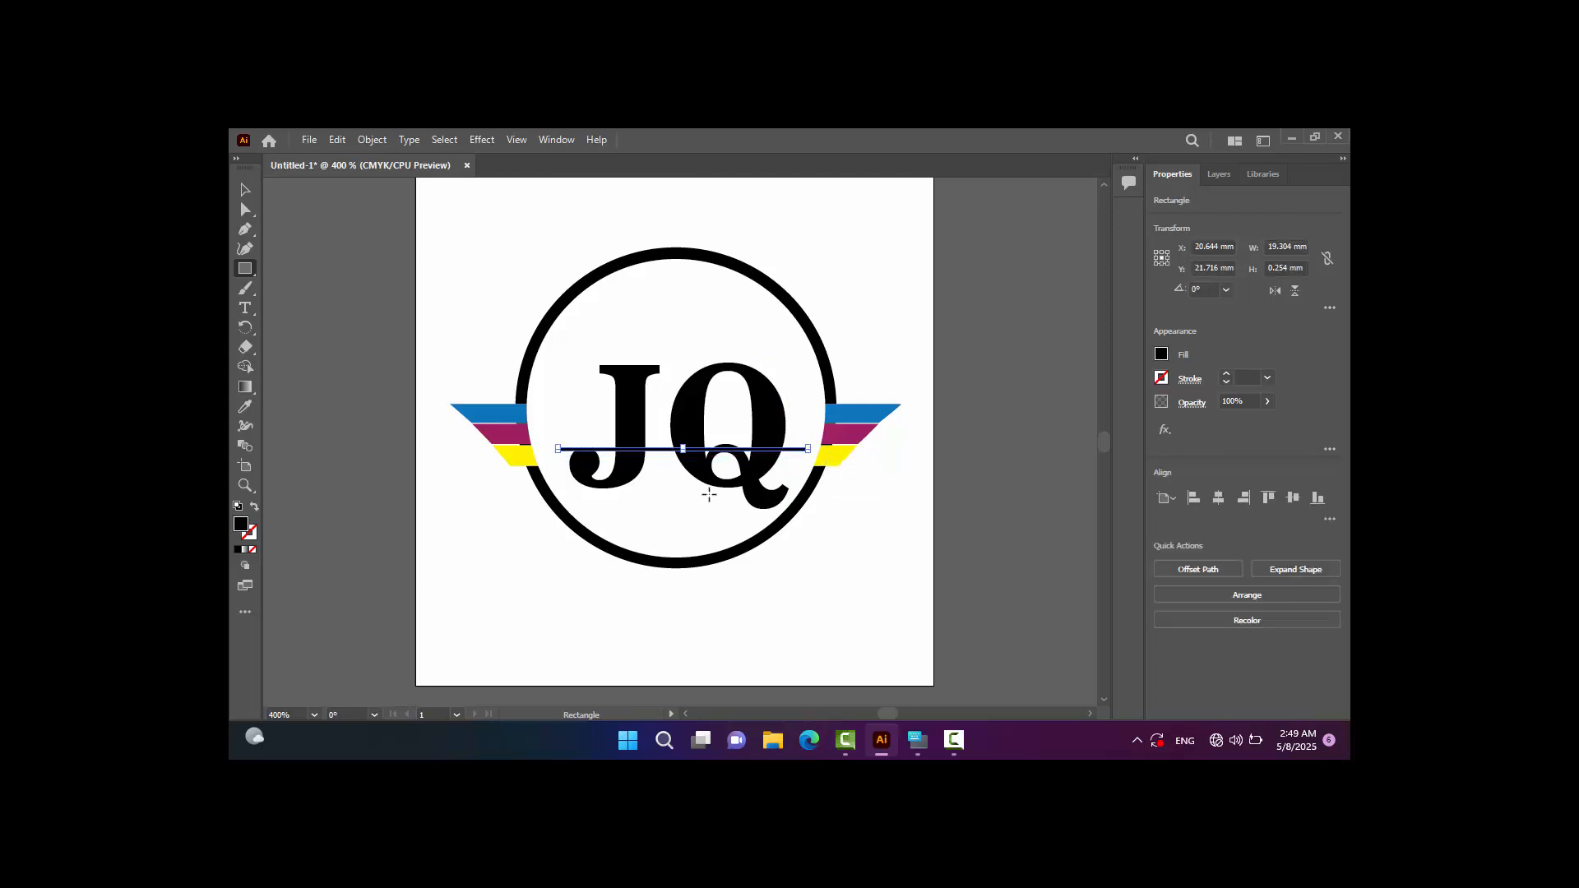
Fill the thin rectangle across the JQ letters with white and deselect it.
click(1161, 355)
click(1005, 424)
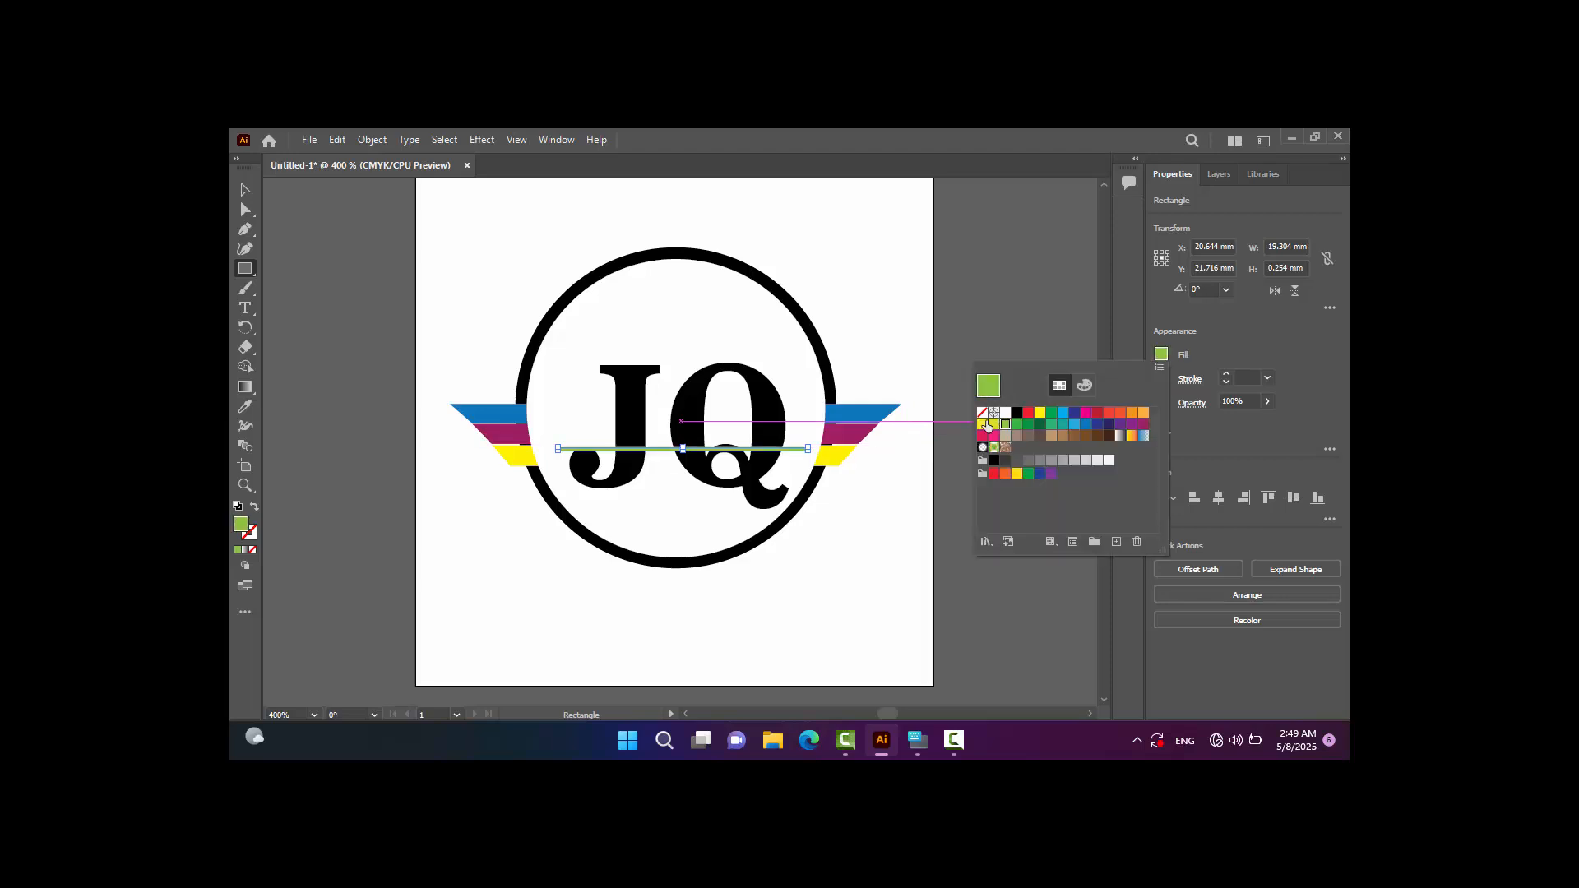
click(1005, 412)
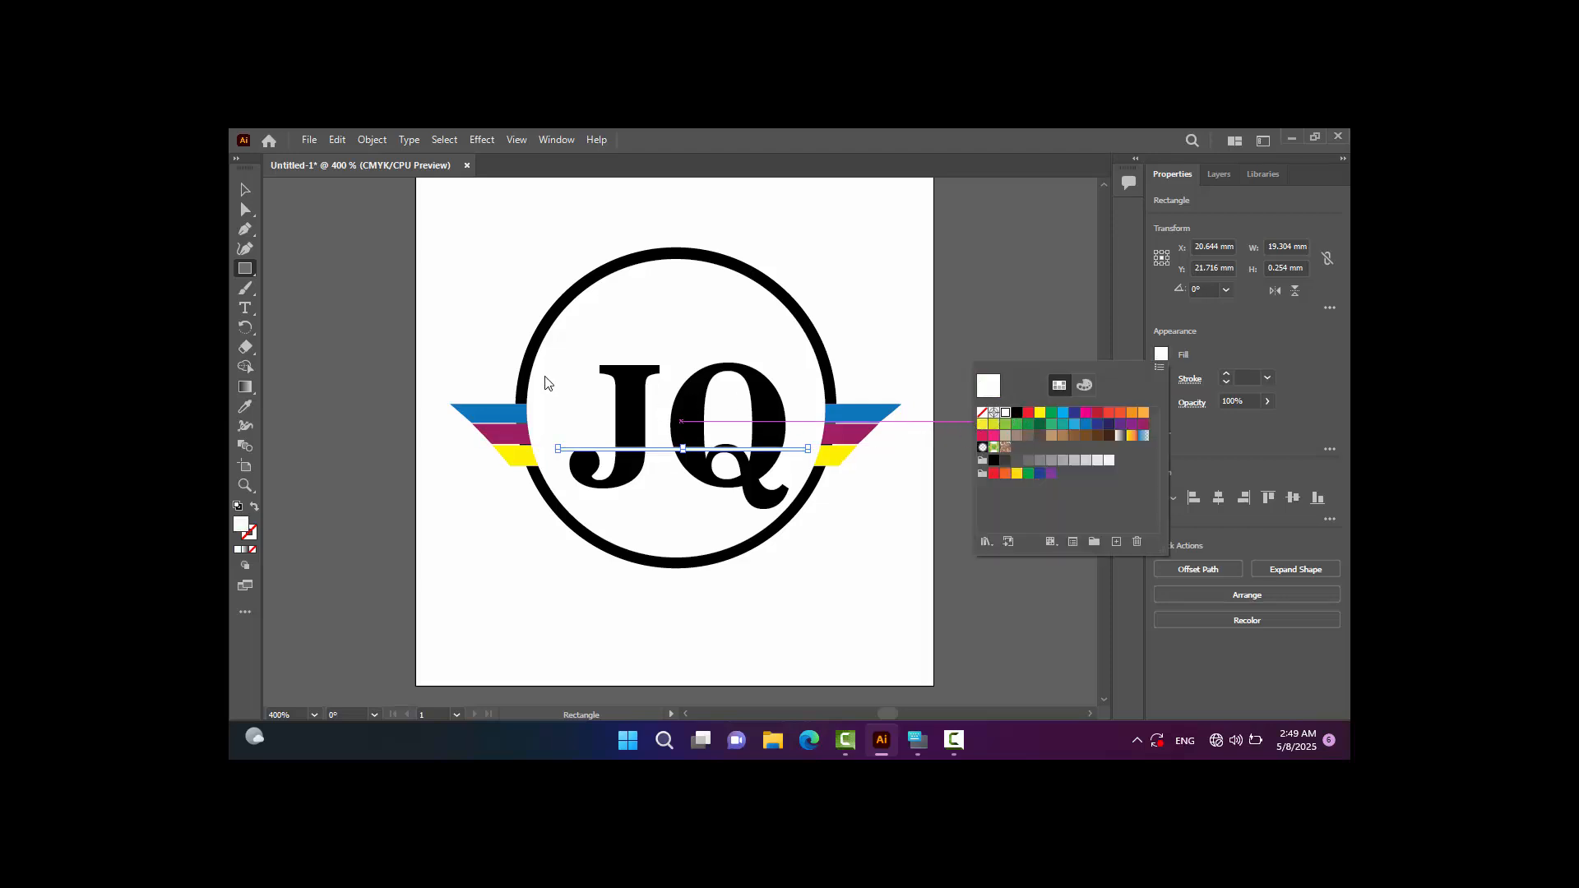
click(255, 187)
click(381, 343)
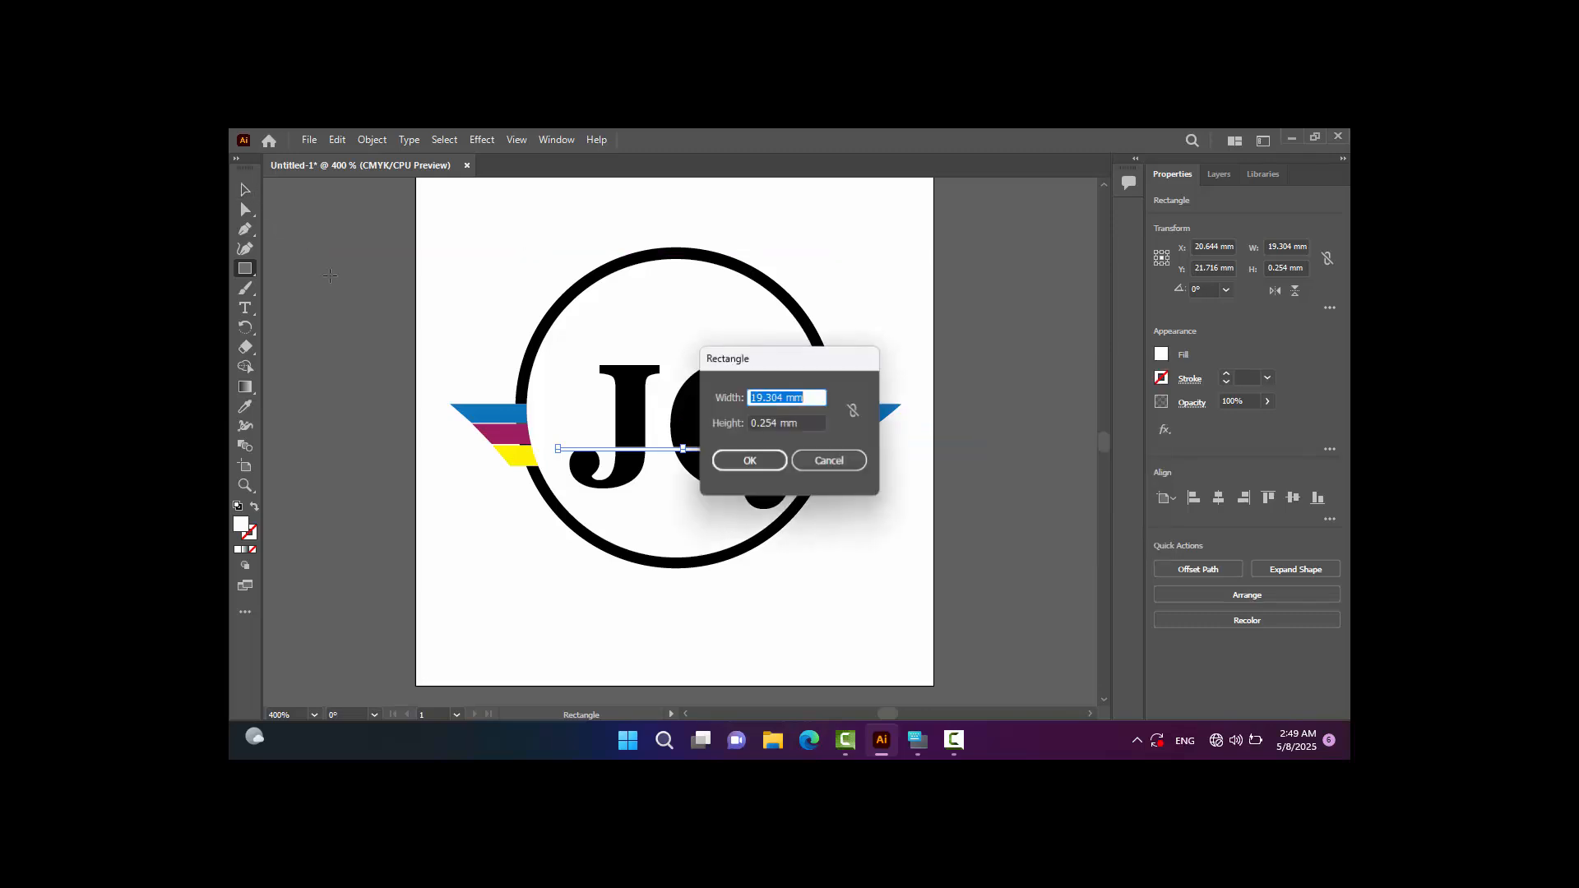
click(838, 461)
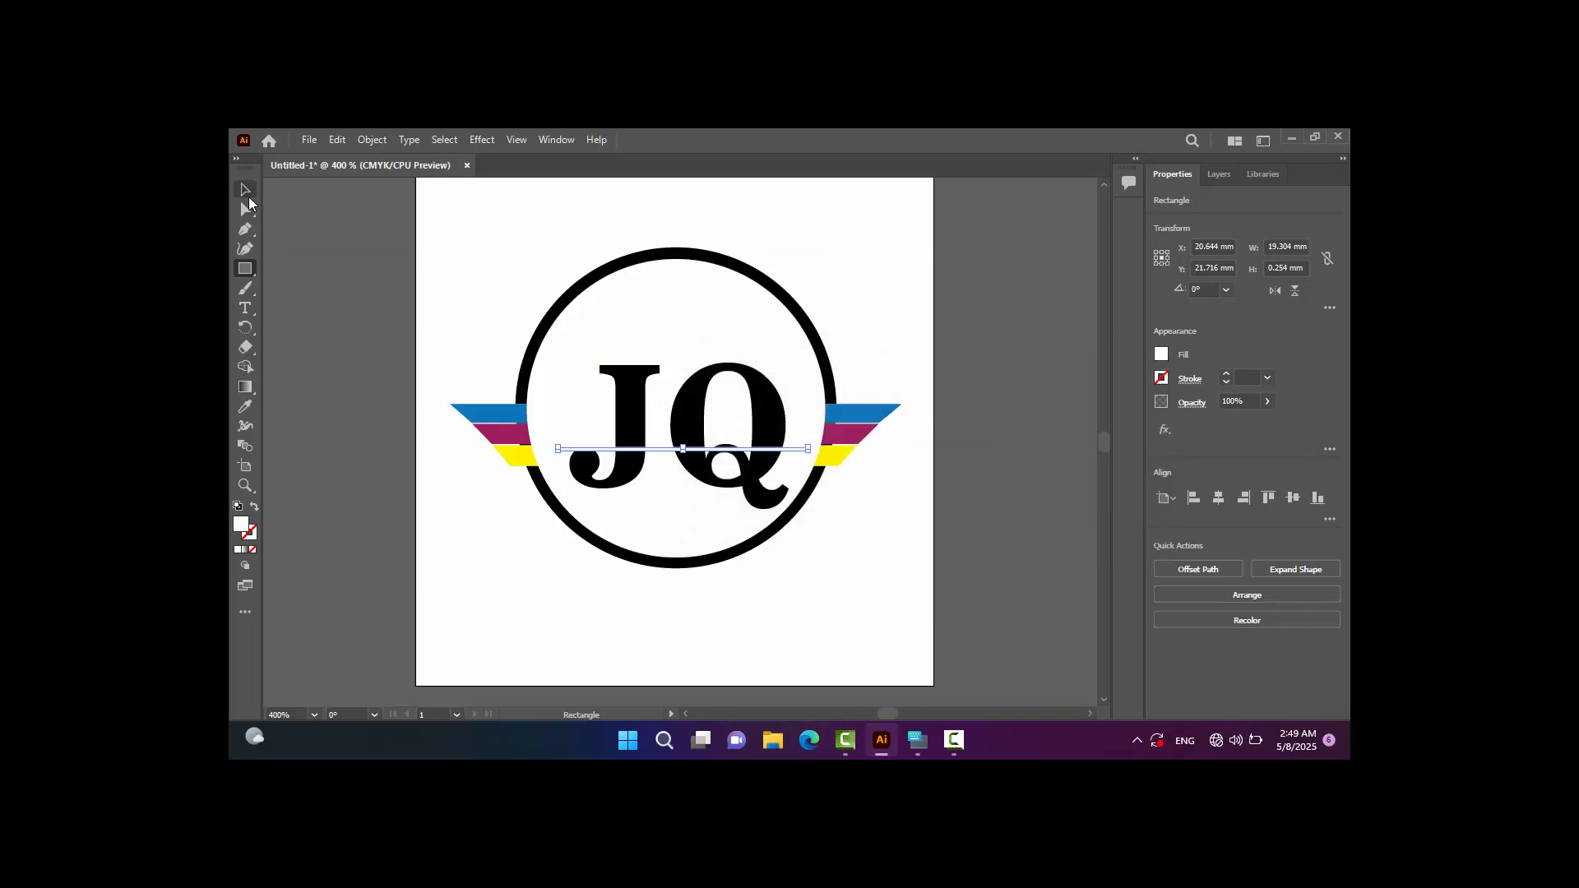
click(246, 190)
click(331, 301)
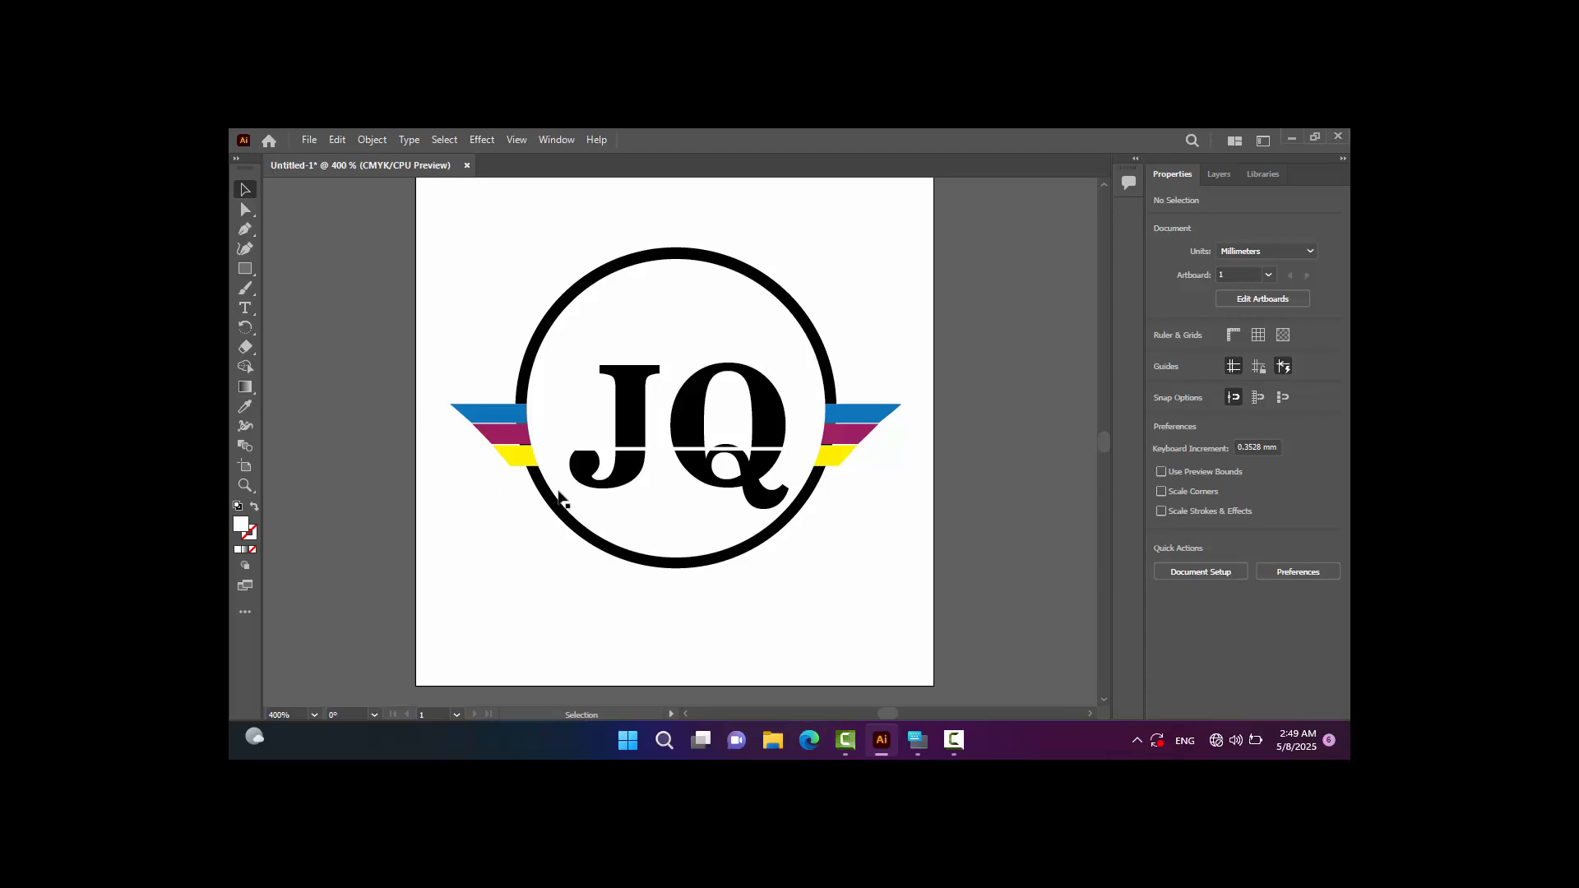
Nudge the white bar down to a Y position of about 22.8 mm and rotate it to 330°.
click(642, 448)
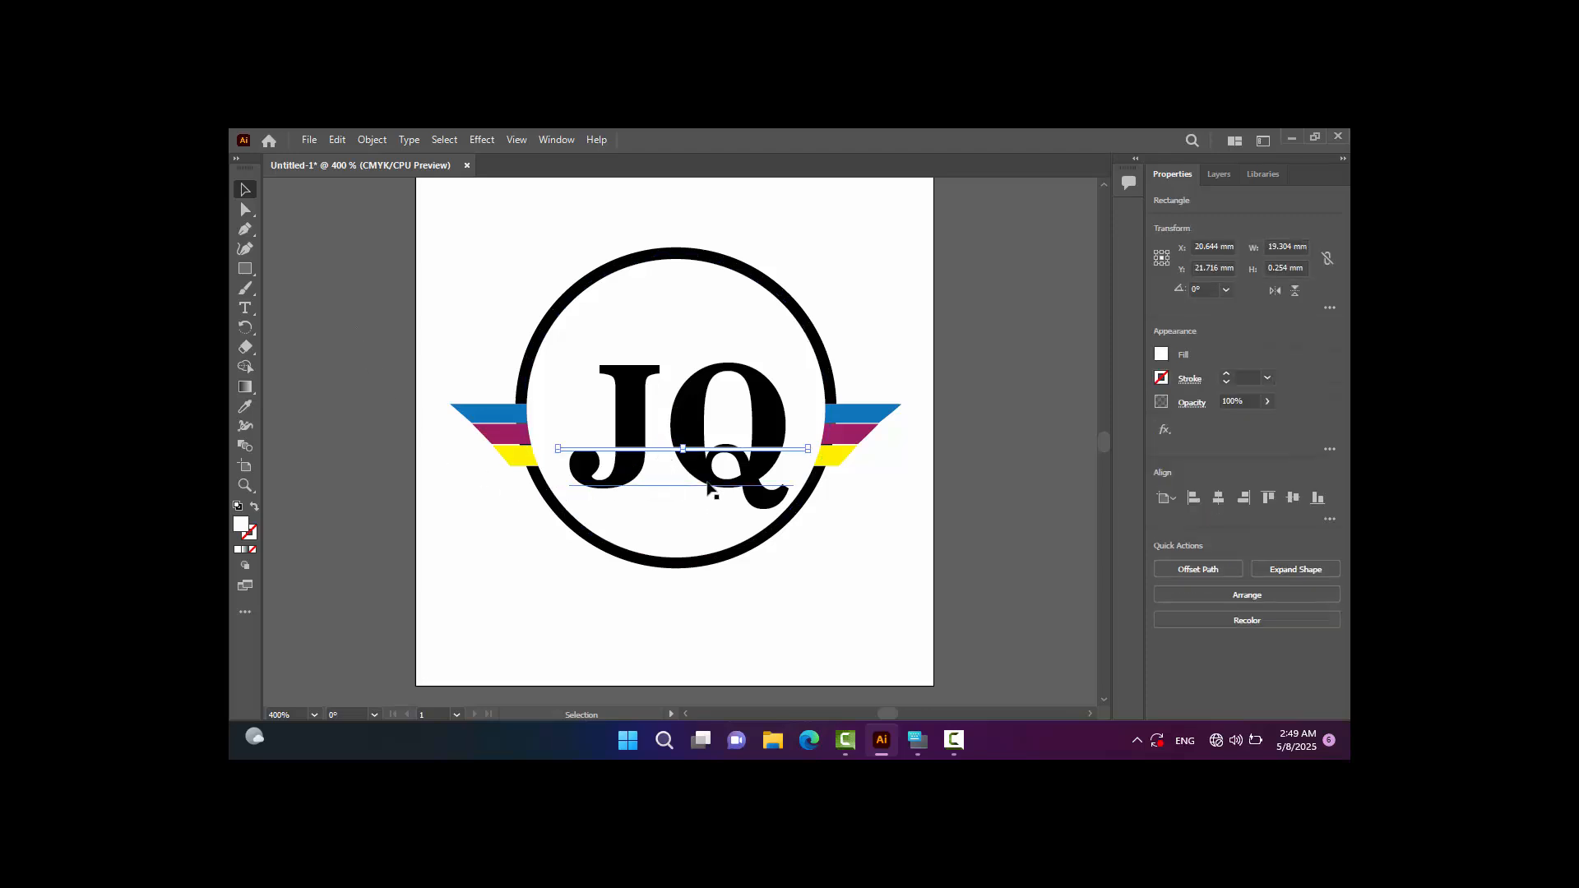
key(Down)
key(Down)
key(Down)
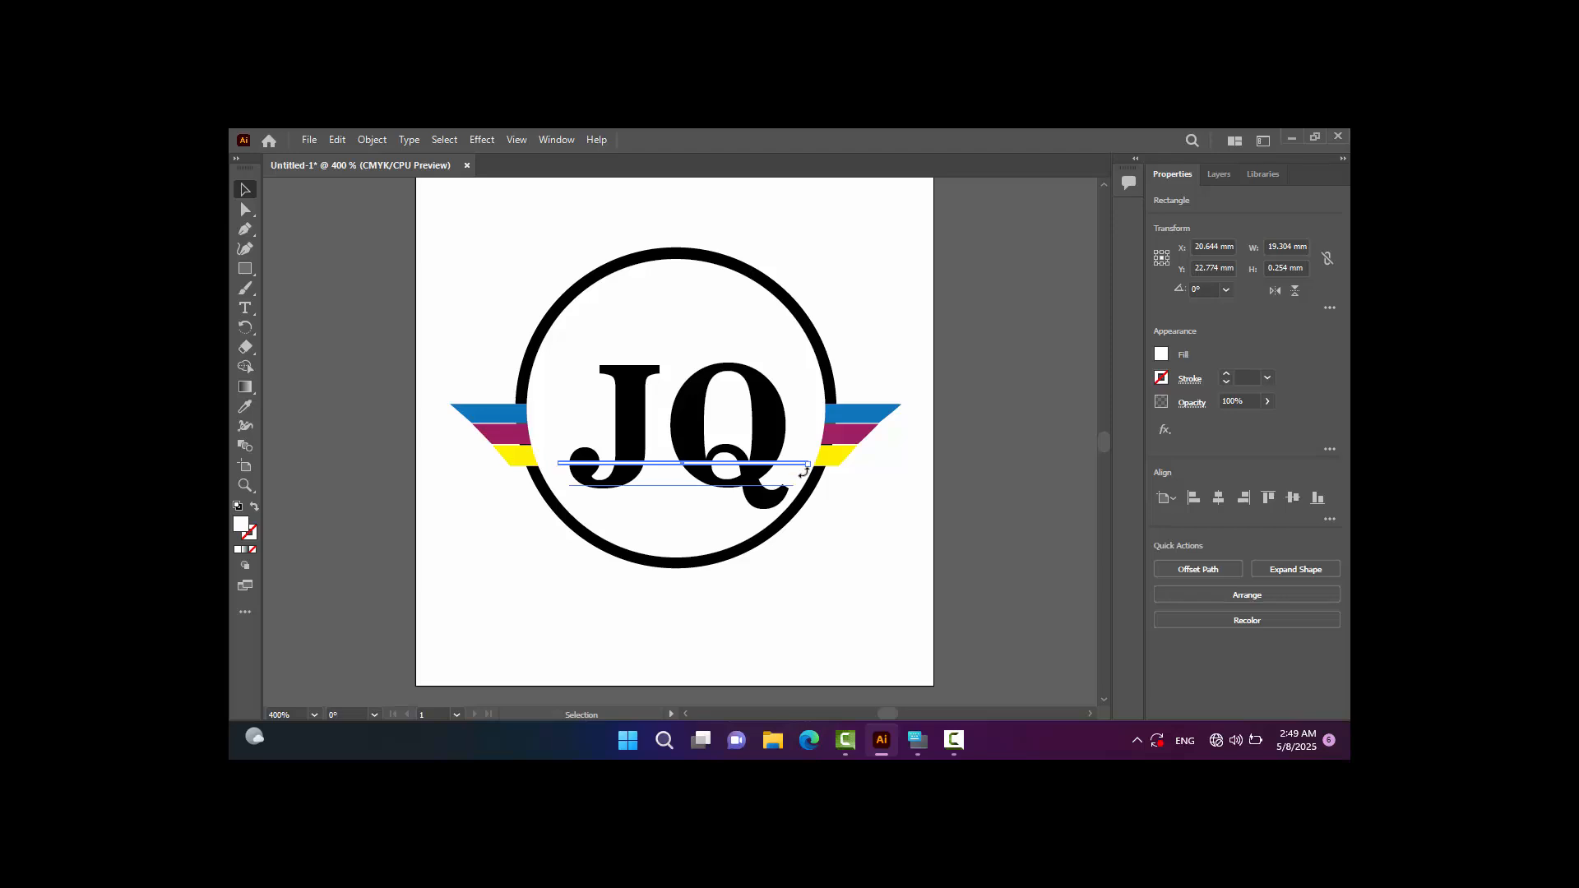
drag(805, 470, 840, 560)
Nudge the slanted white bar left and up to about X 18.9 mm, Y 19.8 mm.
key(Left)
key(Left)
key(Up)
key(Up)
key(Up)
key(Up)
key(Up)
key(Up)
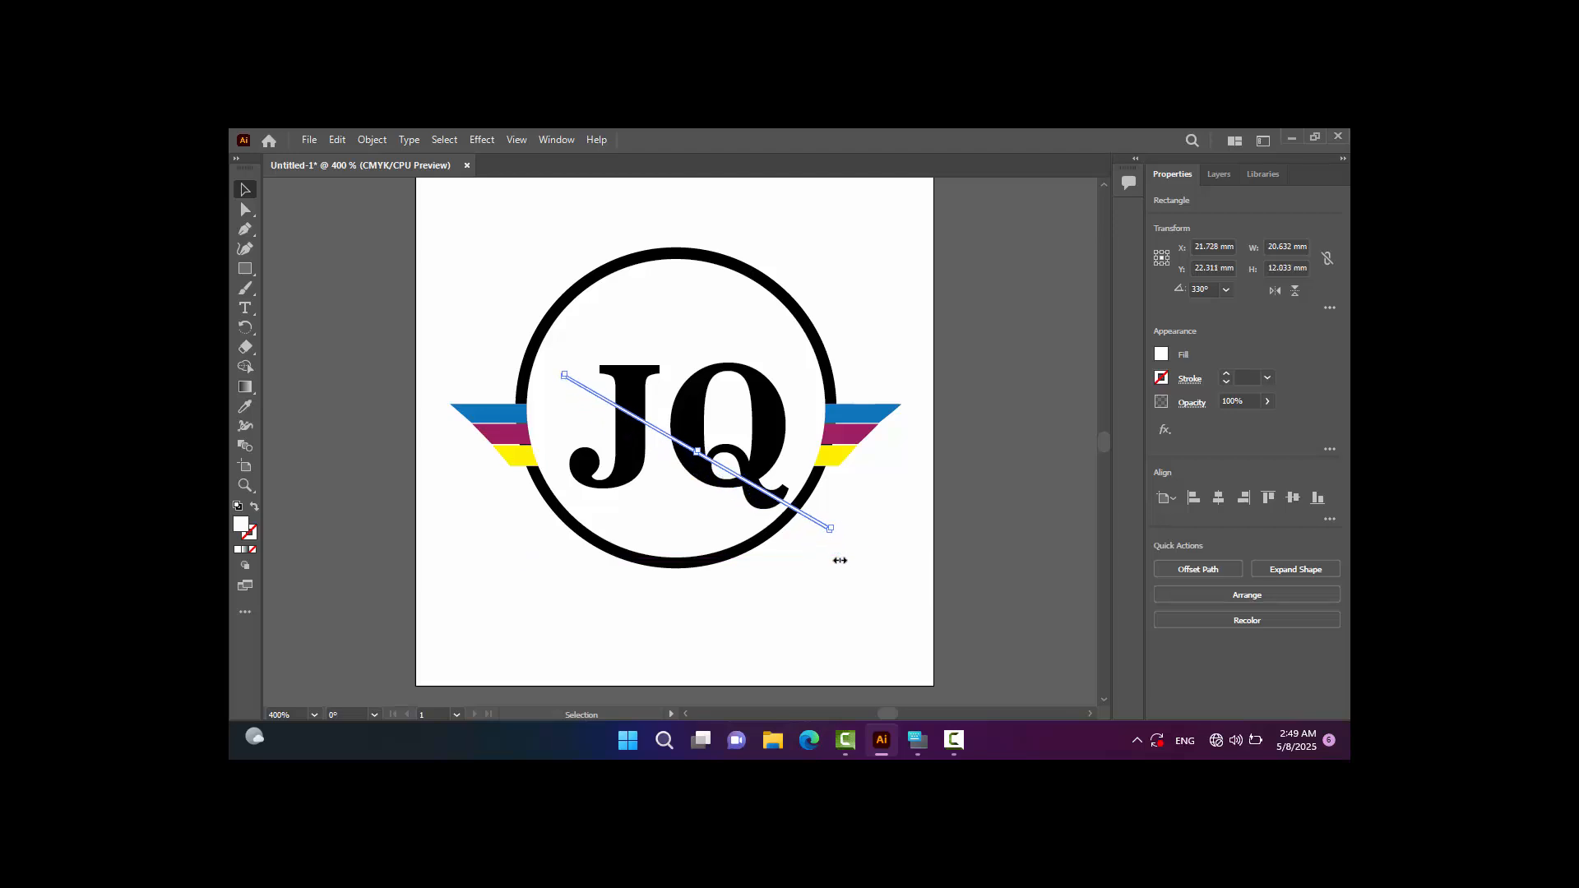
key(Left)
key(Left)
key(Left)
key(Left)
key(Left)
key(Up)
key(Up)
key(Up)
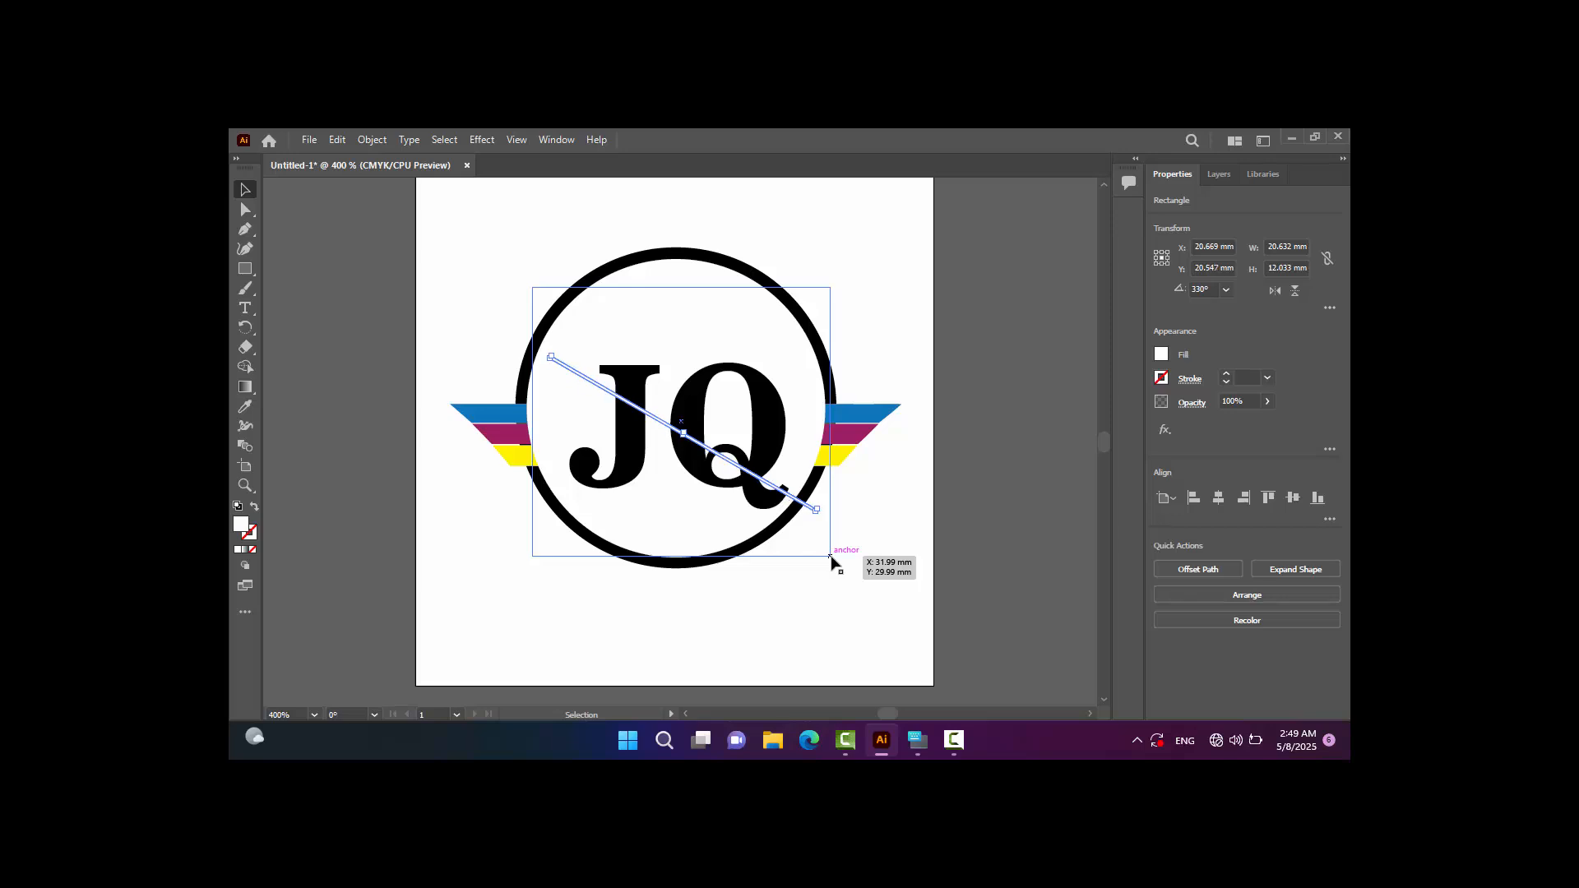
key(Left)
key(Left)
key(Left)
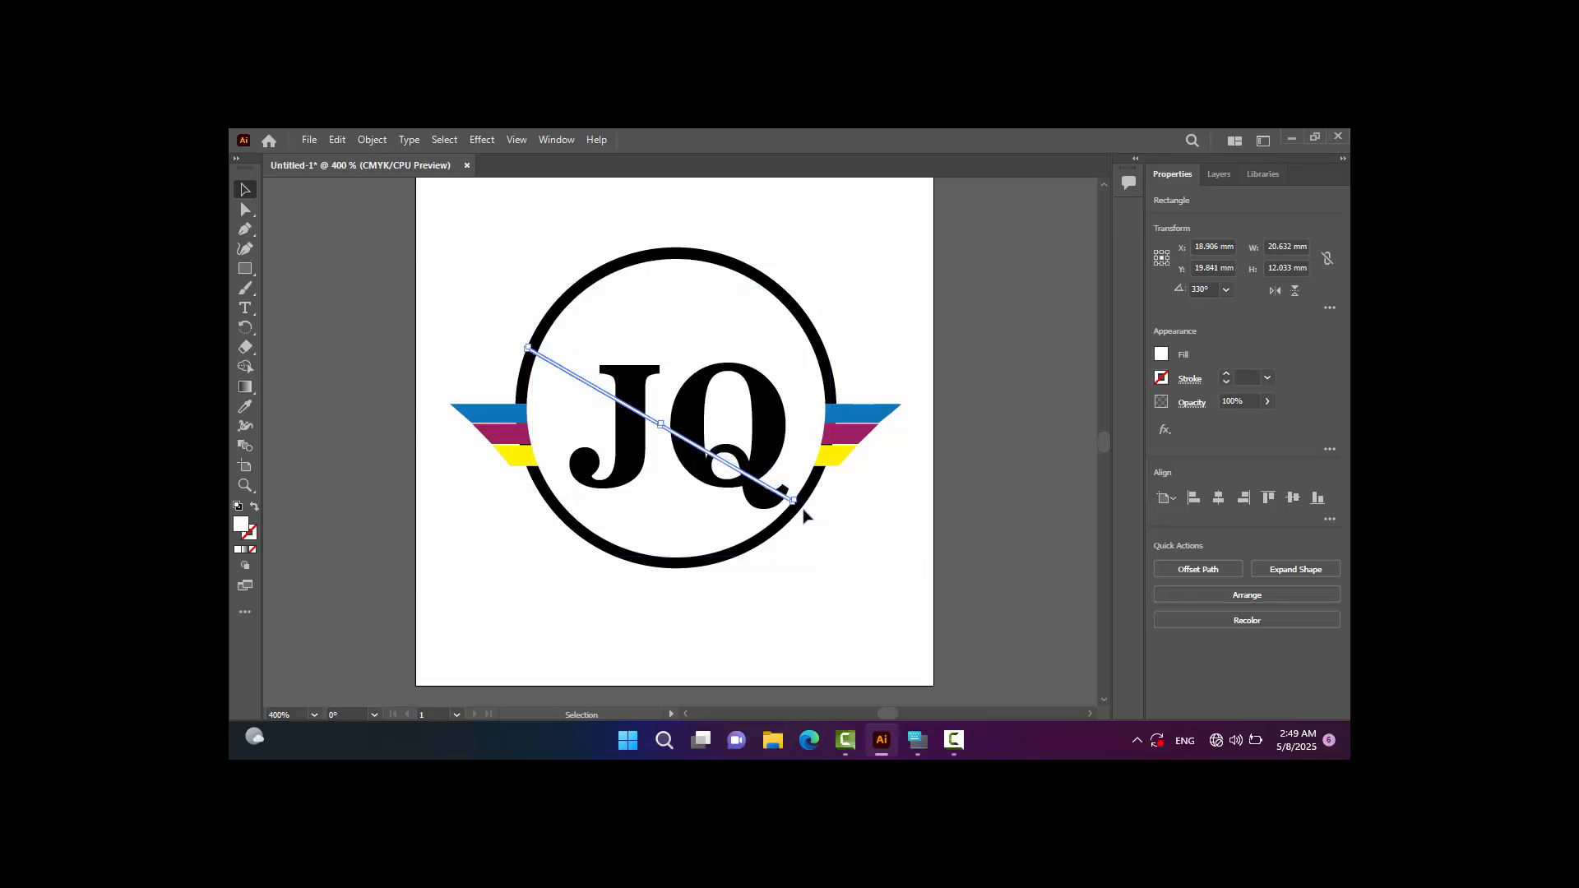
Rotate the white bar to about 322.7° and shorten it at its upper end to about 16.3 by 12.4 mm overall.
drag(797, 512, 786, 519)
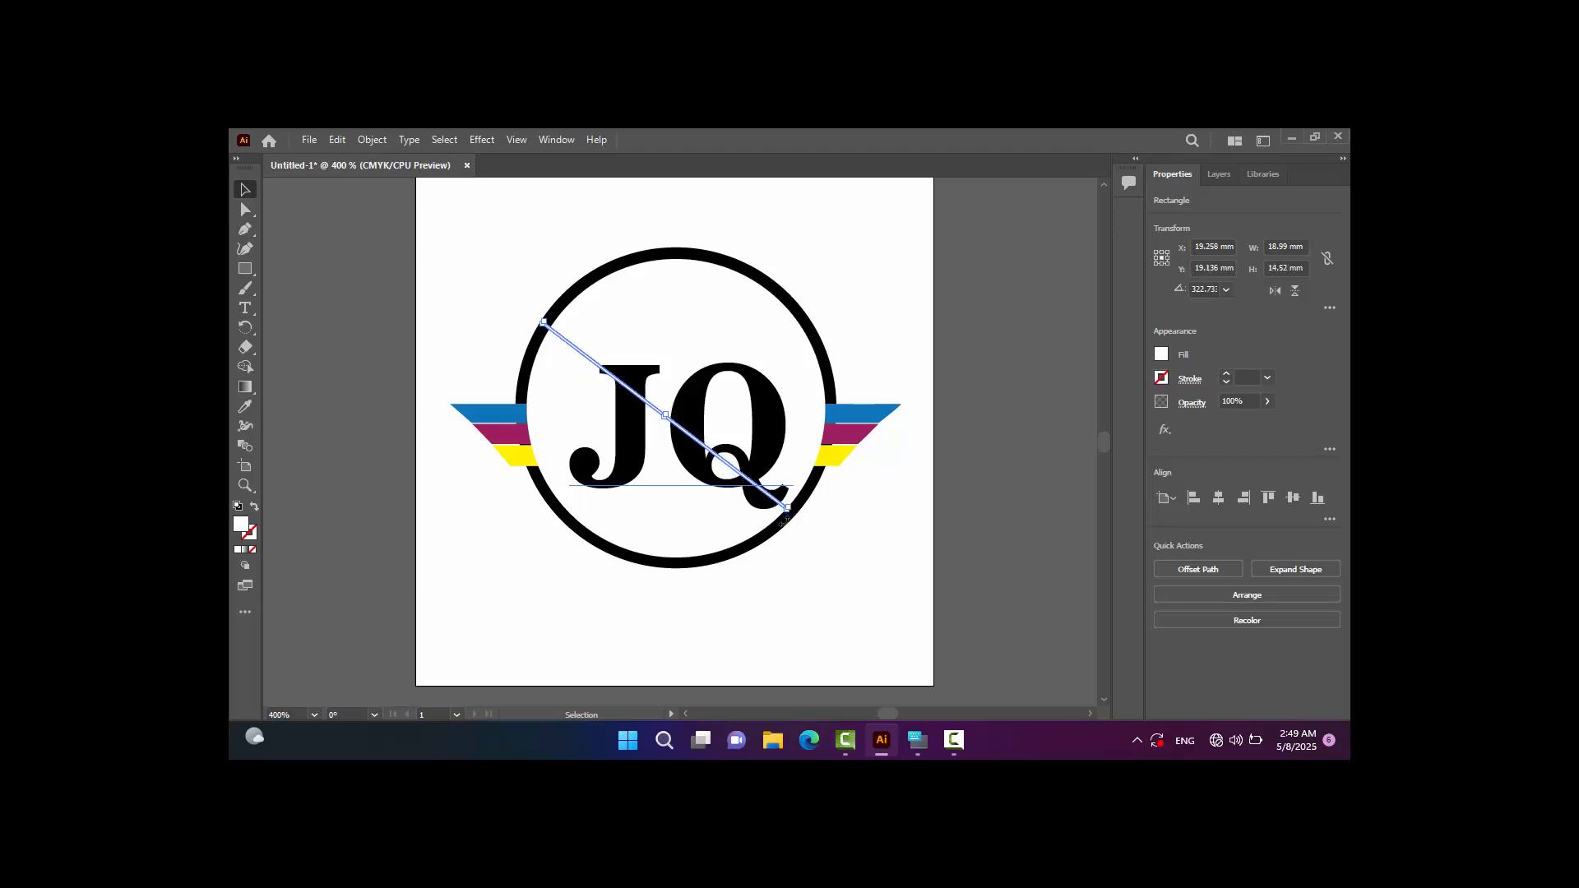
key(Down)
drag(567, 345, 579, 349)
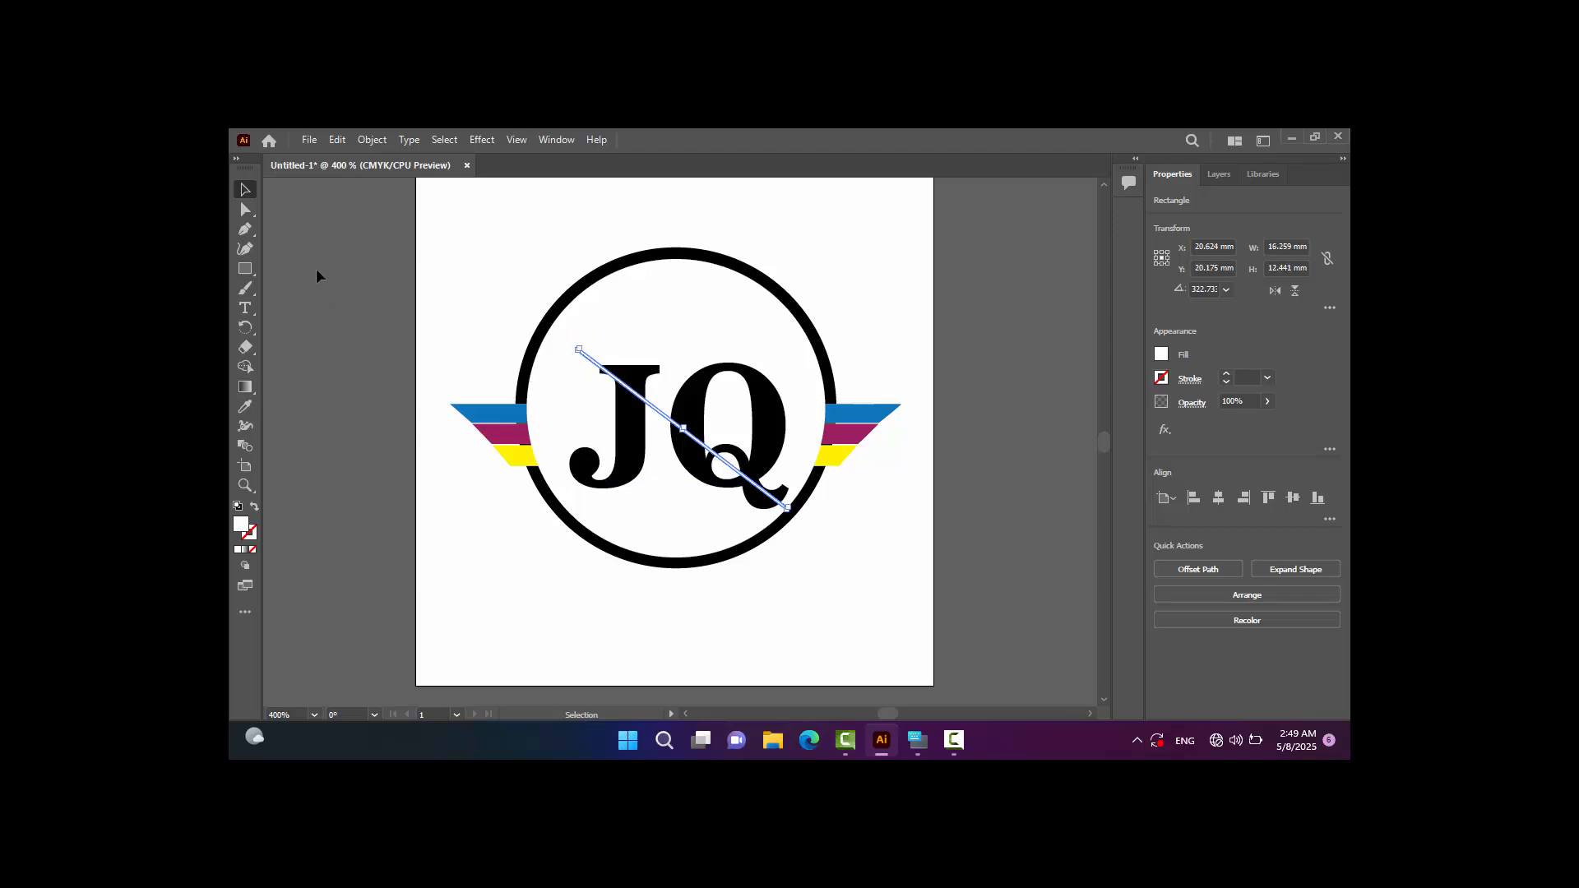
click(315, 232)
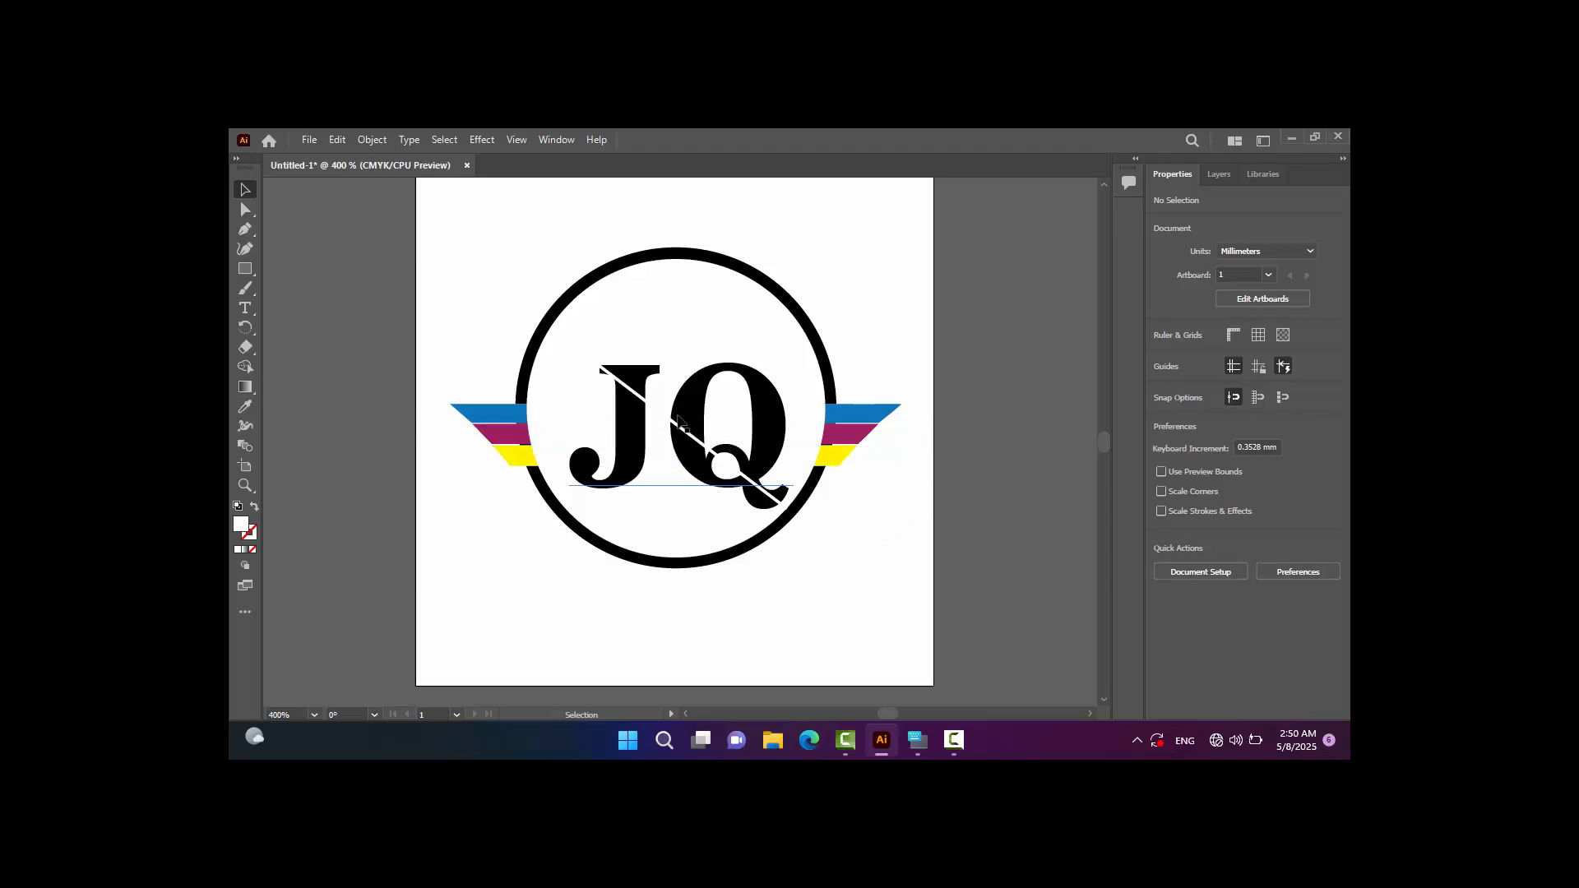
click(657, 413)
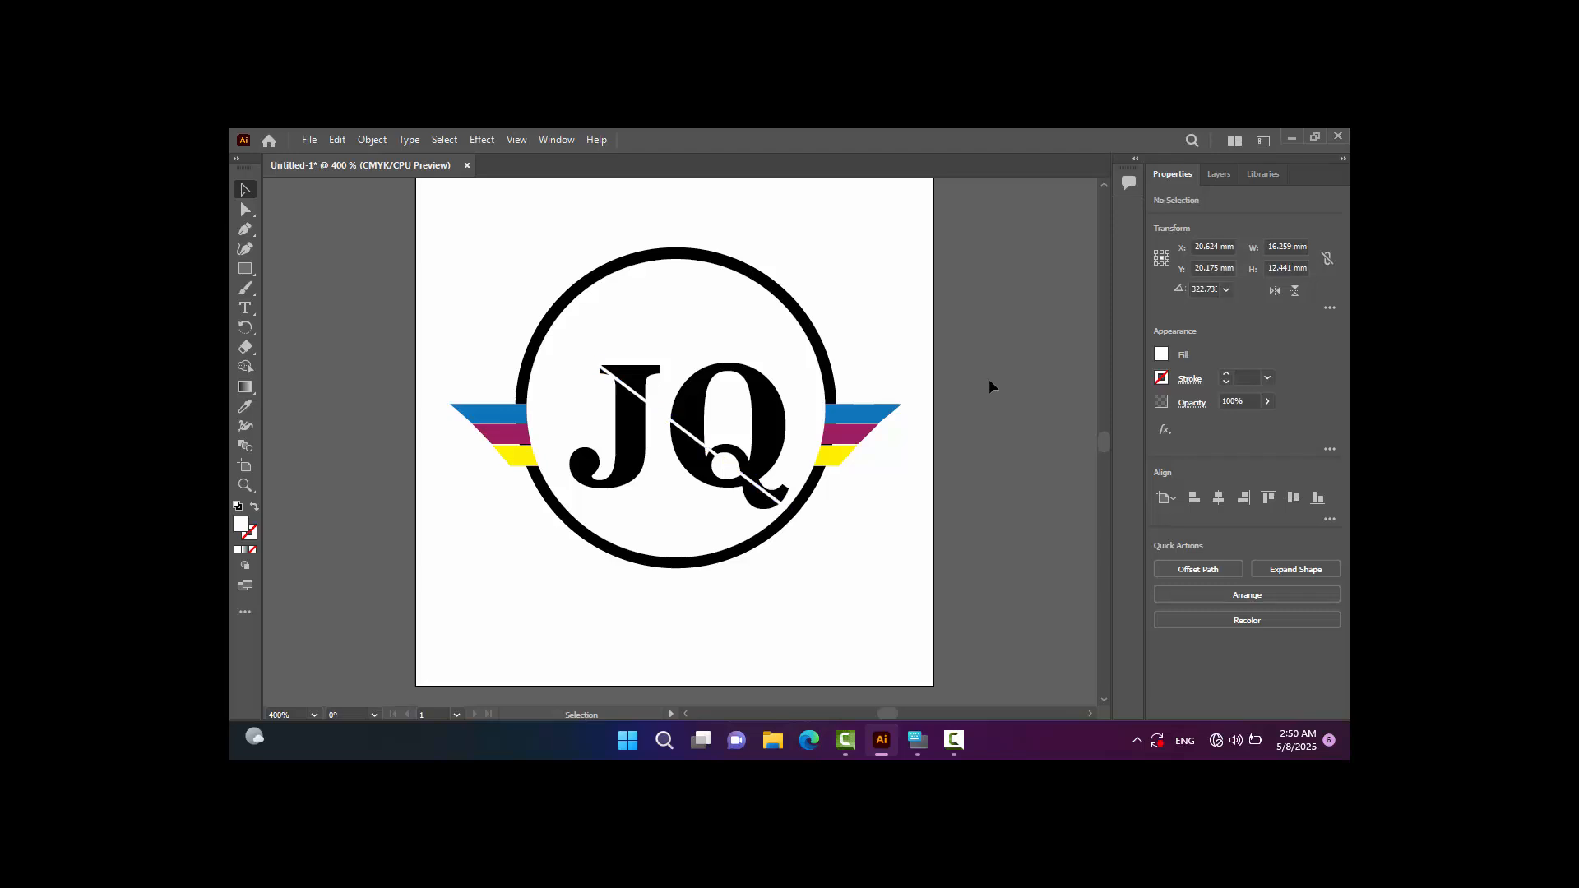
click(988, 380)
scroll(890, 458, up, 1)
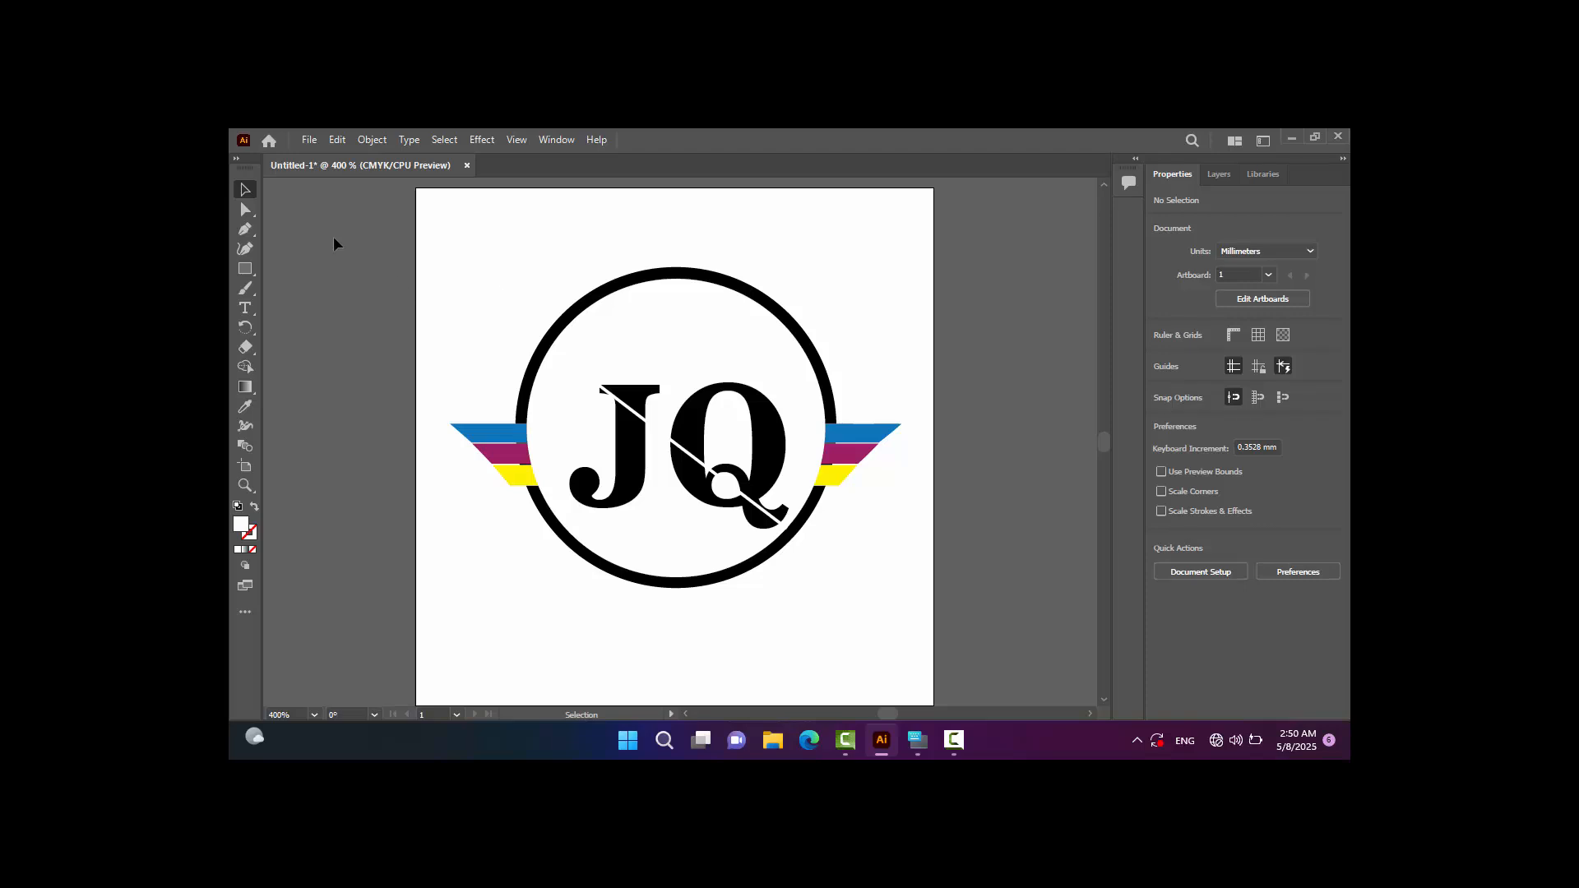
scroll(864, 382, up, 1)
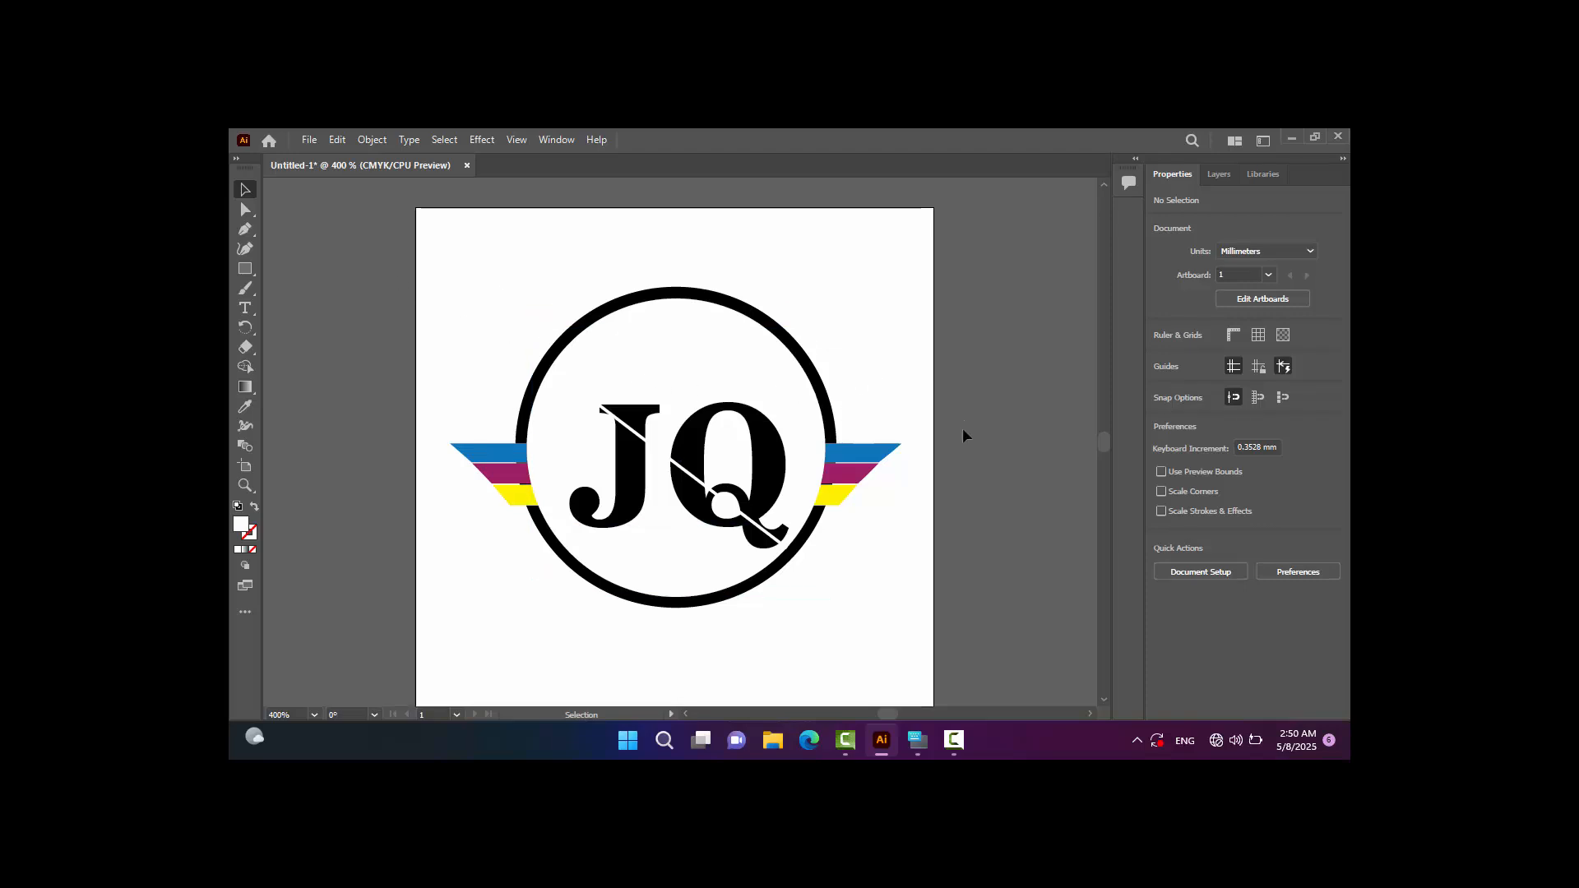
click(245, 309)
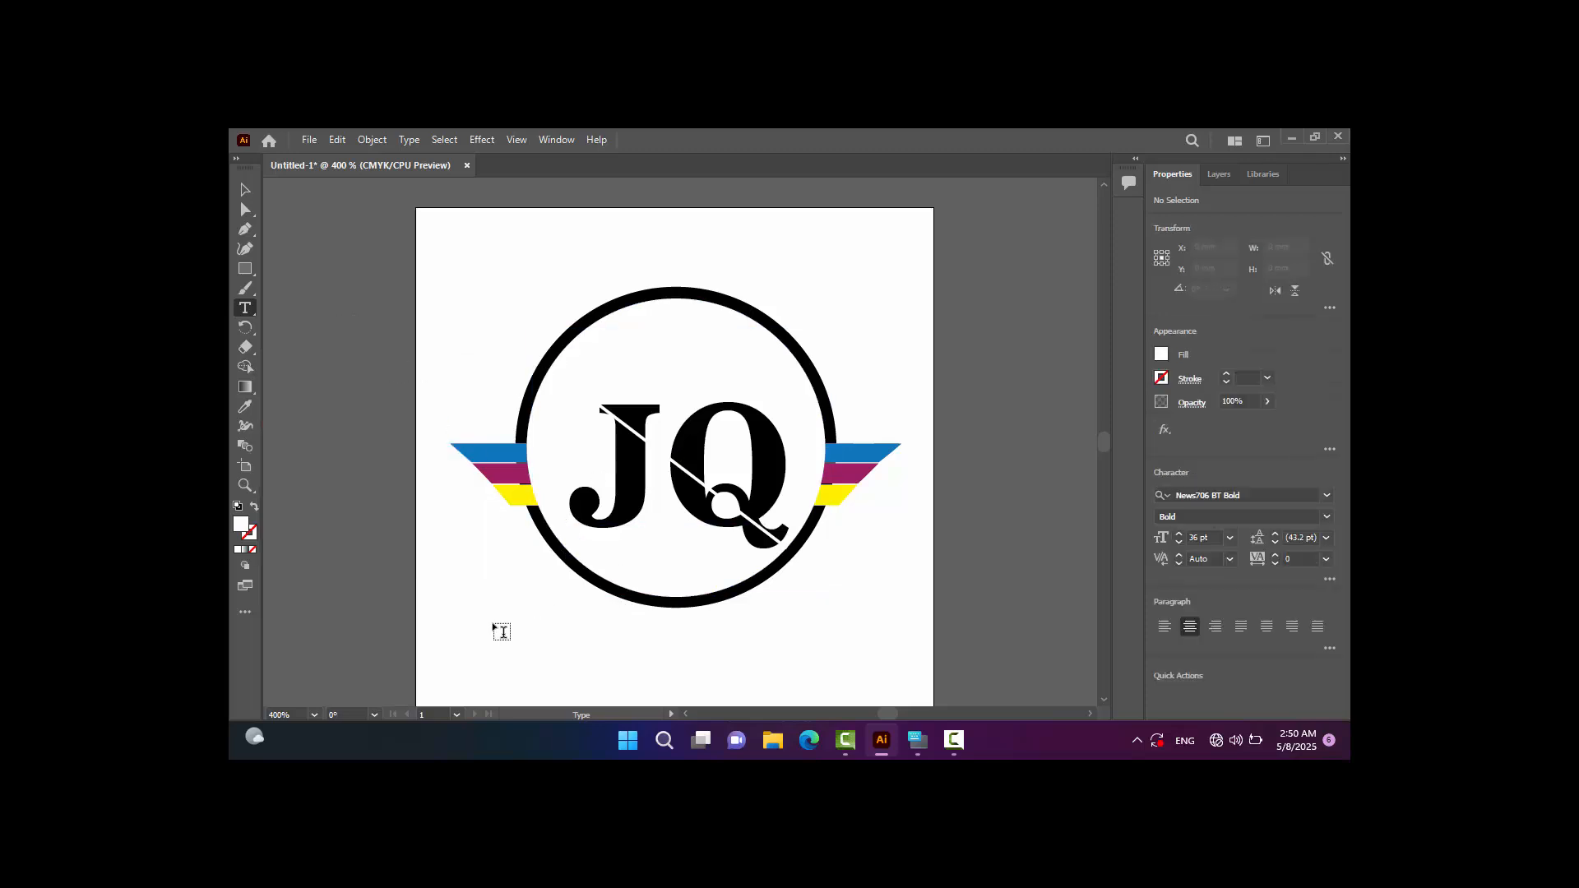
drag(489, 606, 869, 682)
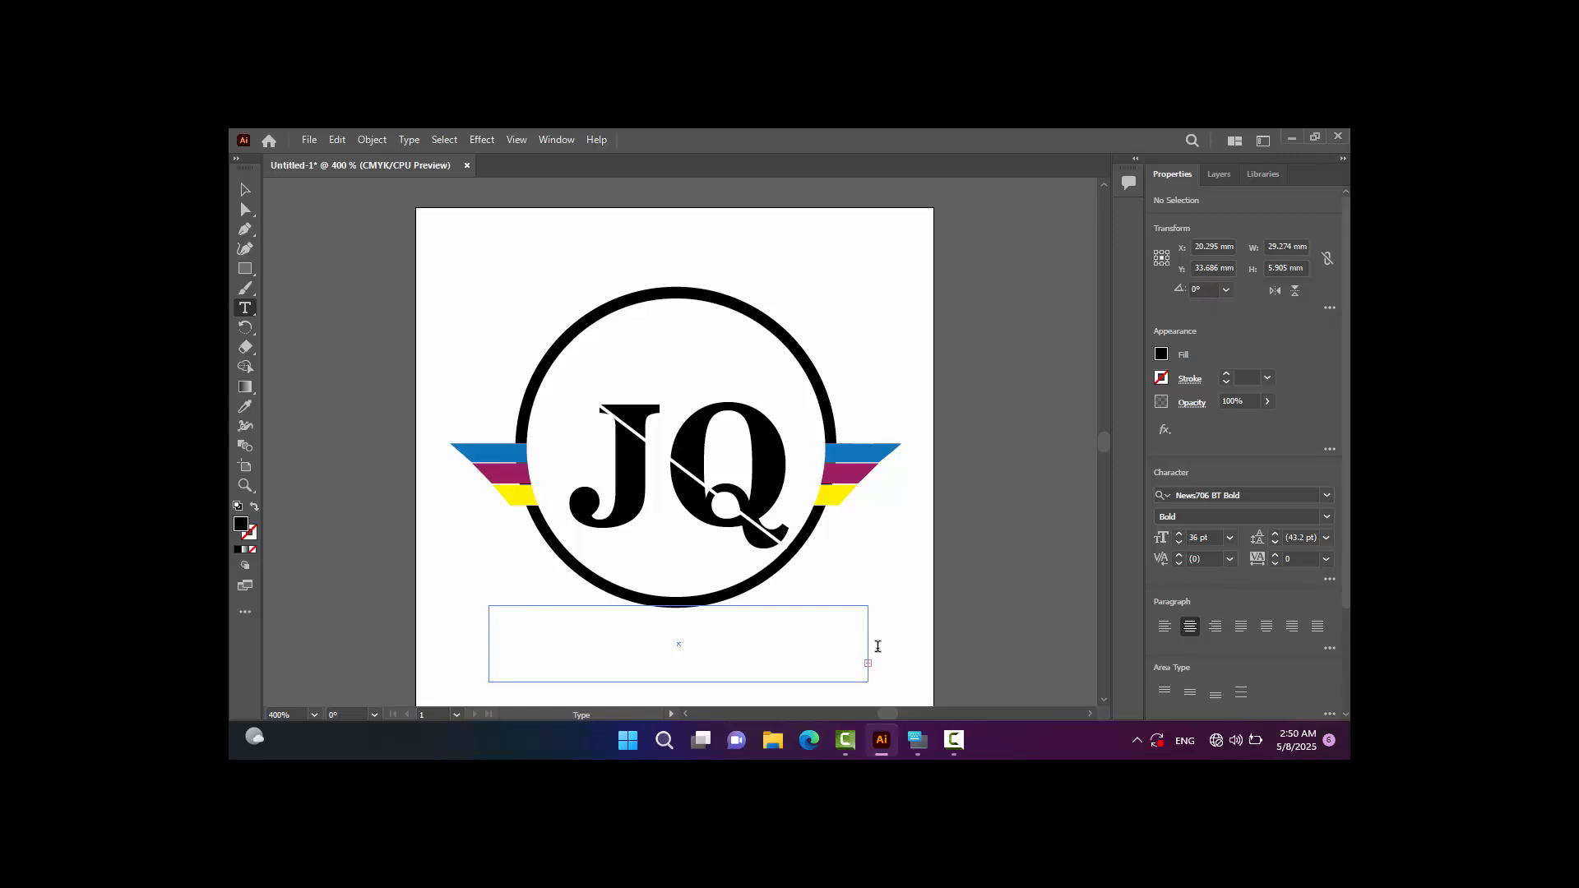
click(246, 190)
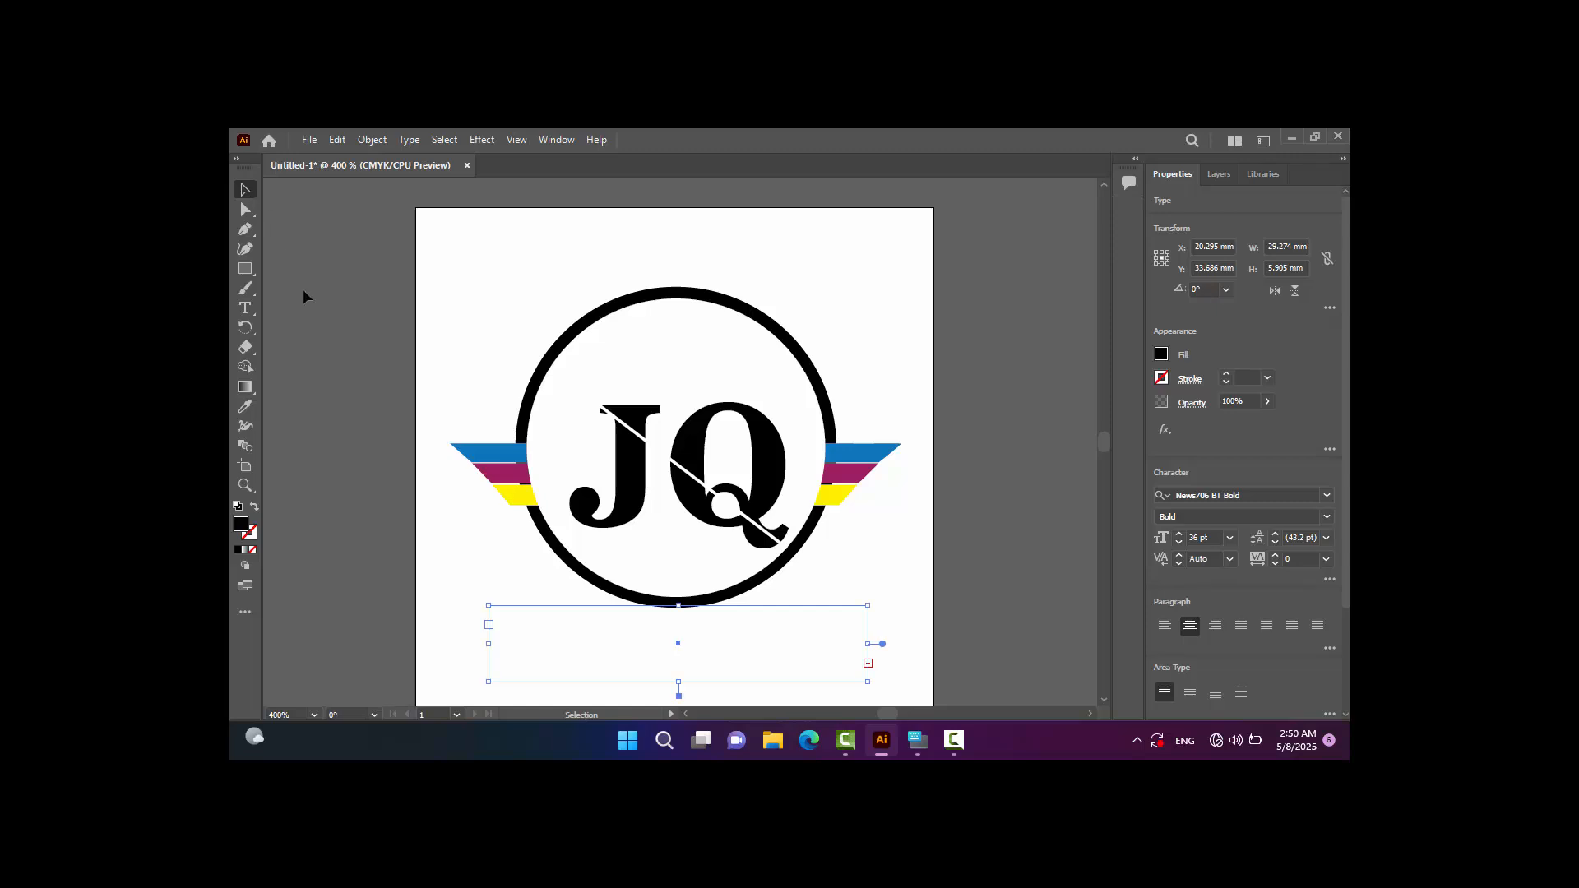
key(Delete)
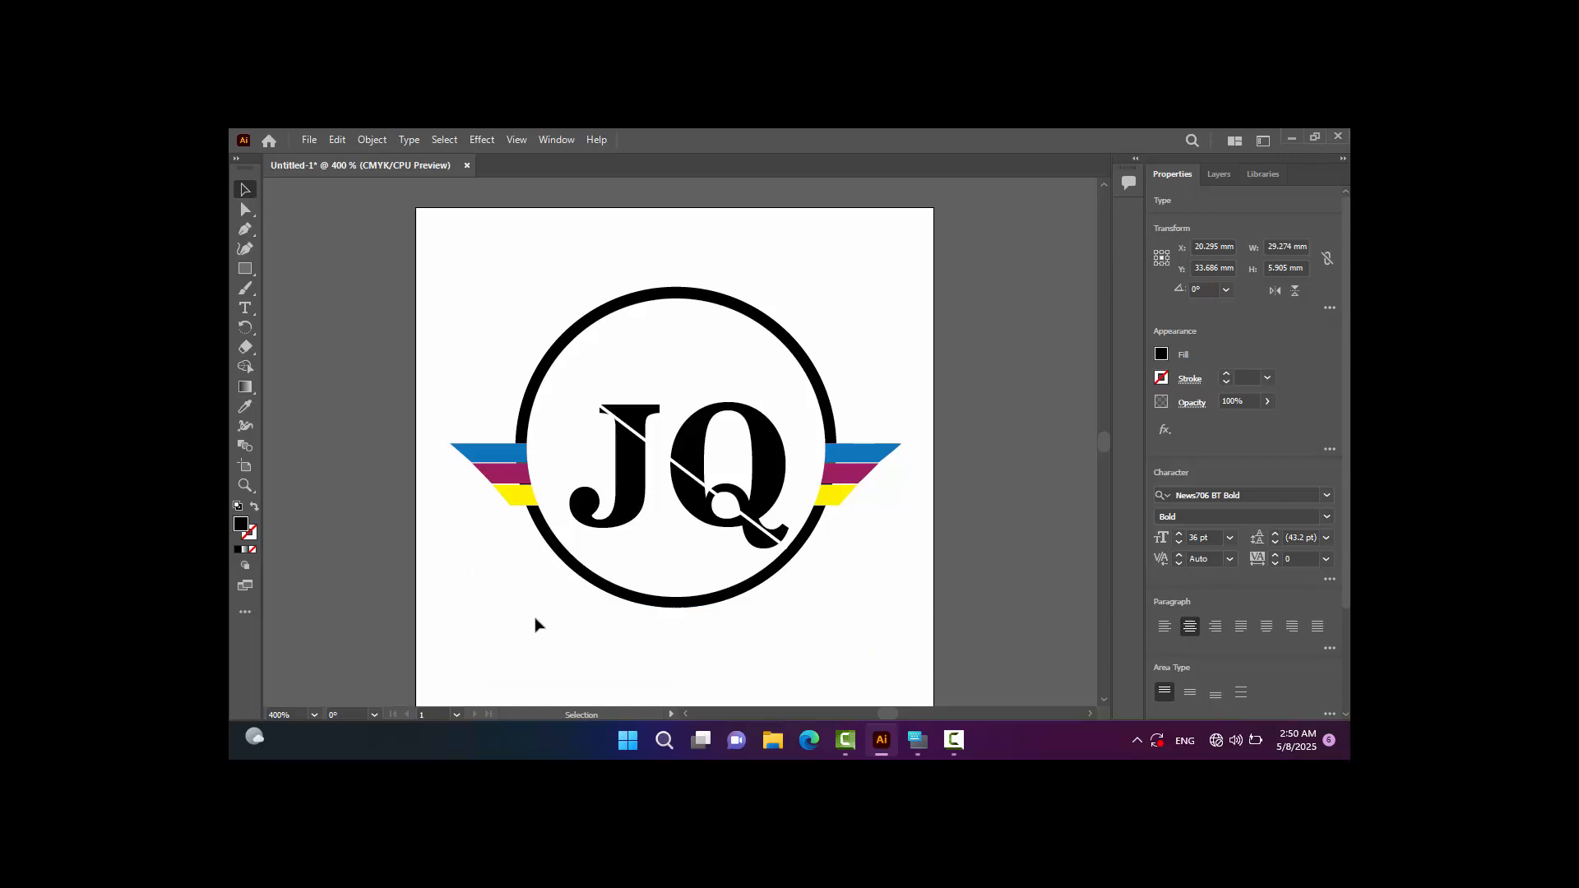
right_click(536, 631)
click(272, 325)
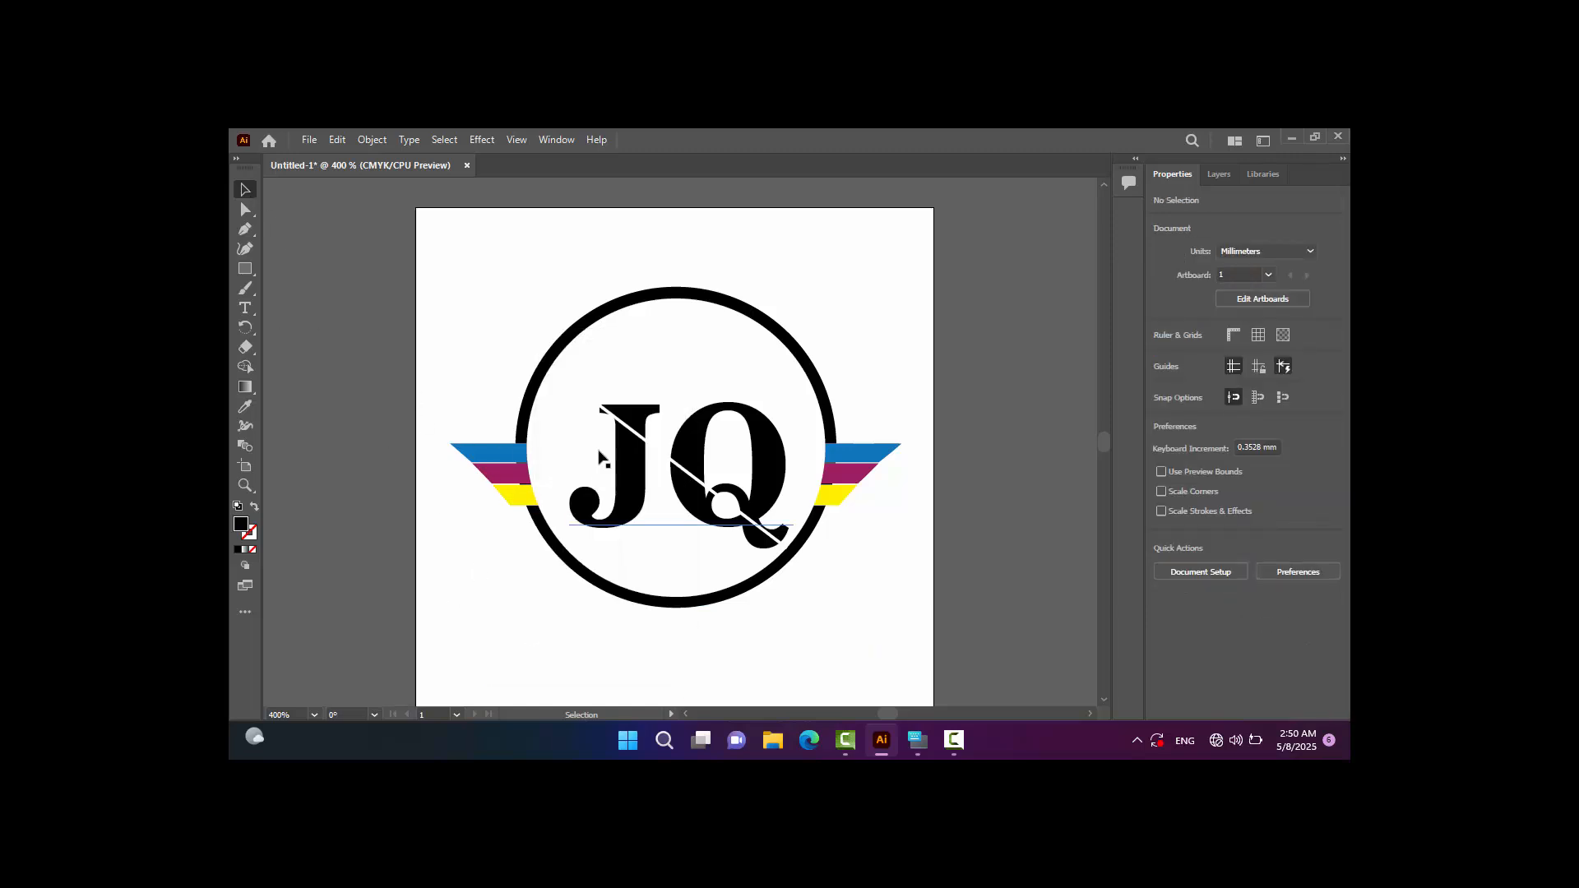
Duplicate the JQ text and place the copy over the ring's lower edge at about X 20 mm, Y 30.1 mm.
click(700, 465)
key(ctrl)
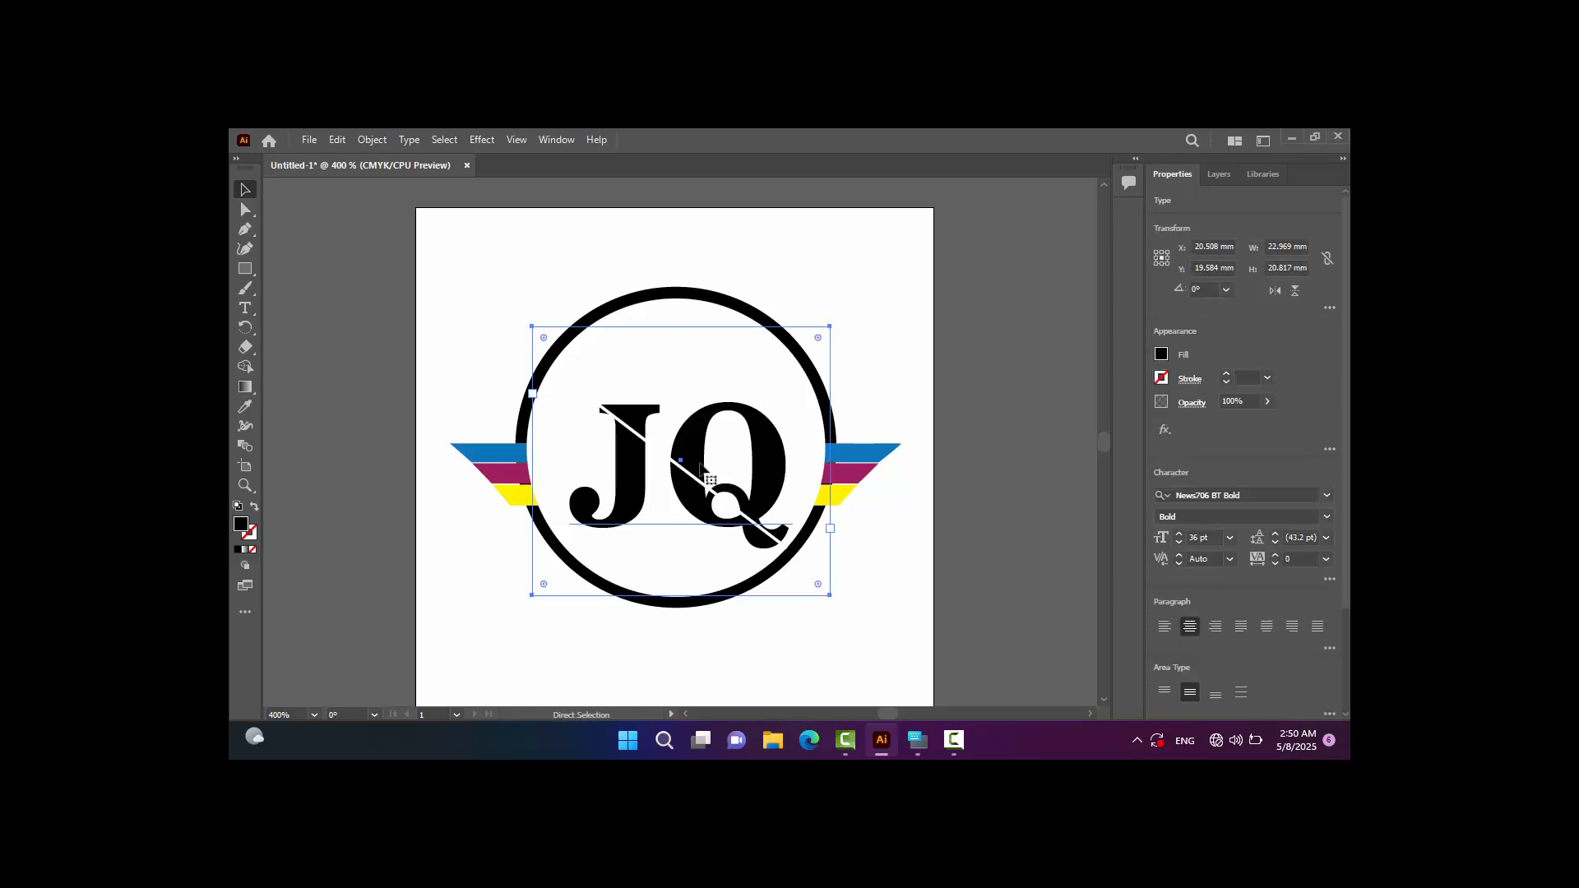
key(ctrl+v)
drag(651, 461, 685, 612)
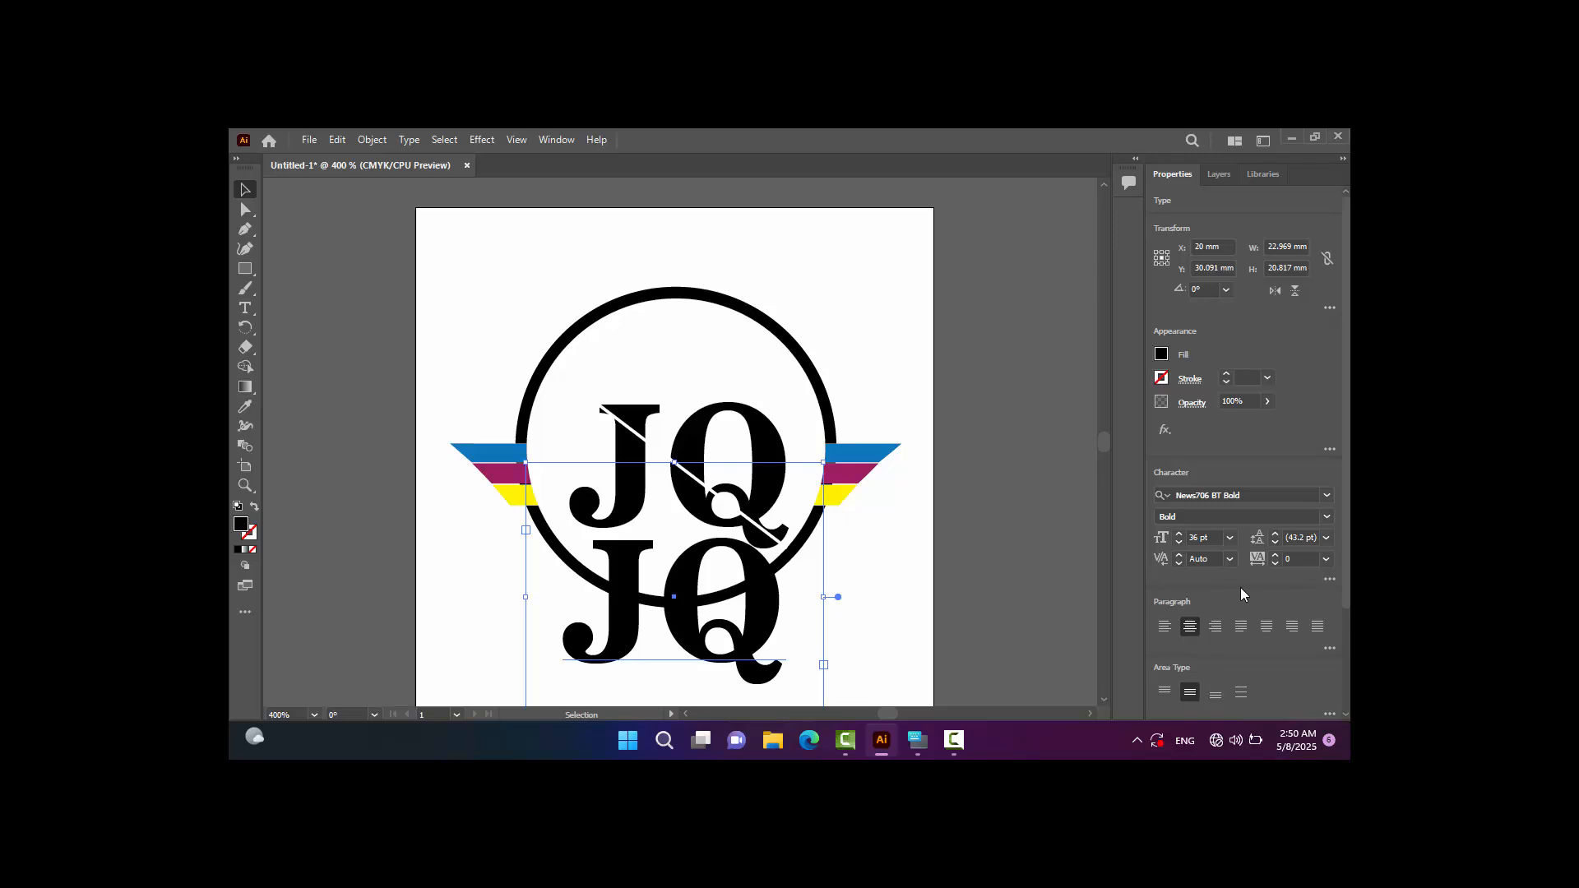
Shrink the duplicated JQ text to 5 pt and reshape its text frame below the ring to about 35 by 4 mm.
click(1179, 543)
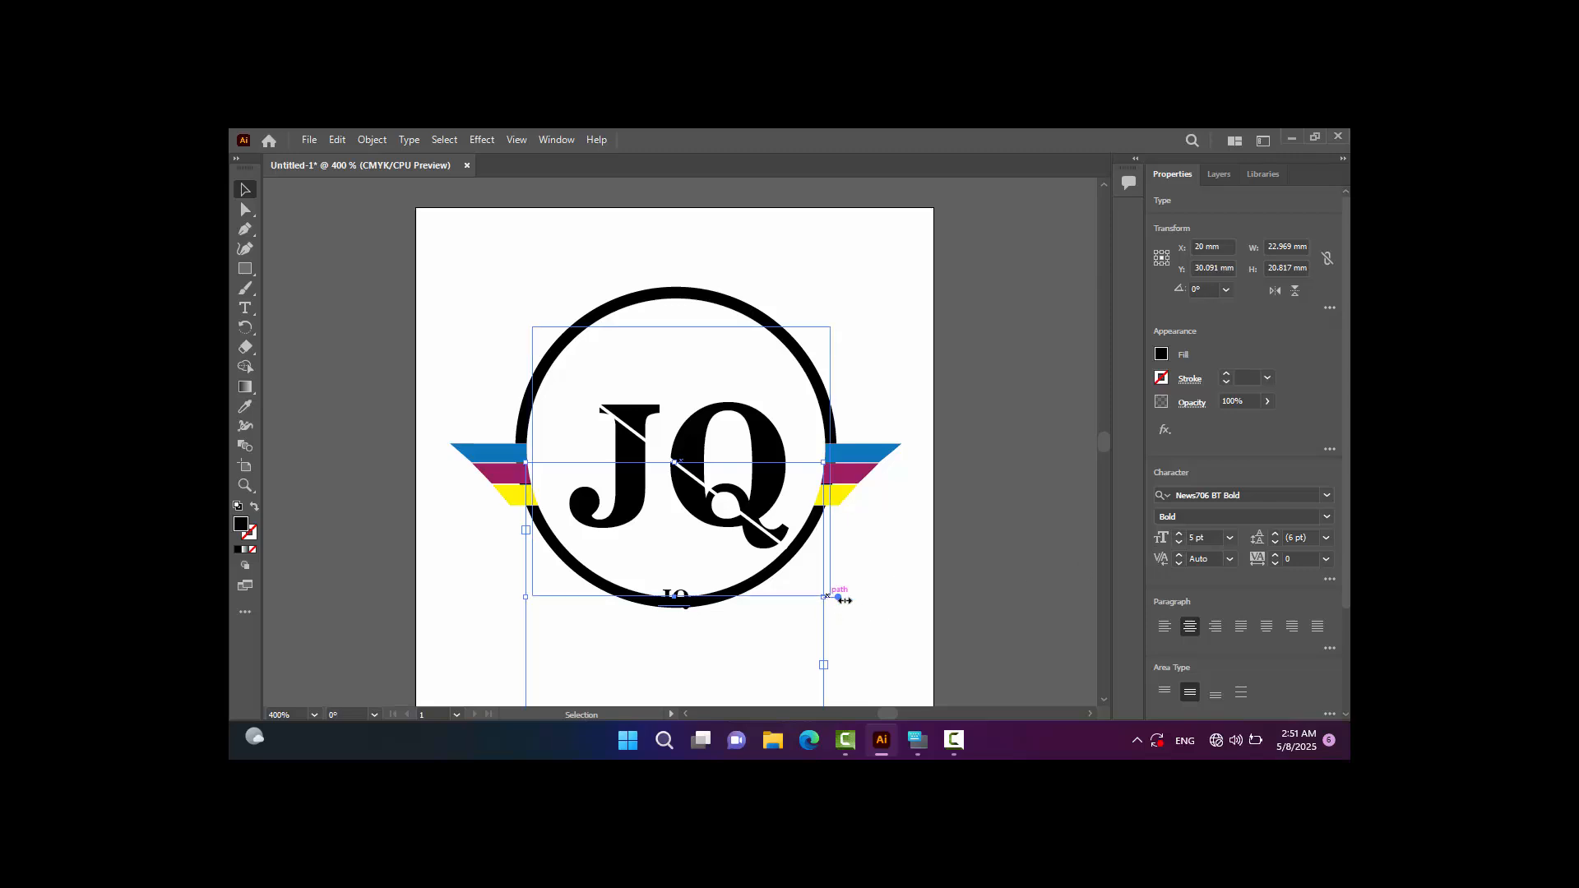
drag(839, 599, 929, 599)
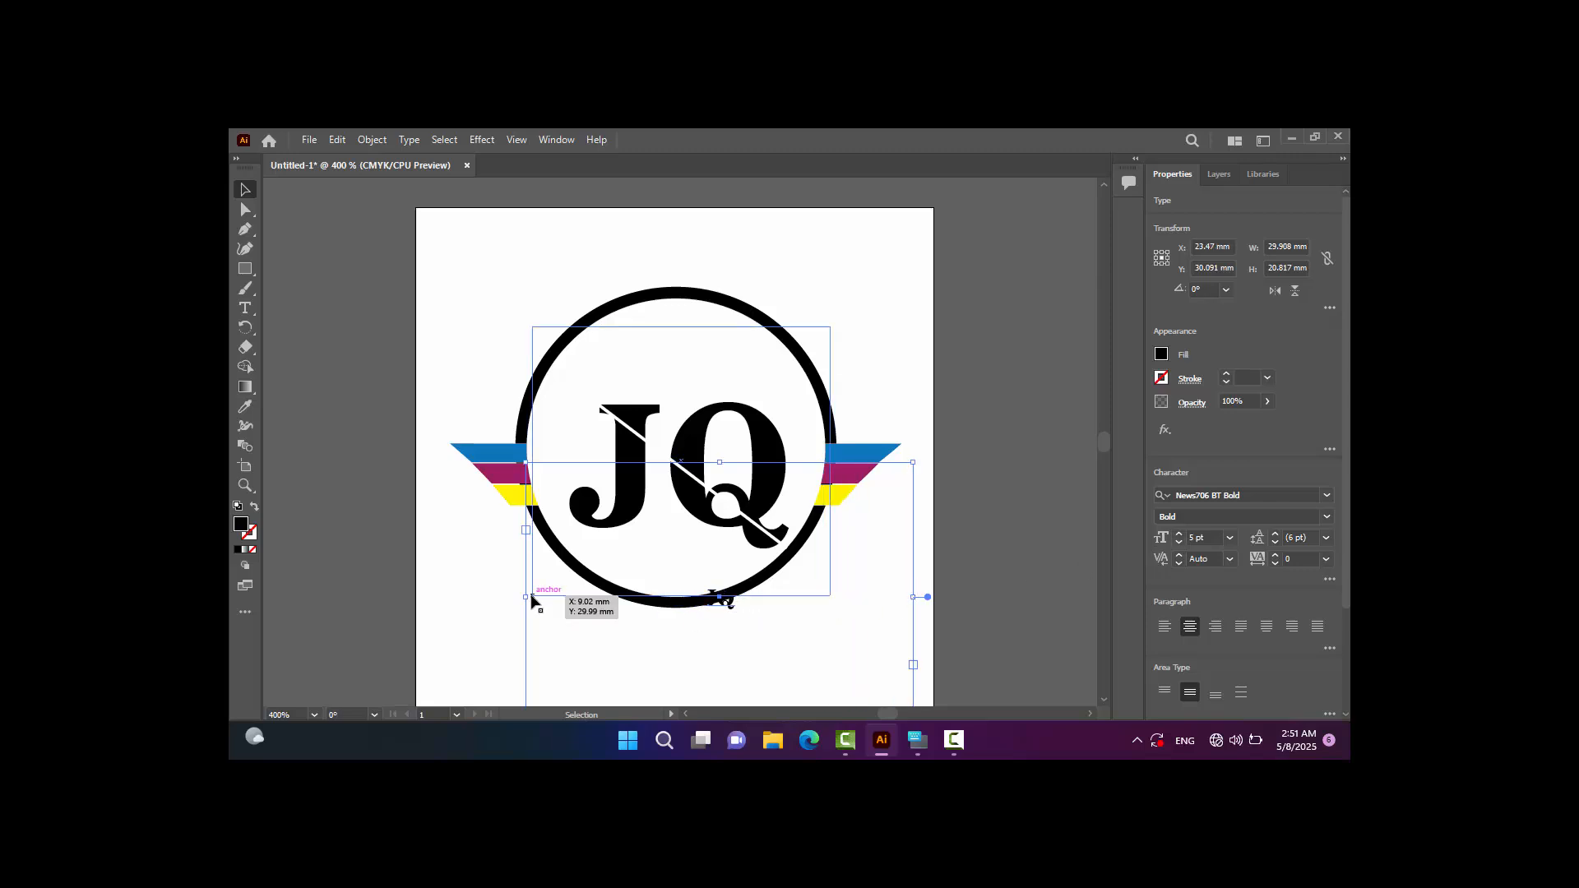
drag(532, 601, 459, 597)
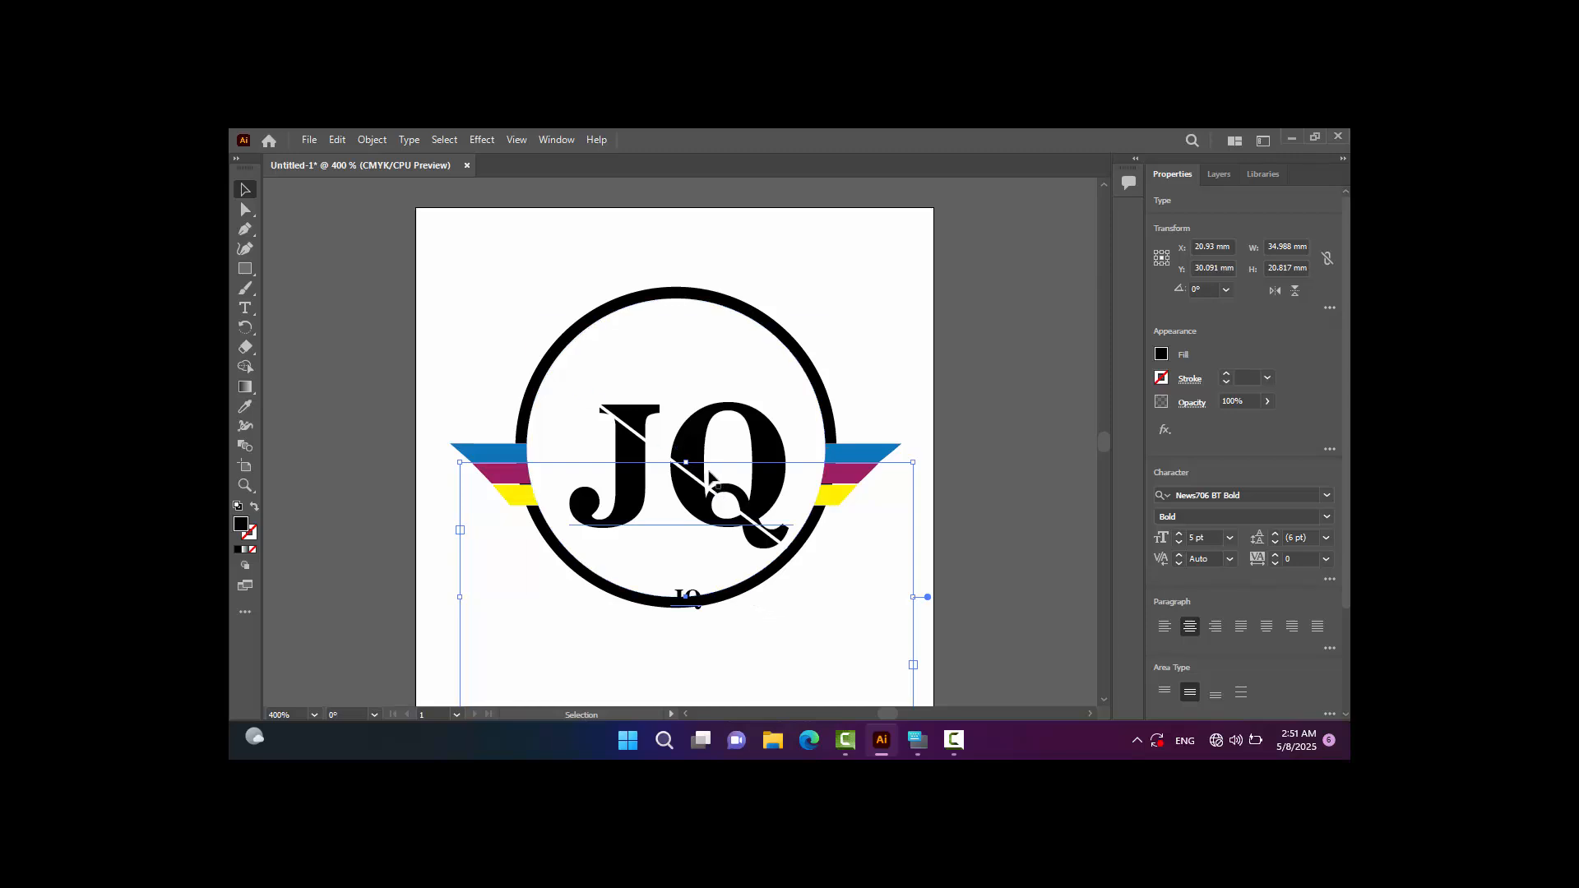
drag(722, 469, 690, 634)
Replace the small JQ copy's wording with "SIMPLE LOGO".
double_click(721, 664)
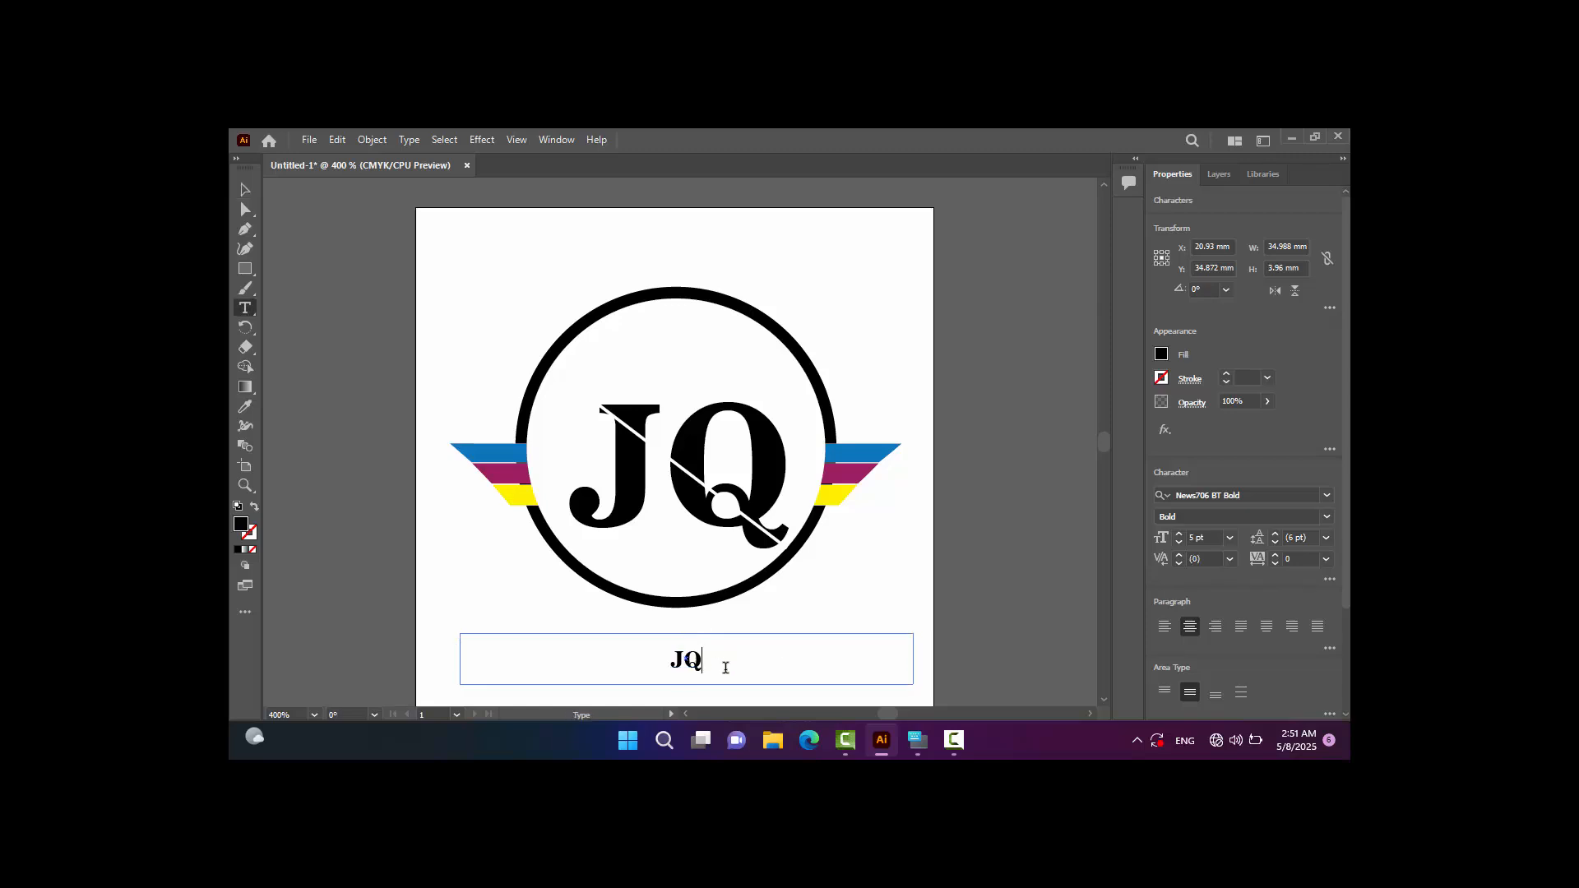
key(ctrl+a)
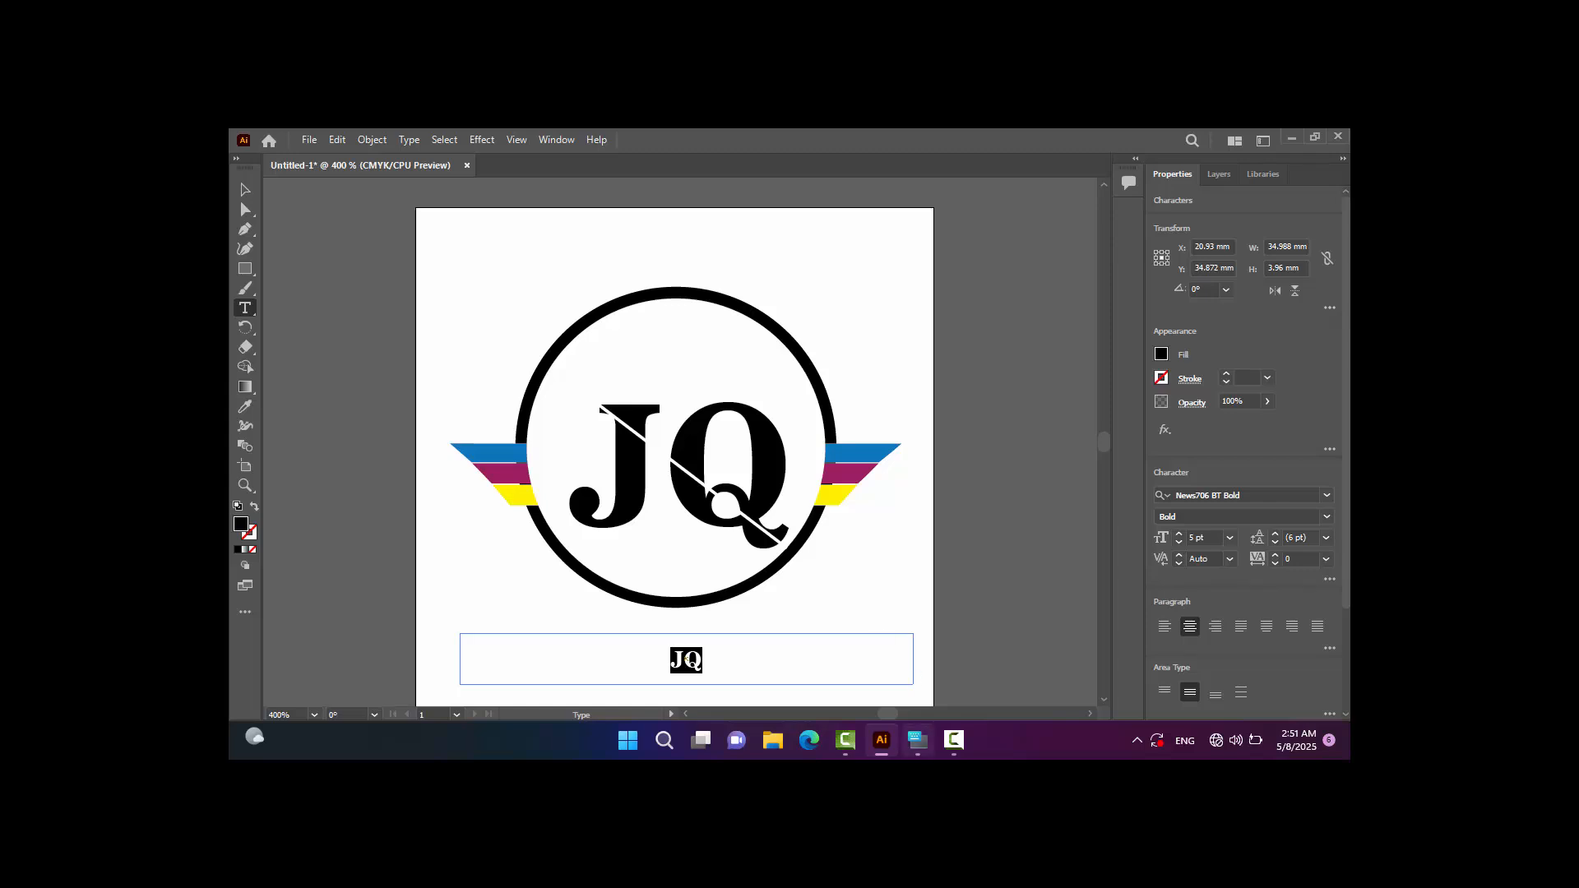
click(918, 739)
drag(909, 444, 951, 269)
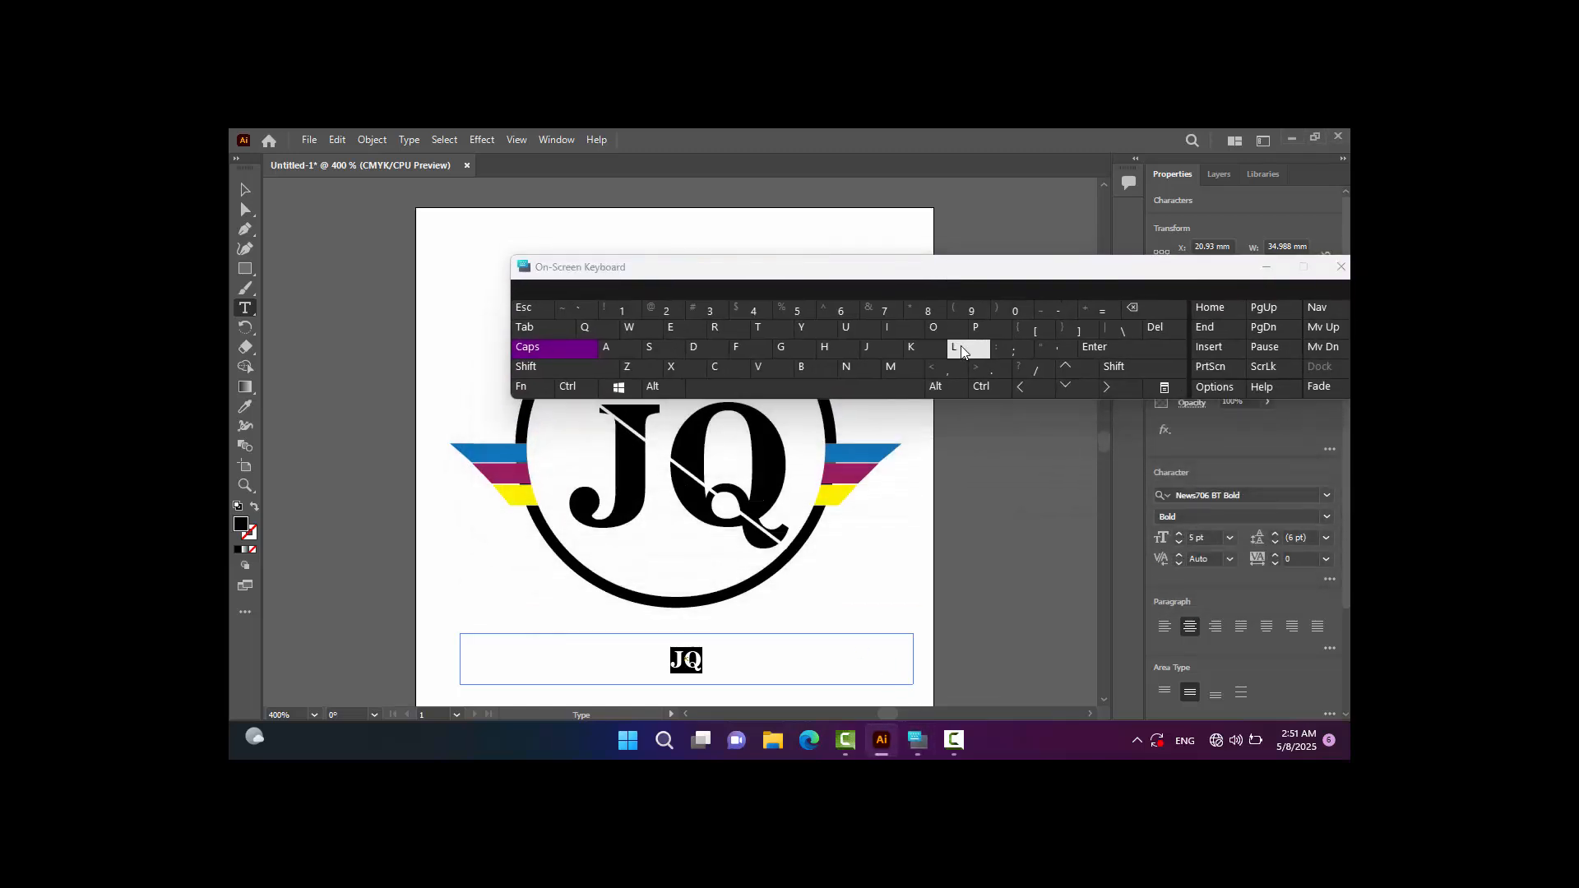
text(SIMP)
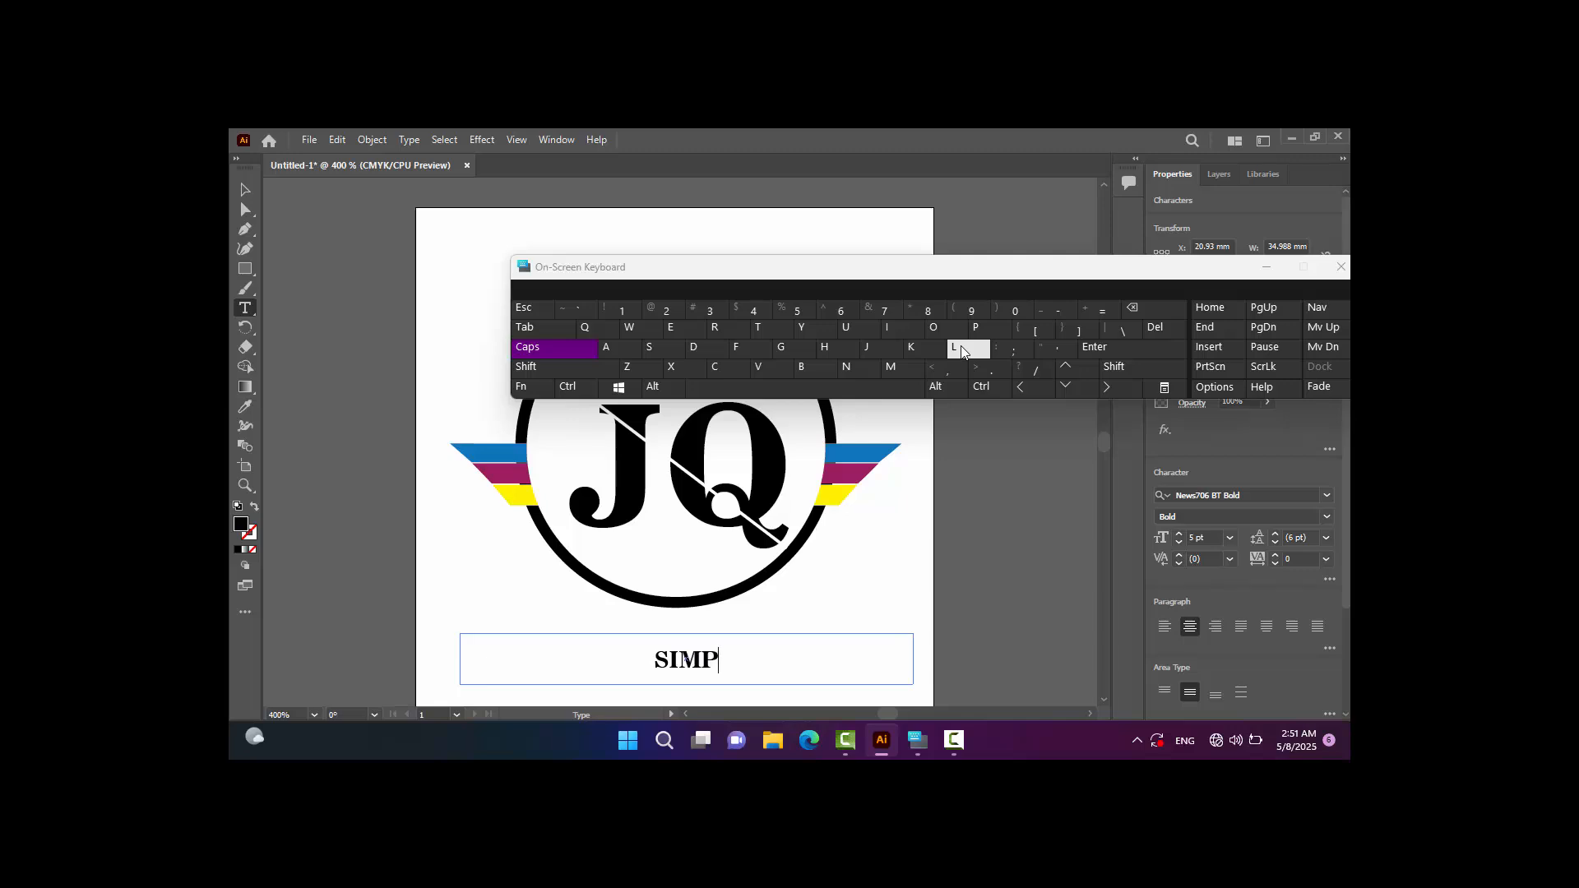
text(E)
key(BackSpace)
text(LE LOG)
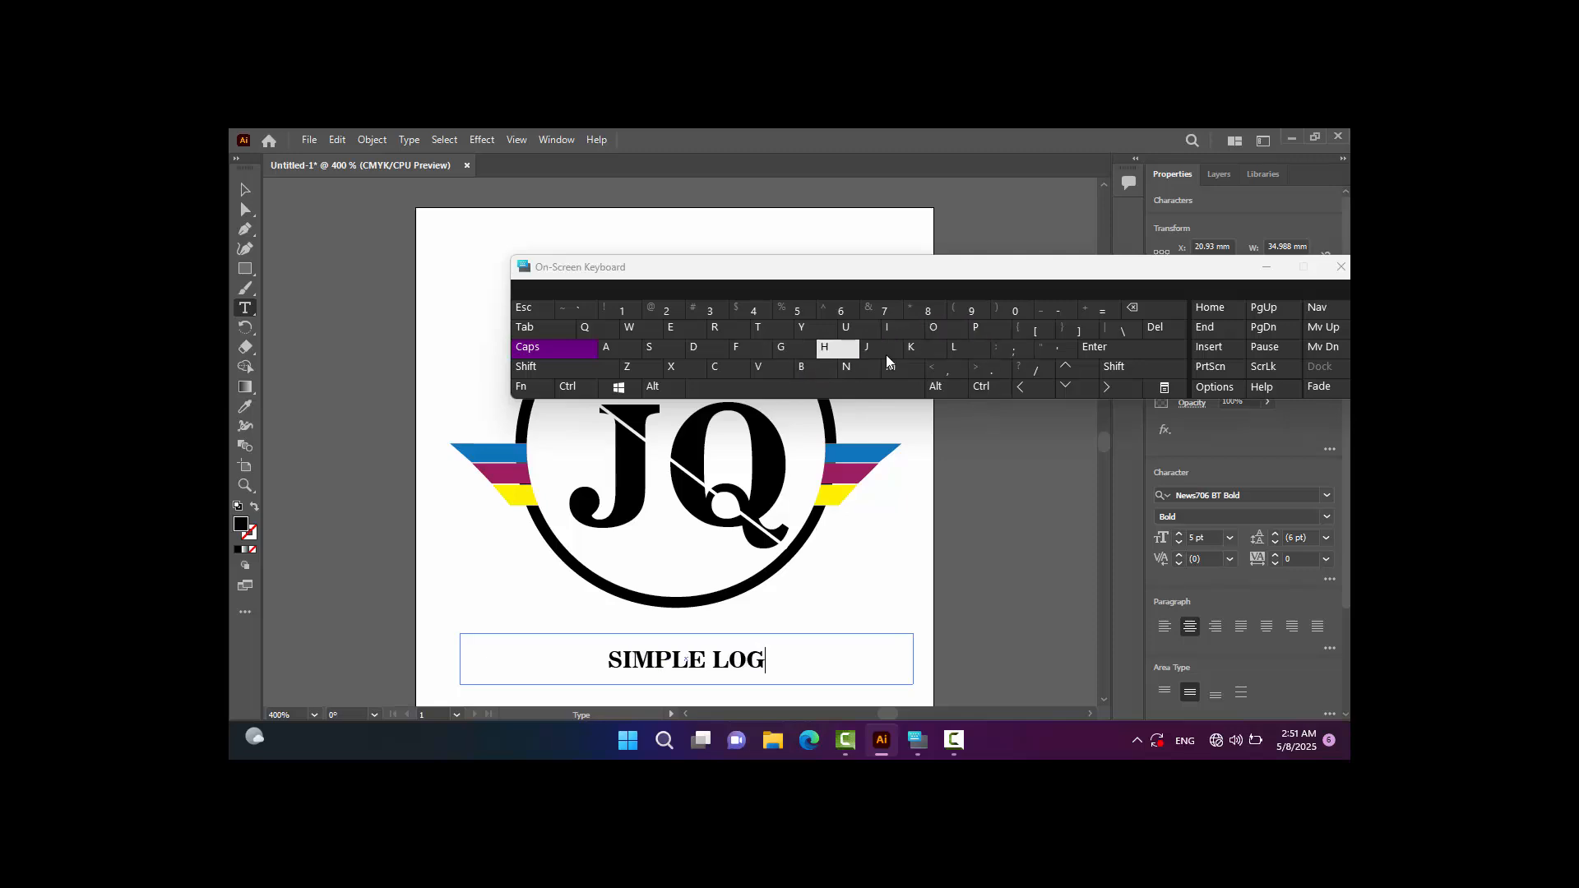
text(O)
click(1269, 271)
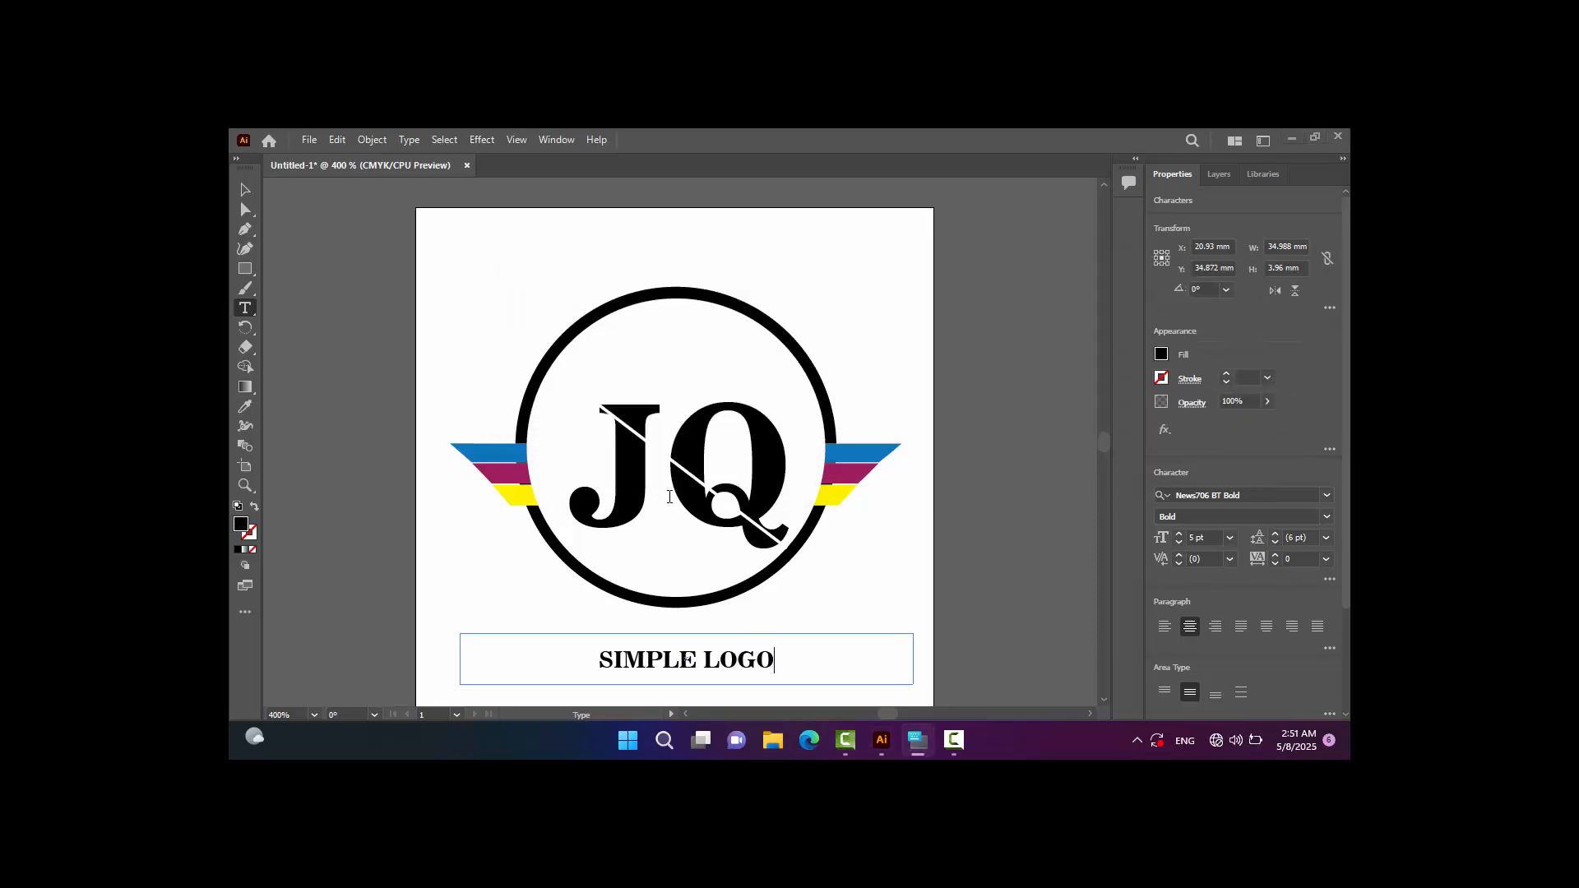
click(246, 190)
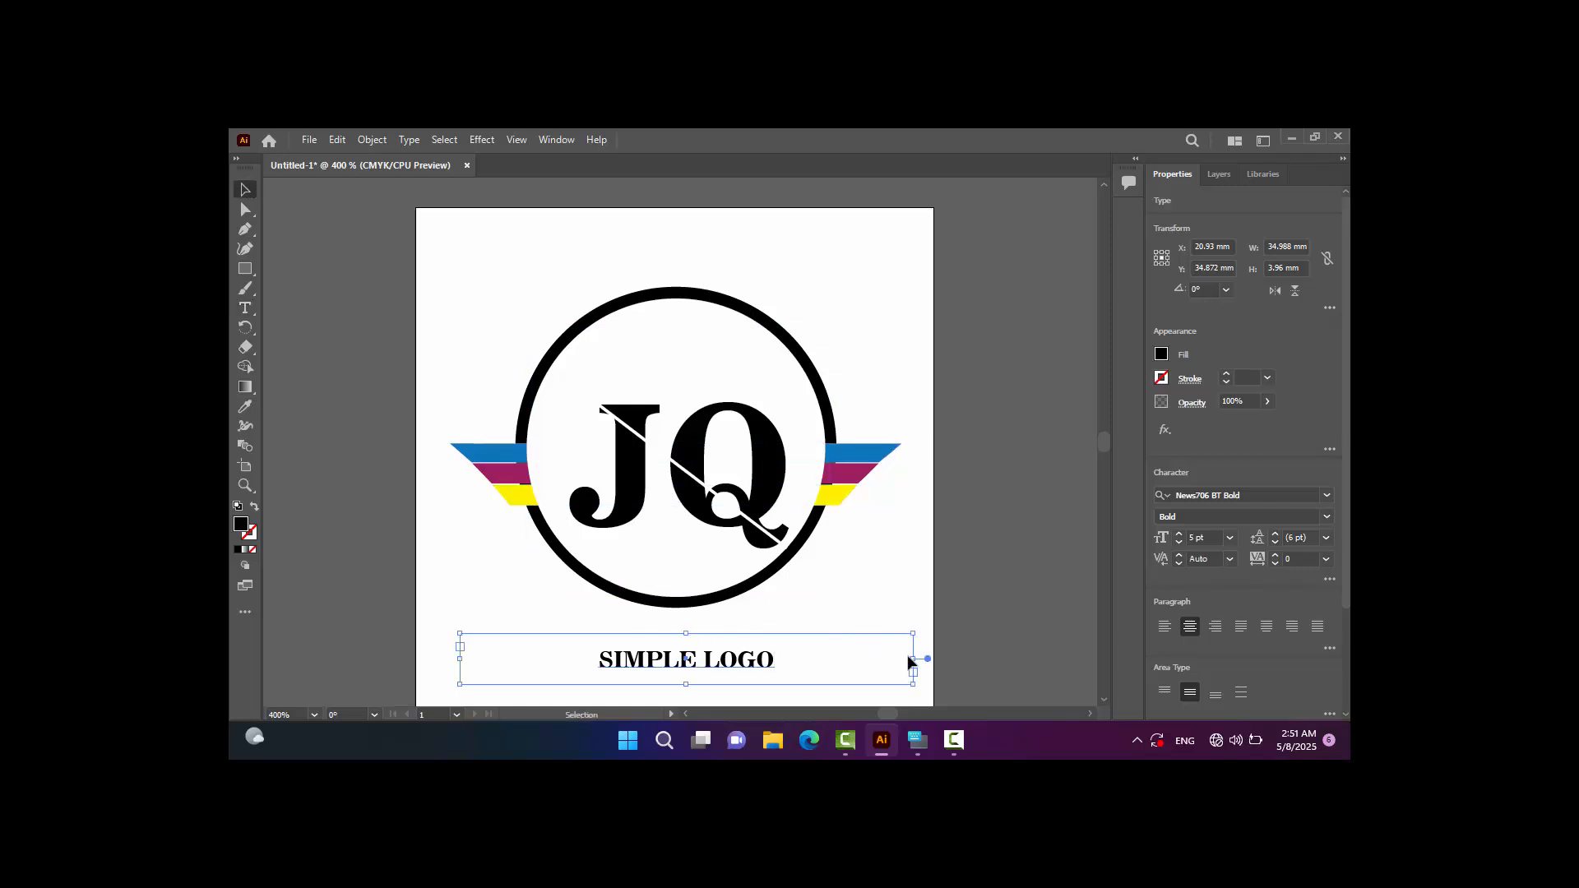
Set the SIMPLE LOGO text to 9 pt with 8 pt leading and reduce its frame height to about 3.2 mm.
click(1179, 534)
click(1178, 533)
click(1178, 533)
click(1178, 534)
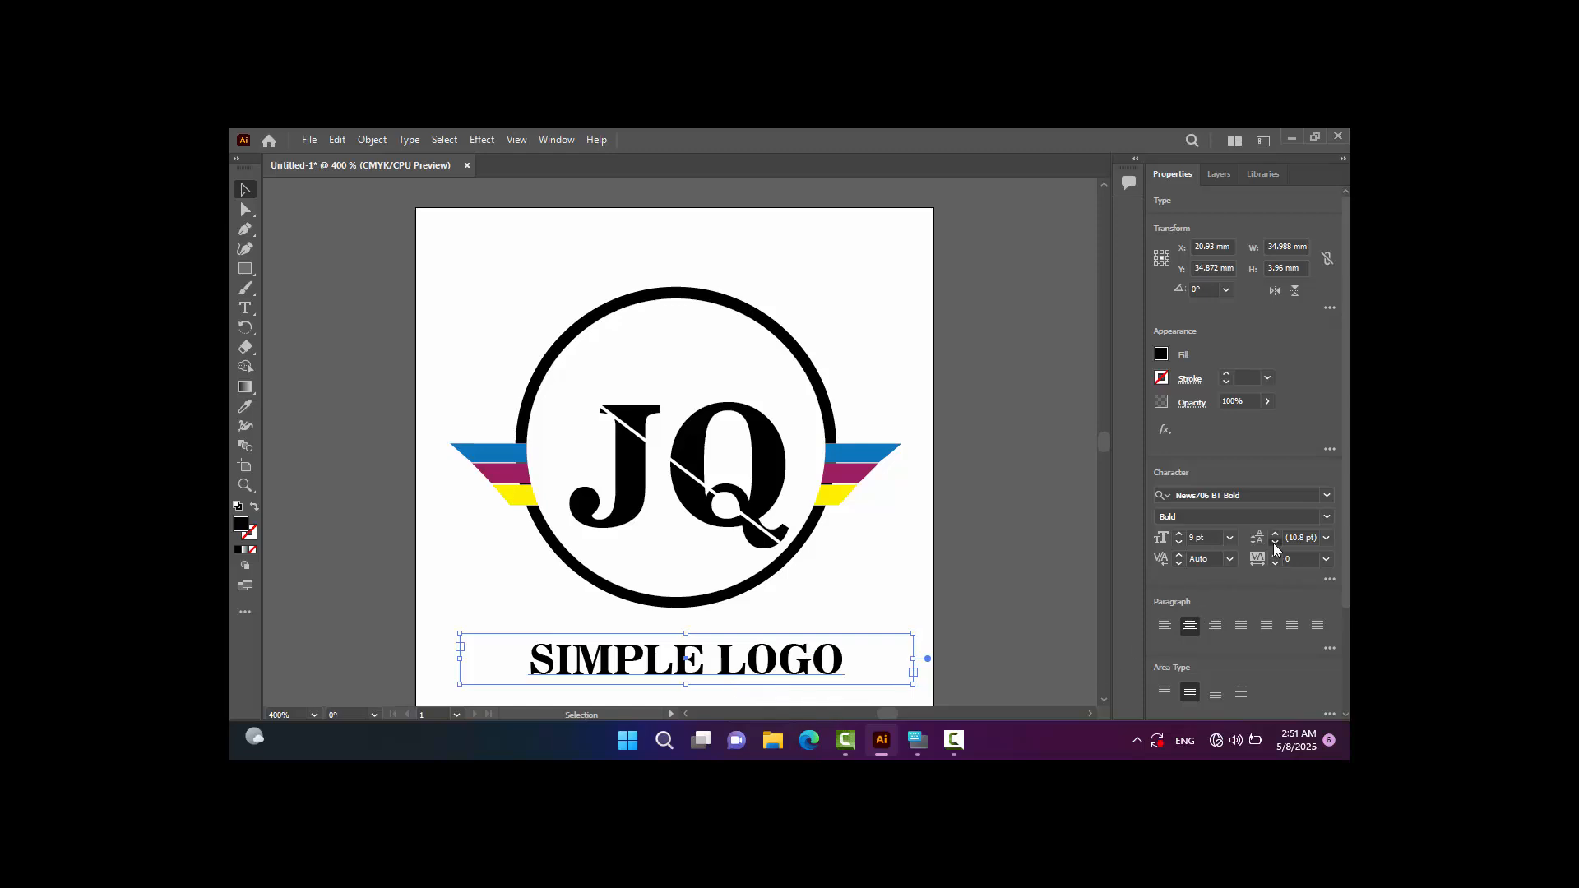
click(1179, 564)
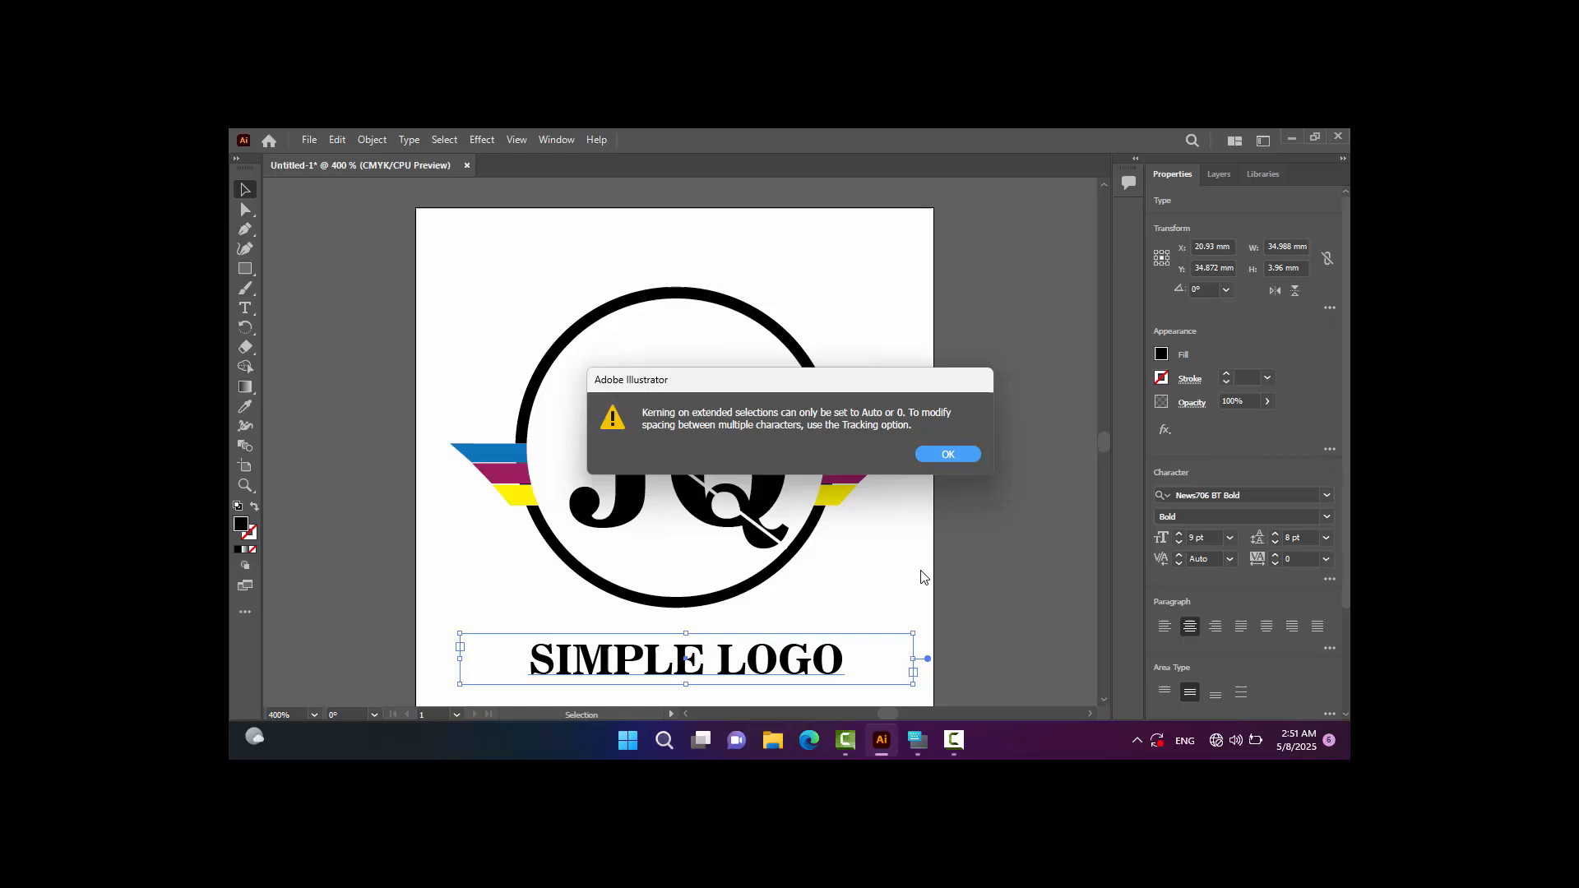
click(945, 456)
drag(696, 680, 689, 675)
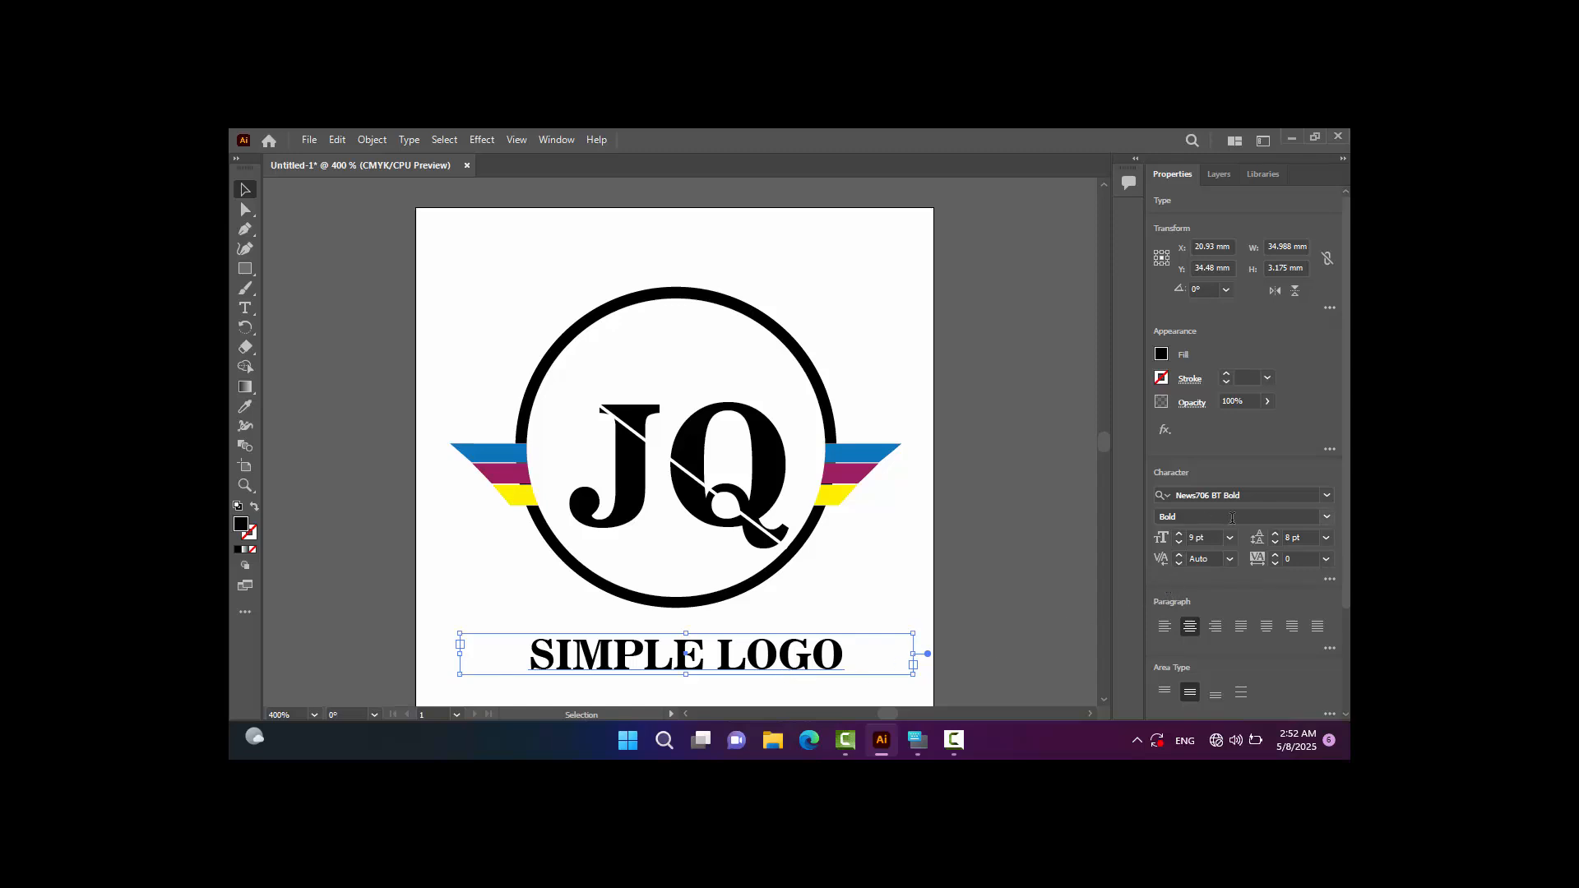
Change the SIMPLE LOGO font to Source Serif Variable and reduce its size to 7 pt.
click(1326, 495)
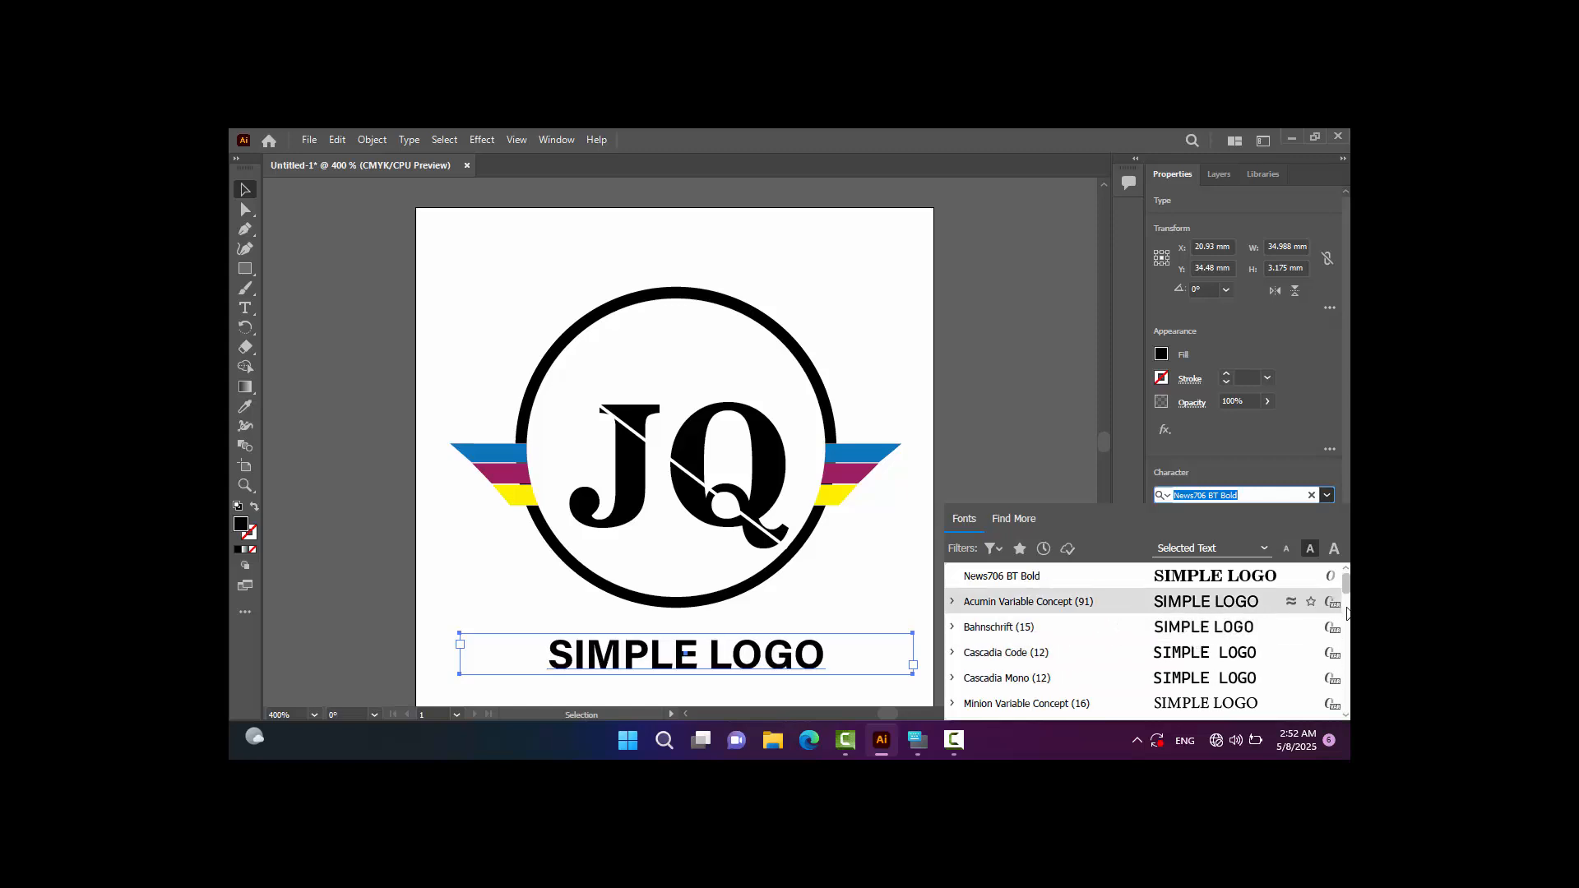
scroll(1299, 633, down, 3)
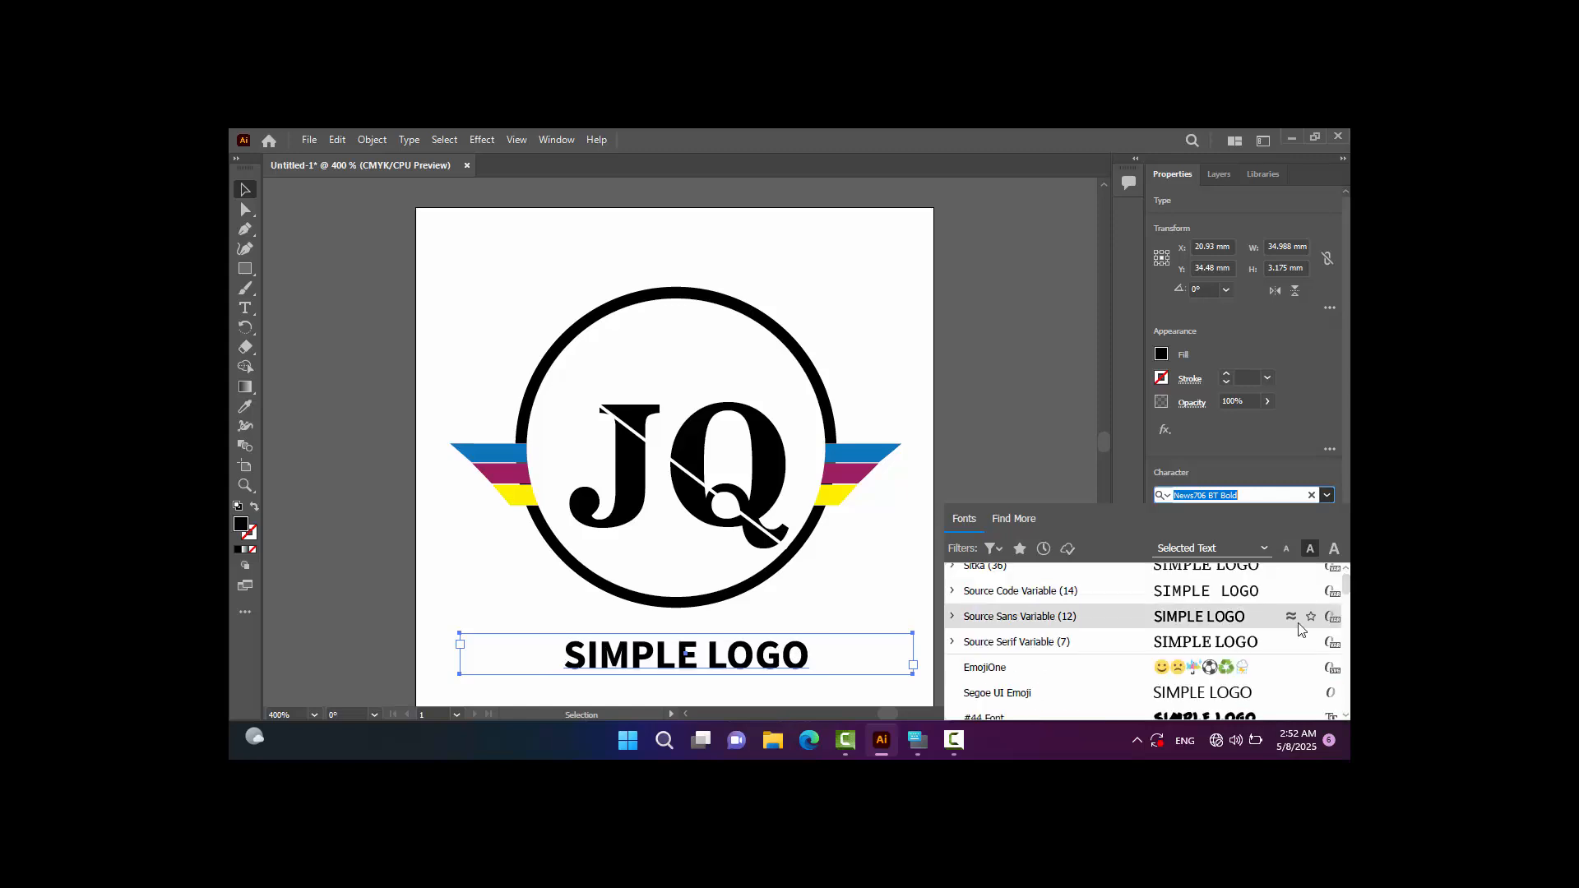
click(1230, 640)
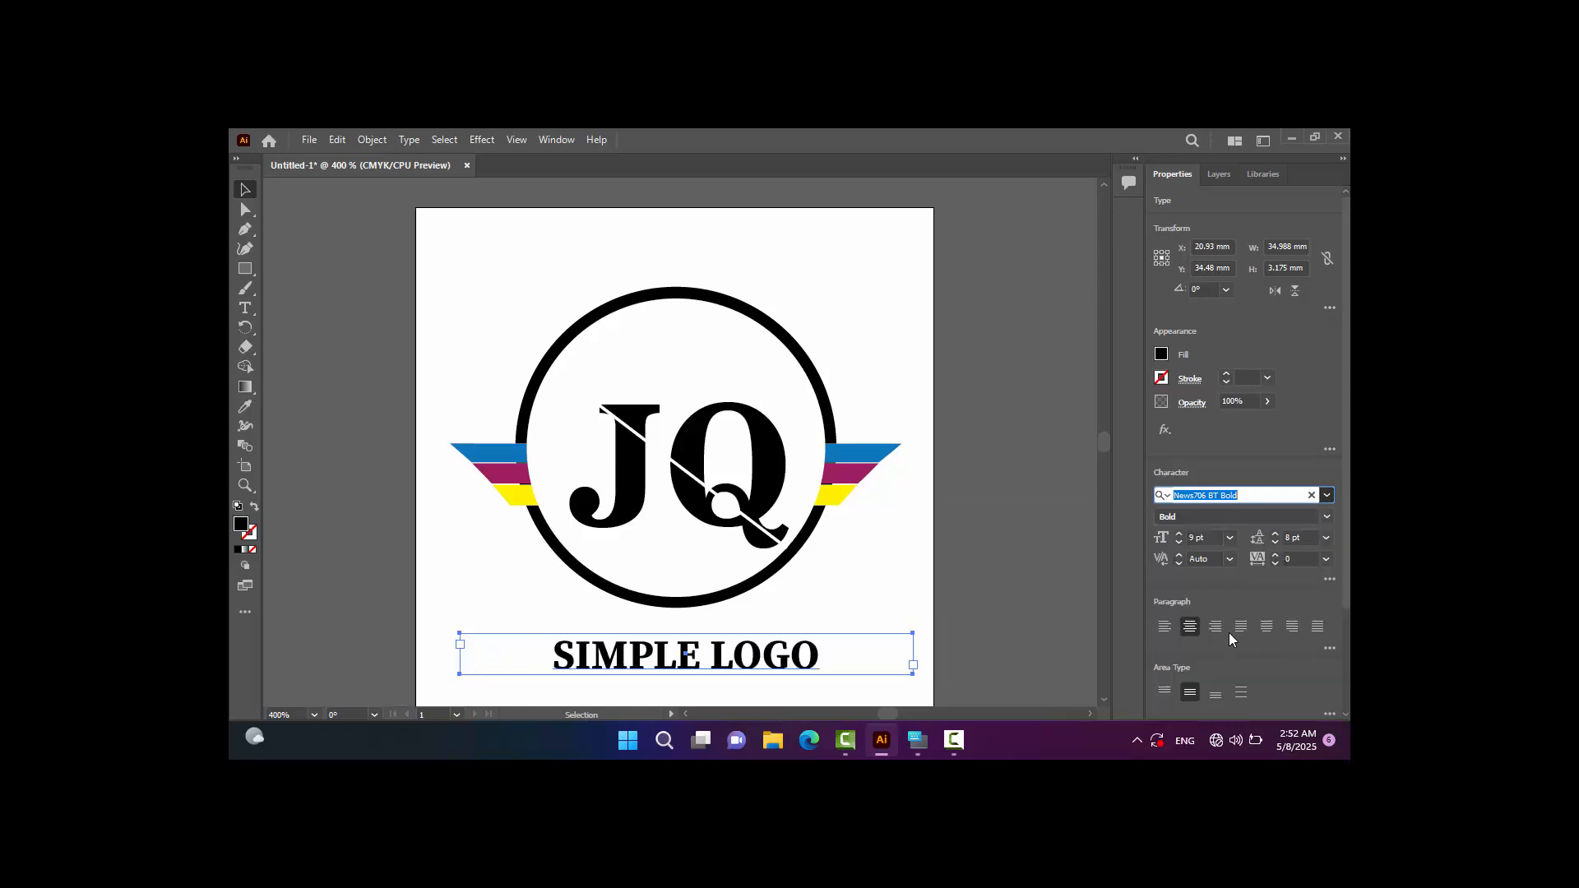
click(1179, 544)
click(1178, 545)
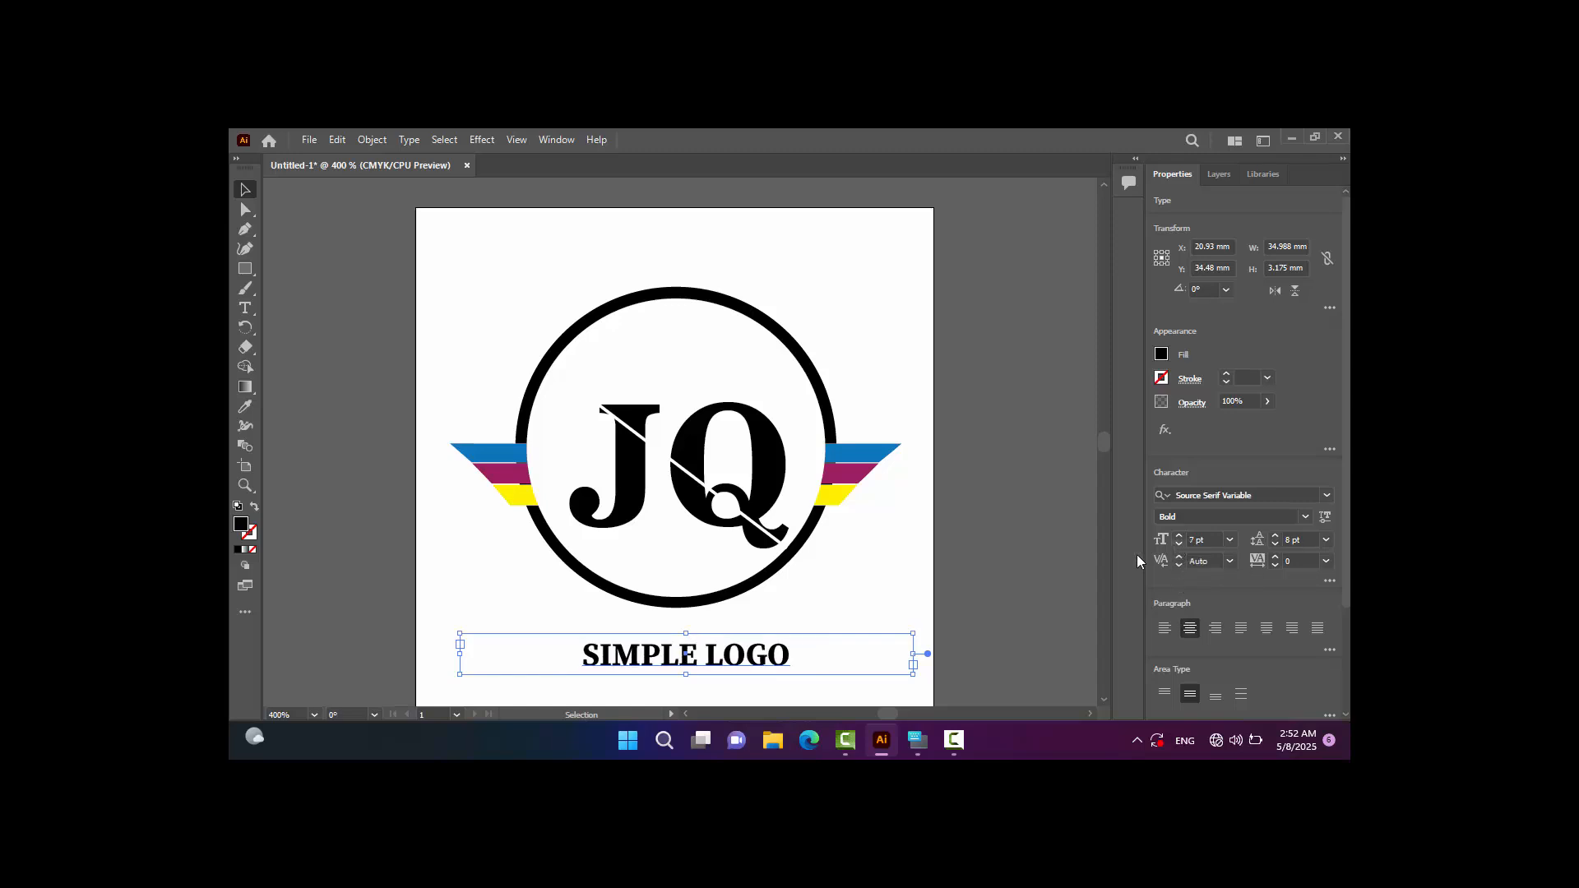
click(269, 211)
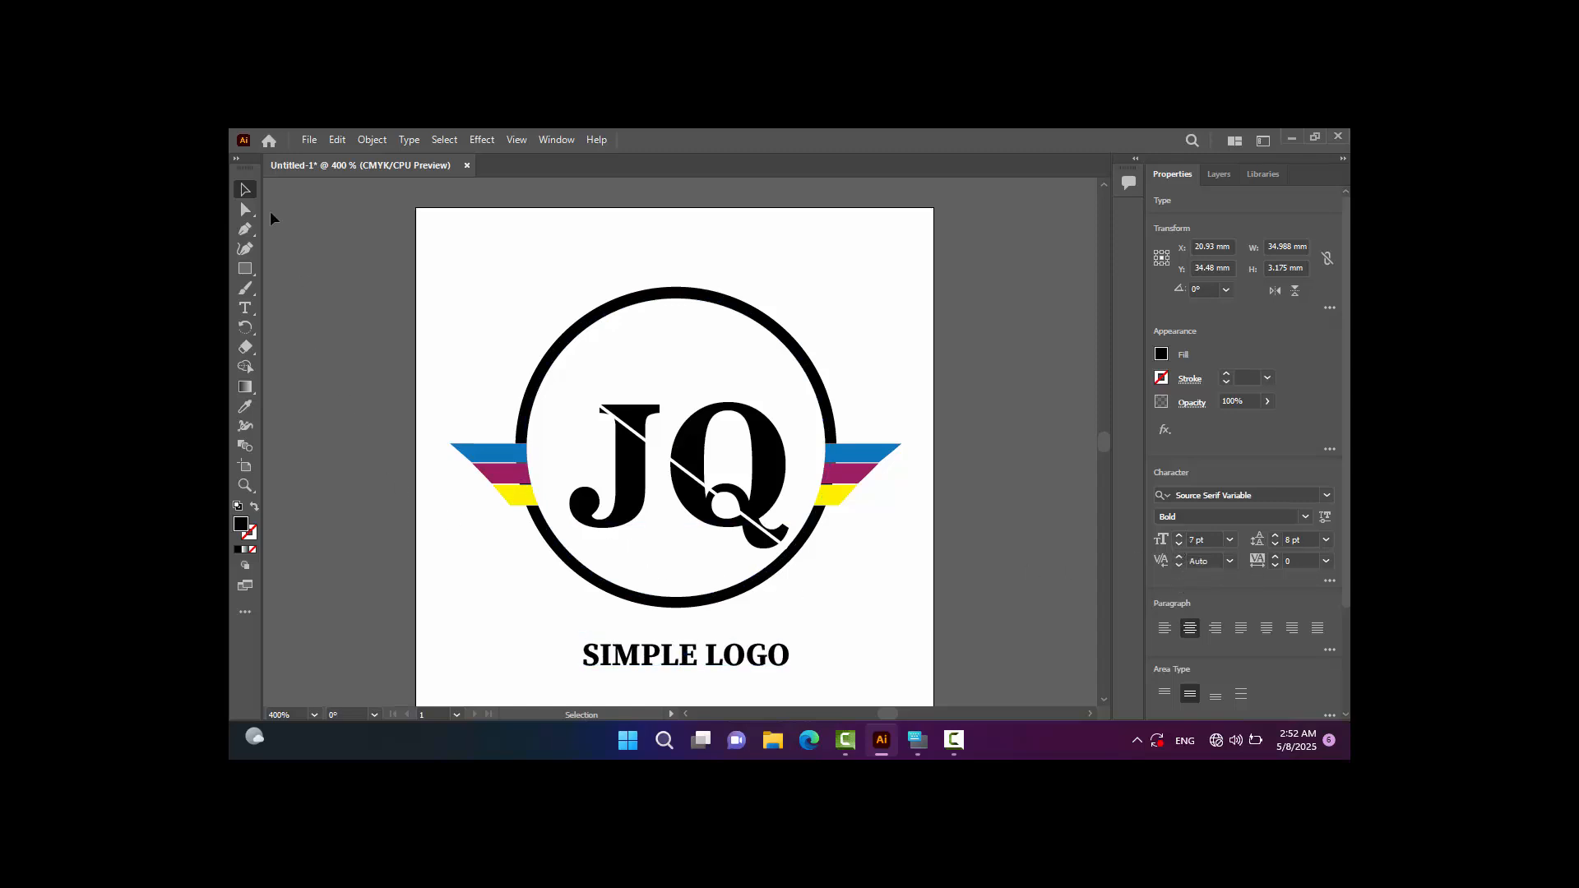
Draw a black rectangle about 23.9 by 2.2 mm beneath the ring and nudge it to about X 19.6 mm, Y 31.8 mm.
drag(246, 268, 316, 278)
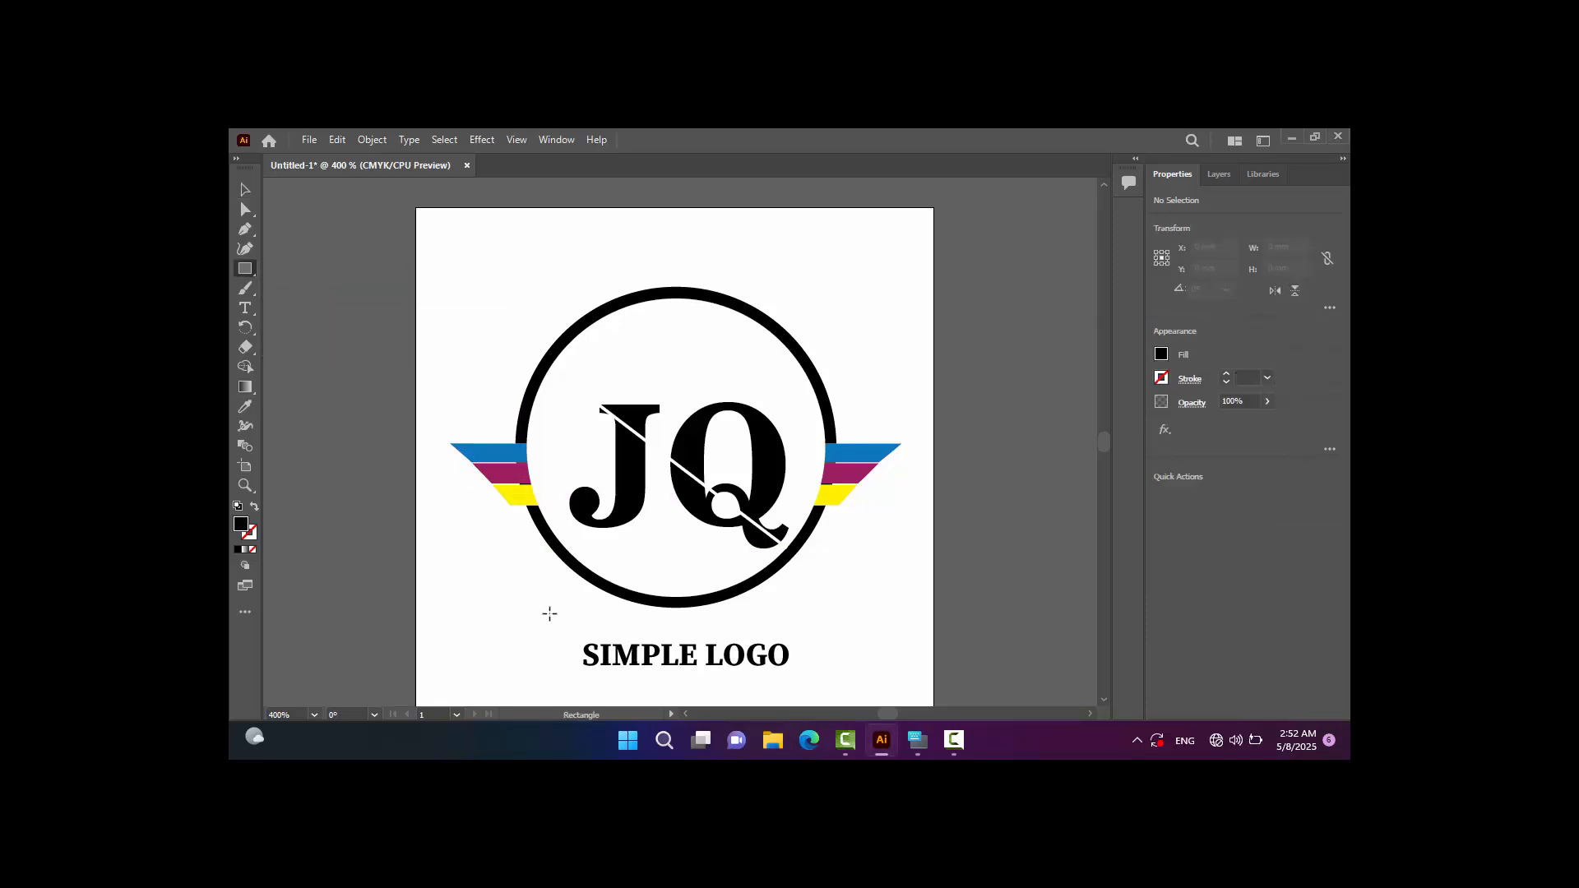
drag(501, 604, 810, 635)
key(Down)
key(Down)
key(Right)
key(Right)
key(Up)
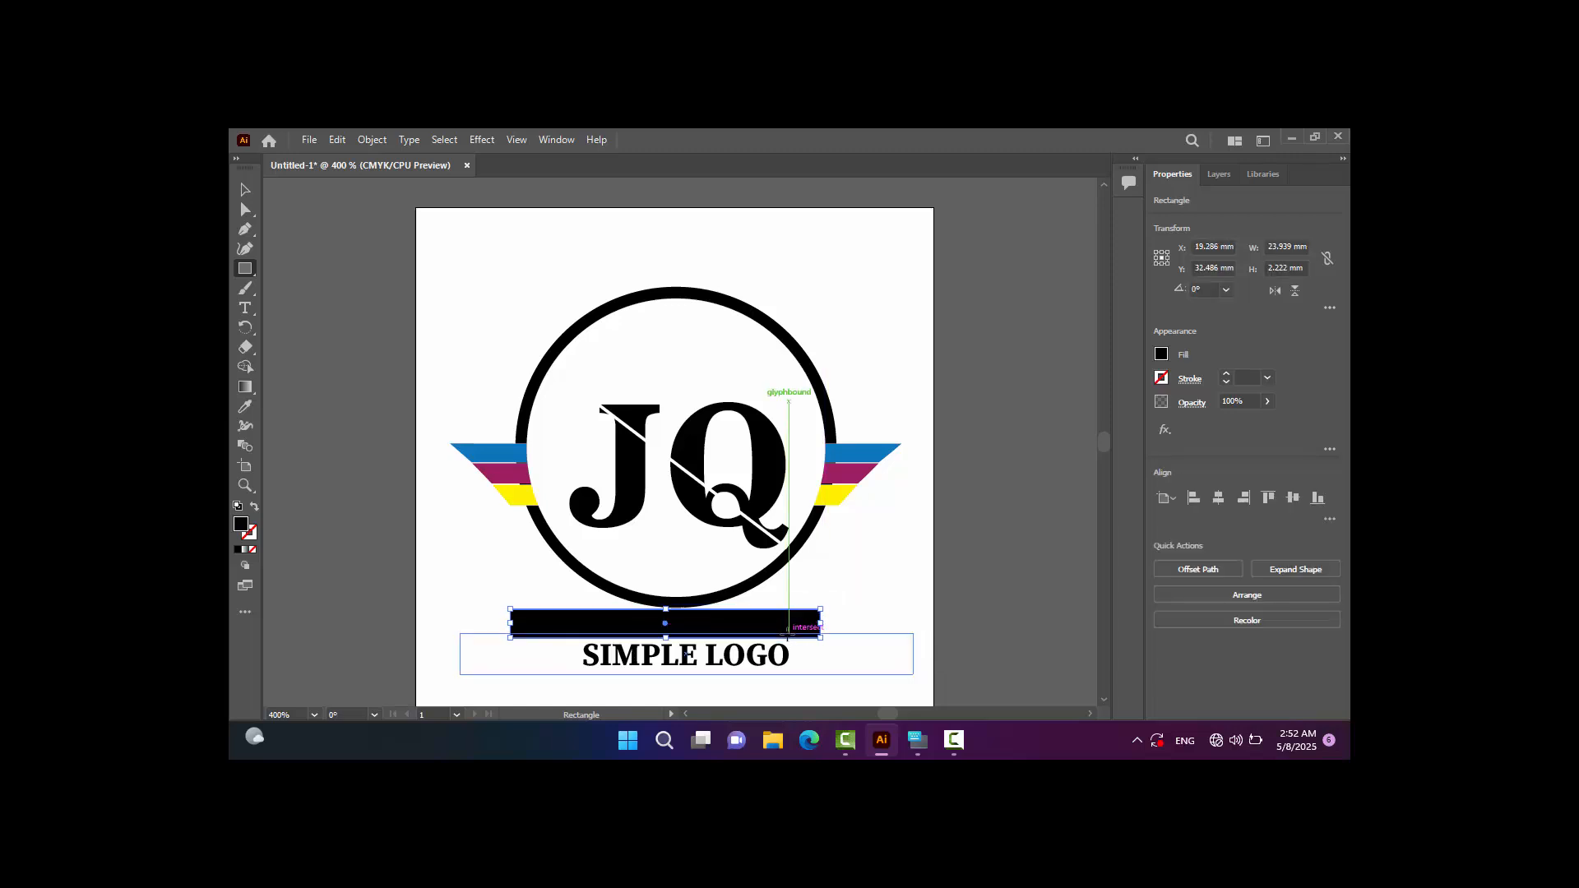
key(Up)
key(Up)
key(Right)
Slightly round the corners of the black rectangle beneath the ring.
click(254, 212)
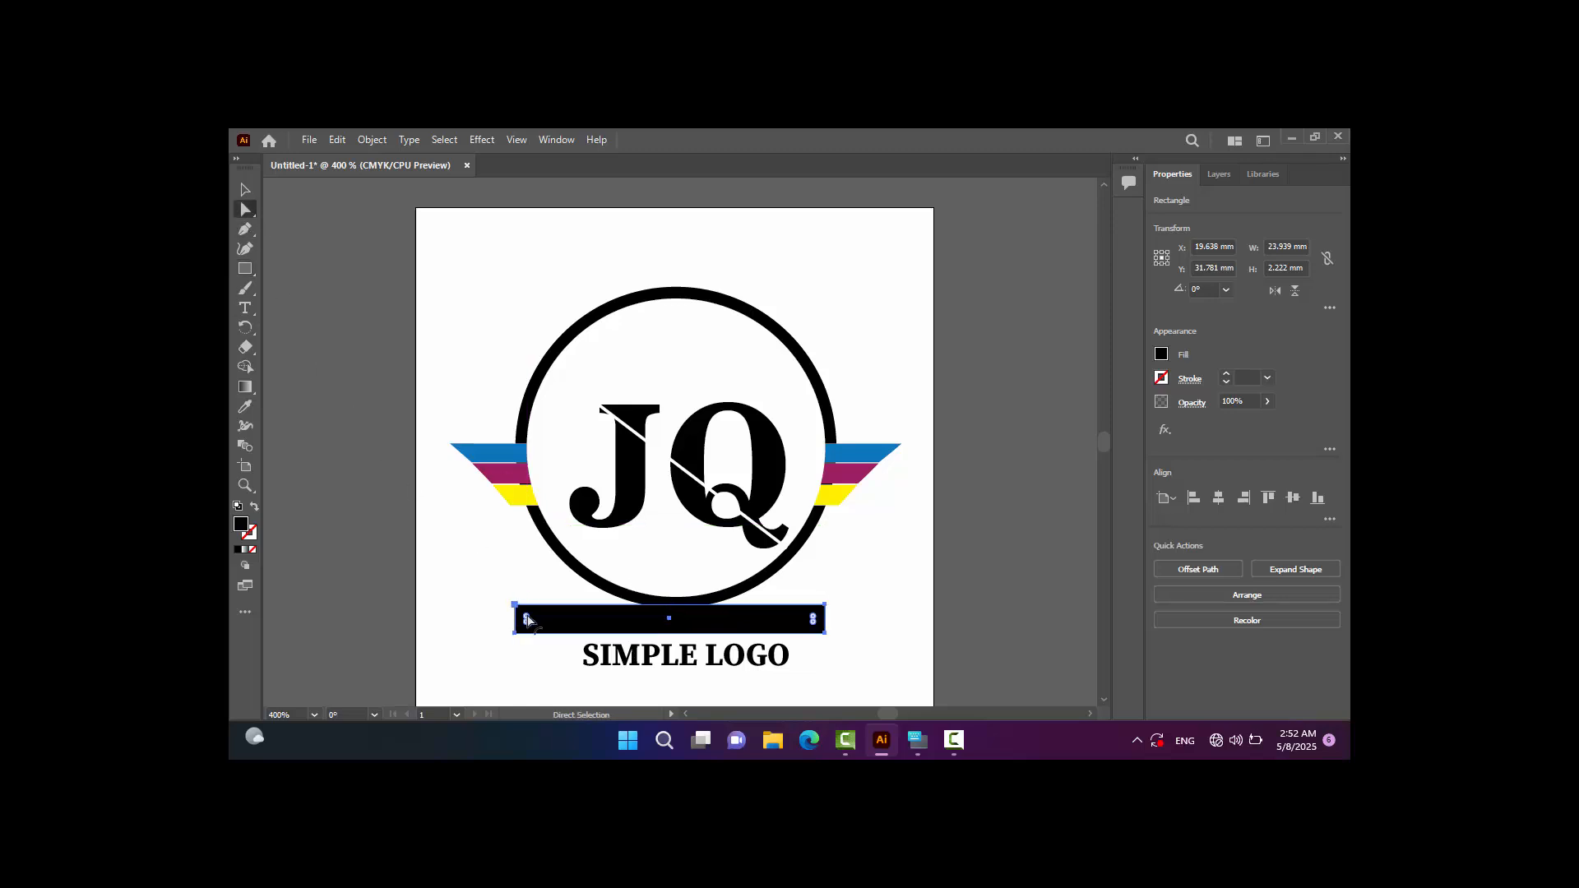
drag(528, 619, 529, 613)
click(248, 192)
click(319, 275)
Nudge the rounded black bar down and to the right so it sits centred just clear of the ring's lower edge.
click(711, 617)
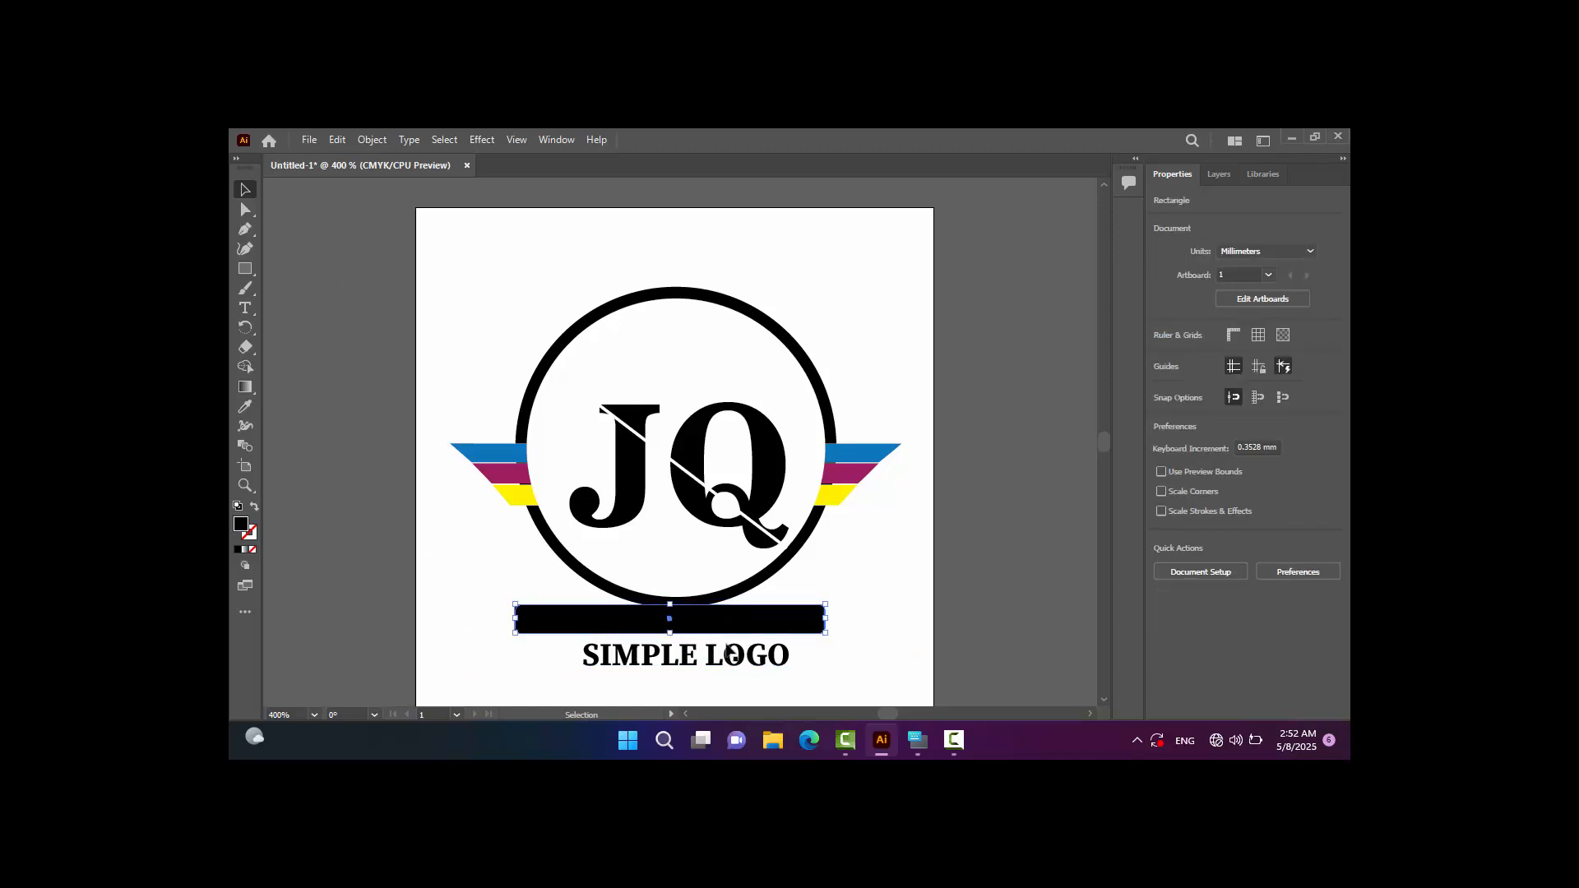
key(Down)
key(Down)
key(Up)
key(Right)
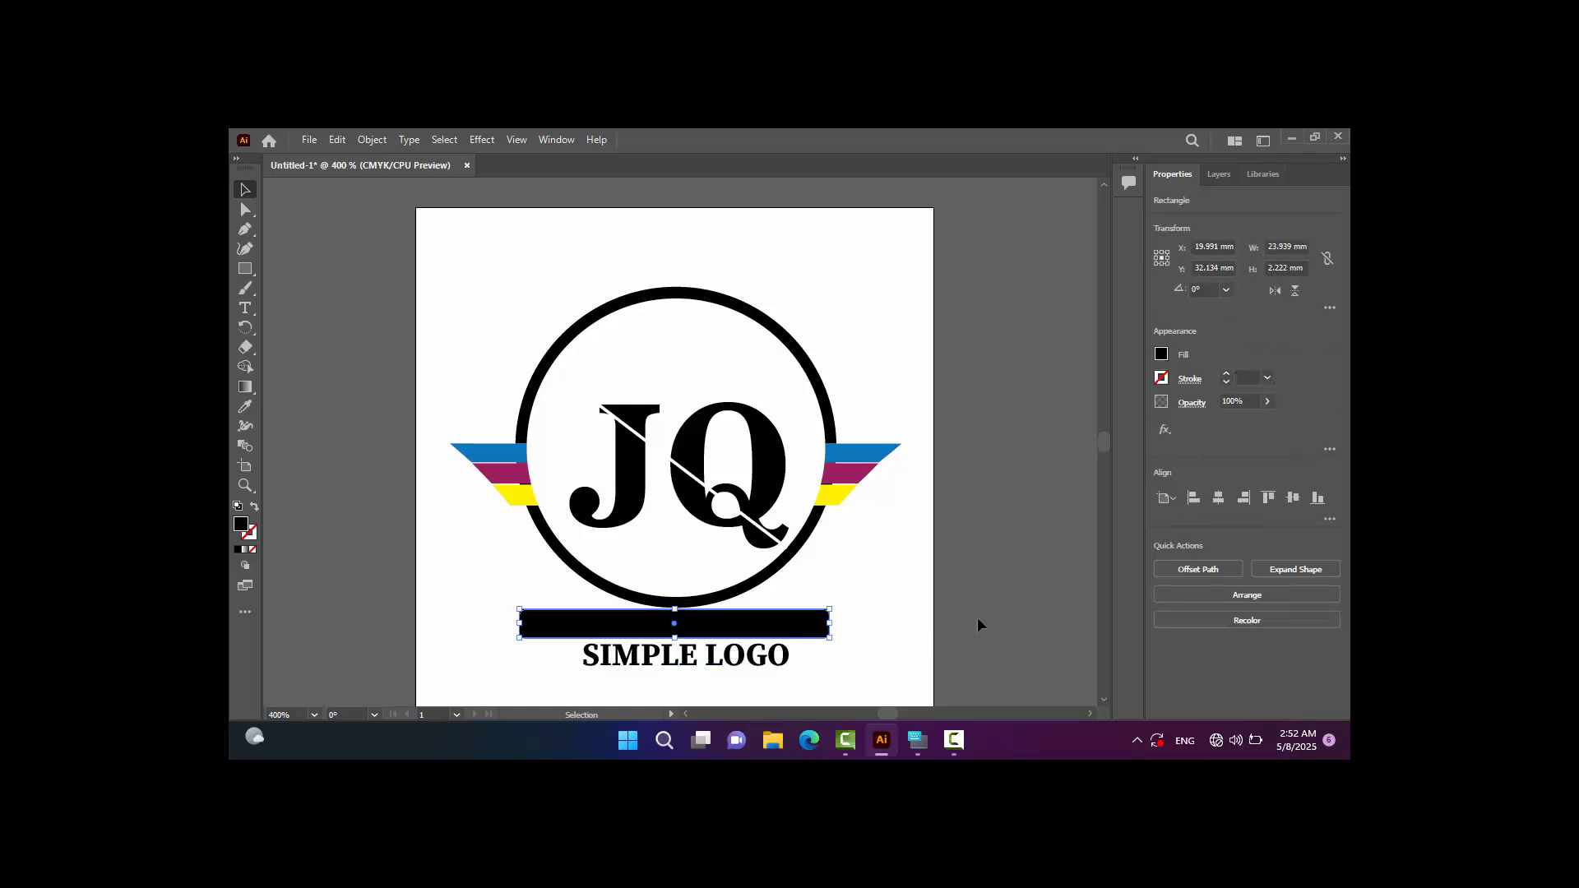
key(Down)
click(980, 609)
click(747, 630)
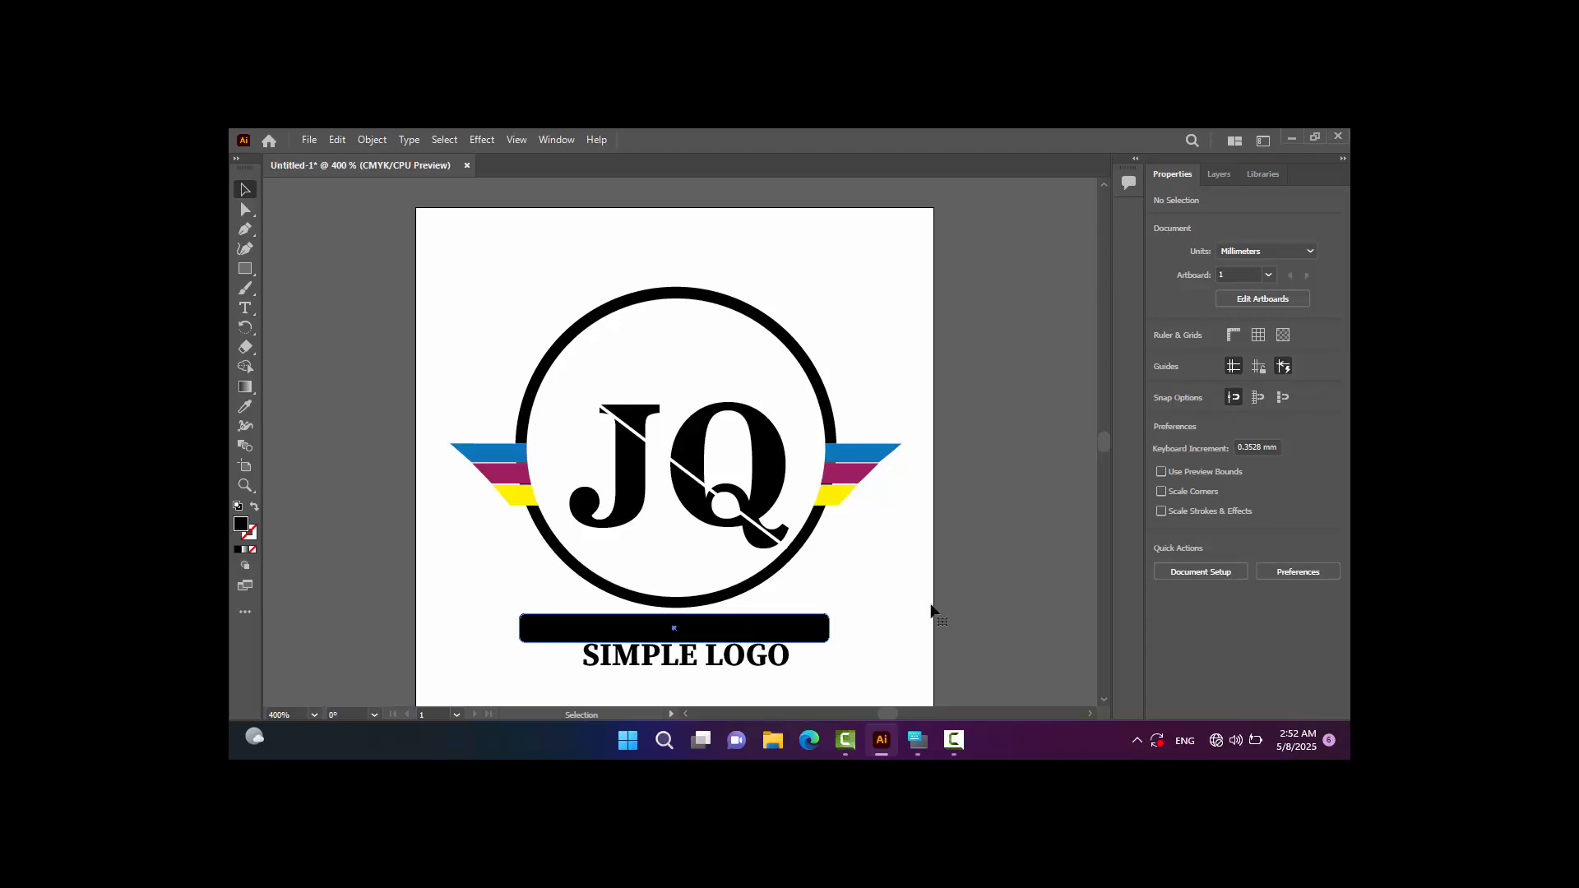
key(Right)
click(1037, 581)
Bring the SIMPLE LOGO text to the front and move it onto the black bar at about X 20.6 mm, Y 32.5 mm.
click(737, 660)
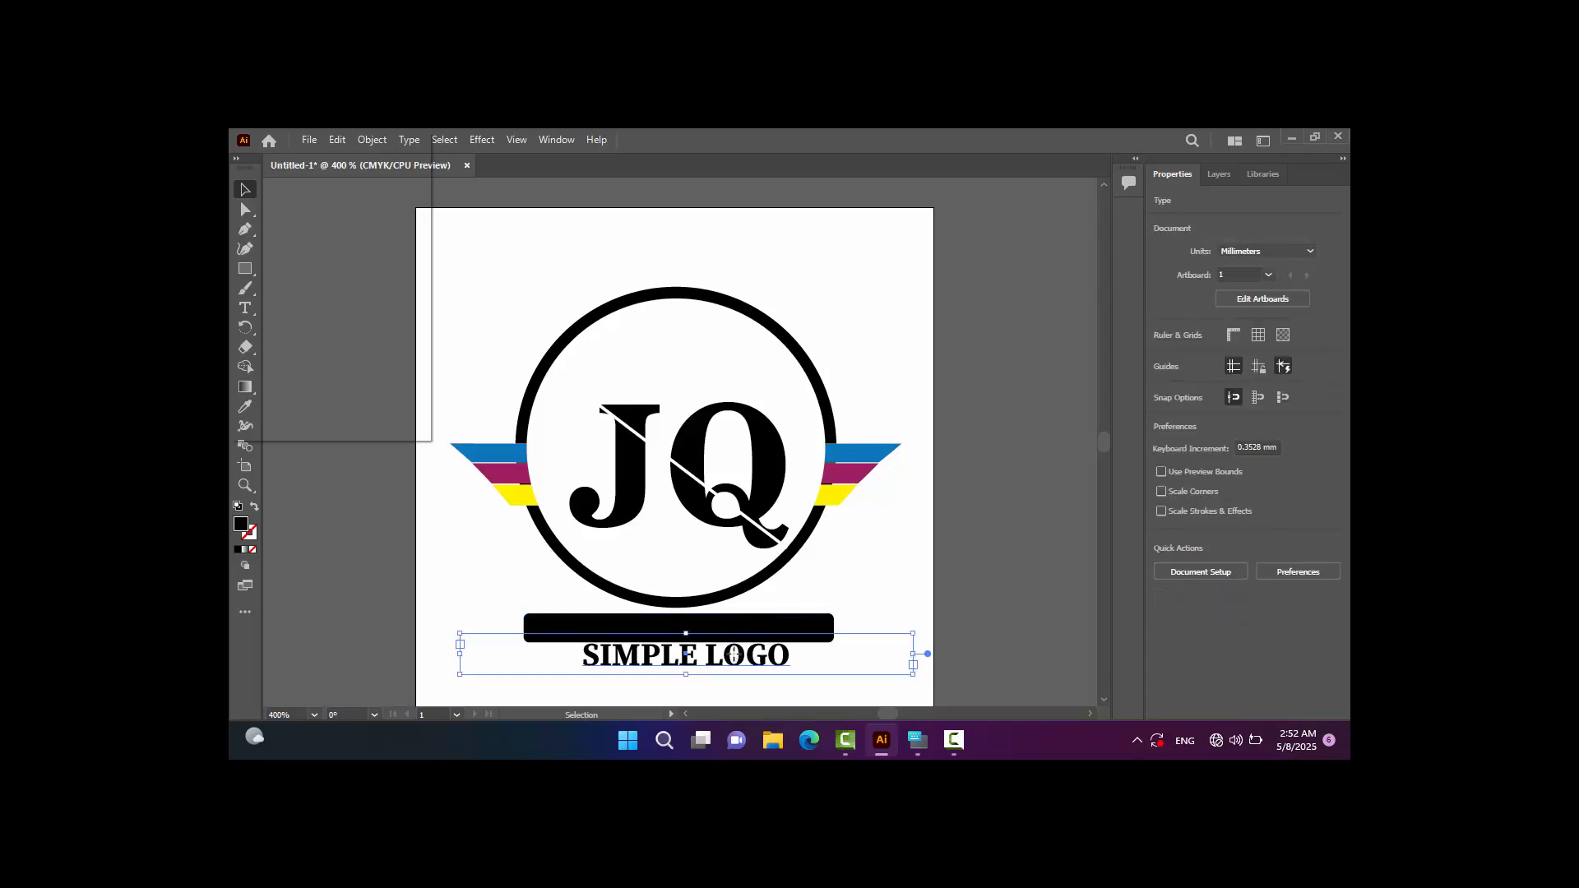
right_click(735, 660)
mouse_move(792, 553)
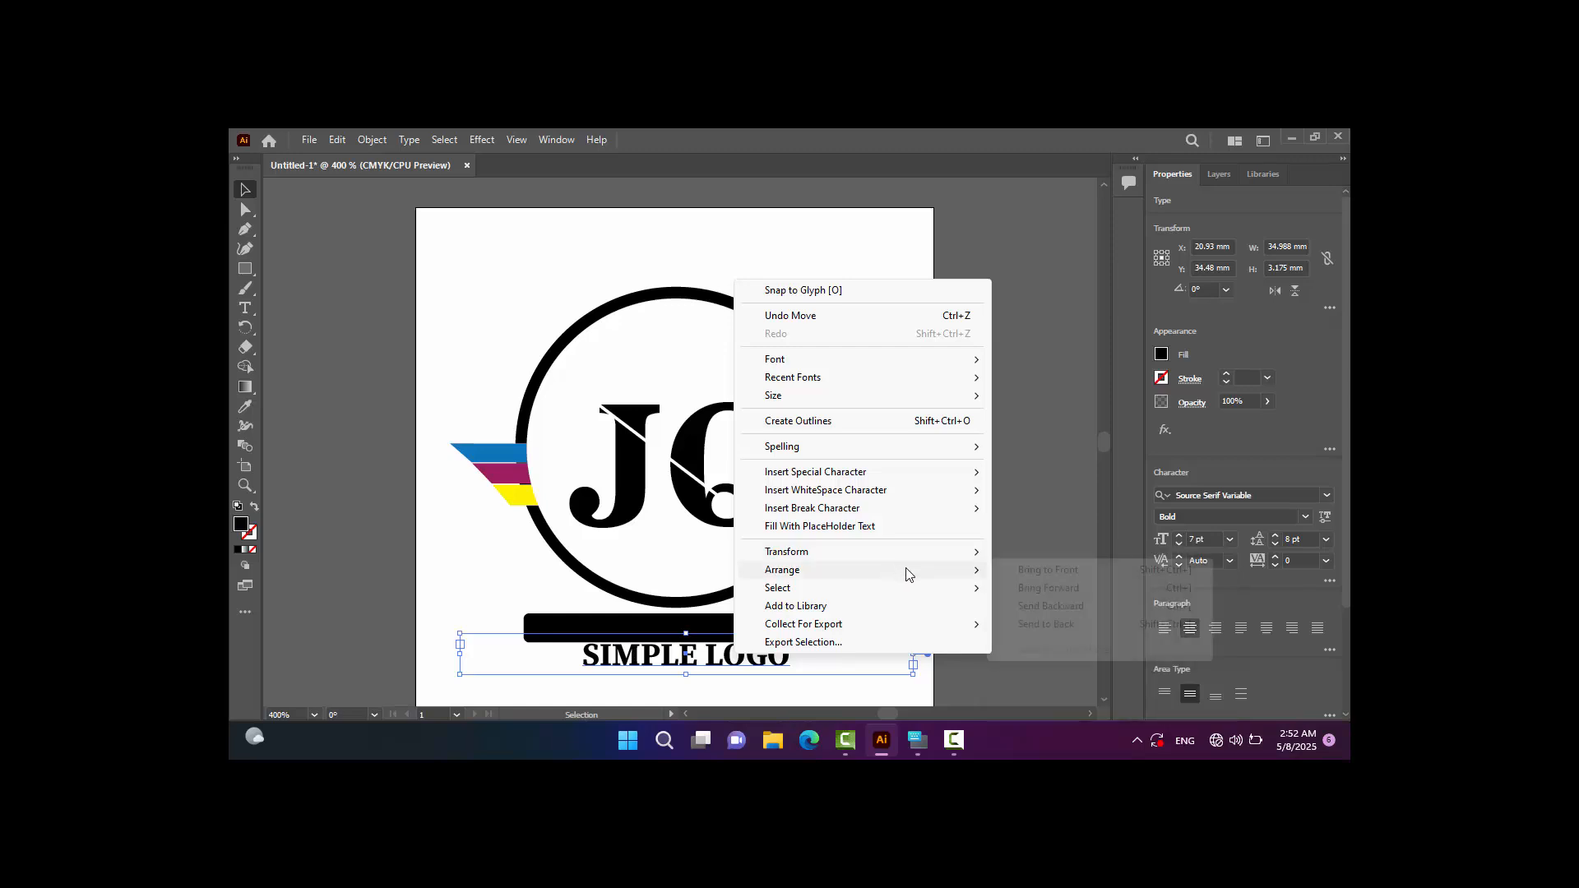
click(1026, 568)
drag(743, 654, 740, 629)
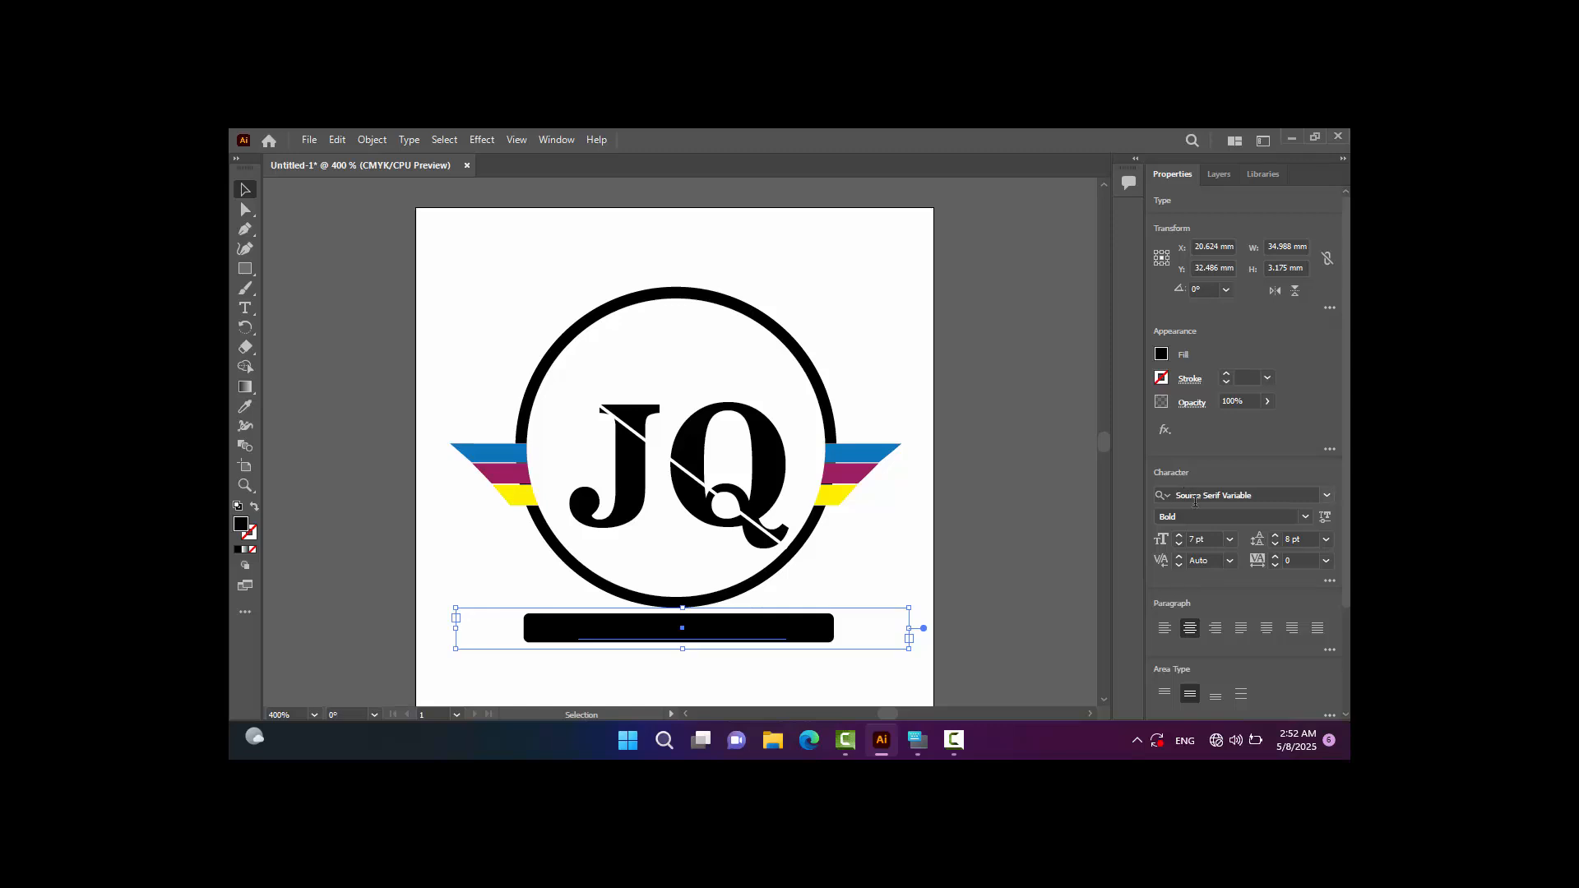
Fill the SIMPLE LOGO text with white and adjust its vertical position on the bar to about Y 32.5 mm.
click(1161, 355)
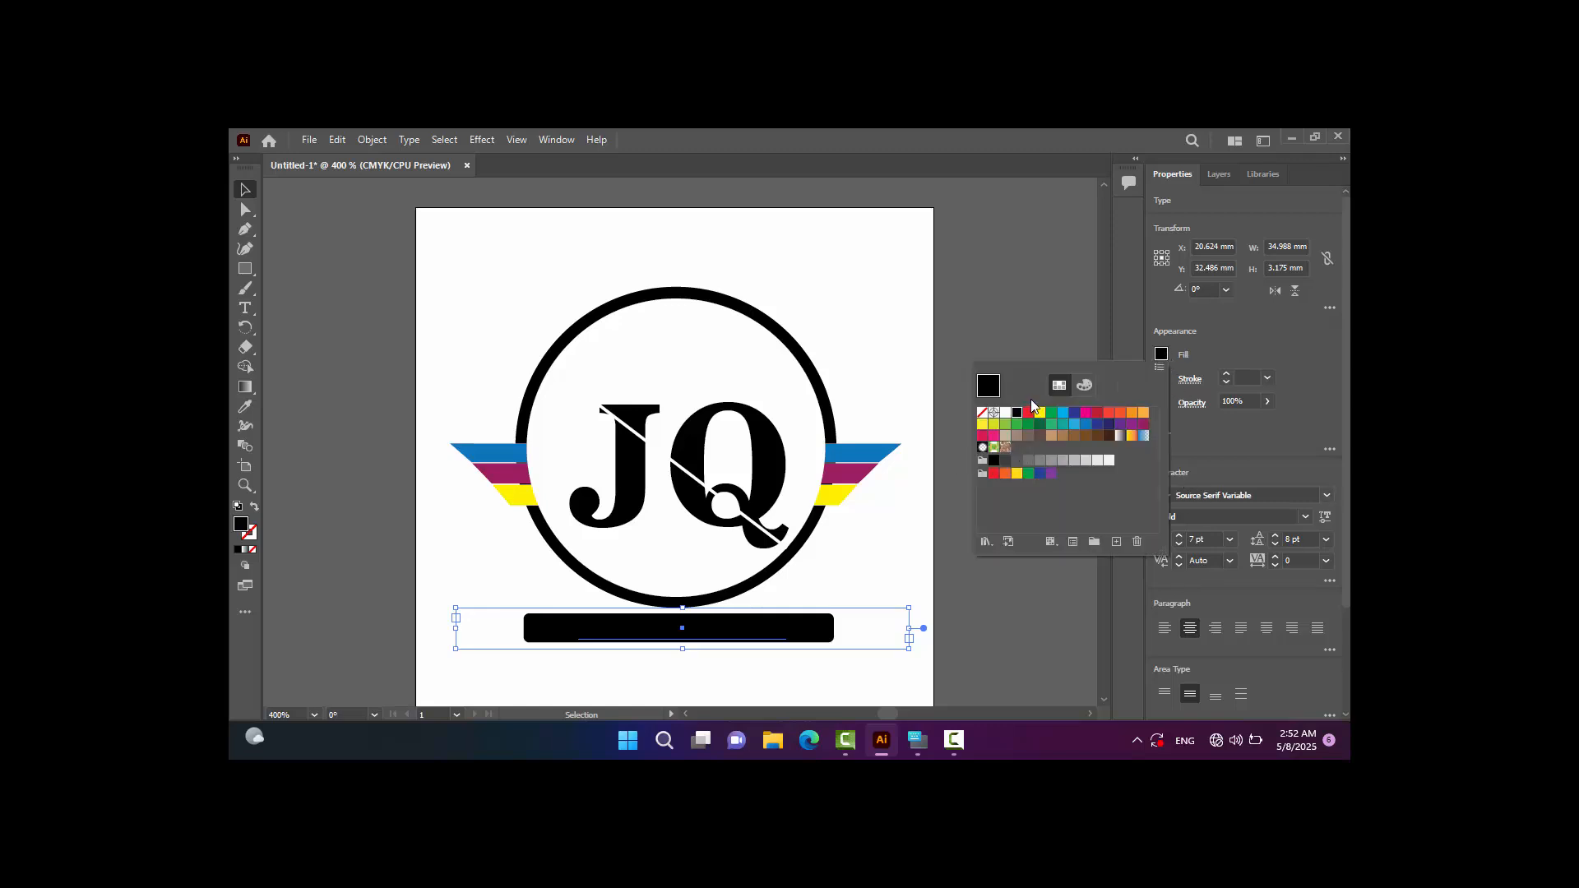
click(1006, 413)
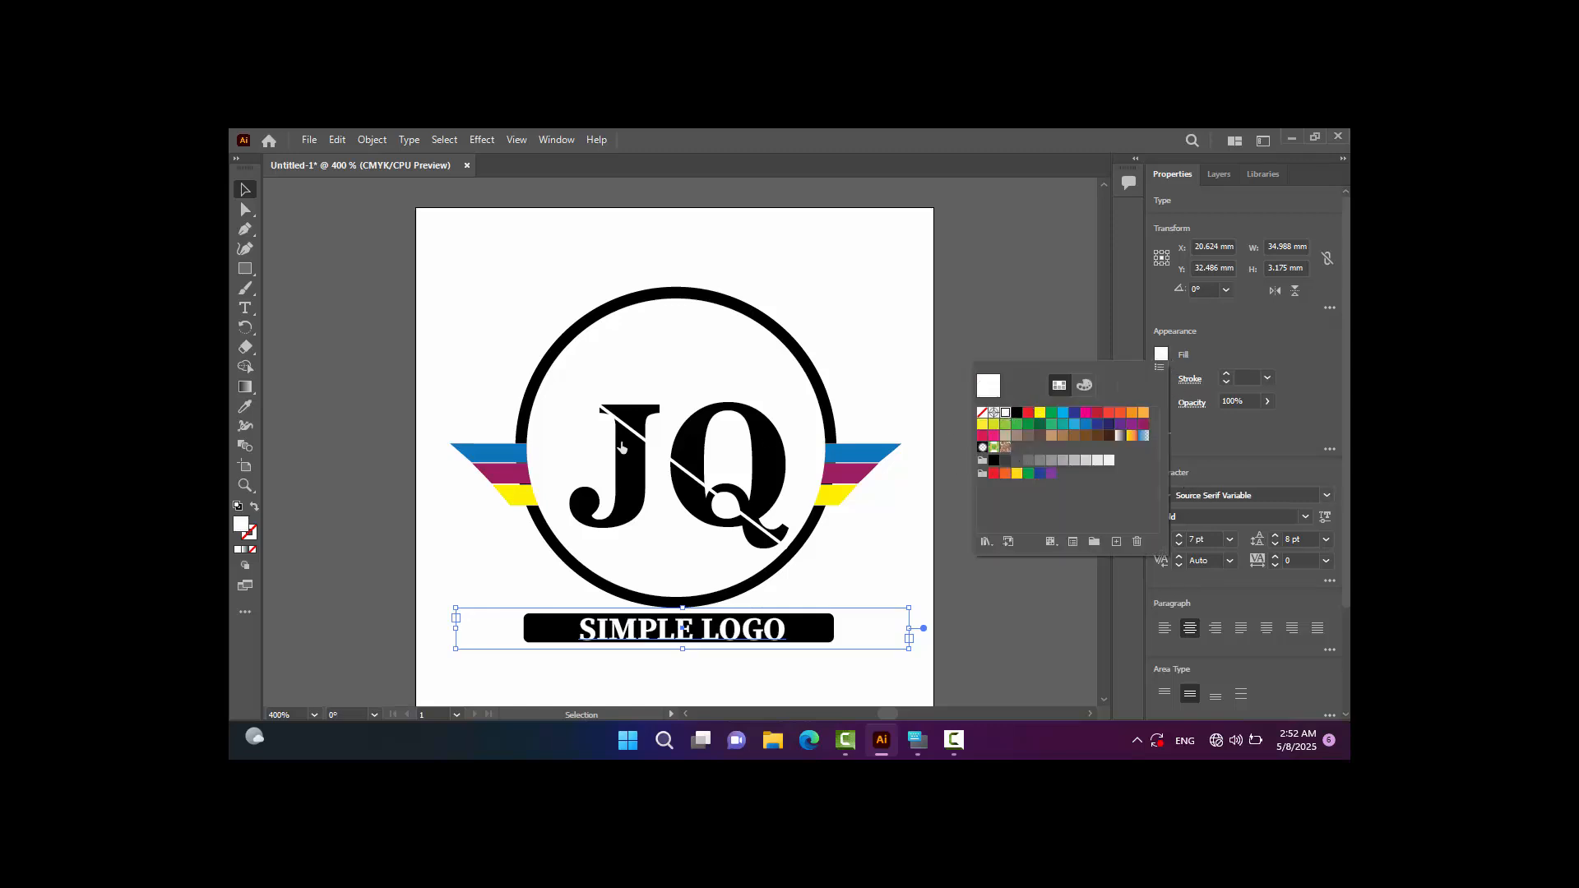
click(350, 251)
click(349, 250)
drag(695, 650, 695, 641)
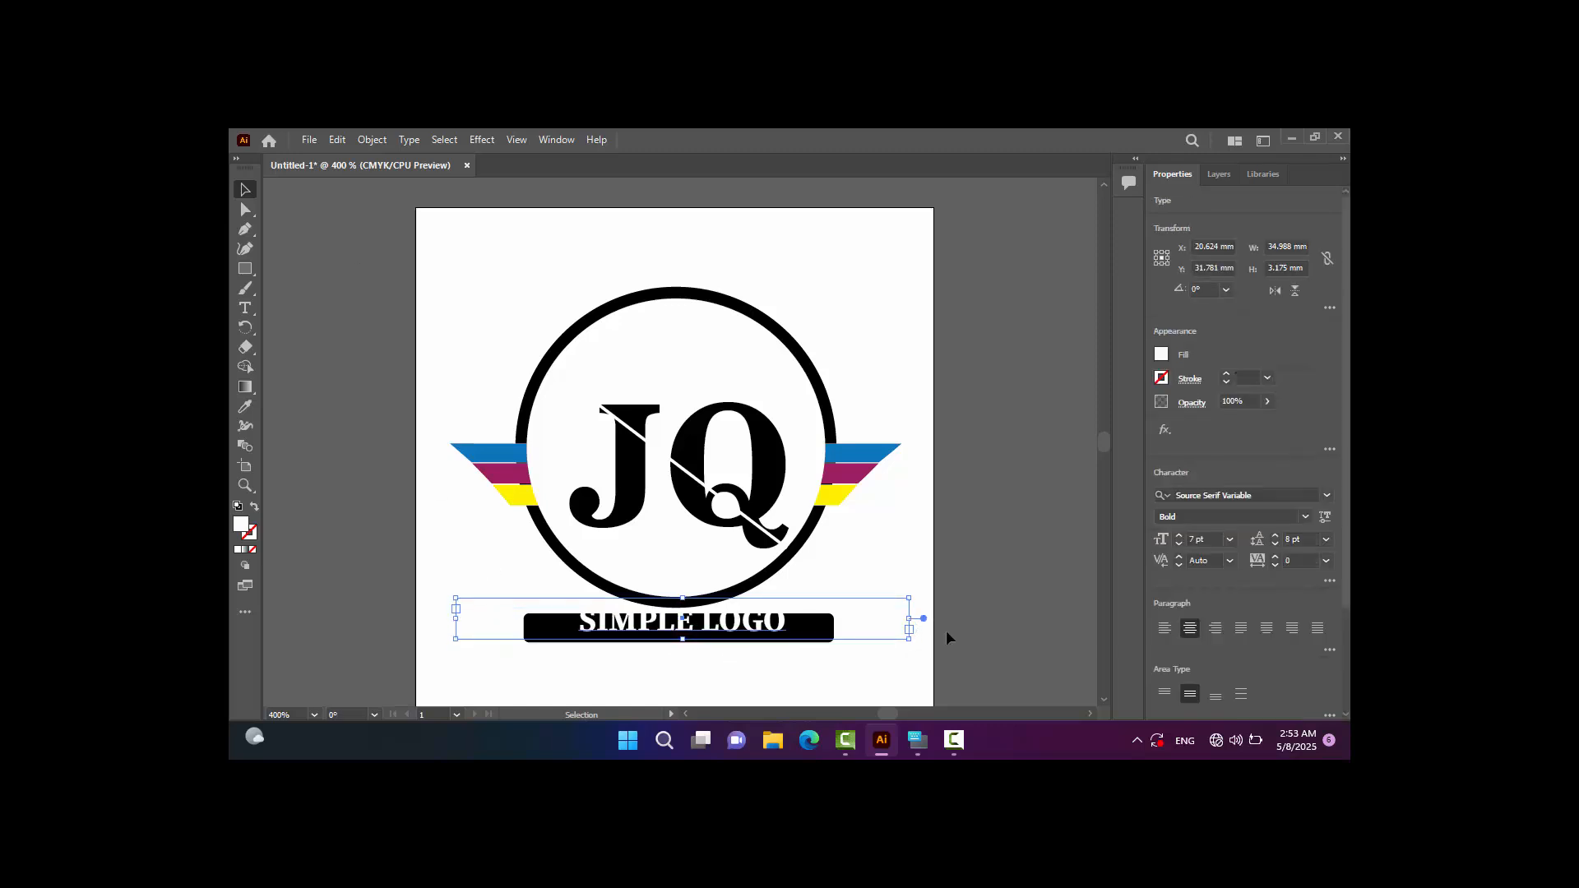
key(Down)
key(Down)
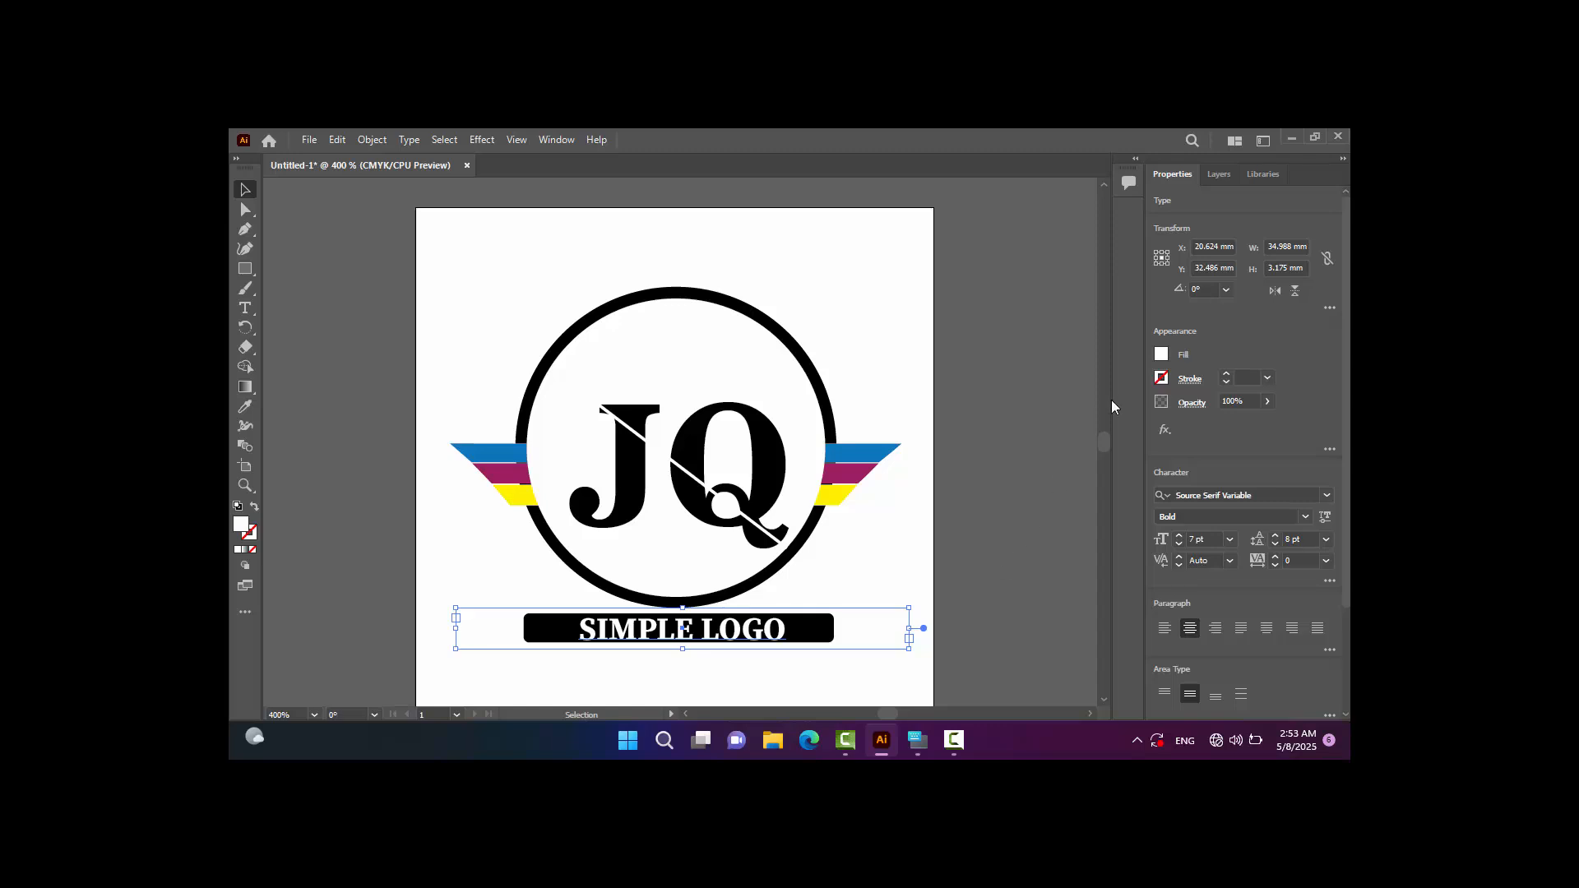
Fill the SIMPLE LOGO text on the black bar with yellow and deselect it.
click(1162, 353)
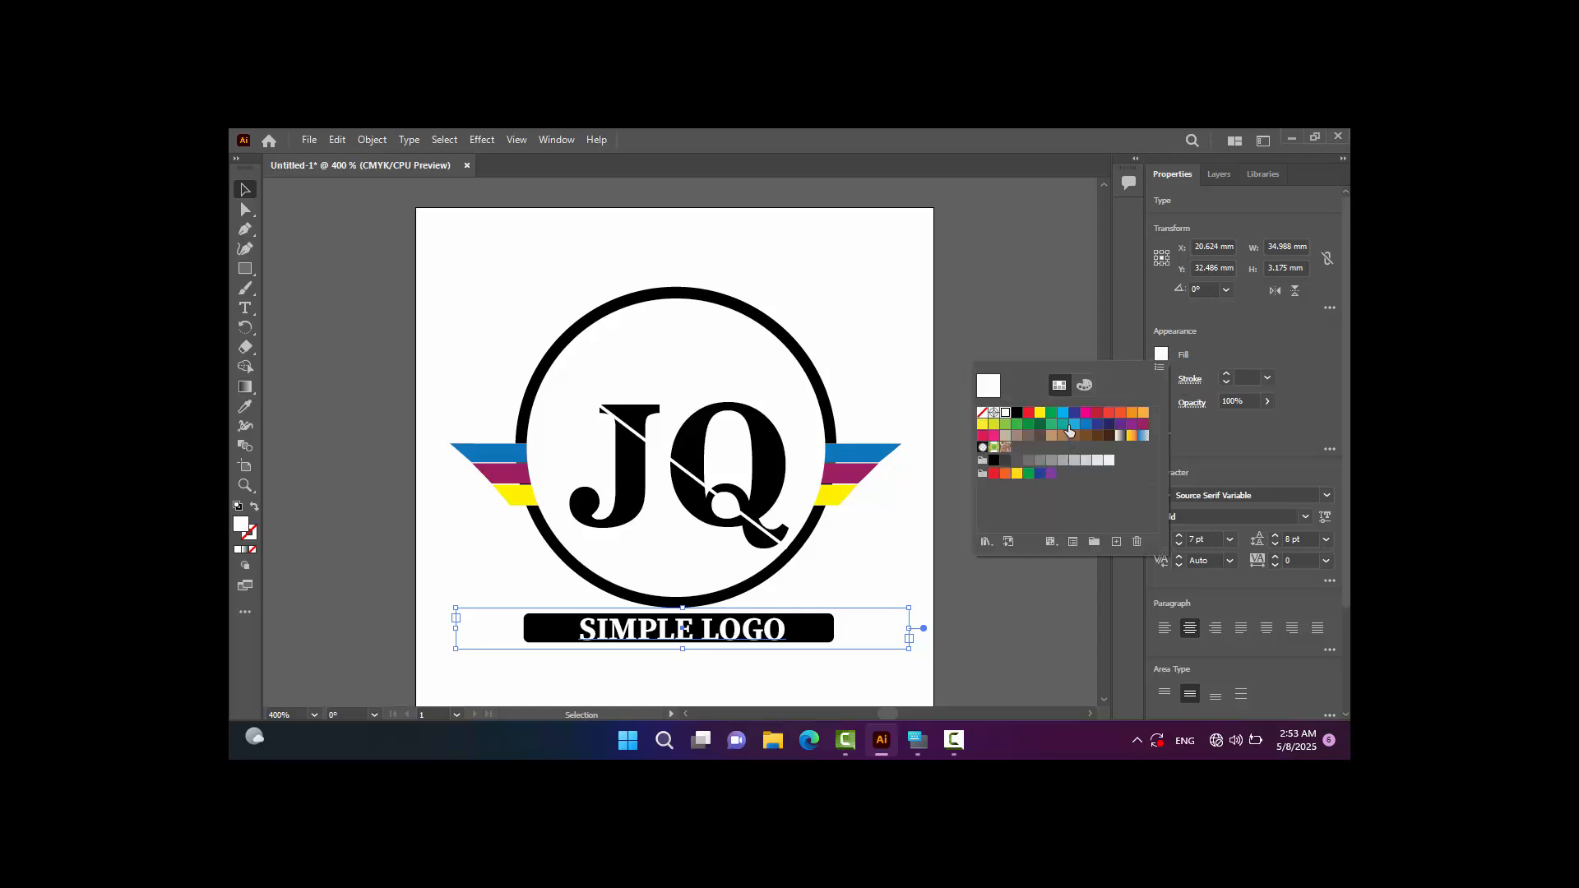
click(1040, 413)
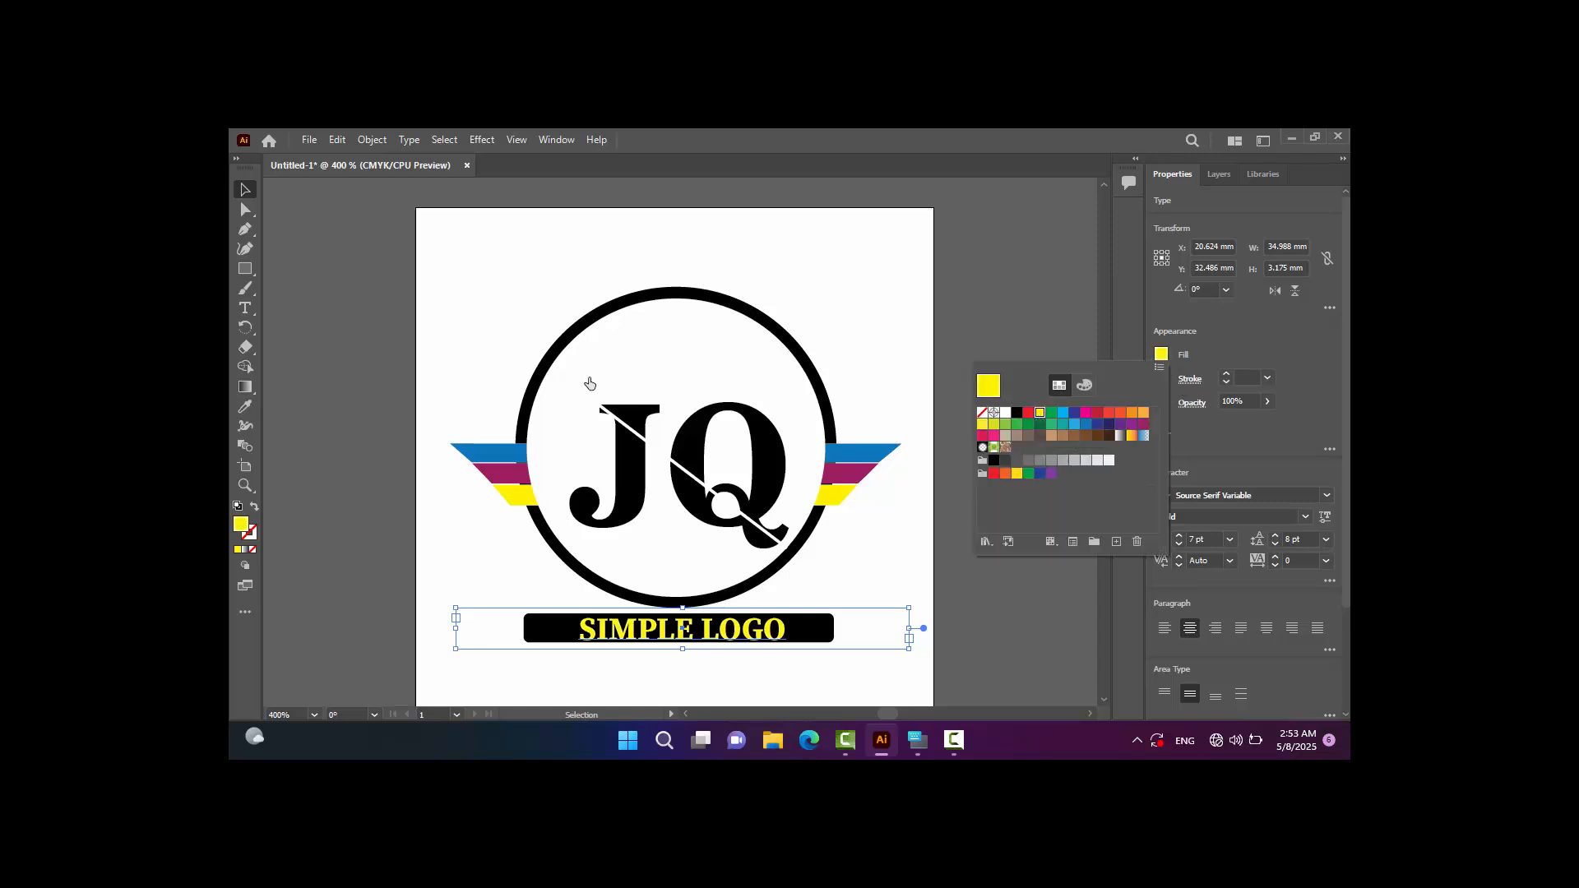
click(308, 227)
click(306, 234)
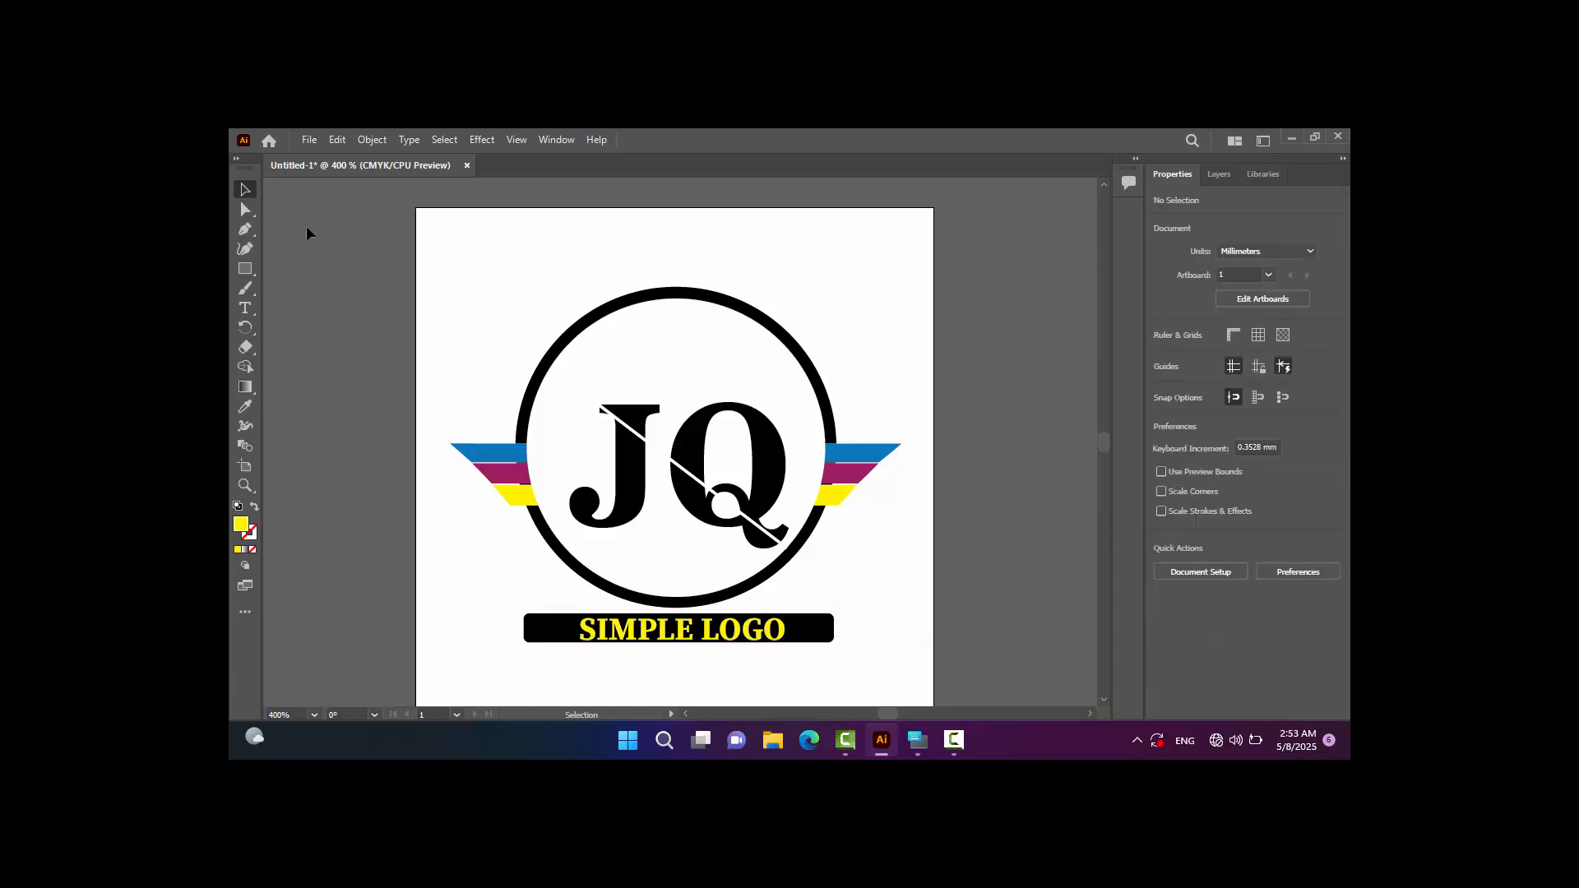
key(ctrl+equal)
key(ctrl+equal)
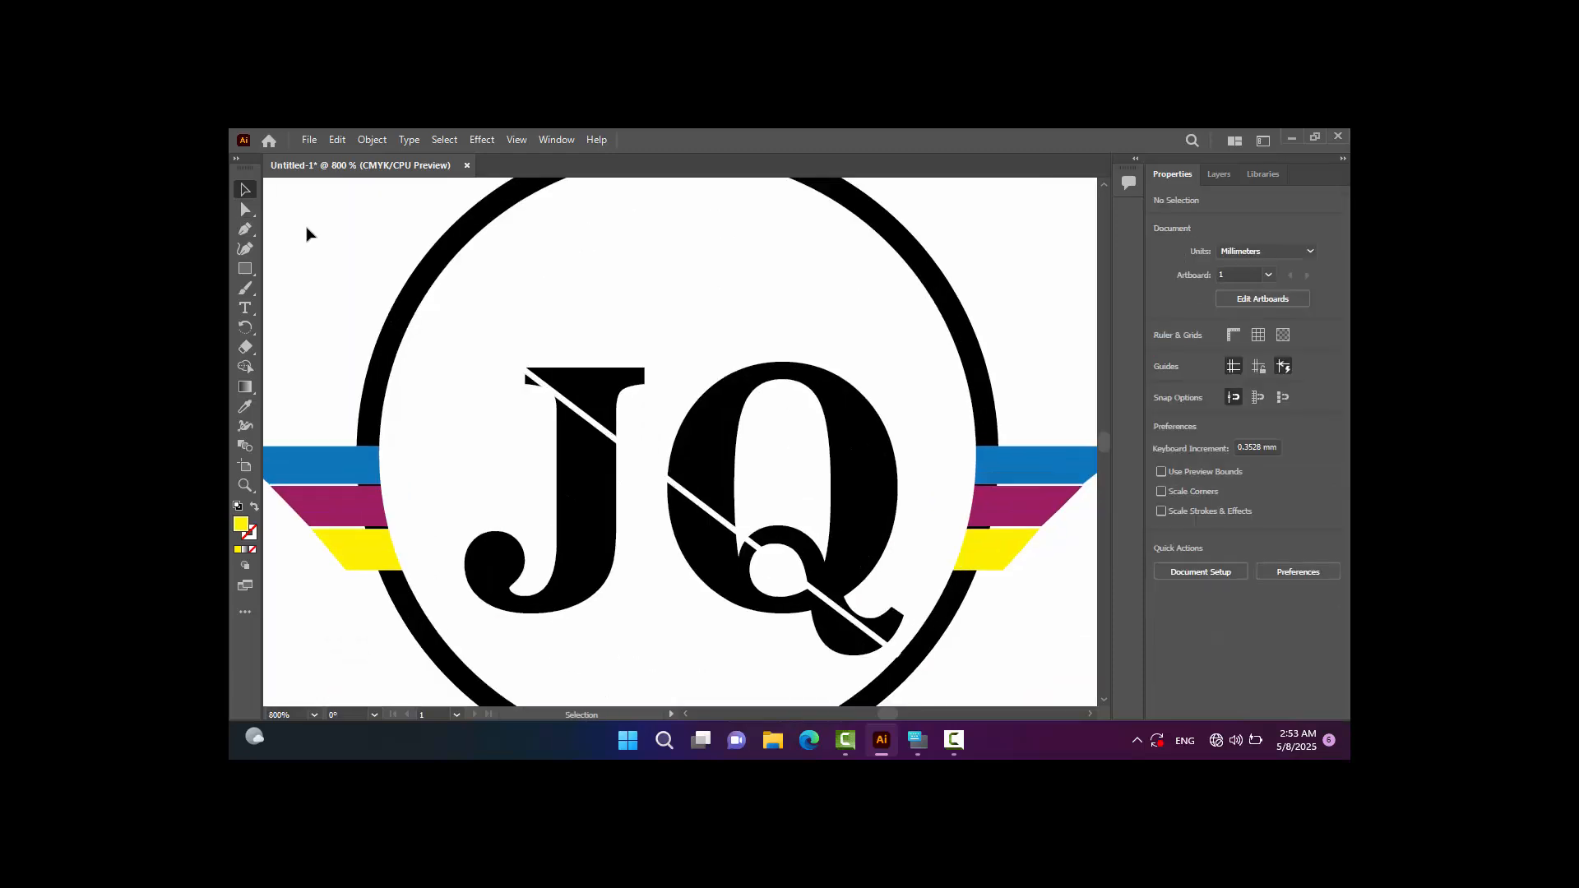
Adjust the SIMPLE LOGO text frame on the black bar to about Y 32.4 mm and 3.7 mm high, and deselect it.
scroll(697, 582, down, 1)
scroll(662, 600, down, 1)
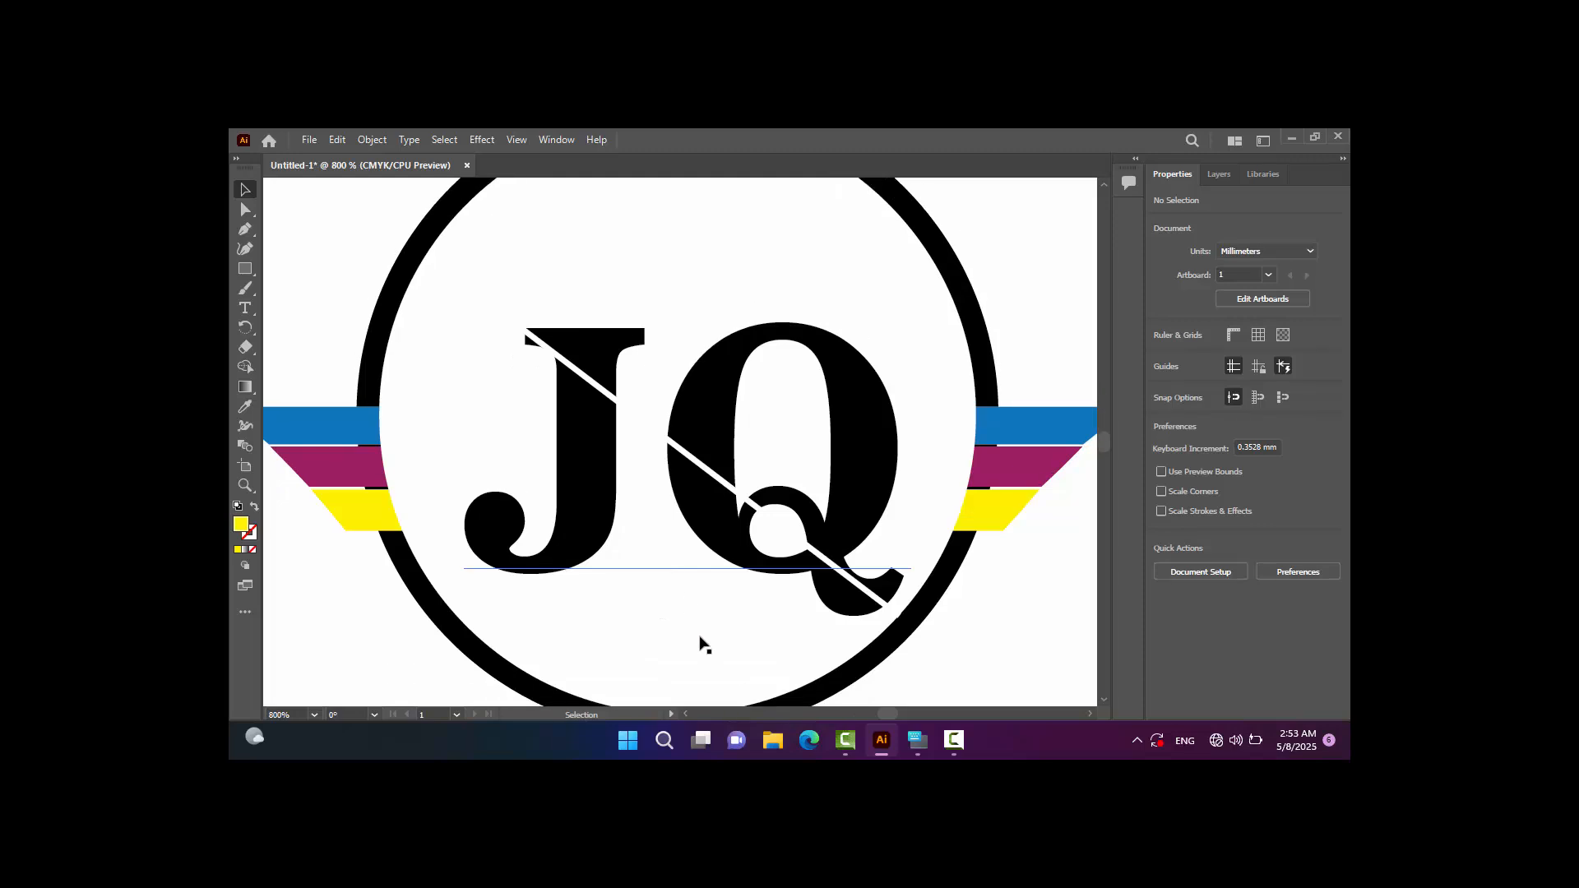
scroll(991, 601, down, 2)
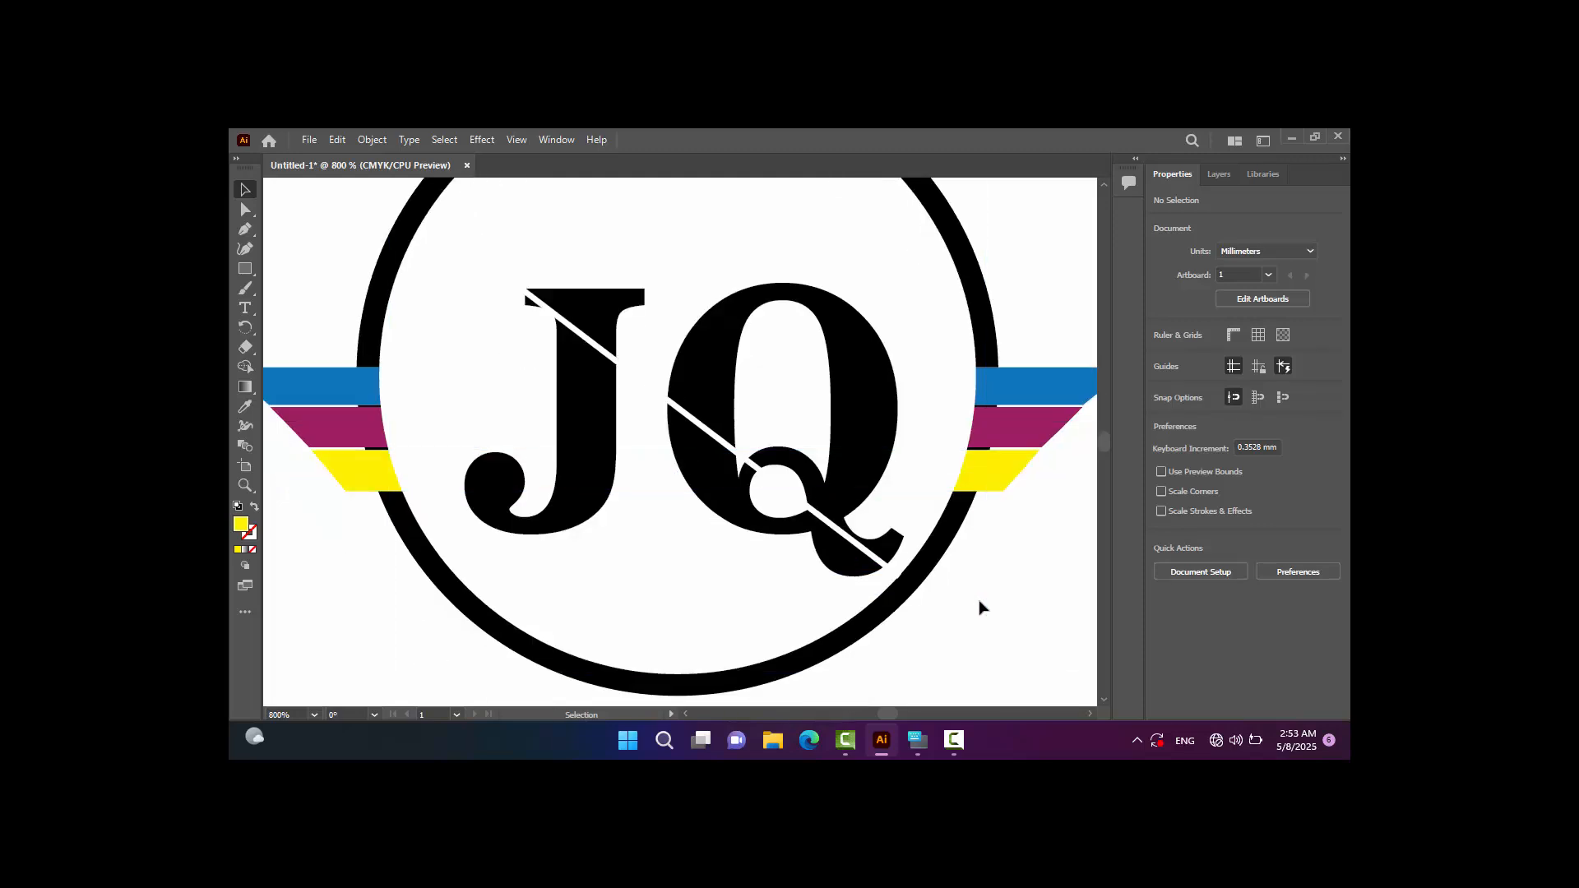
scroll(946, 604, down, 3)
scroll(905, 617, down, 2)
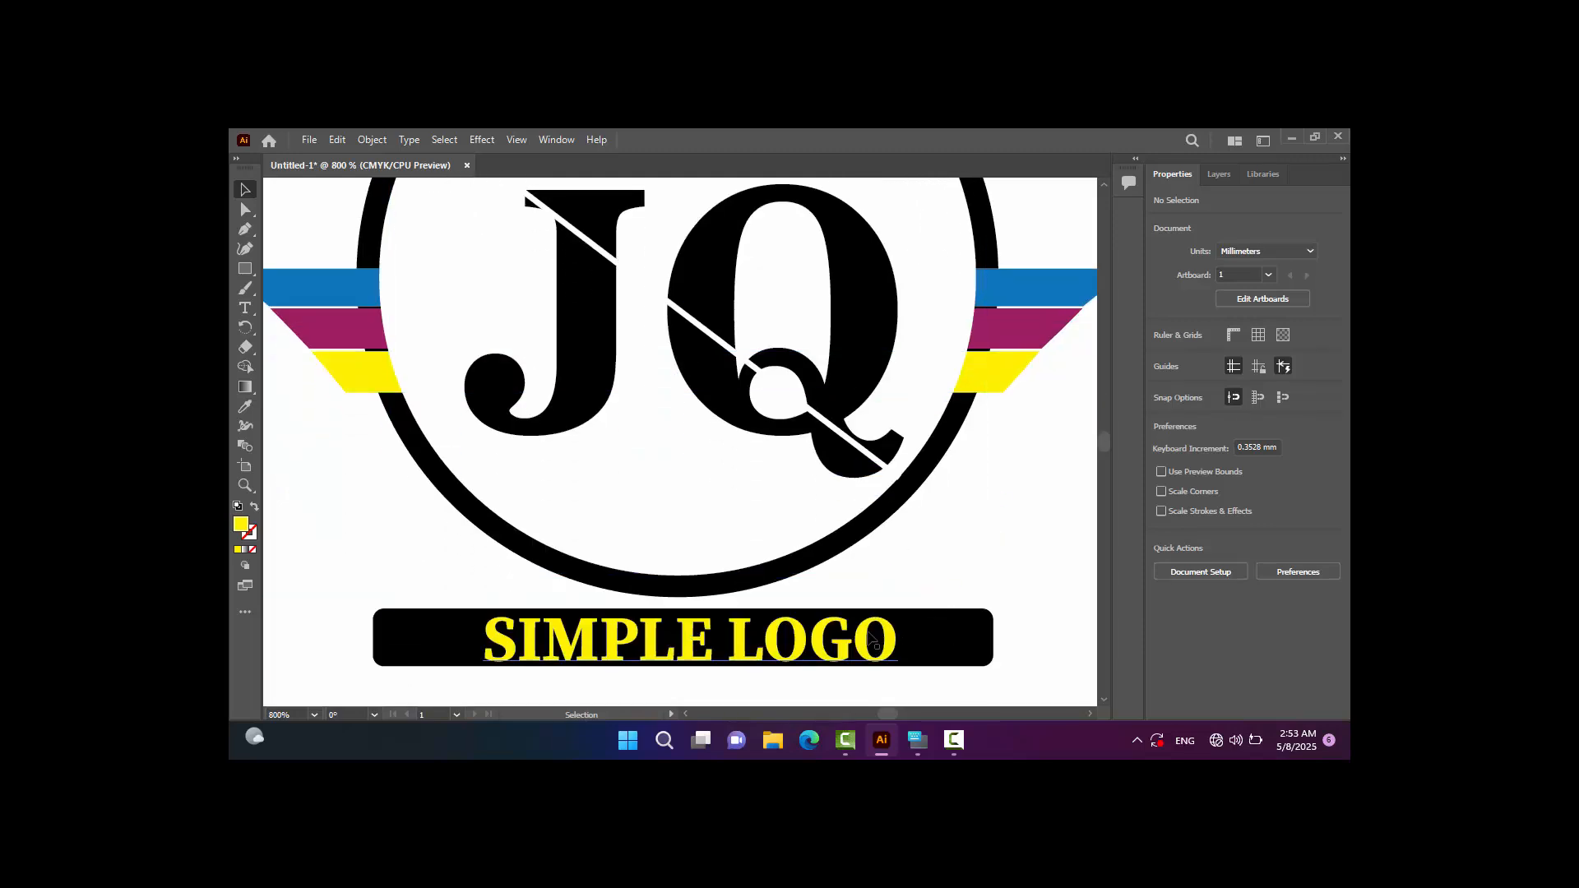
click(947, 637)
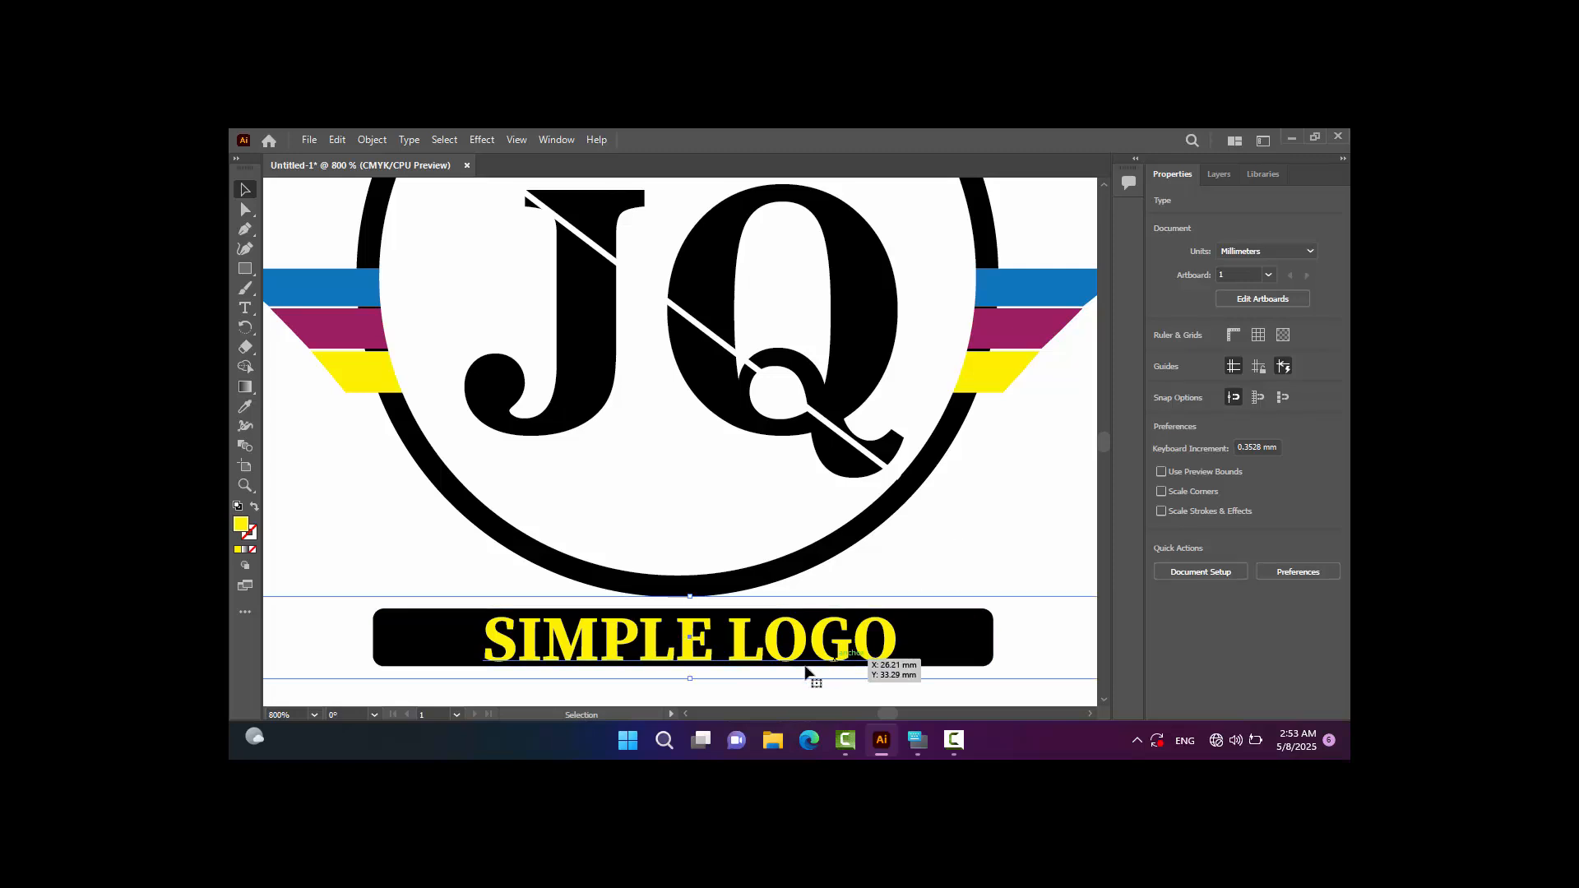
drag(689, 683, 690, 686)
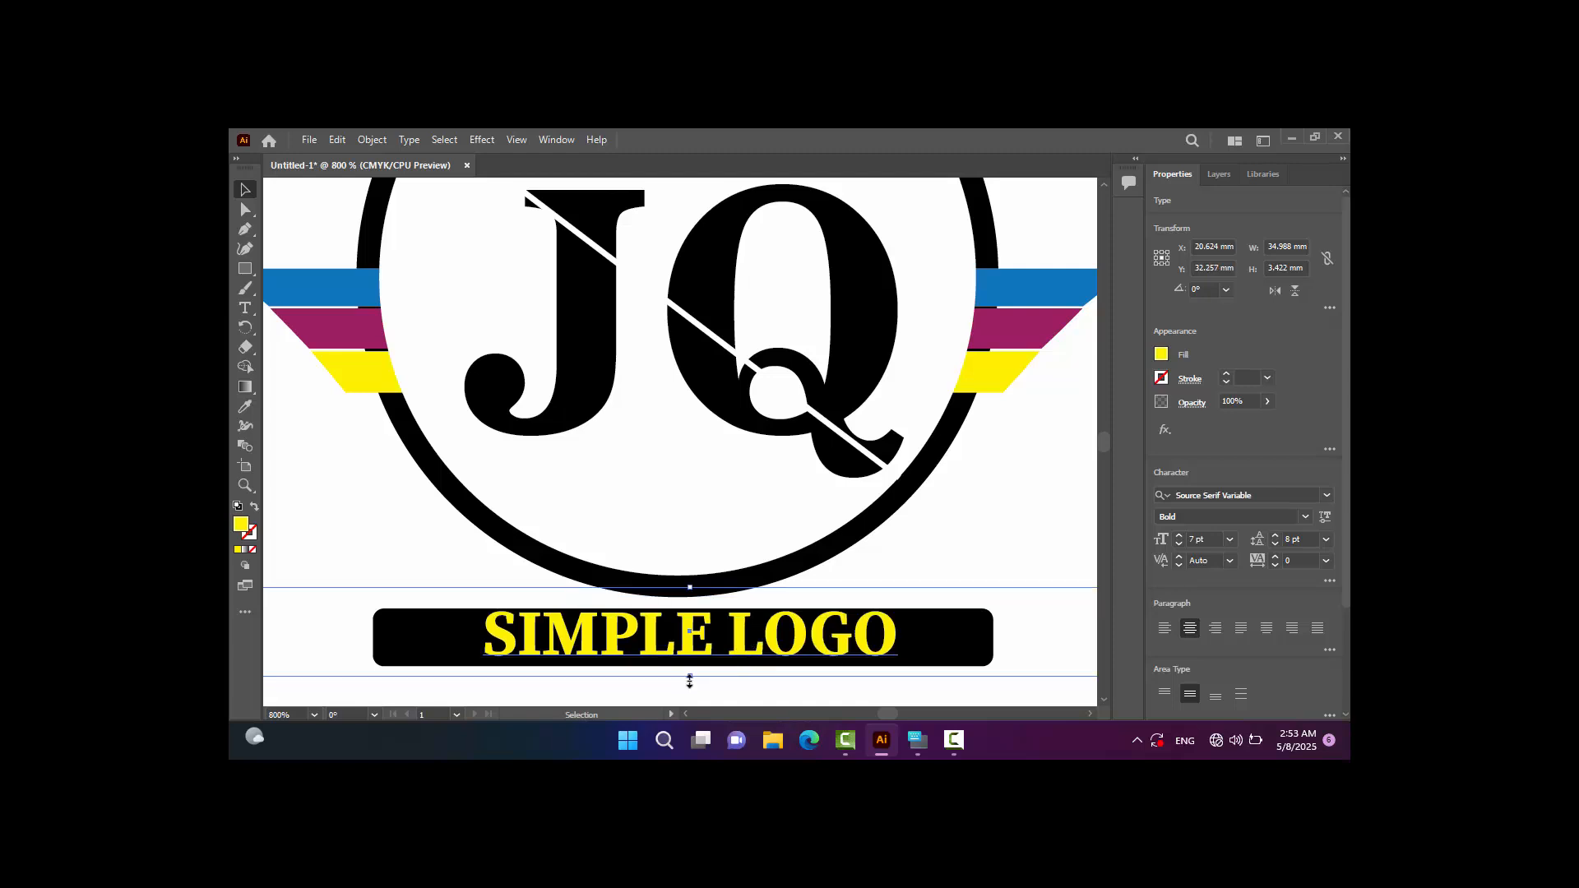
key(Up)
click(979, 530)
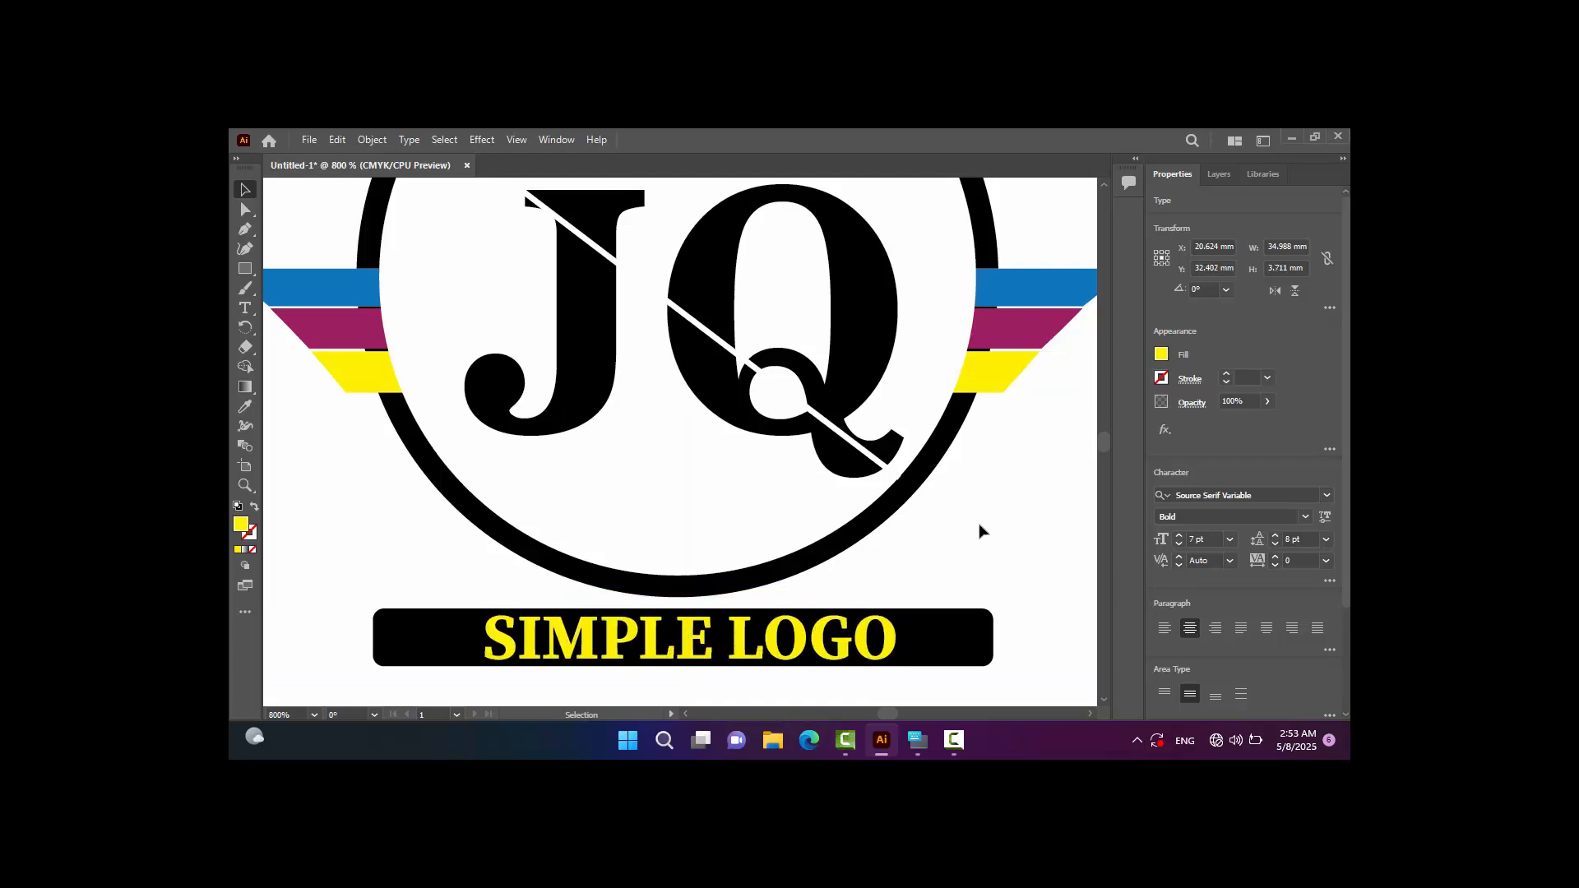
Narrow the SIMPLE LOGO text frame to about 17.5 mm so it fits closely around the words.
key(a)
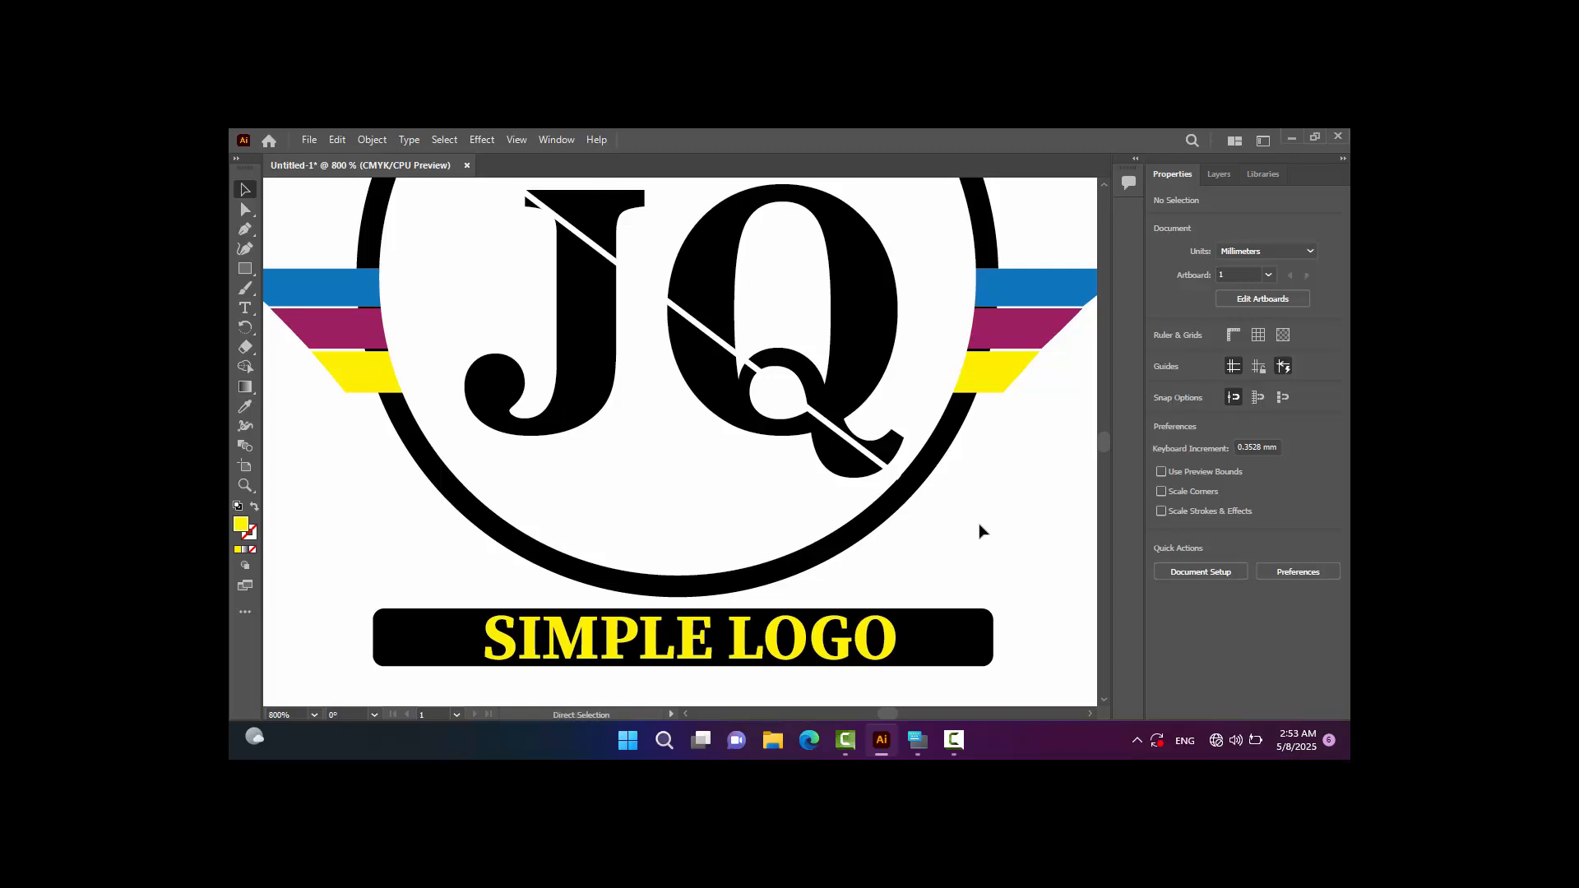
key(ctrl+minus)
key(ctrl+minus)
key(ctrl+minus)
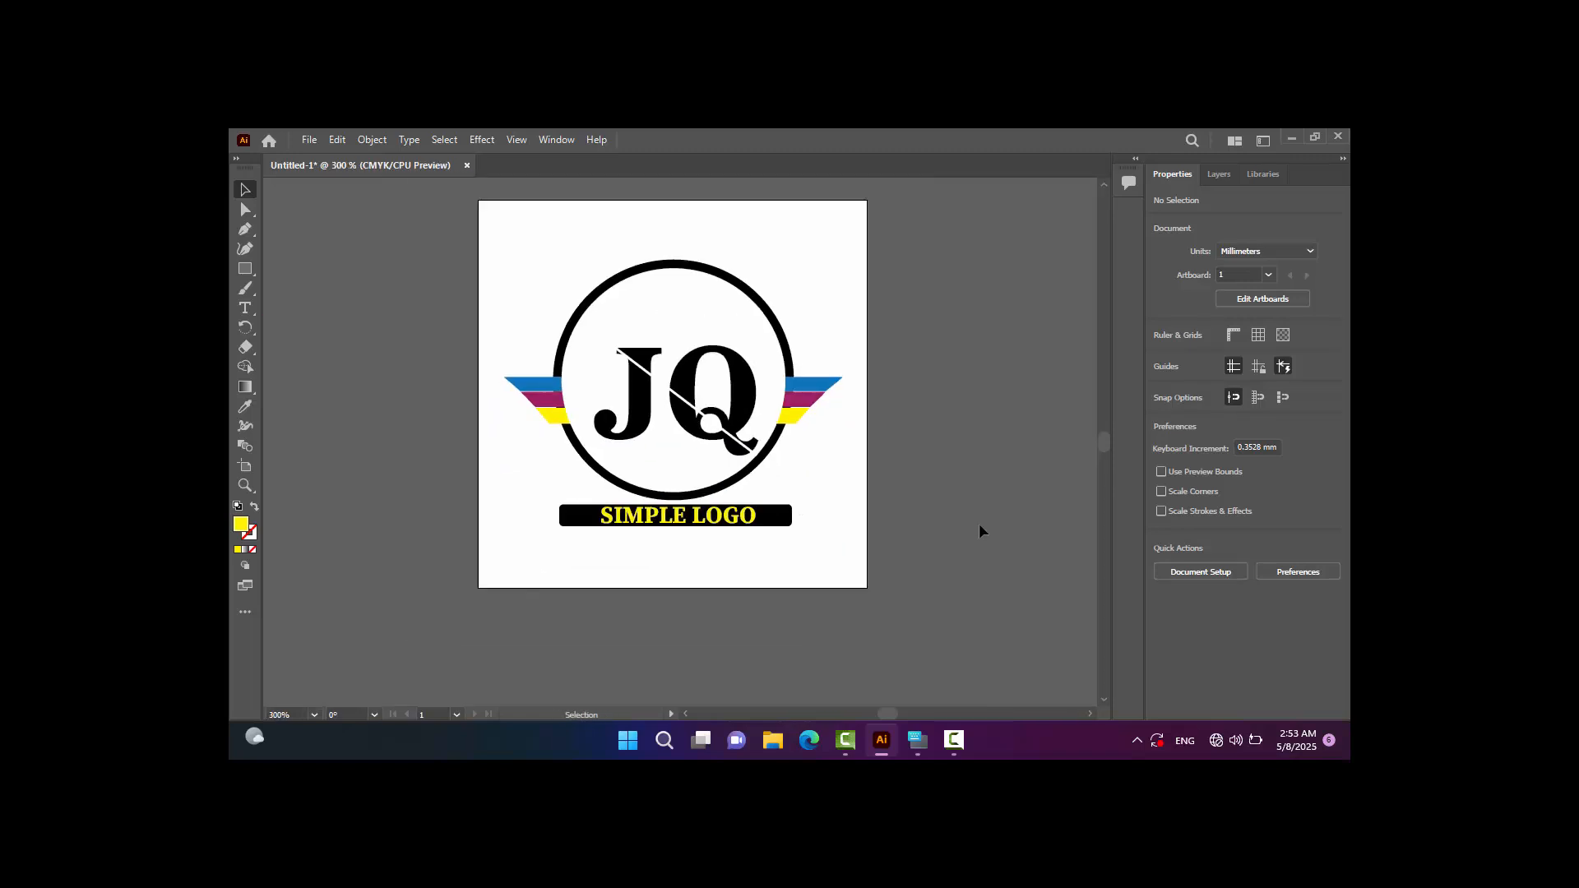
click(687, 518)
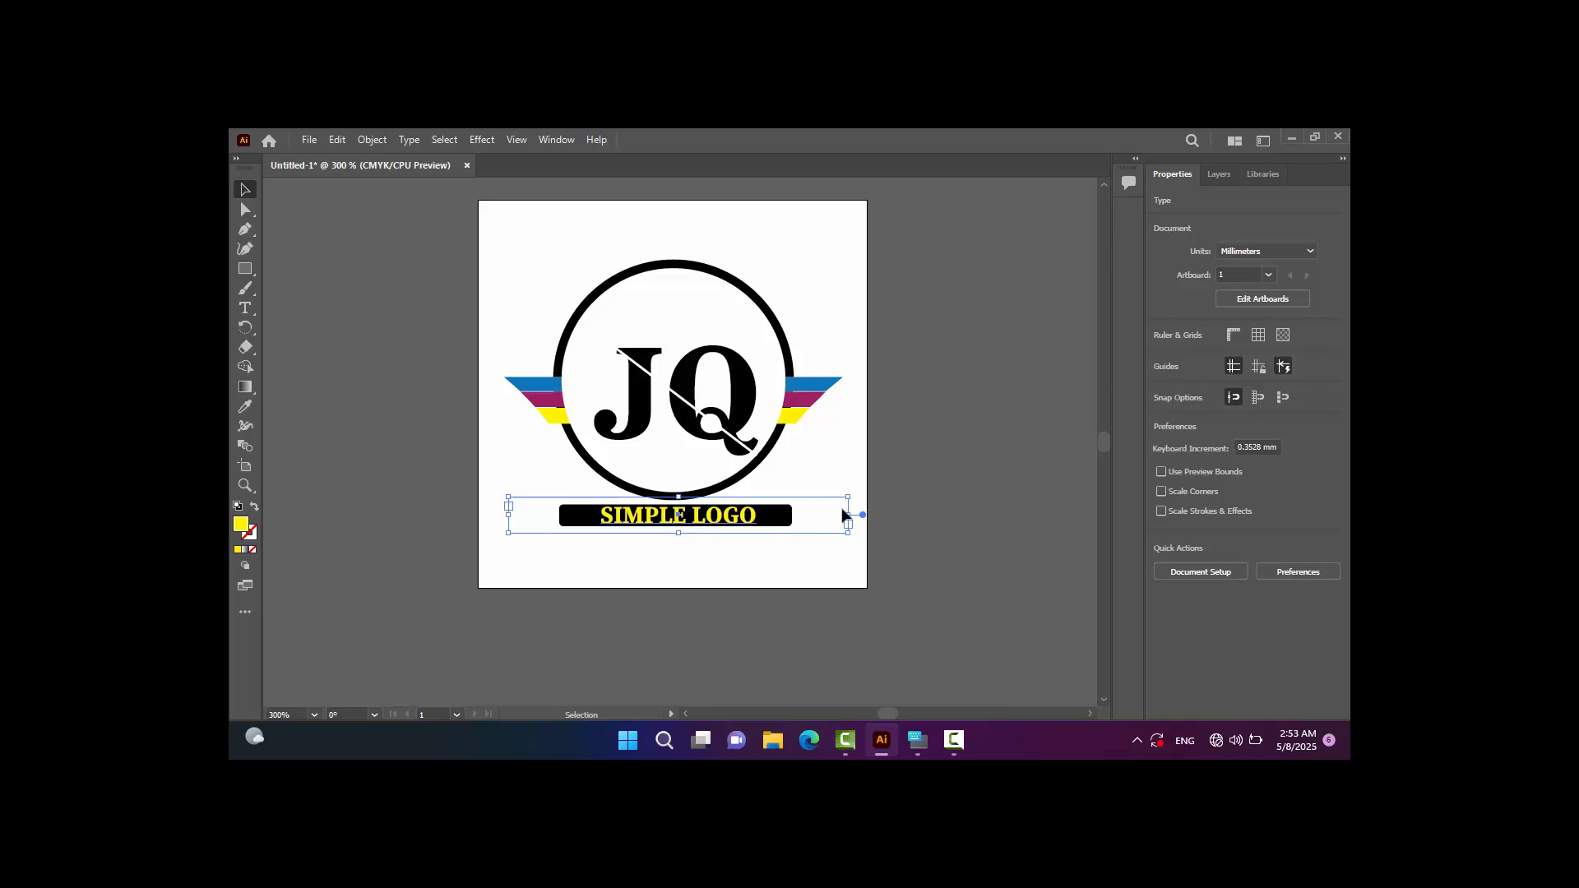
drag(843, 515, 681, 518)
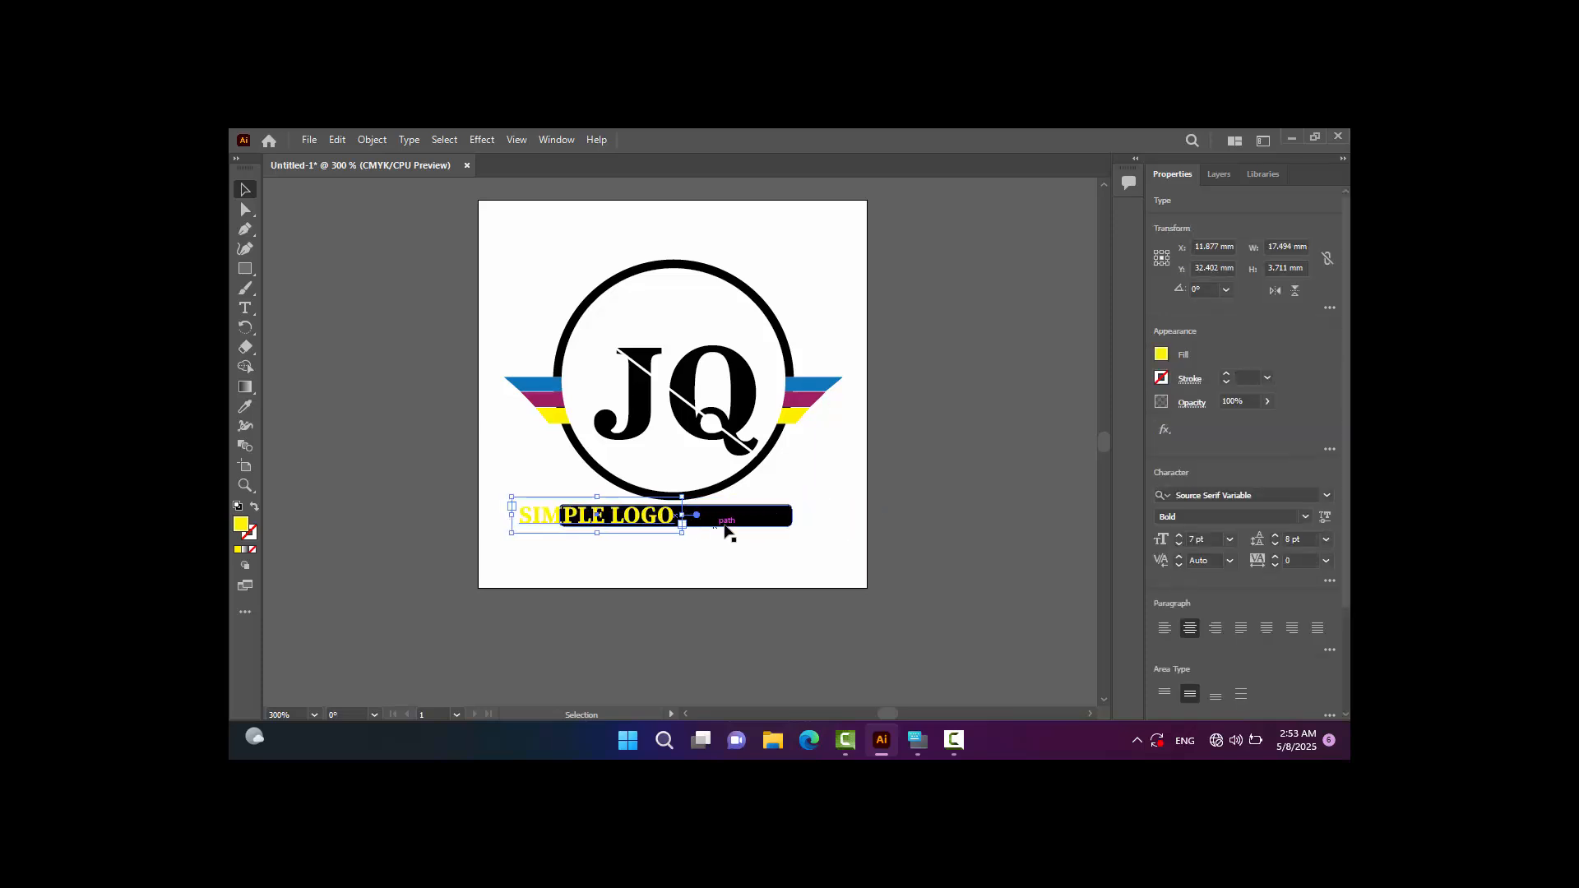
Nudge the narrowed SIMPLE LOGO text horizontally until it sits centred on the black bar.
key(Right)
key(Right)
key(Right)
key(Right)
key(Right)
key(Right)
key(Right)
key(Right)
key(Right)
key(Right)
key(Right)
key(Right)
key(Right)
key(Right)
key(Right)
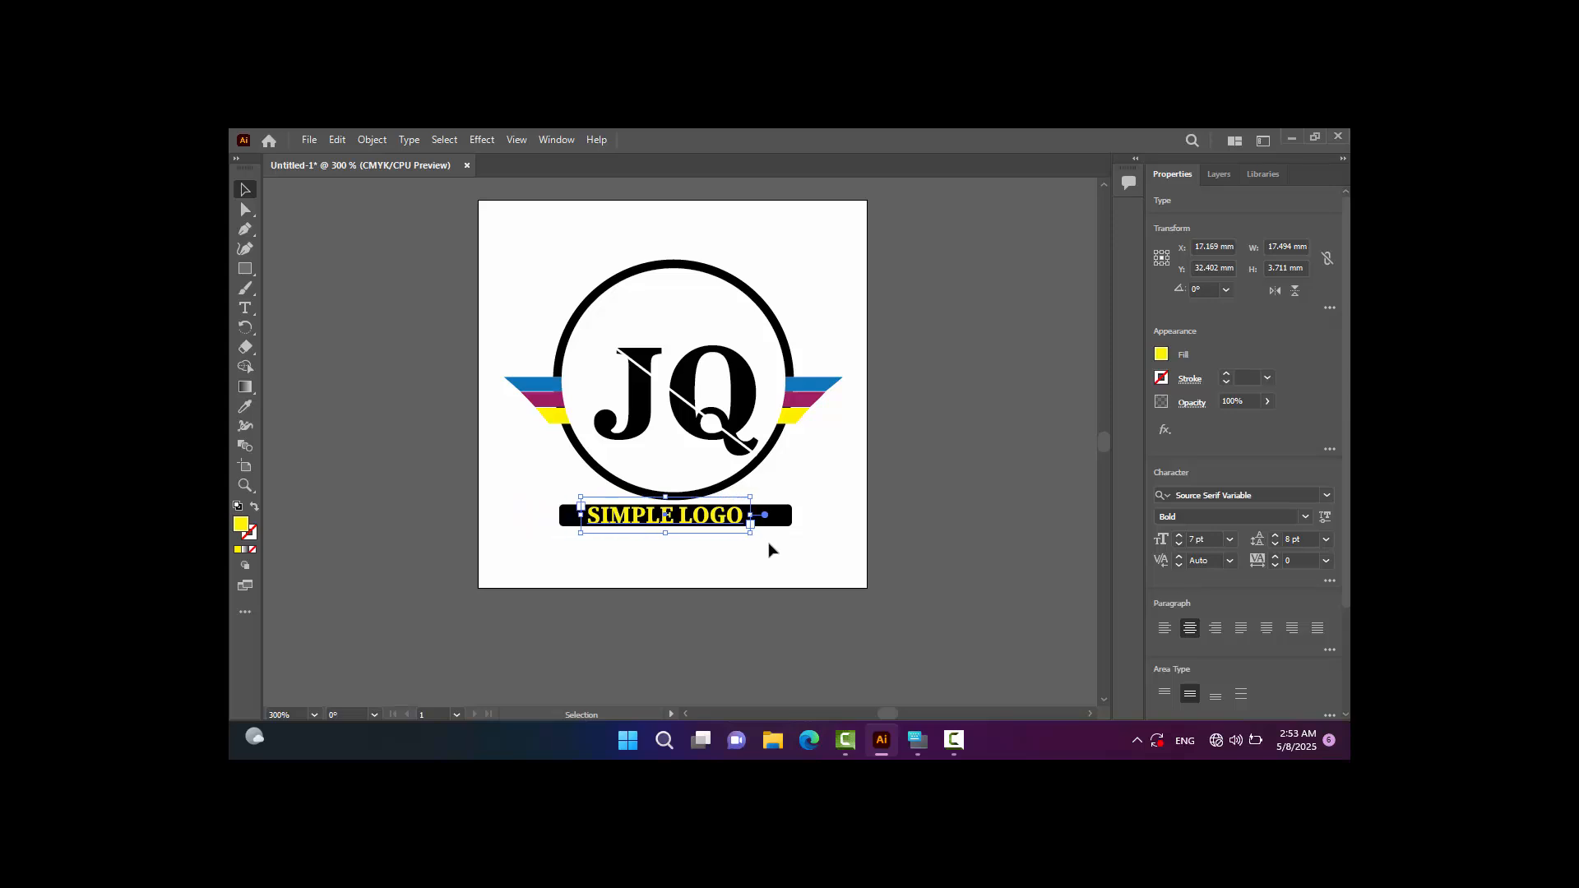
key(Right)
key(Right)
key(Right)
key(Right)
Shorten the rounded black bar to about 17.5 mm wide, centre it behind SIMPLE LOGO at about X 20.3 mm, and deselect it.
click(788, 520)
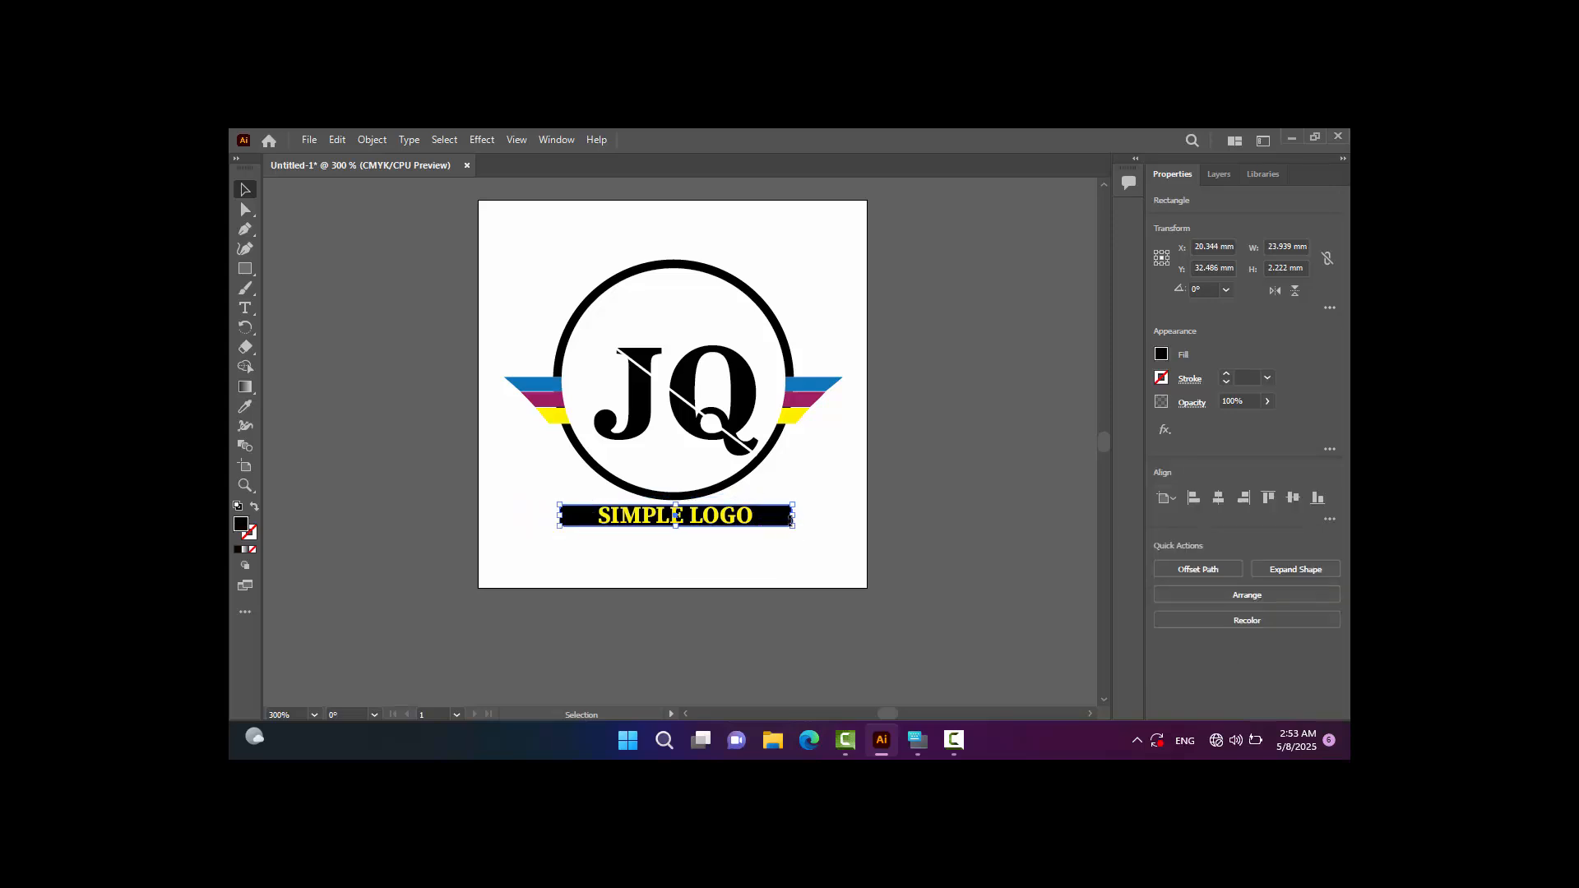
drag(792, 518, 749, 514)
key(Right)
key(Right)
key(Right)
key(Right)
key(Right)
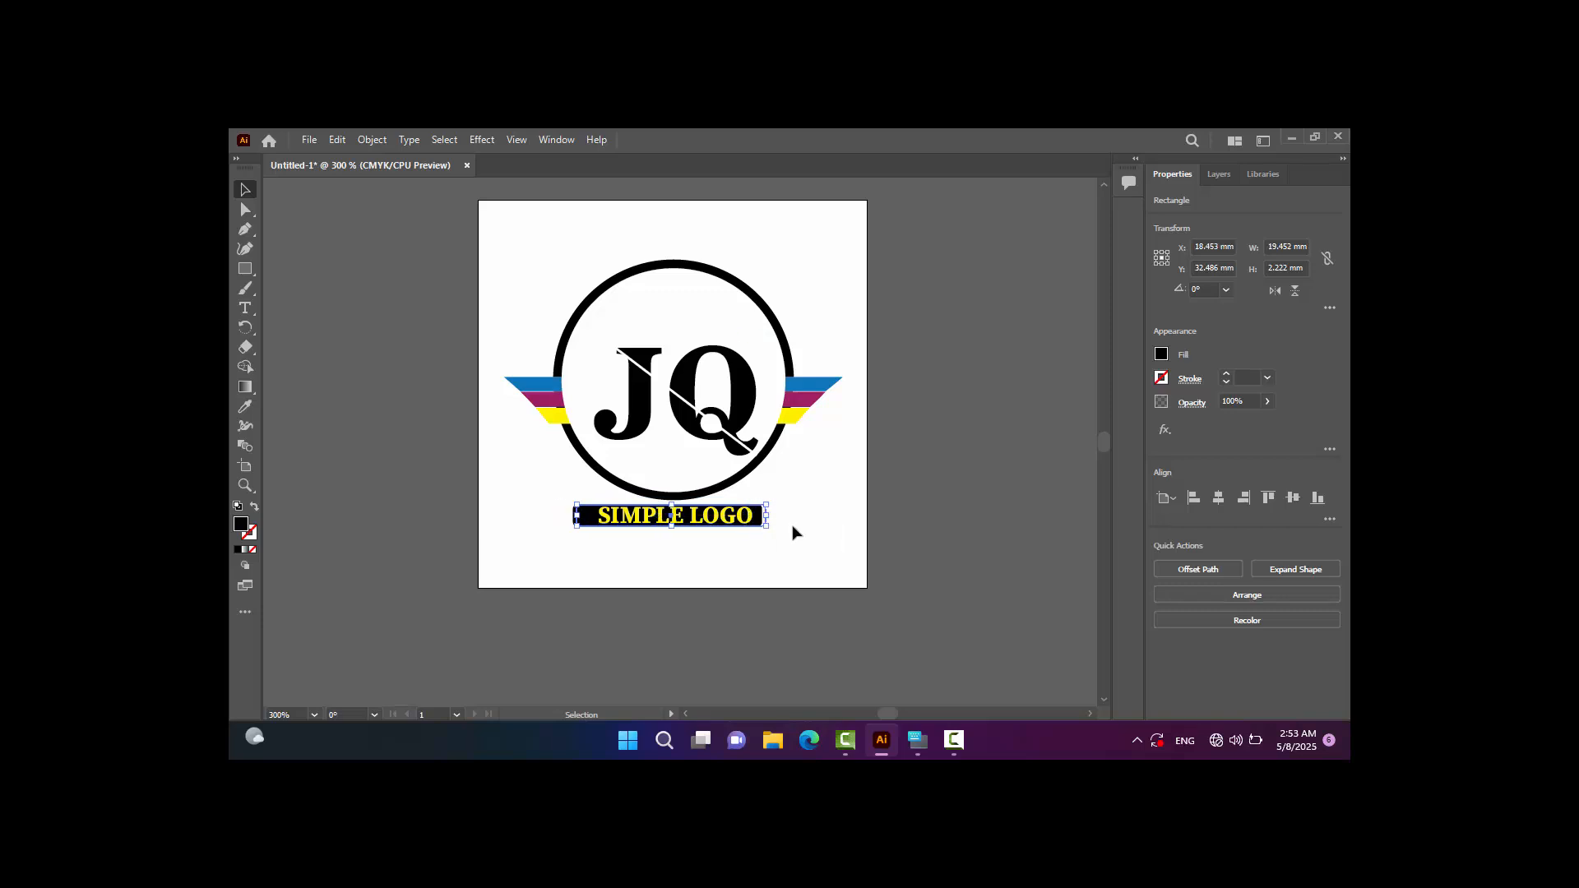
key(Right)
key(Right)
key(Right)
key(Right)
key(Right)
key(Right)
key(Right)
key(Right)
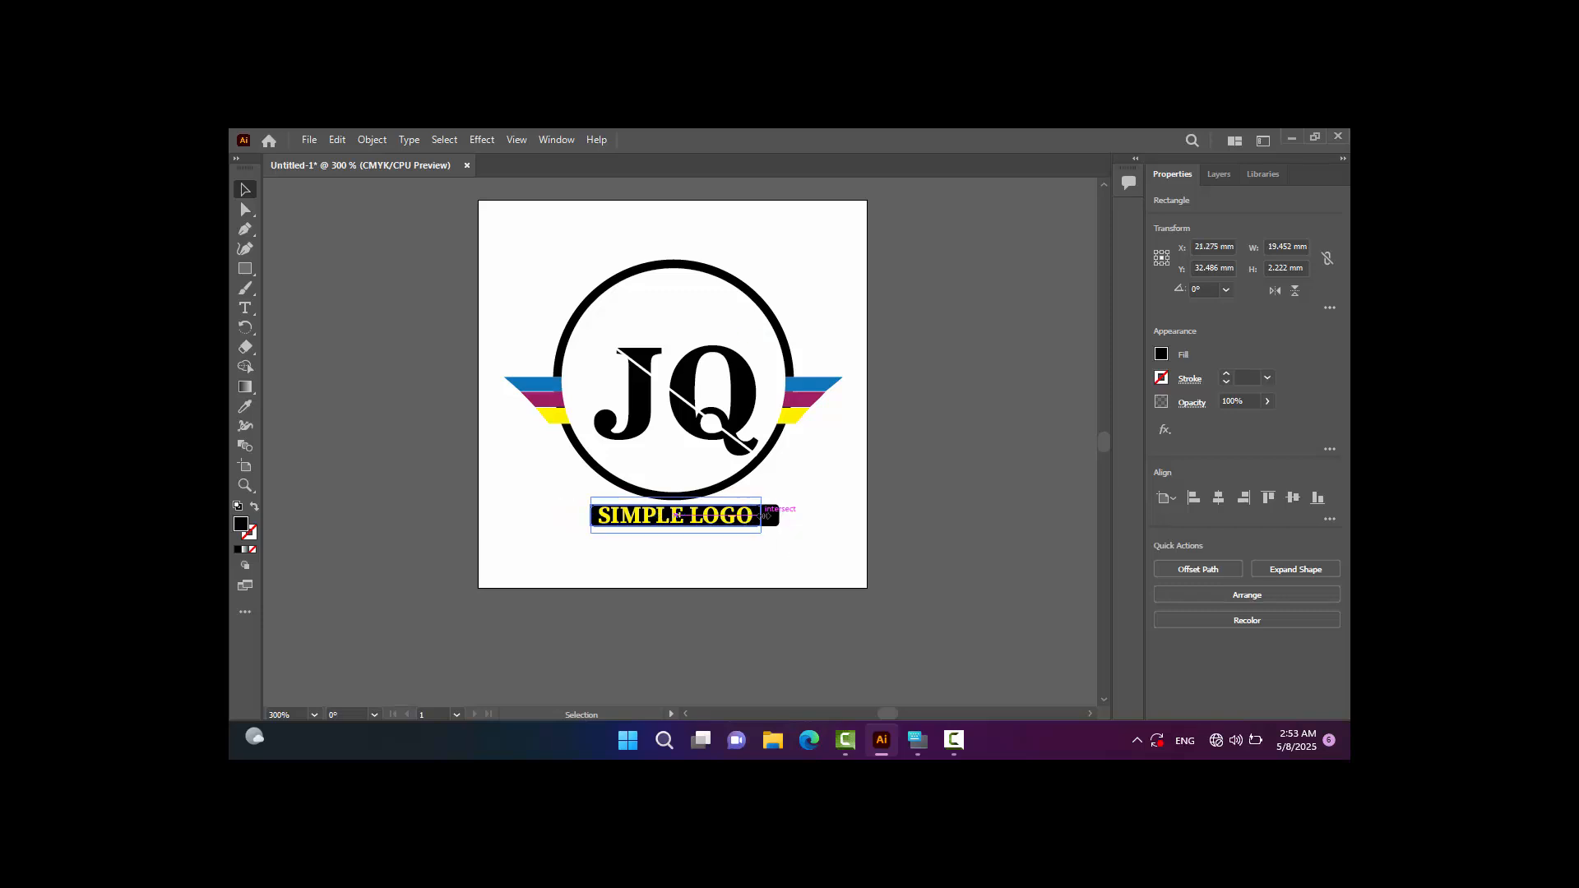
drag(765, 515, 760, 516)
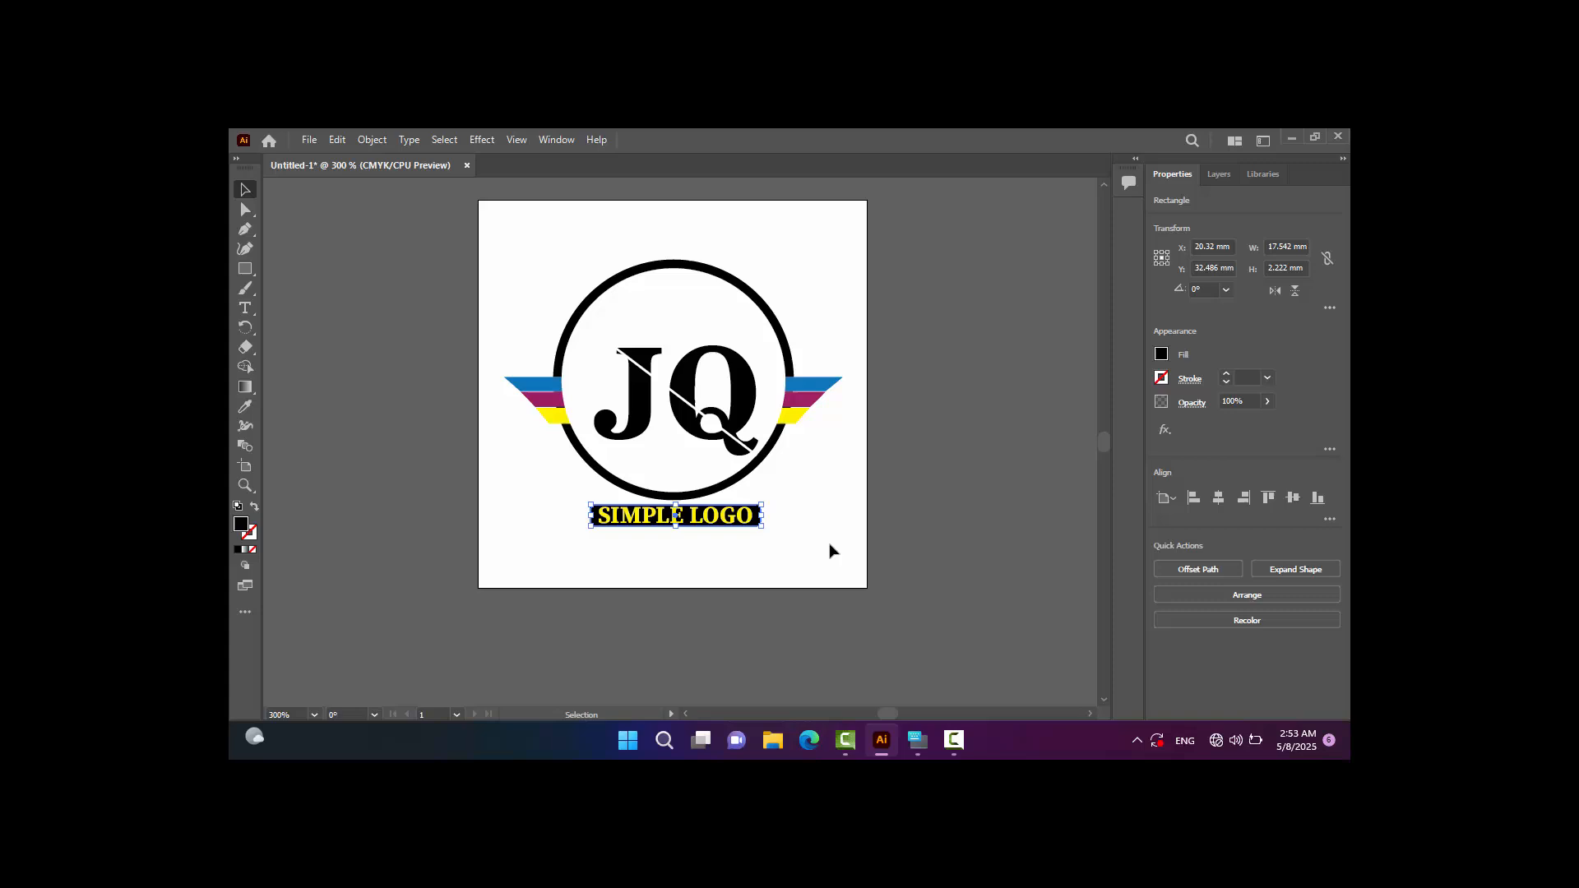
click(935, 516)
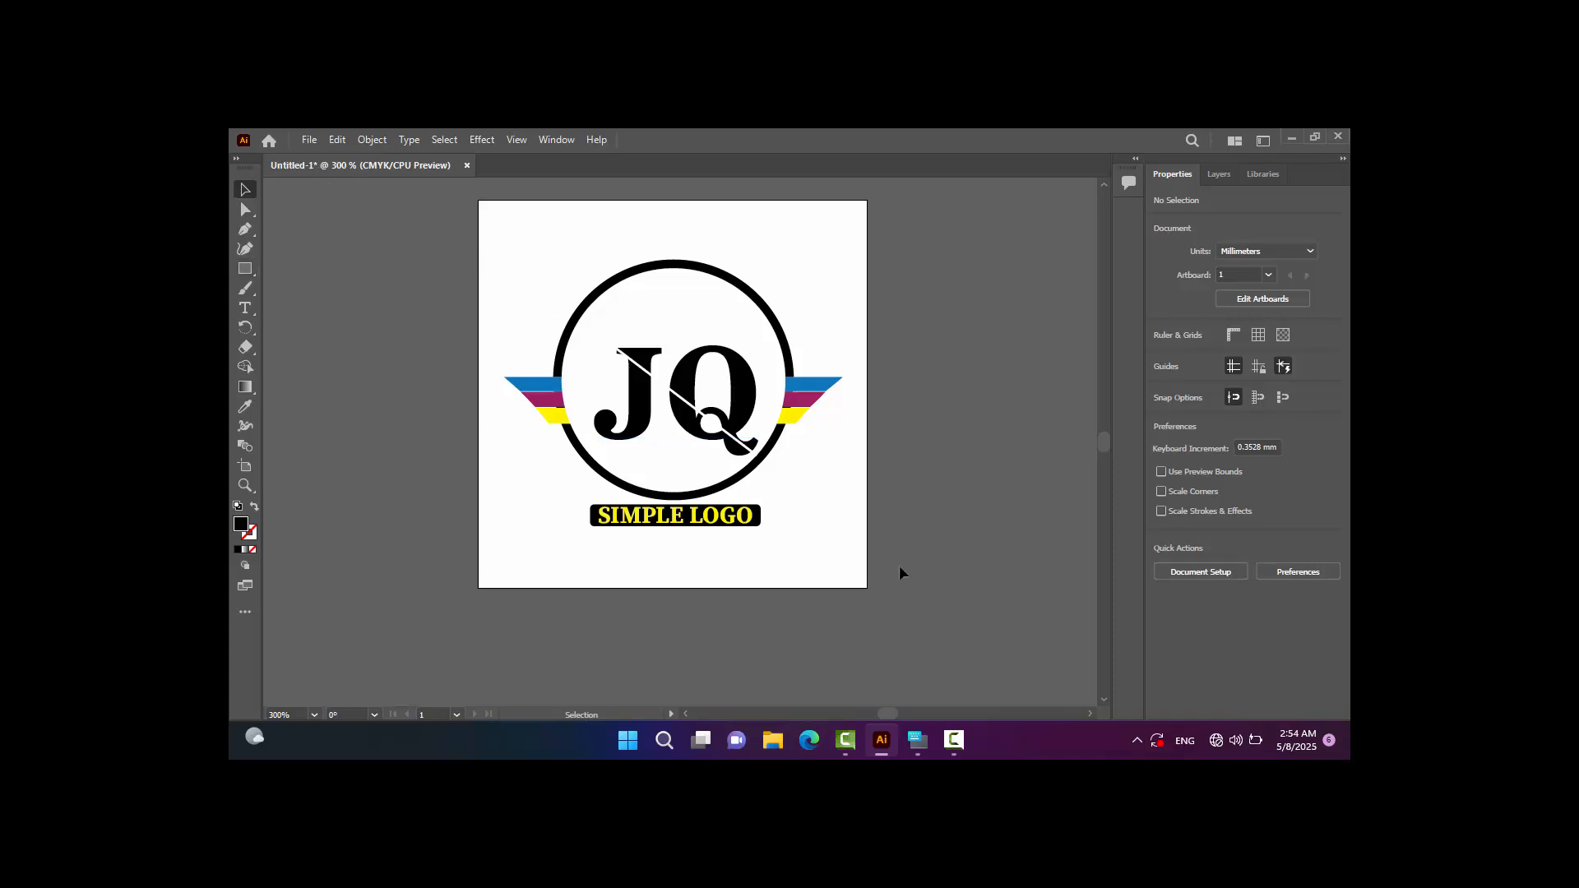
mouse_move(852, 740)
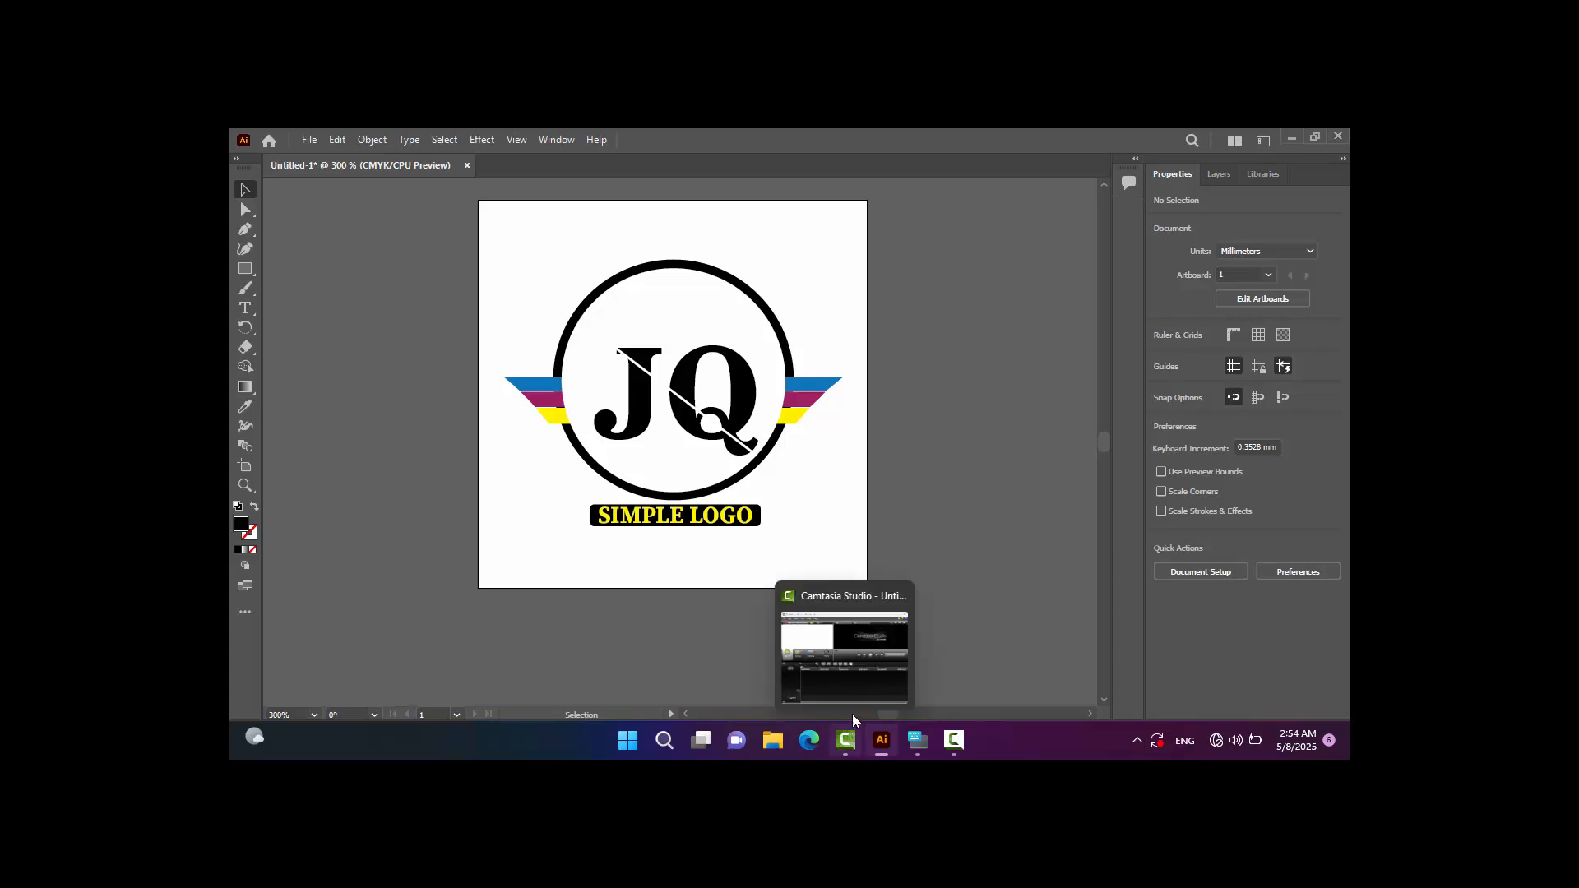
click(856, 660)
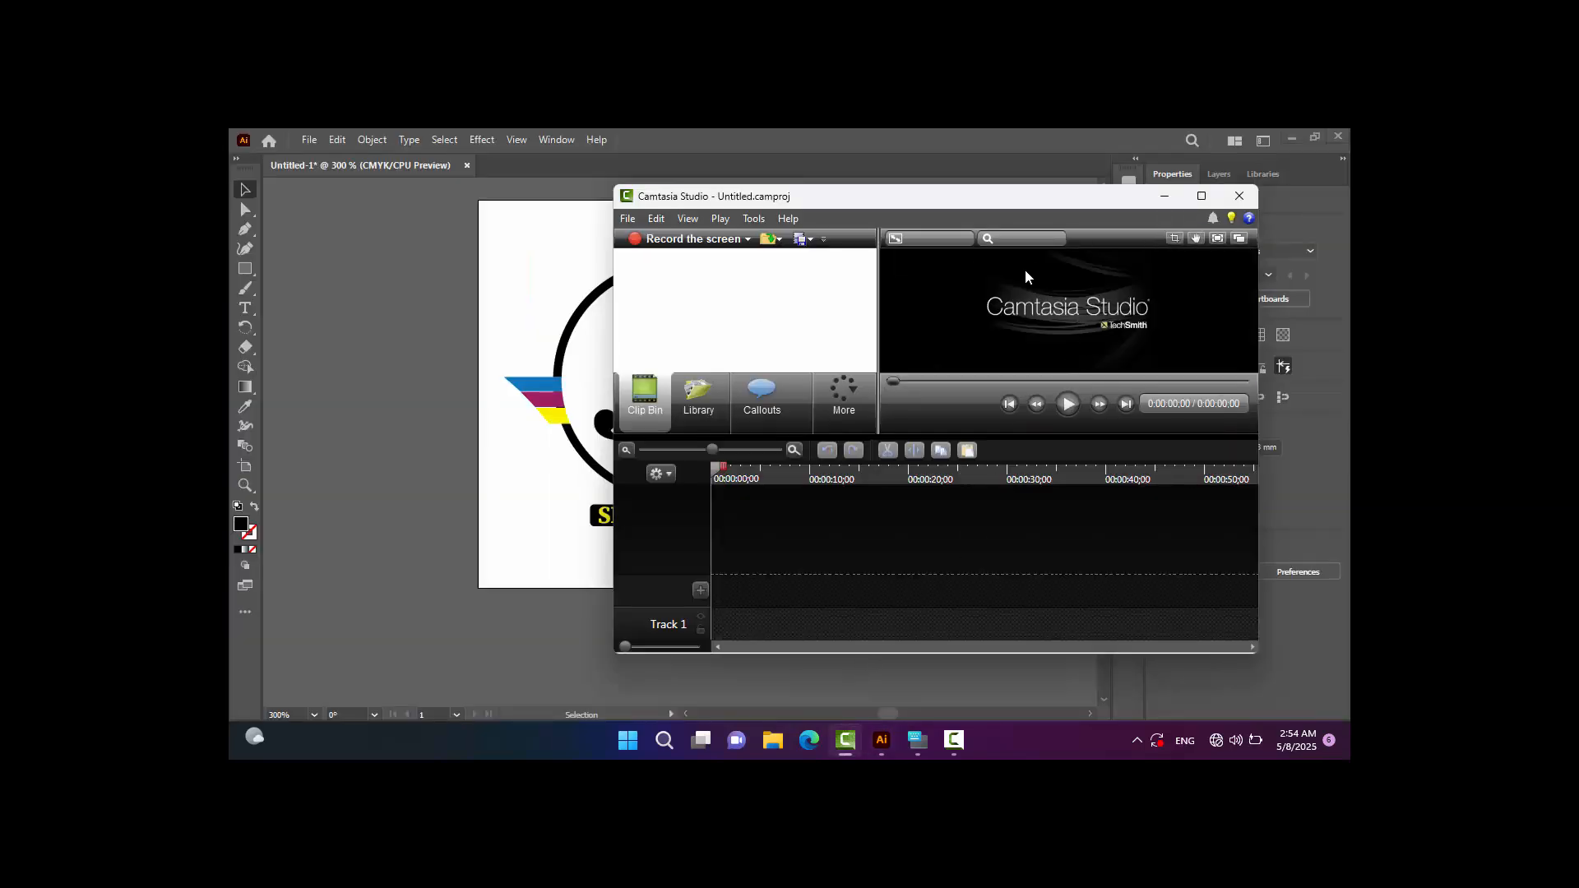
click(1159, 195)
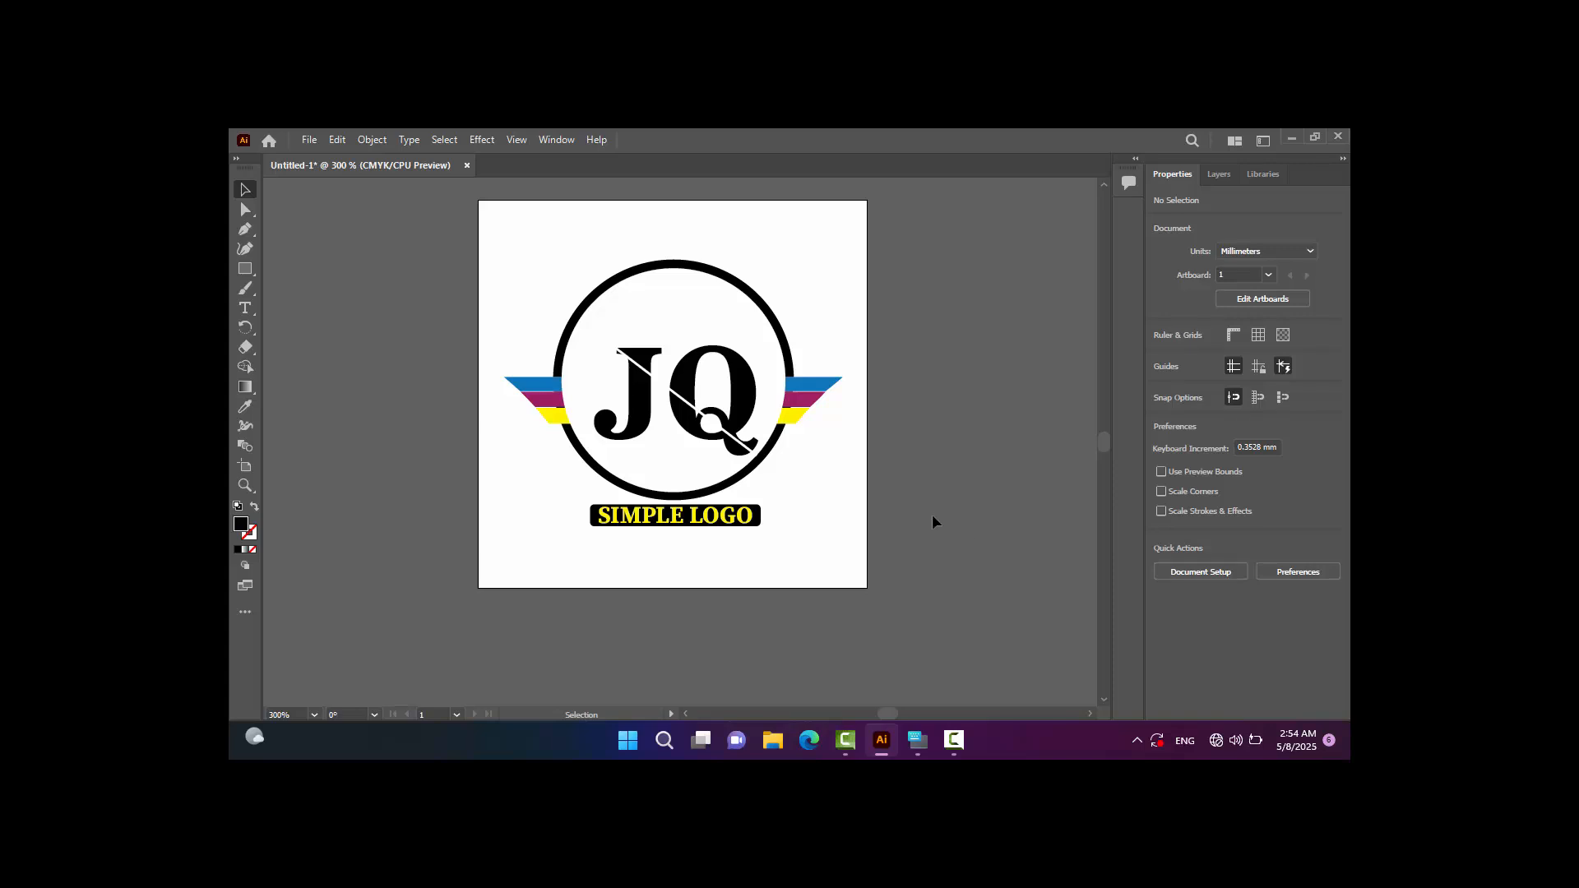
Export the logo to the Desktop under the file name PHOTO in Autodesk RealDWG (*.DXF) format.
click(309, 139)
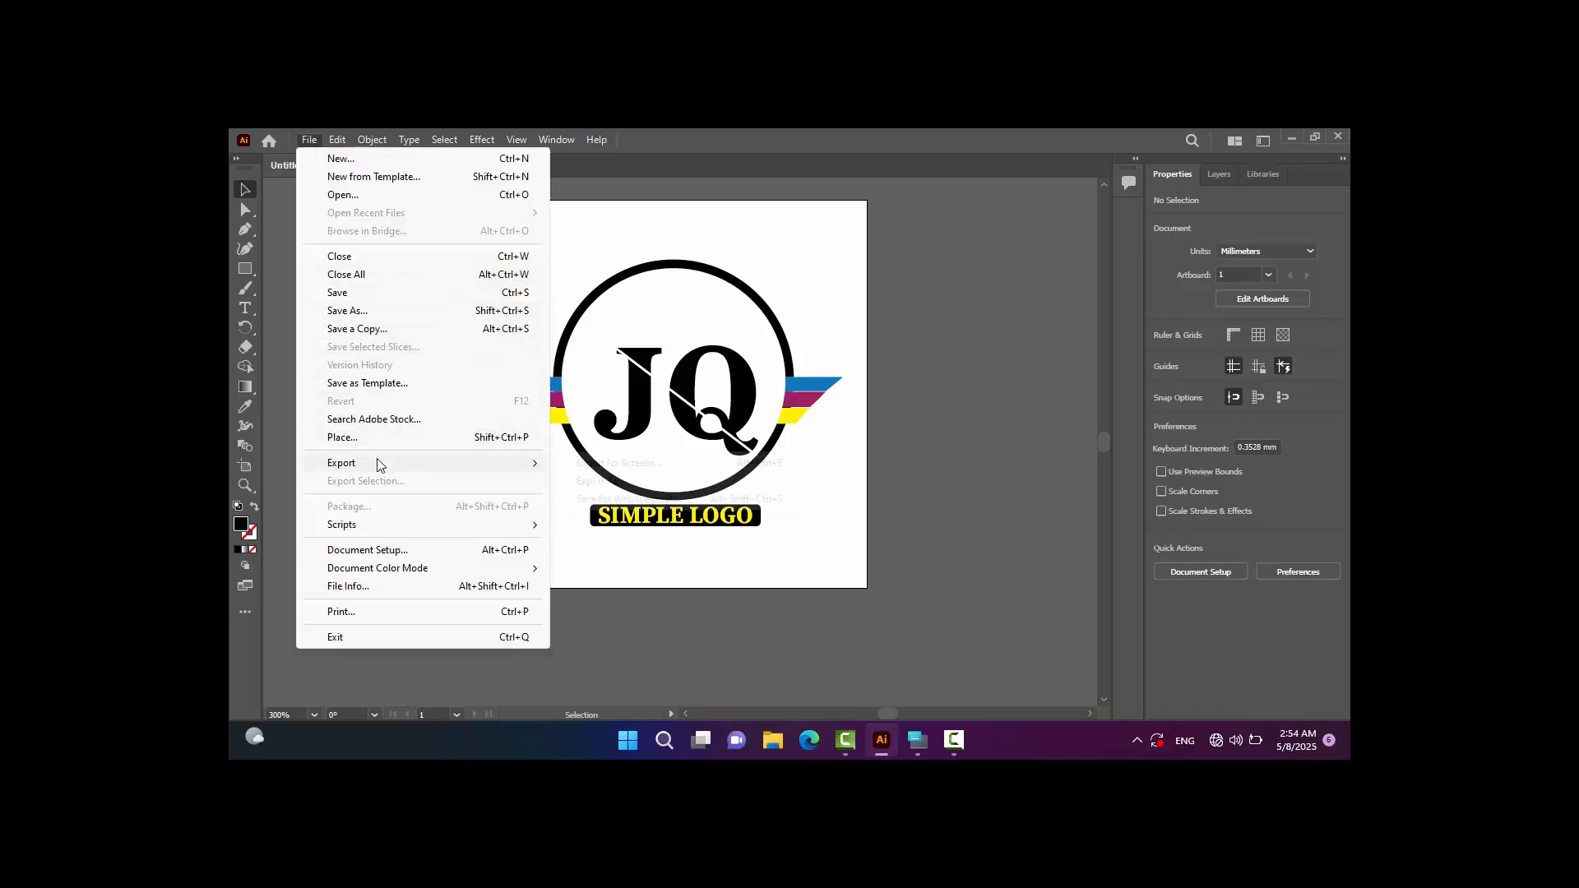
mouse_move(377, 462)
click(629, 481)
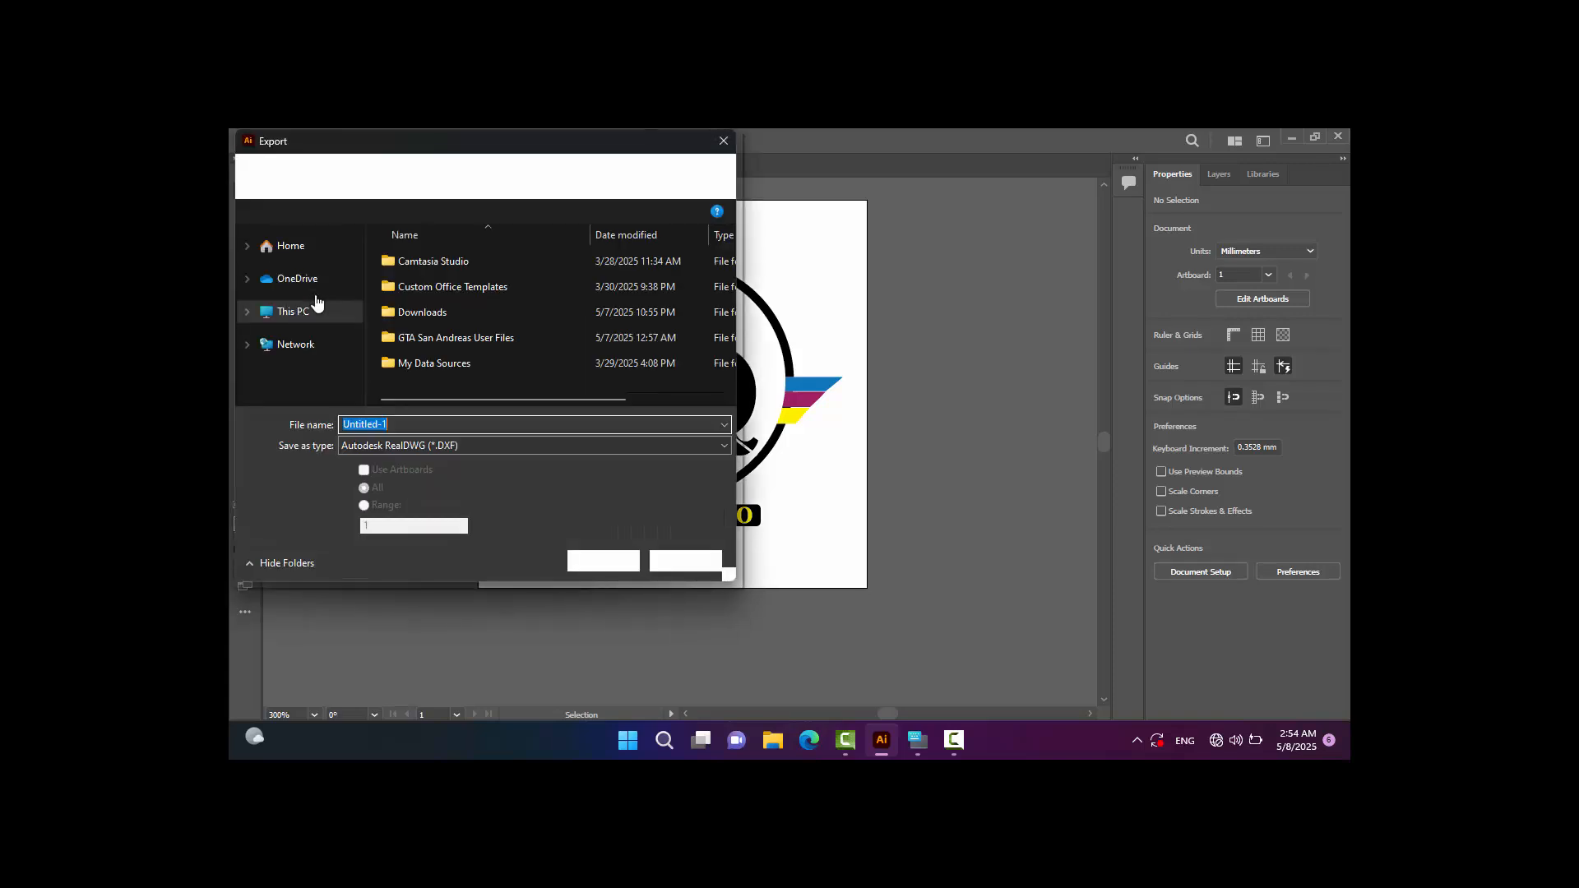
scroll(316, 303, up, 1)
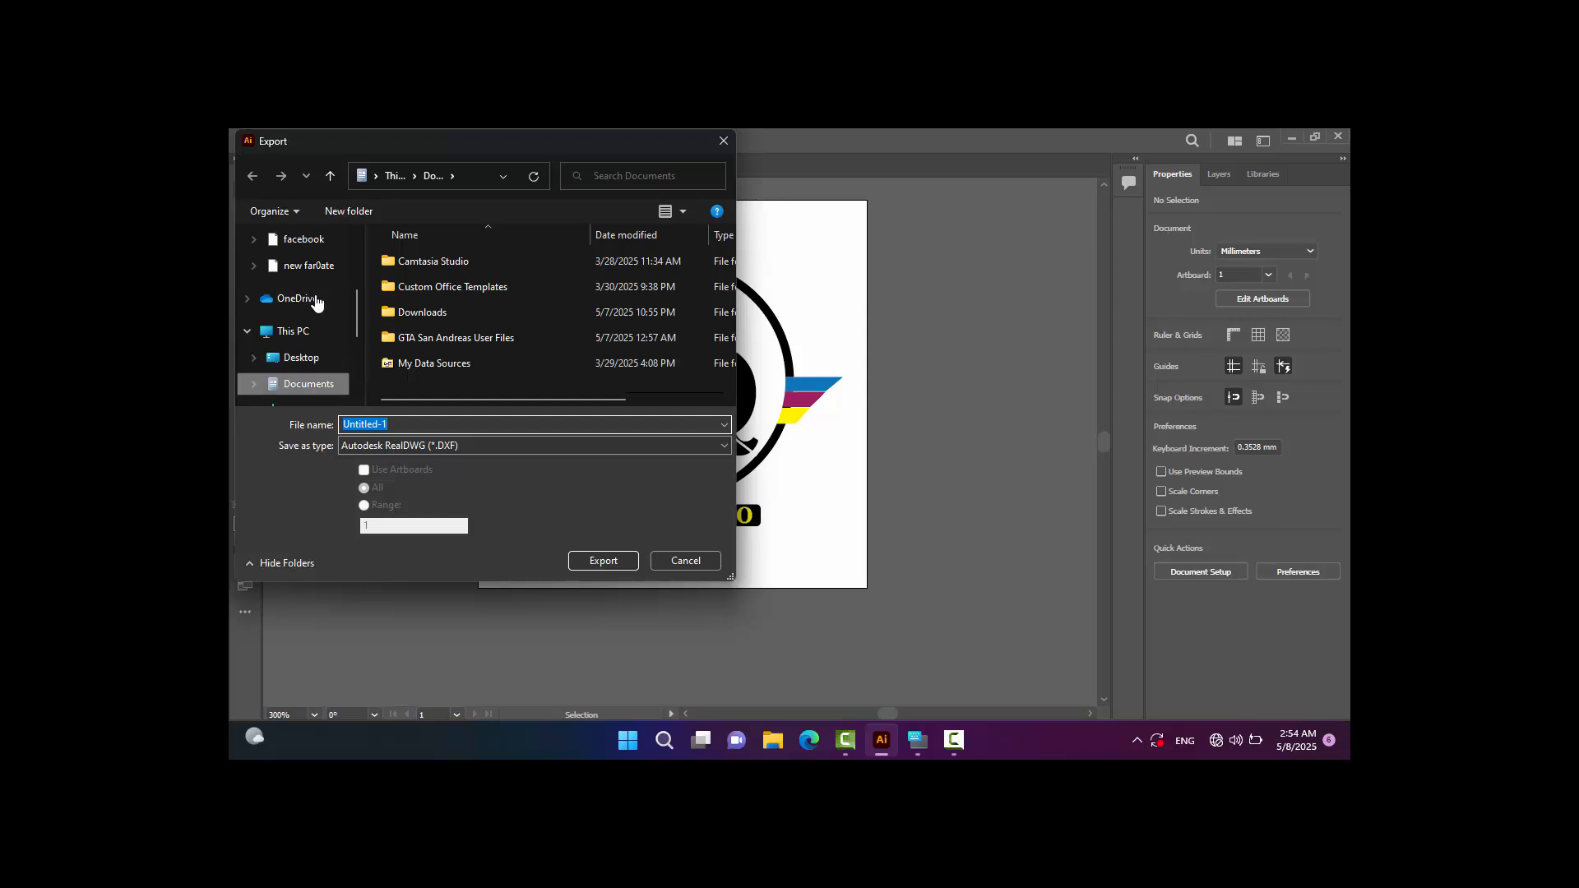
key(Up)
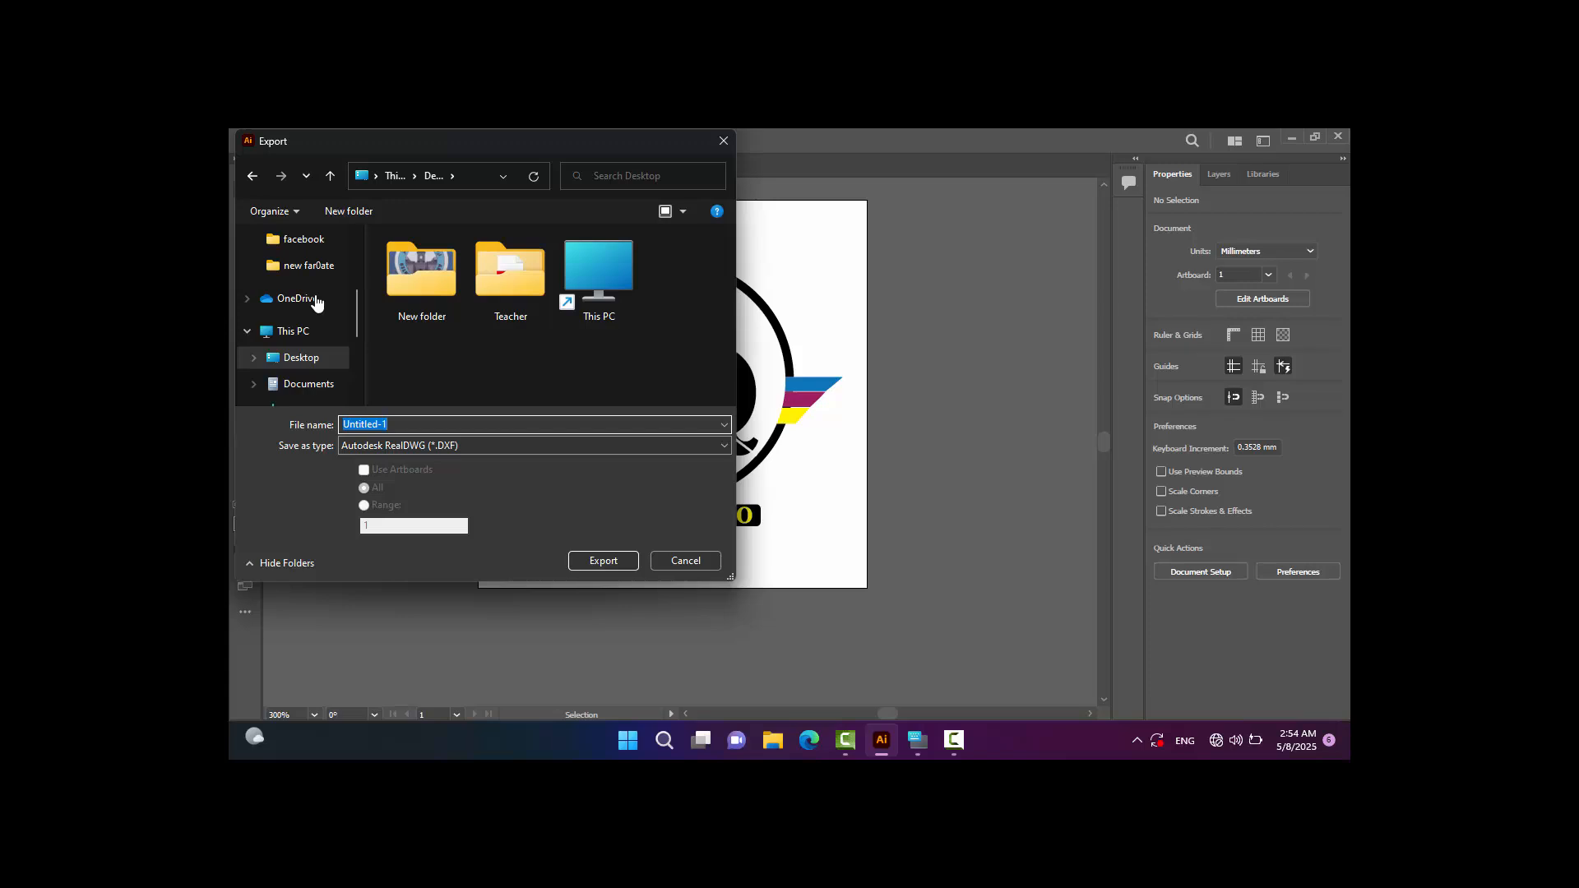
text(PHOTO)
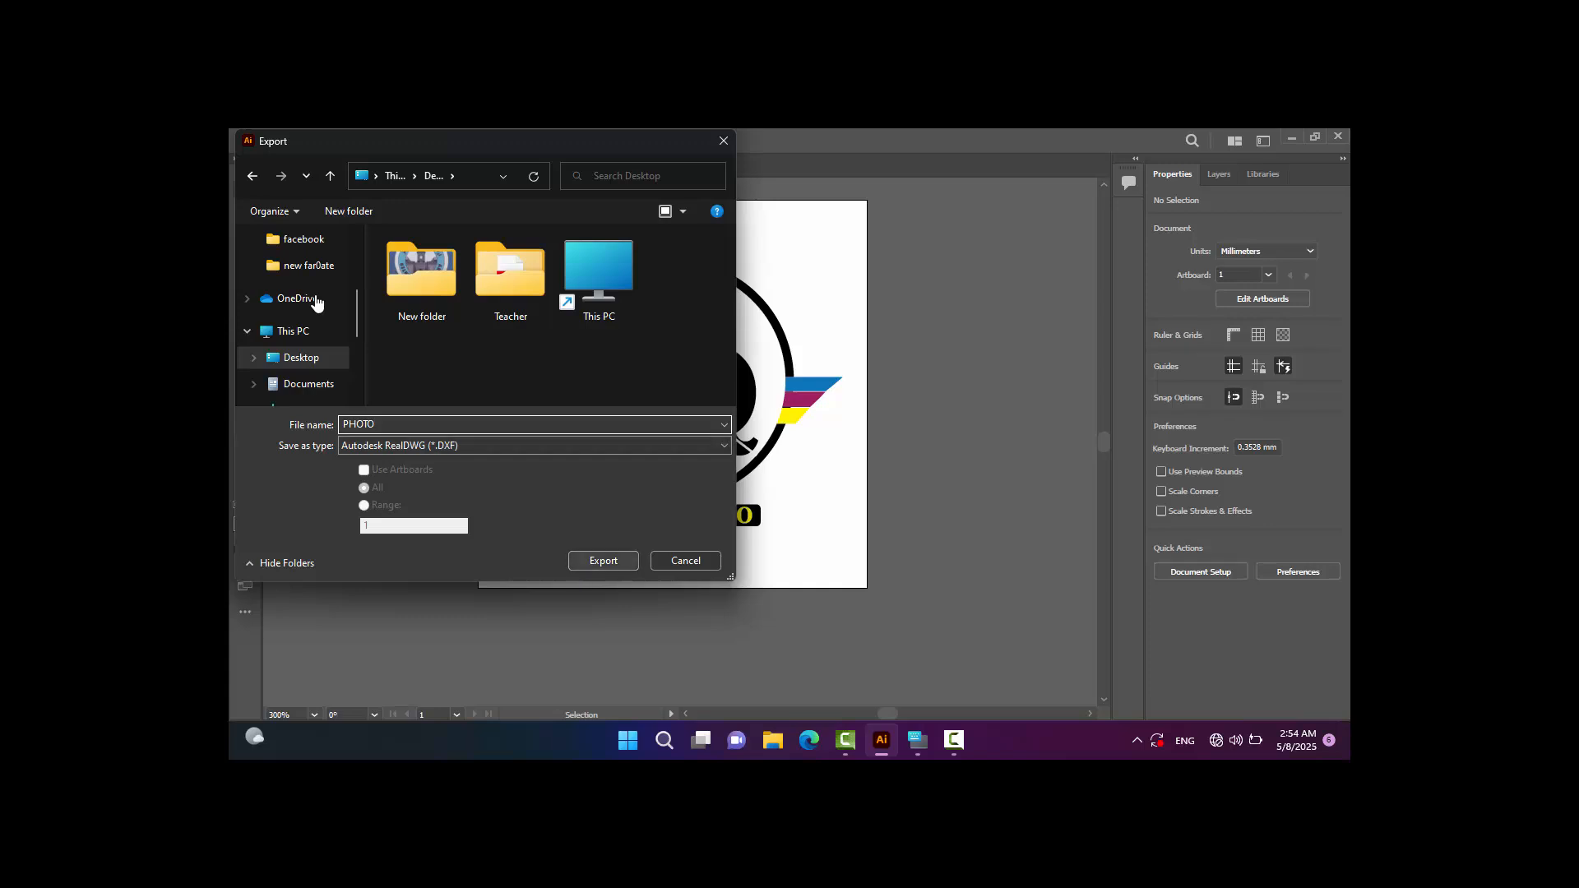
key(Return)
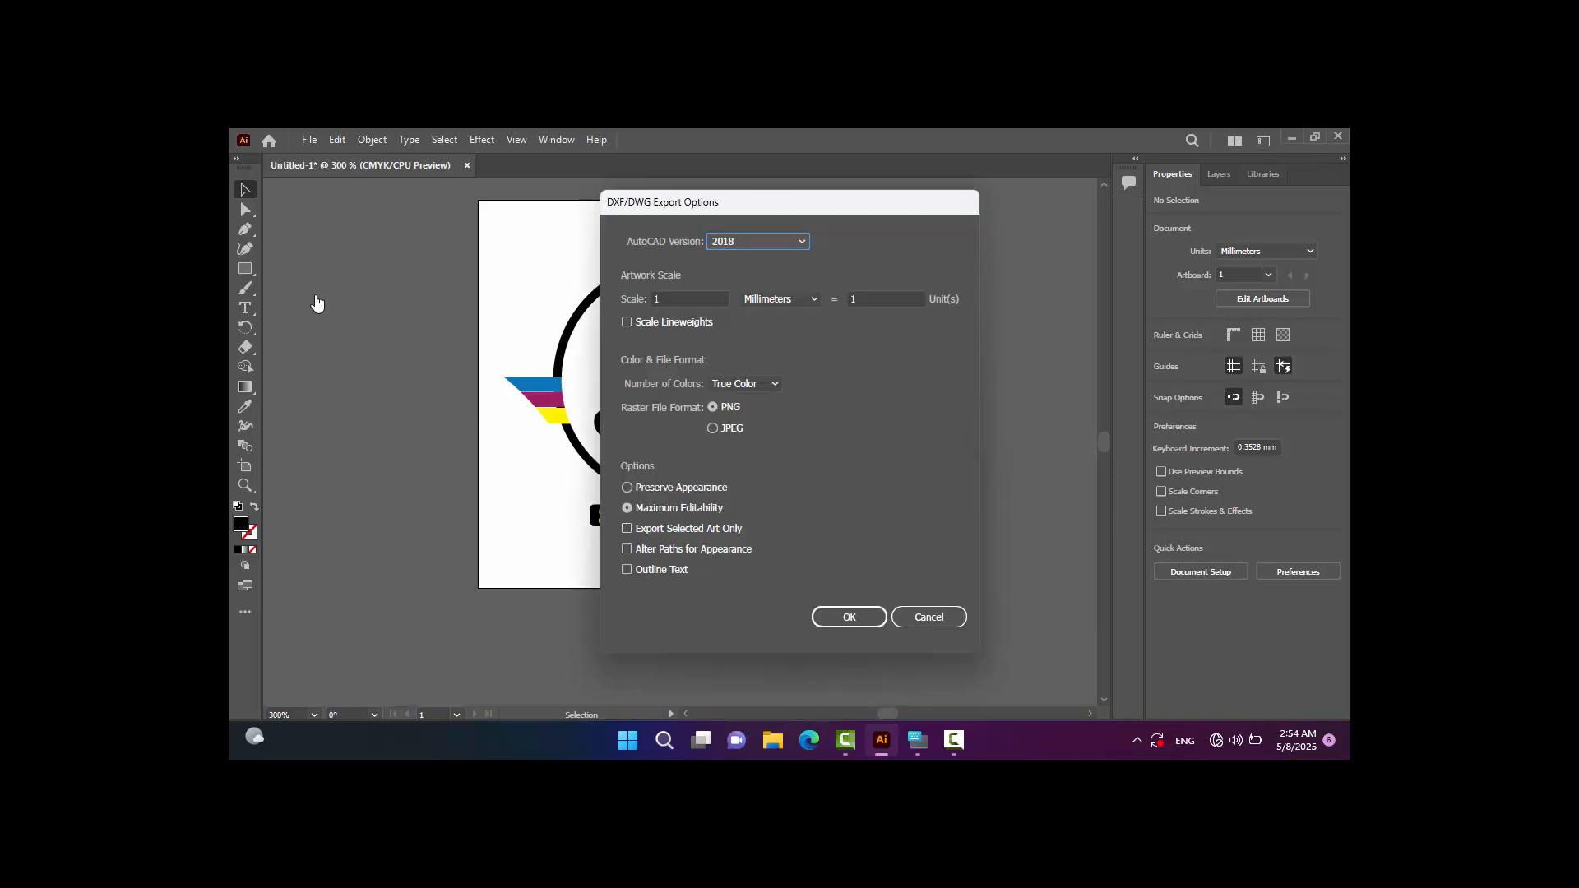
Keep AutoCAD version 2018 in the DXF/DWG export options and complete the export.
key(Down)
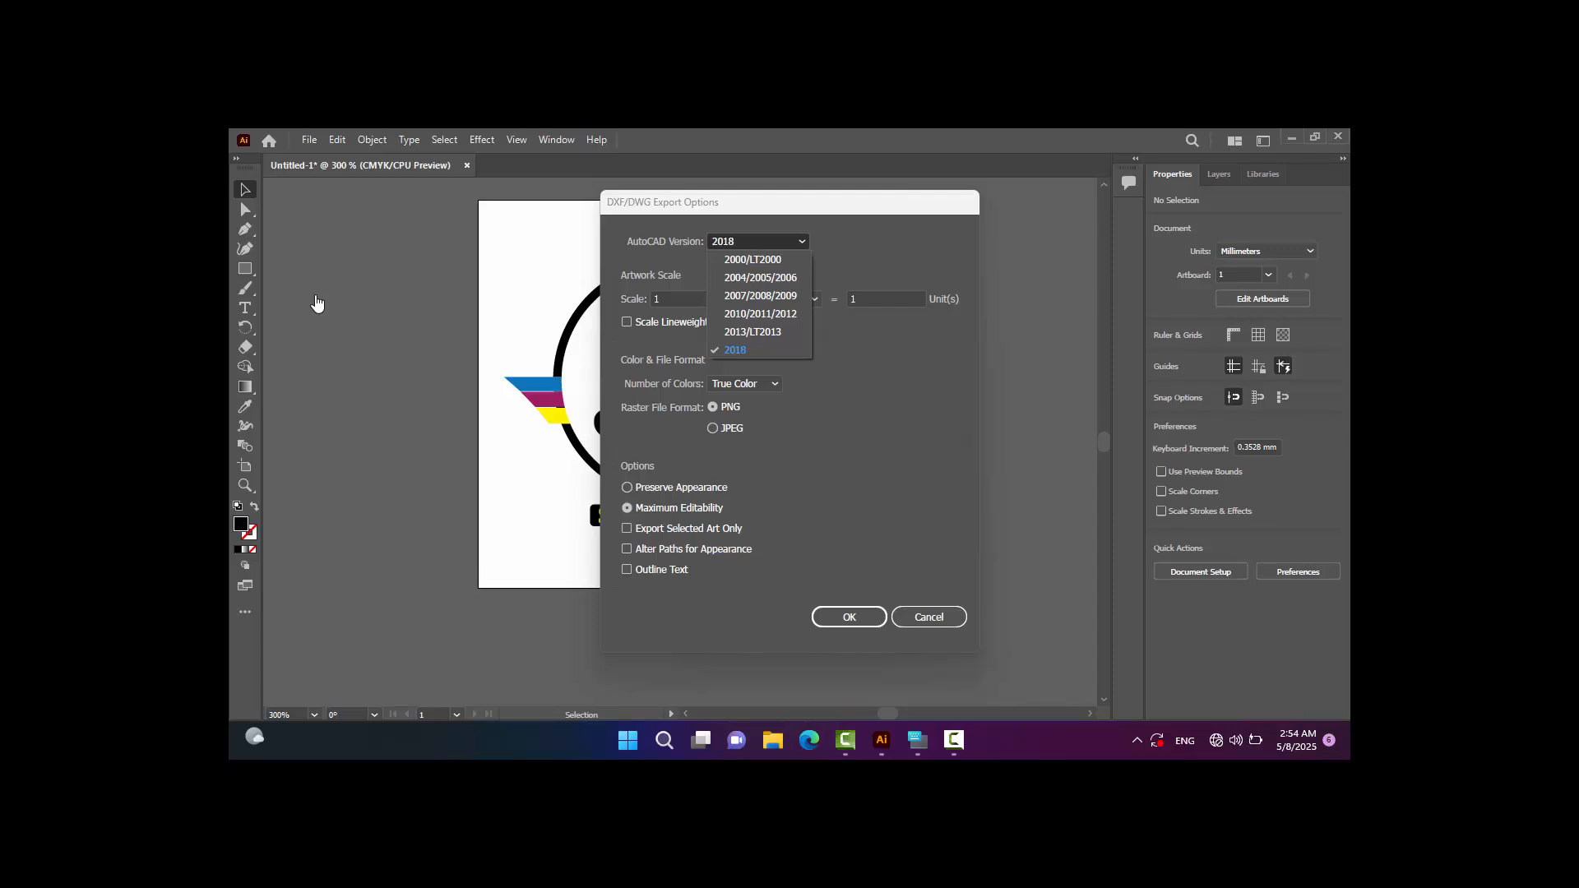
key(Return)
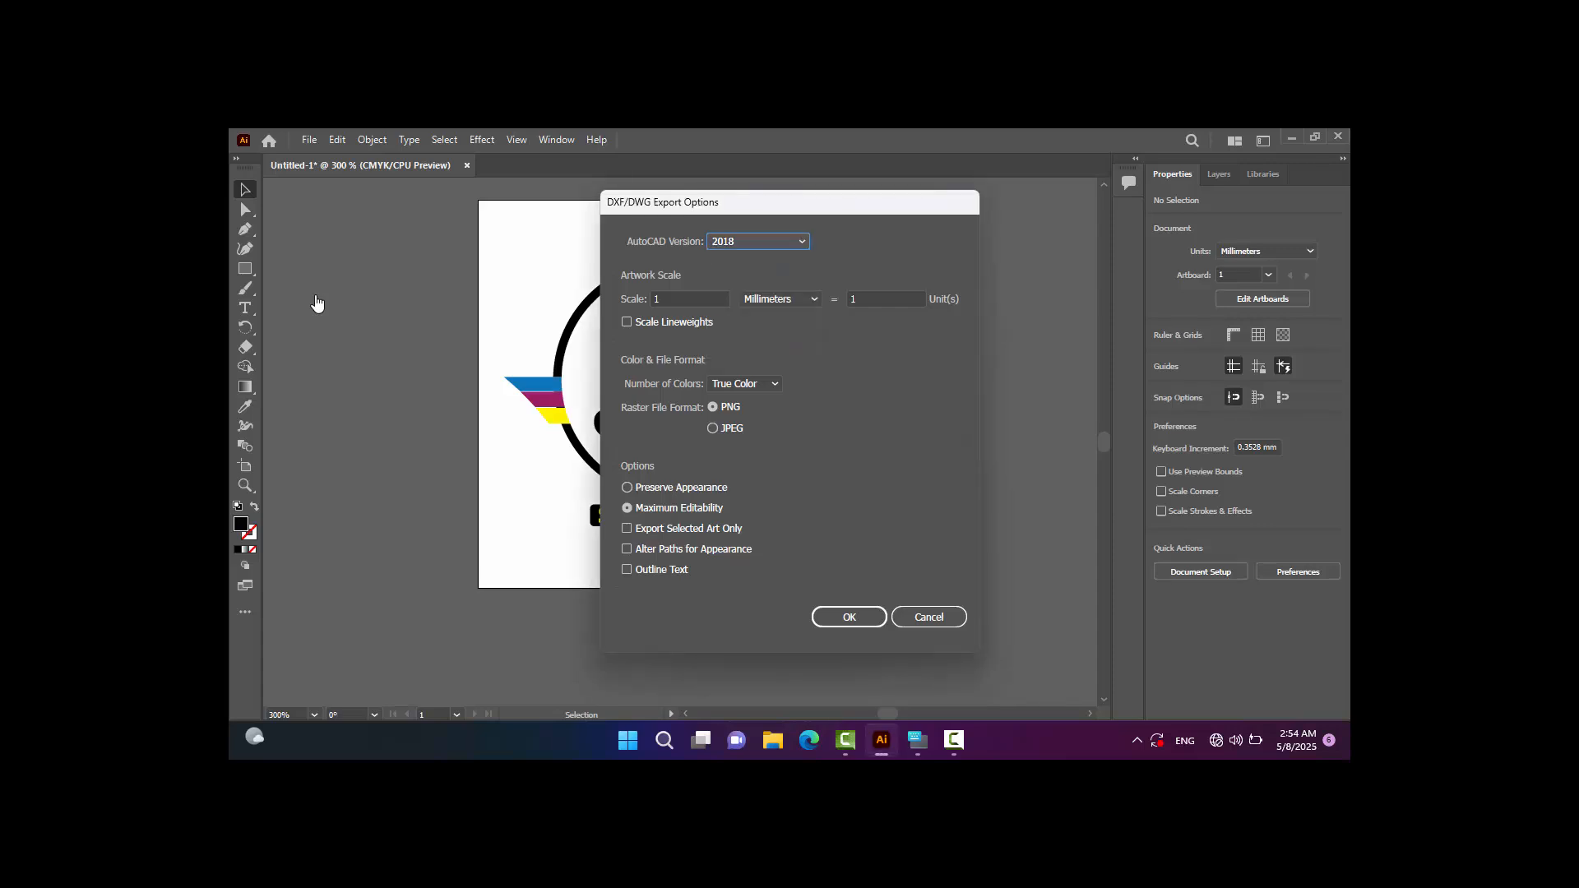
key(Return)
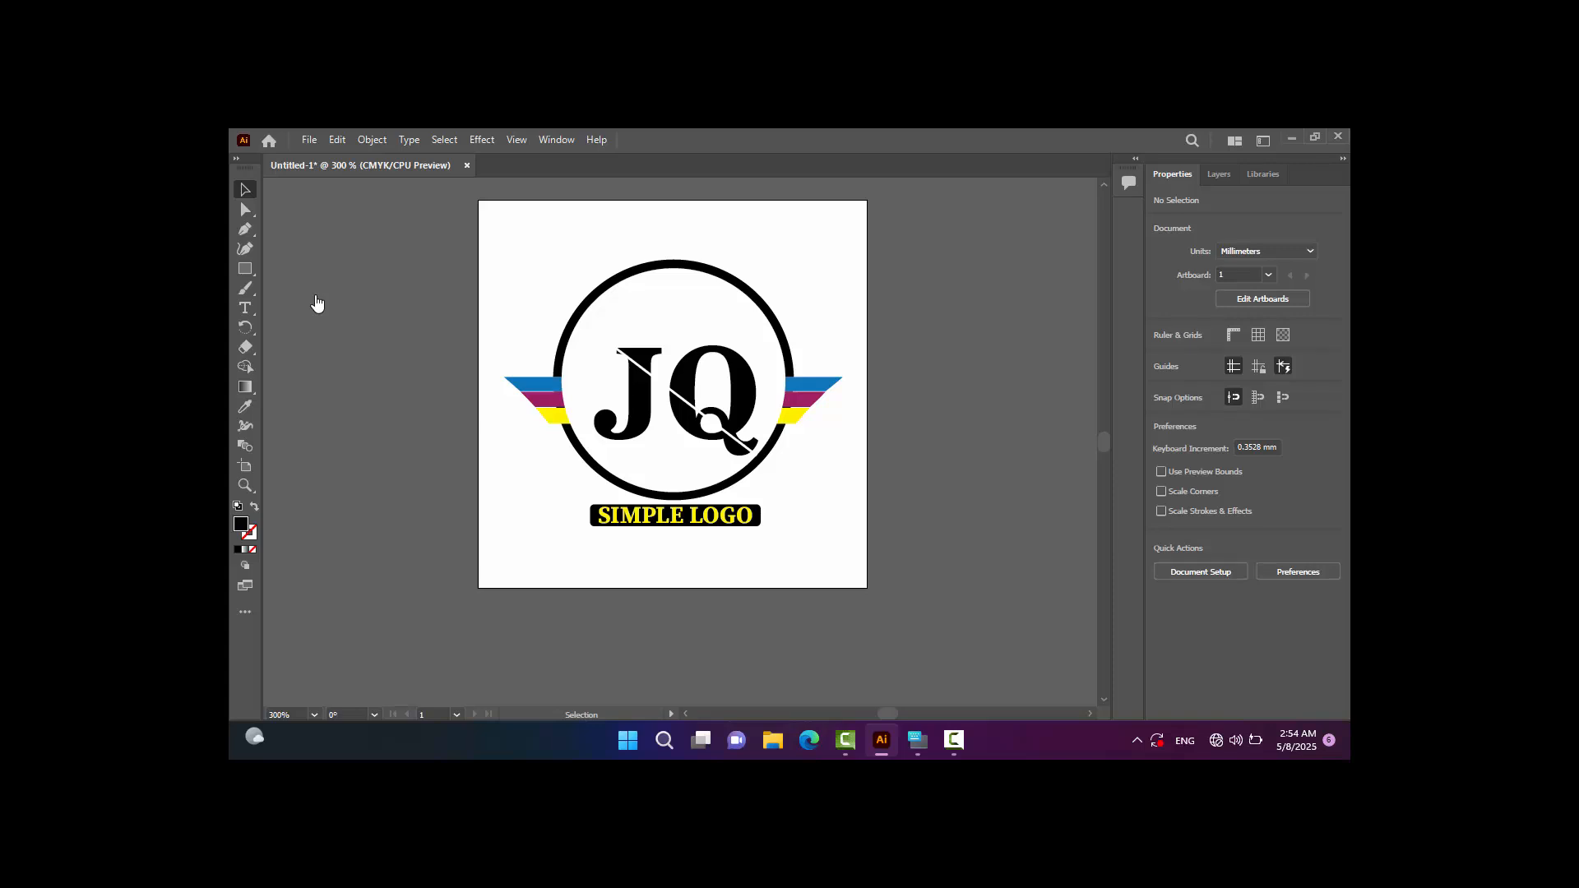
click(1292, 137)
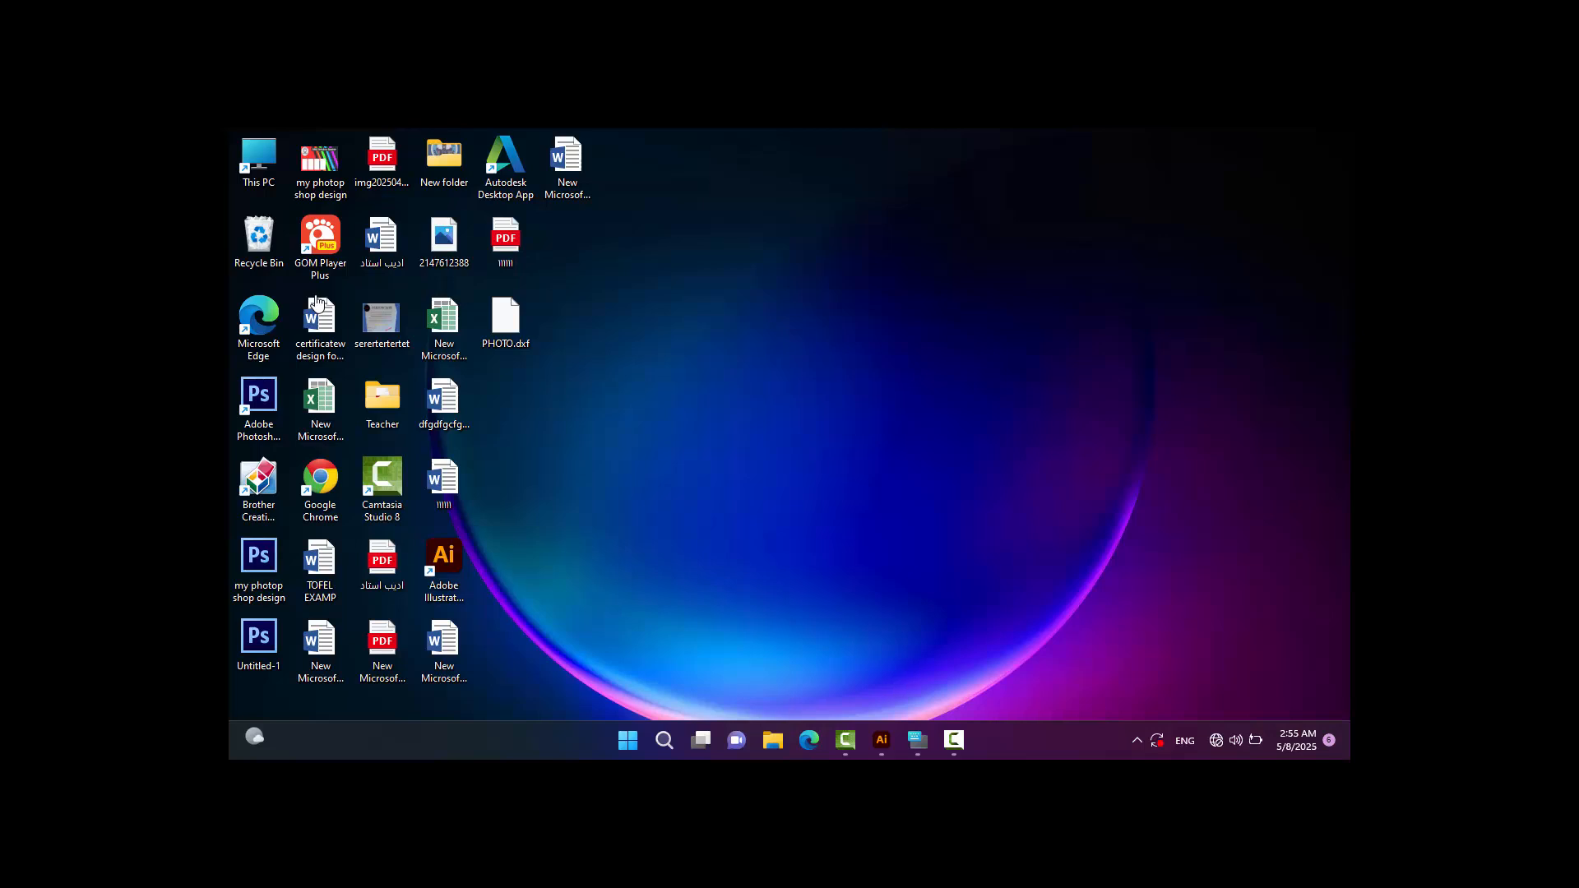
click(954, 740)
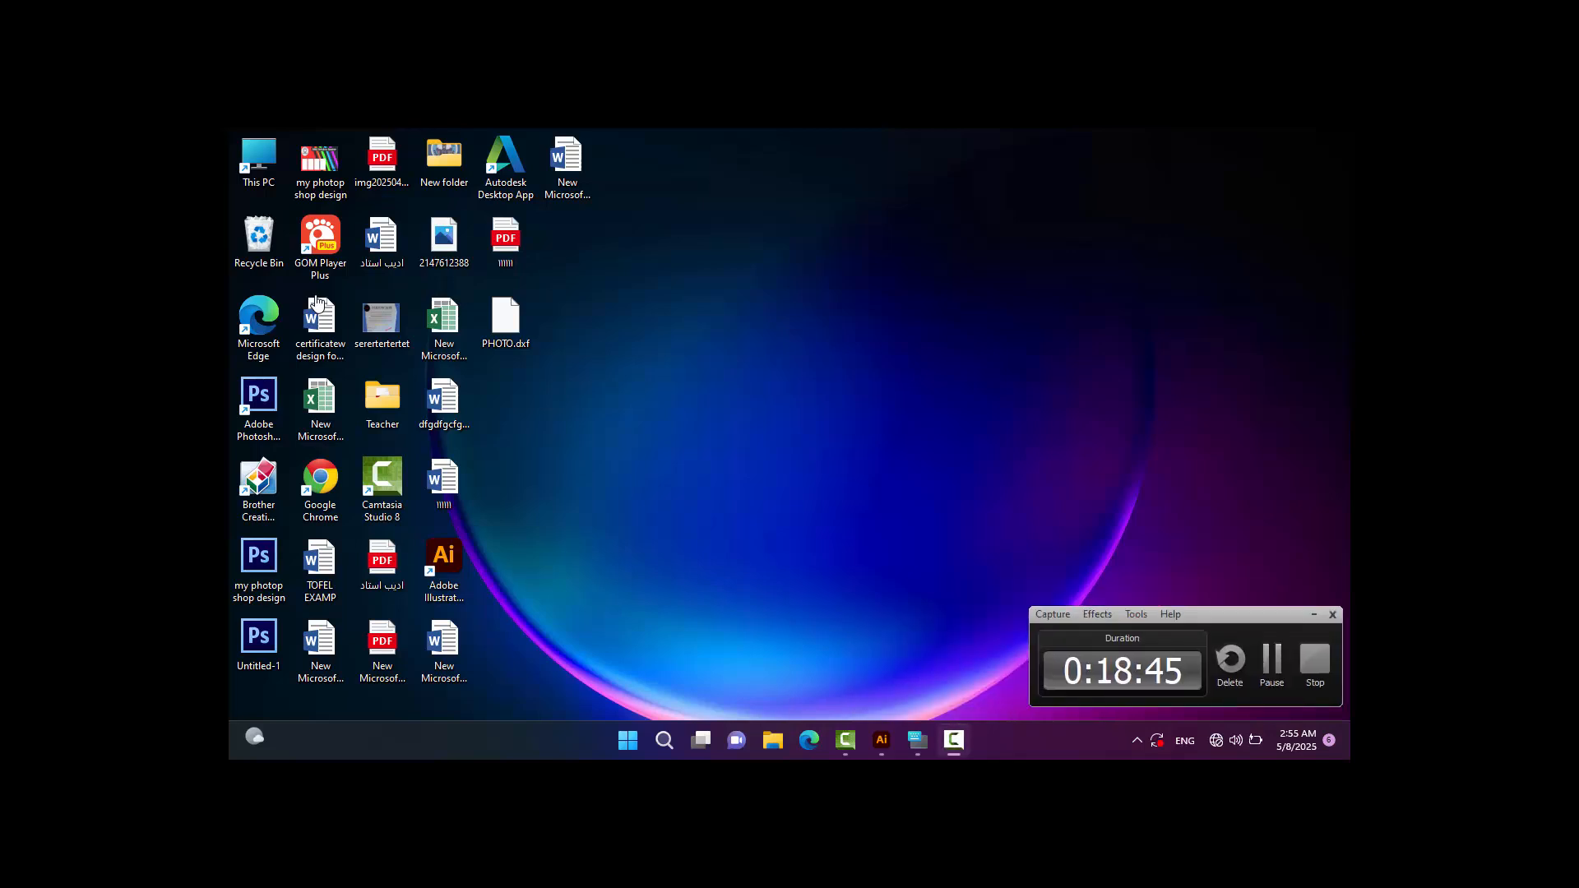